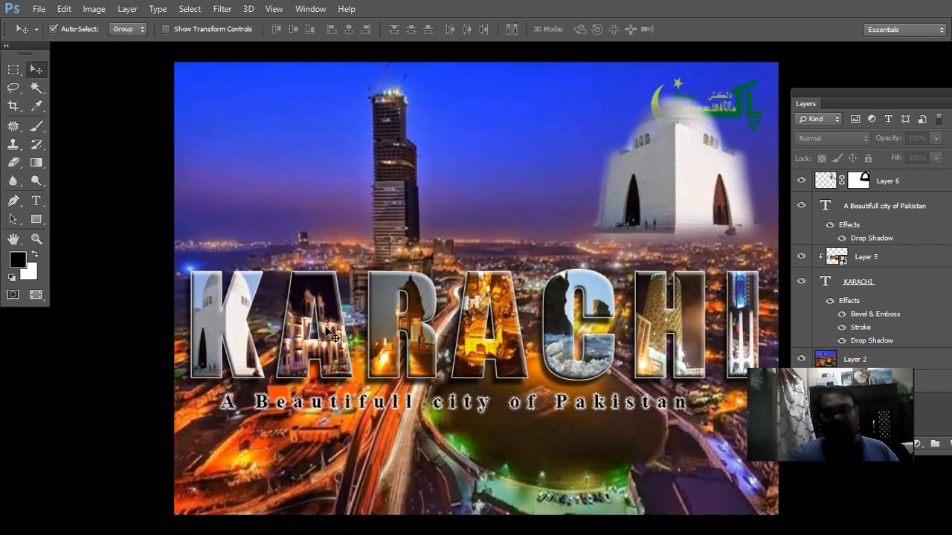
click(37, 222)
right_click(38, 224)
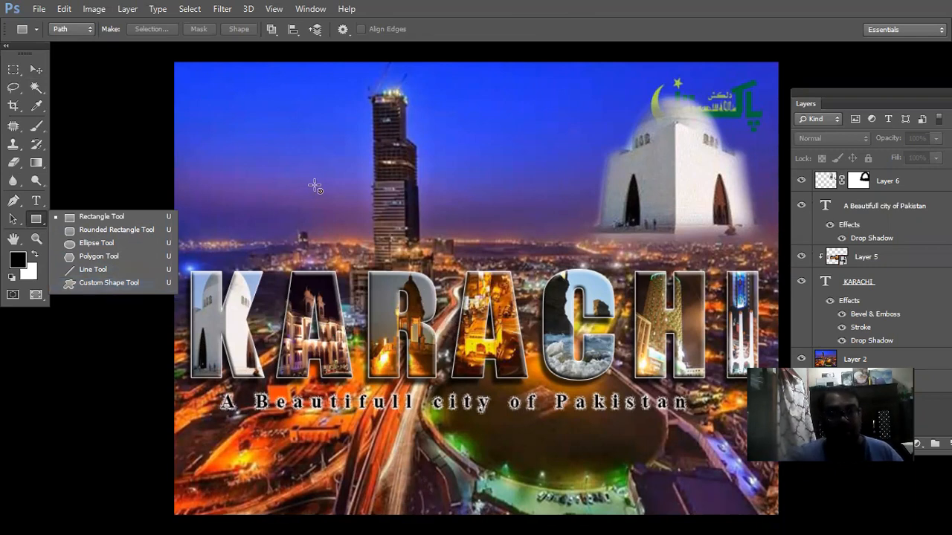
click(41, 67)
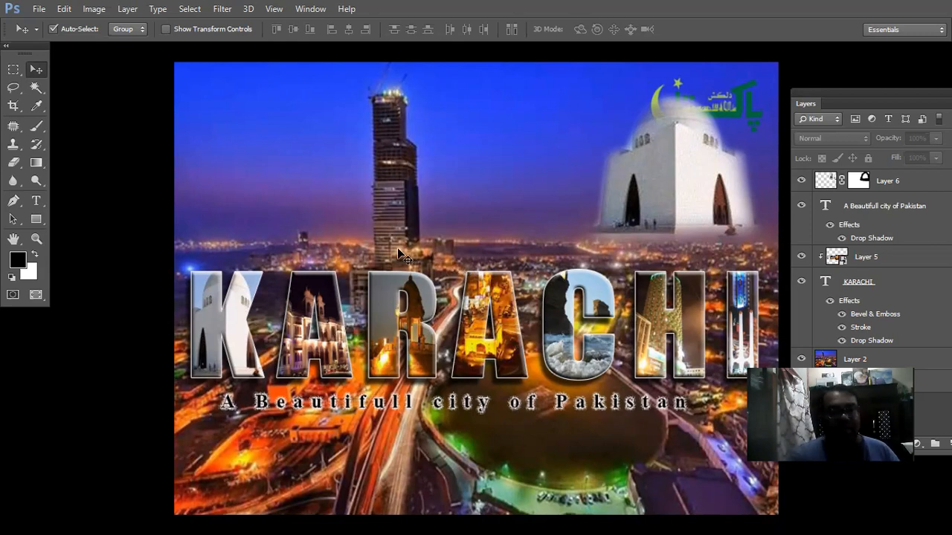
Save the Karachi poster in Photoshop format in Downloads as clips karachi and close the document.
key(ctrl+w)
key(Escape)
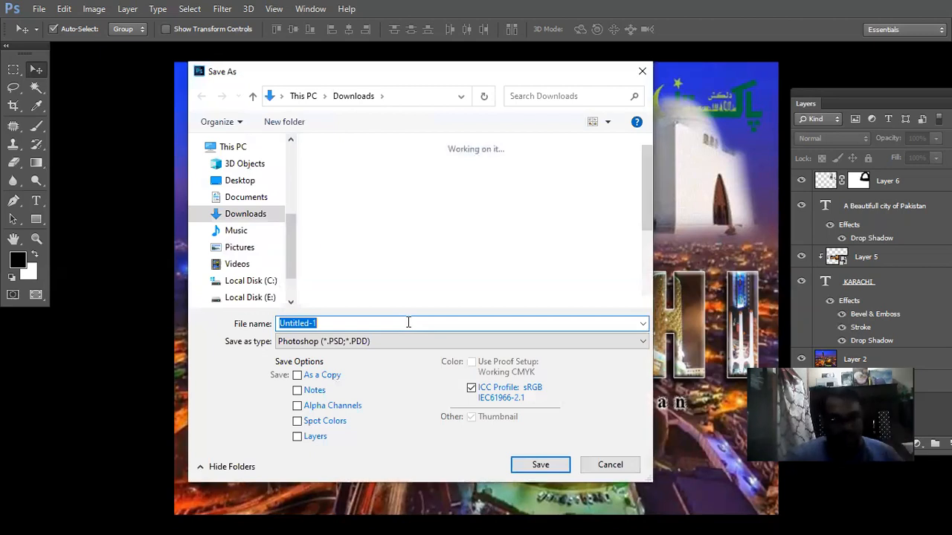
text(clips karachi)
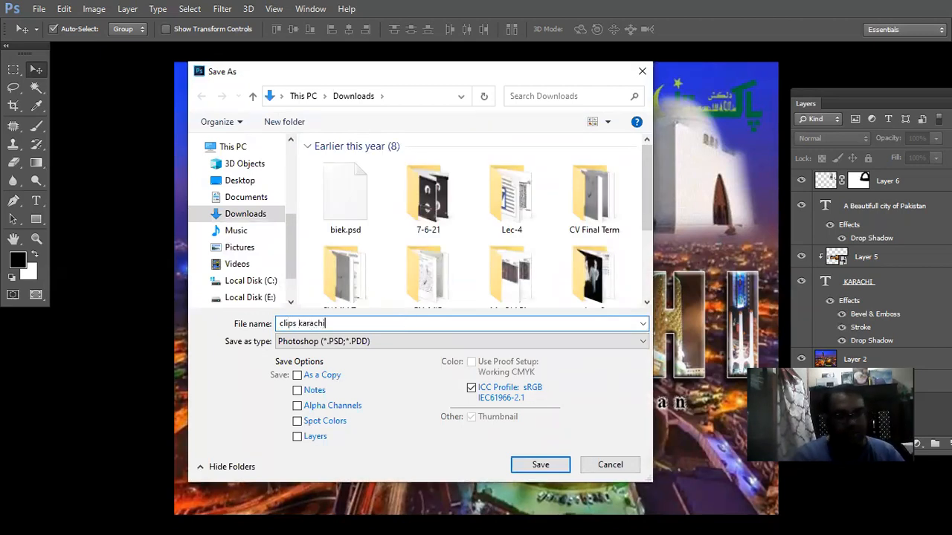
key(Return)
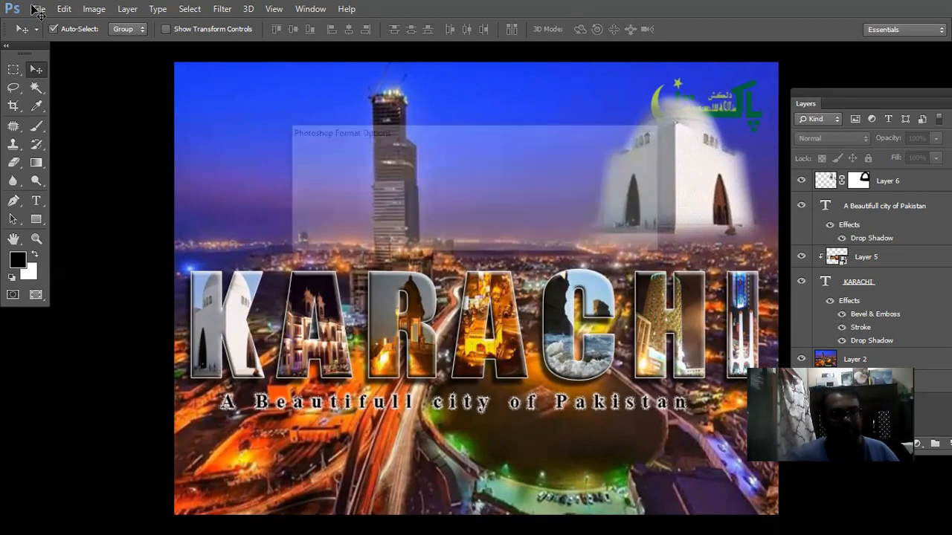
click(621, 155)
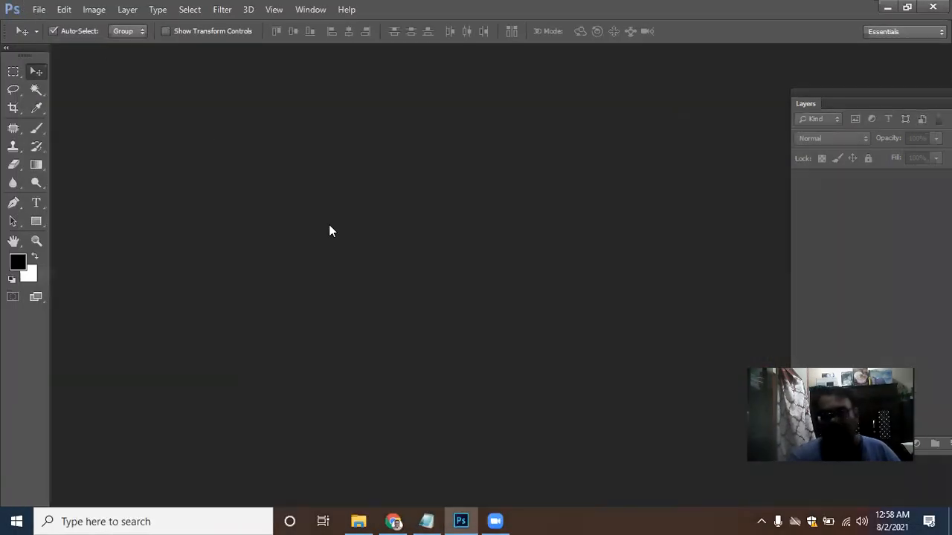
Create a white 800 by 600 pixel RGB document at 72 pixels/inch and show it full screen, fitted to the window.
click(39, 11)
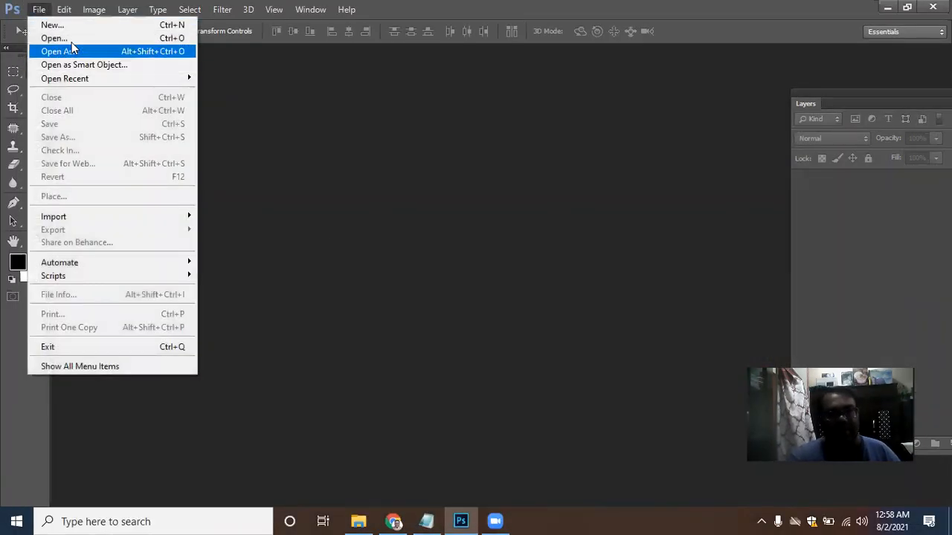
click(77, 27)
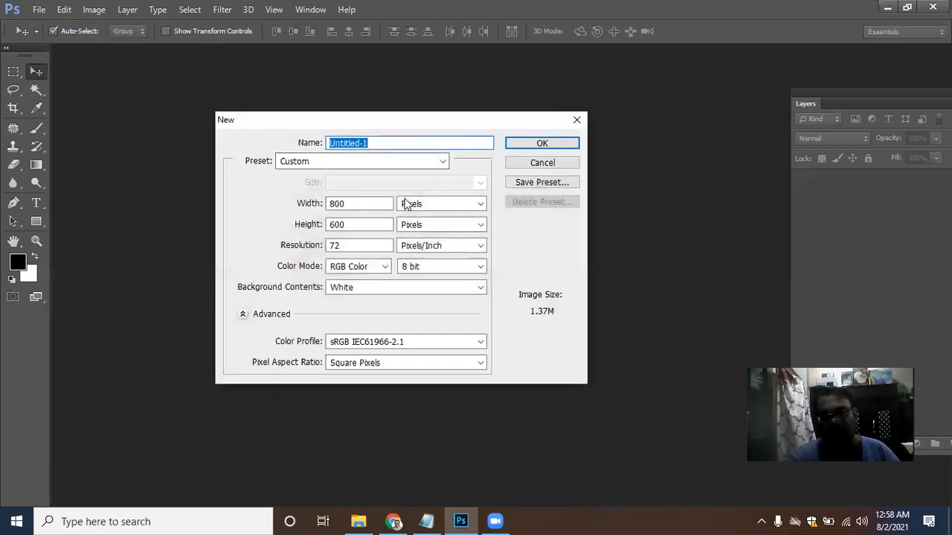
click(537, 144)
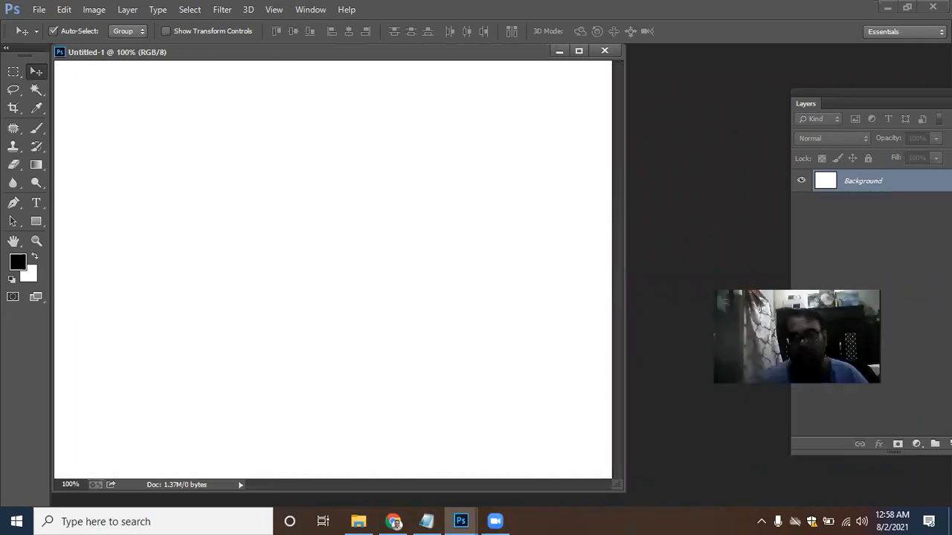
click(579, 50)
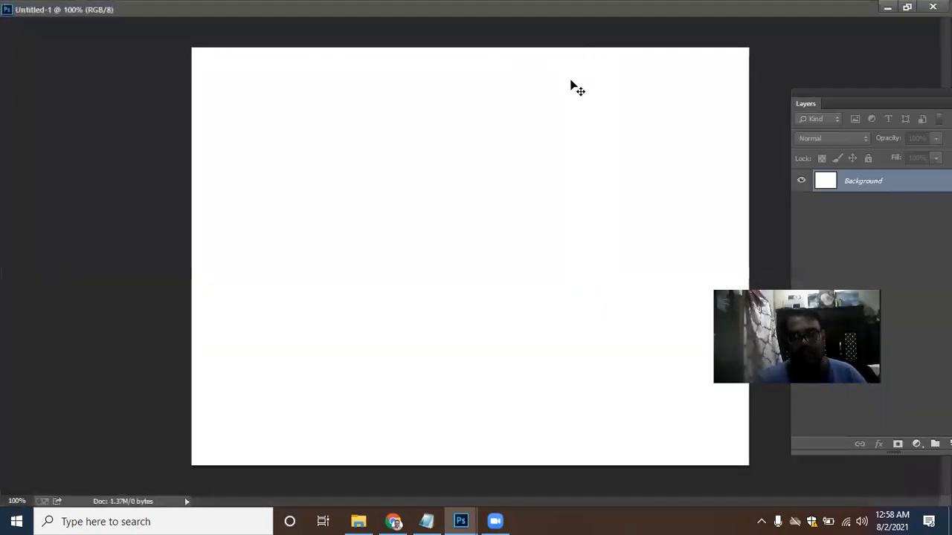
scroll(571, 86, up, 1)
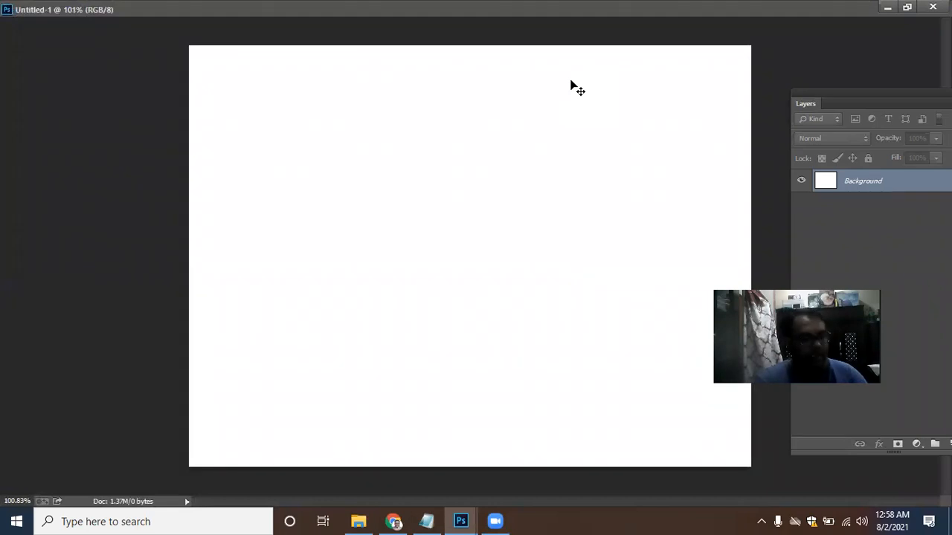
key(f)
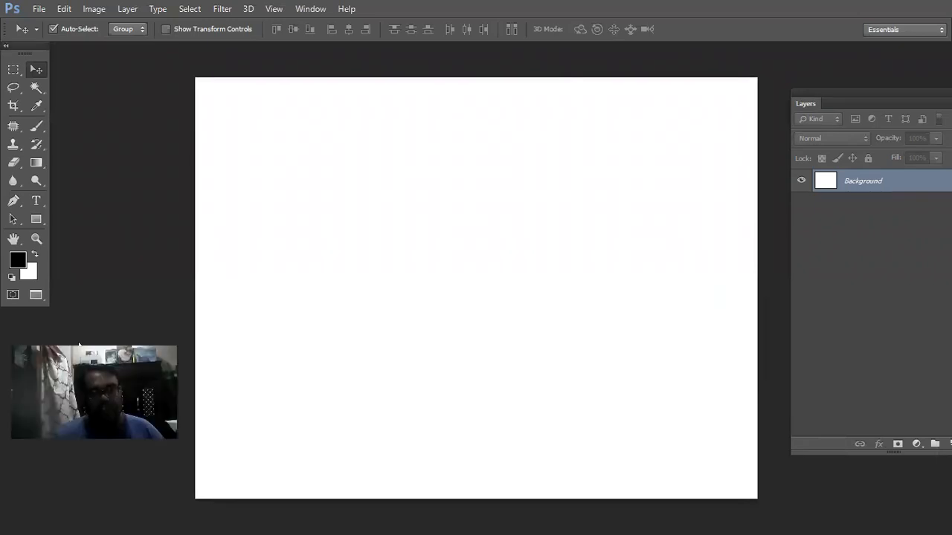
key(ctrl+0)
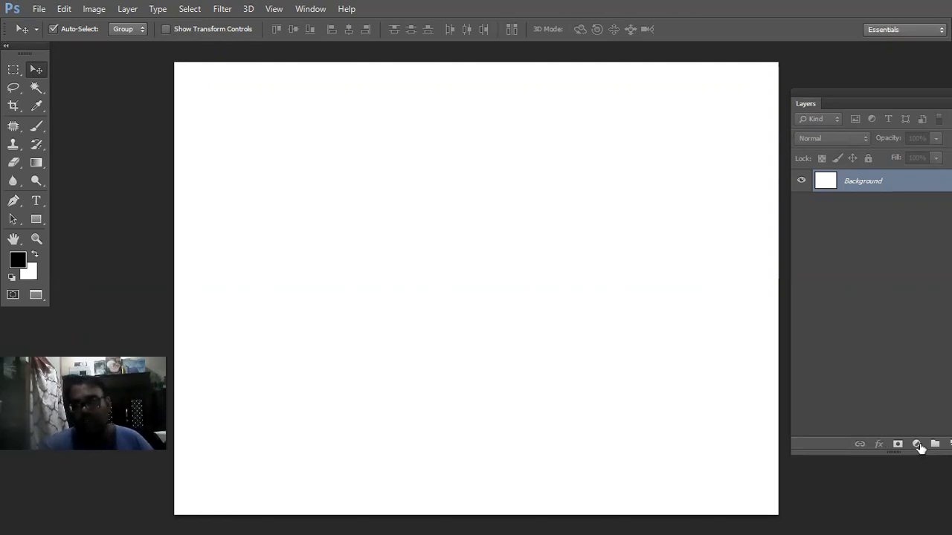
Add a new layer and draw a circular path about 321 by 319 px on it with the Ellipse tool.
drag(873, 100, 852, 134)
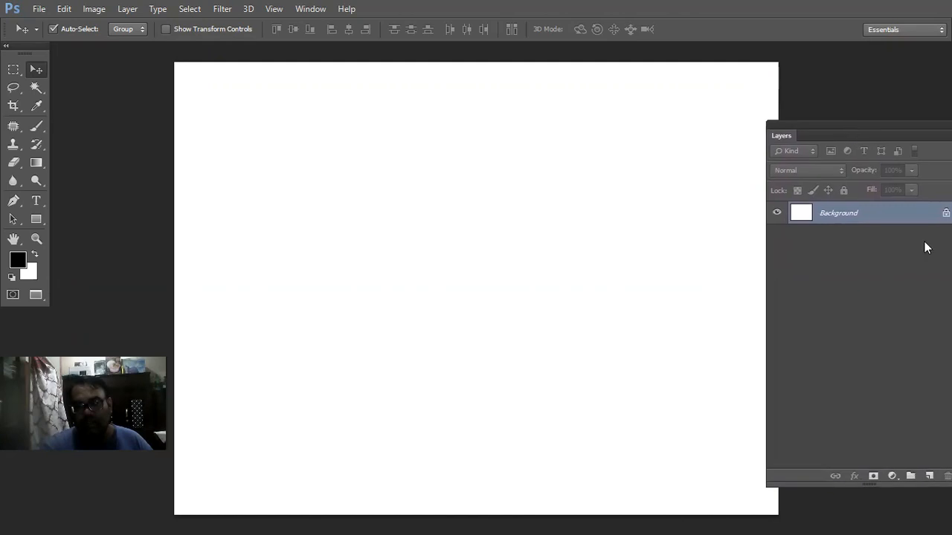
click(930, 476)
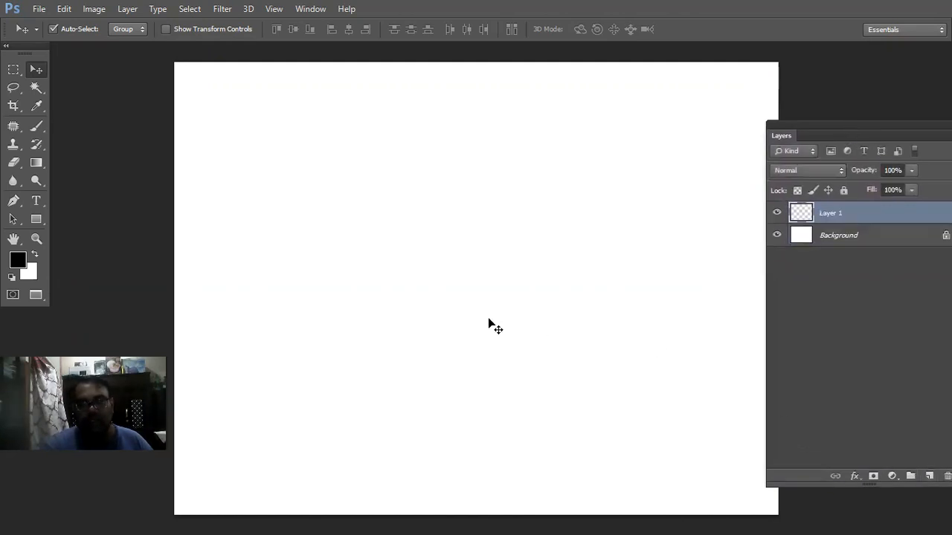
click(37, 217)
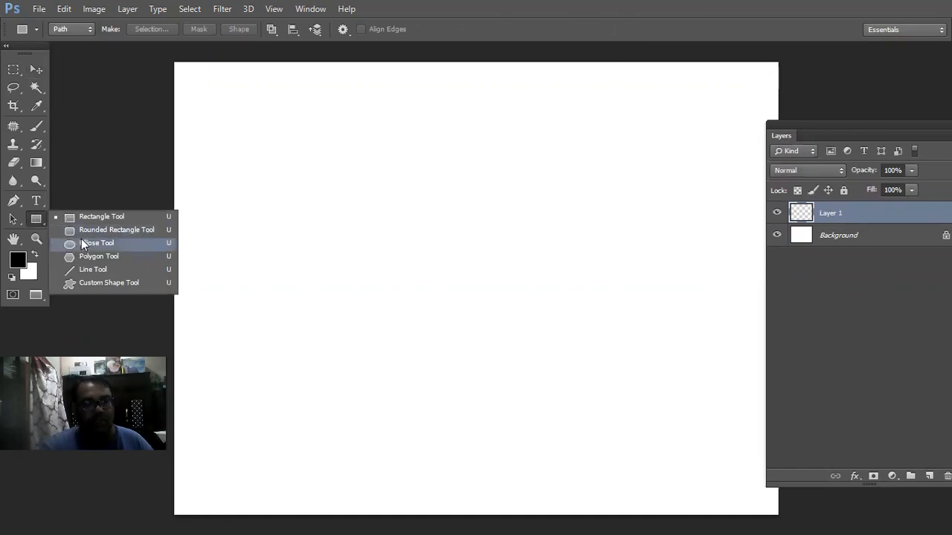
click(97, 244)
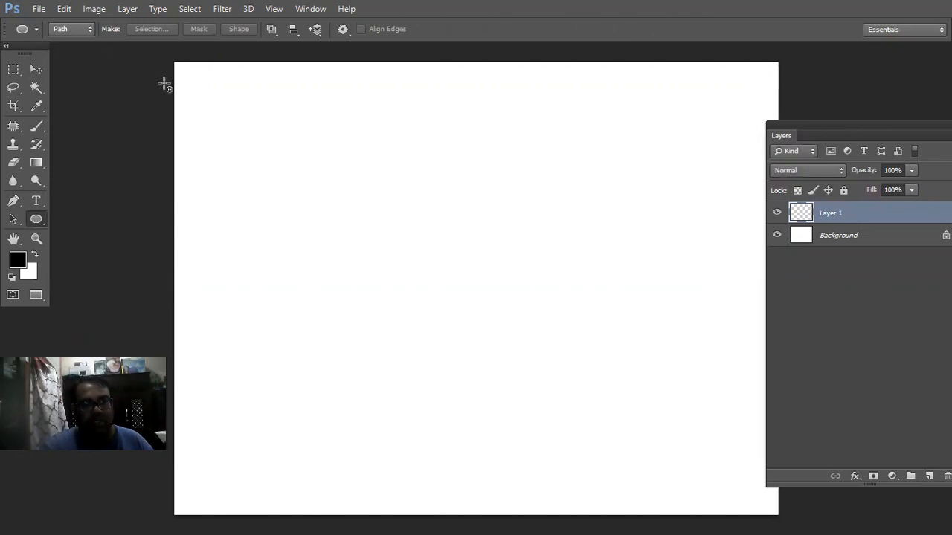
drag(287, 141, 528, 383)
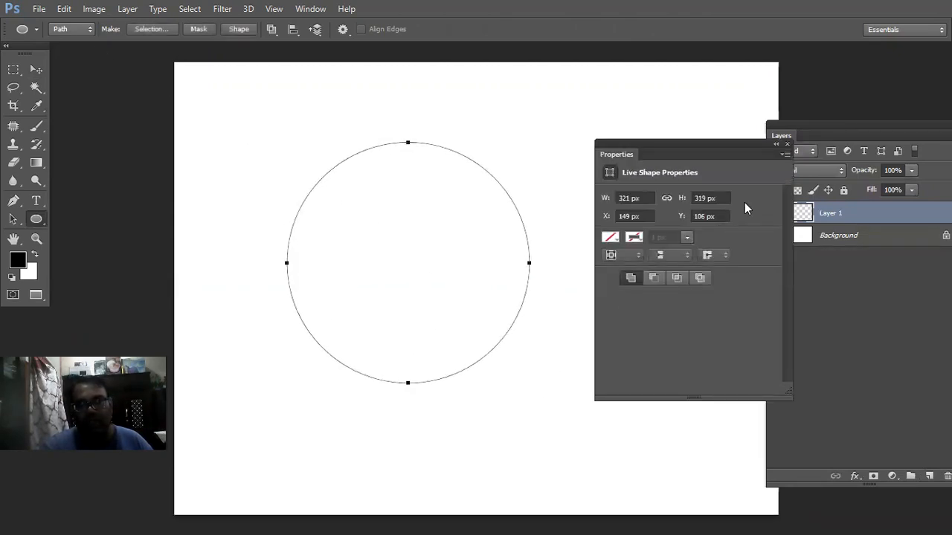
click(786, 146)
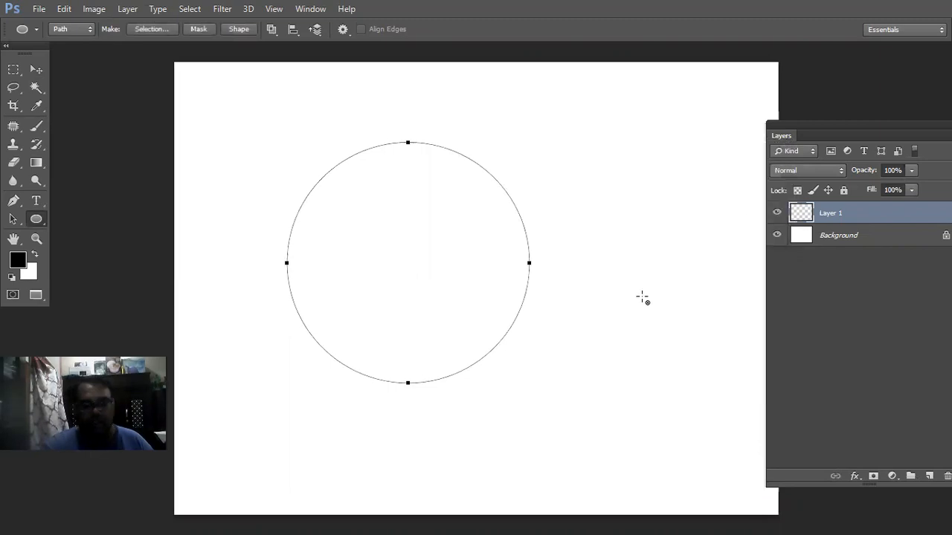
Convert the circular path to a selection, fill it with black using the Paint Bucket, and deselect.
key(ctrl+Return)
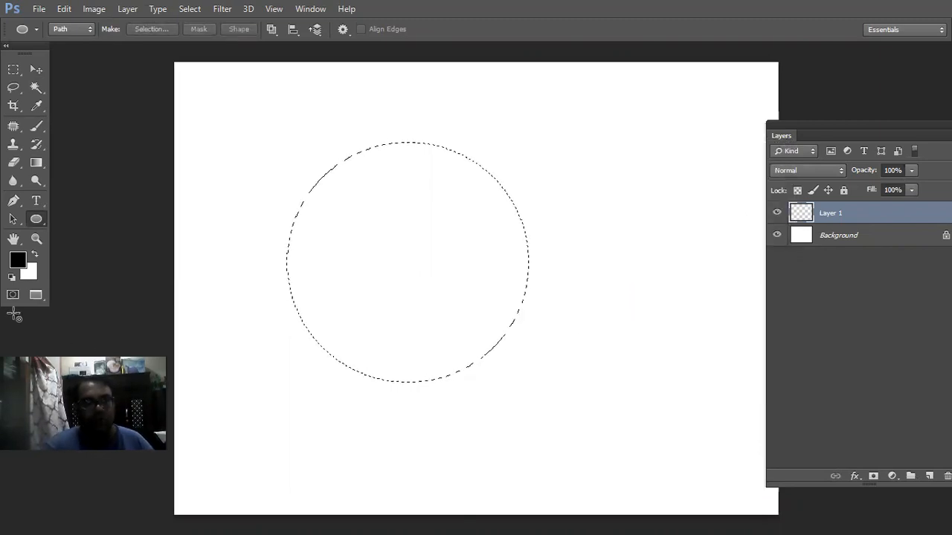
drag(32, 161, 80, 177)
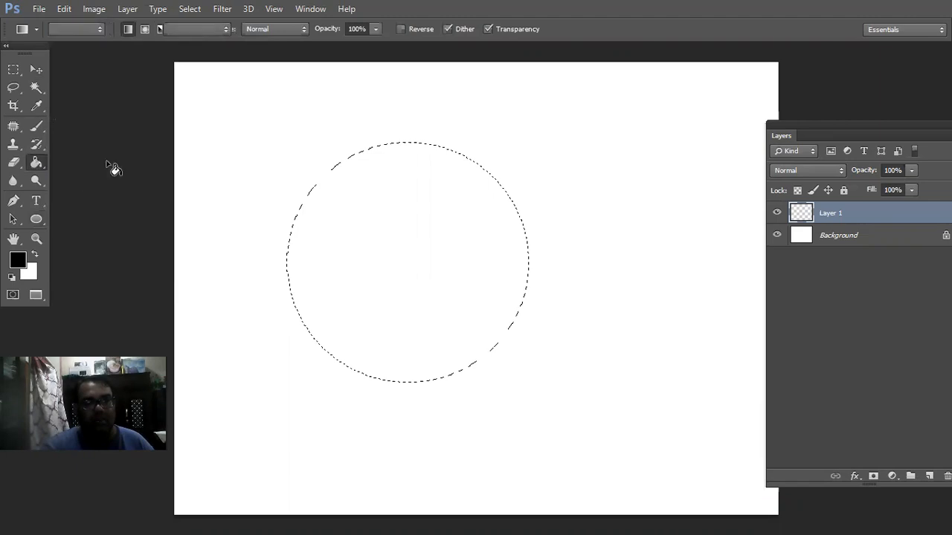
click(363, 231)
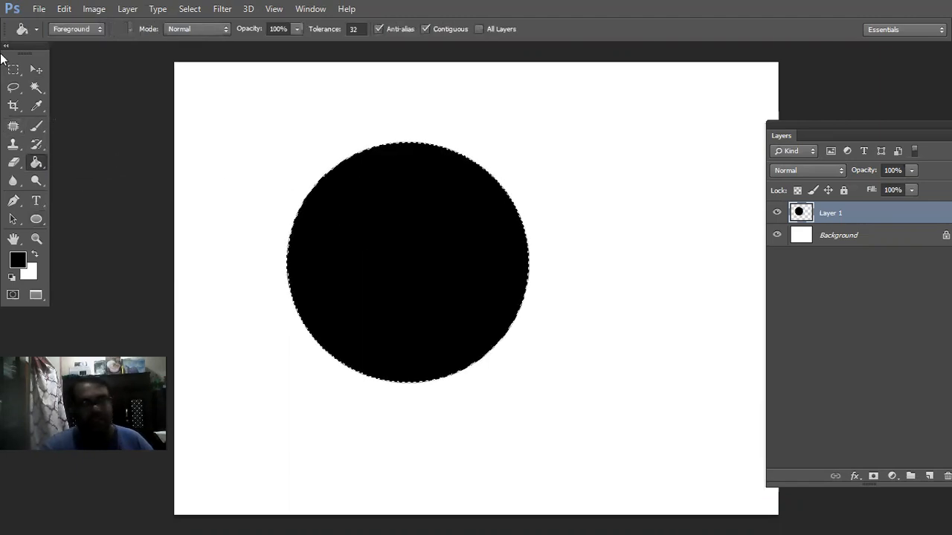
key(v)
key(ctrl+d)
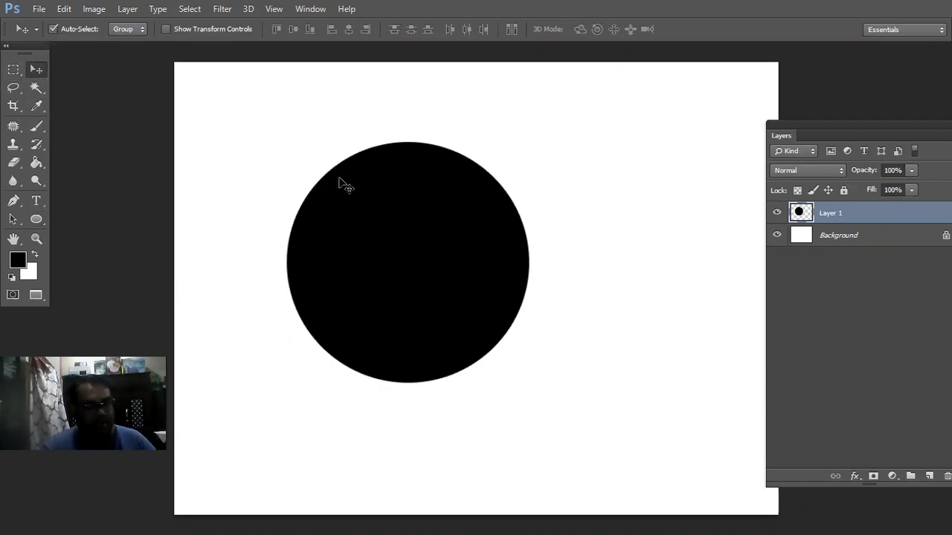
Move the black circle to about the middle of the canvas with Free Transform.
key(ctrl+t)
drag(454, 221, 557, 255)
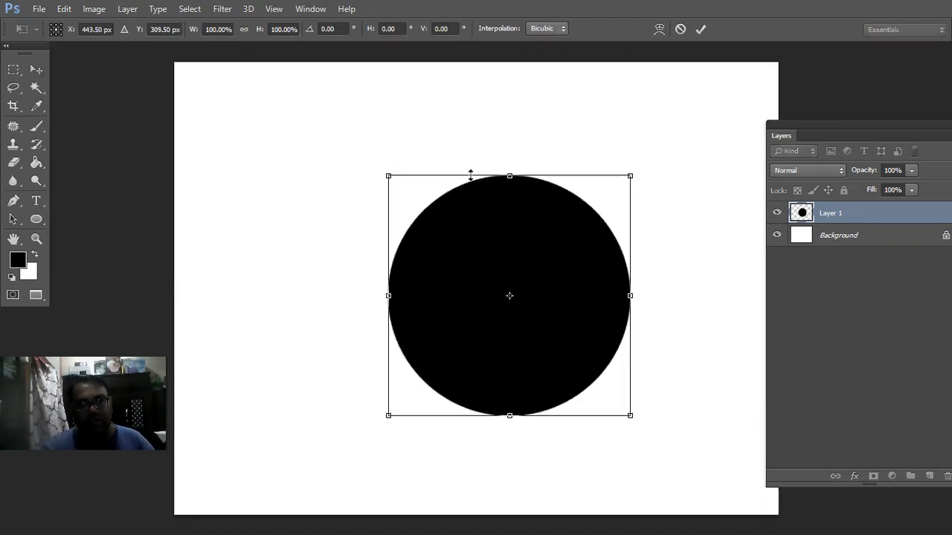
mouse_move(461, 226)
mouse_down()
mouse_move(485, 210)
mouse_move(468, 219)
mouse_up()
key(Return)
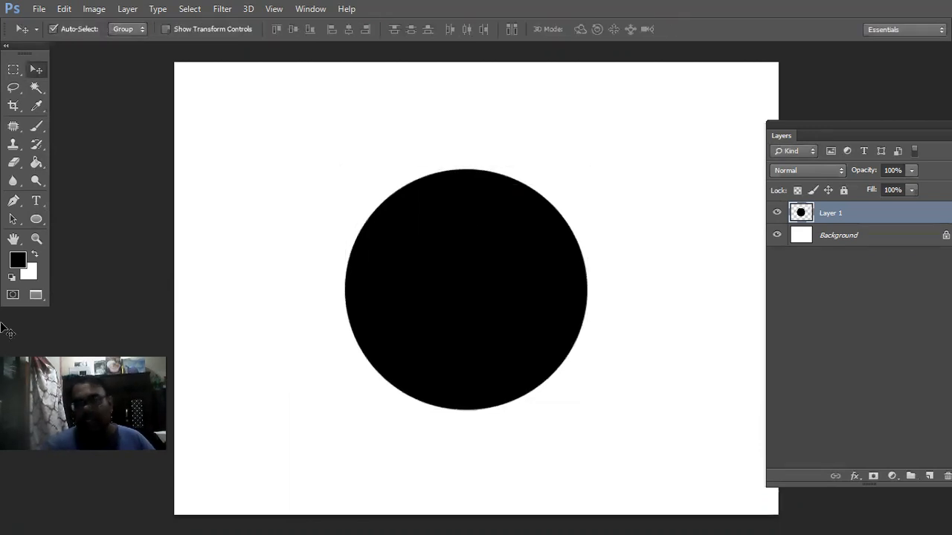
Add a new layer above the circle, set the foreground colour to red f30303, and activate the Brush tool.
click(929, 476)
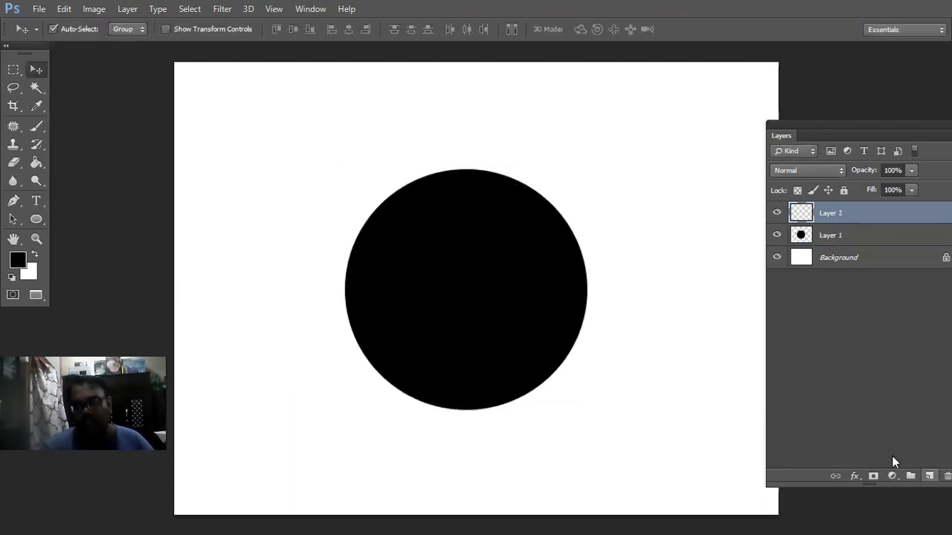
click(34, 255)
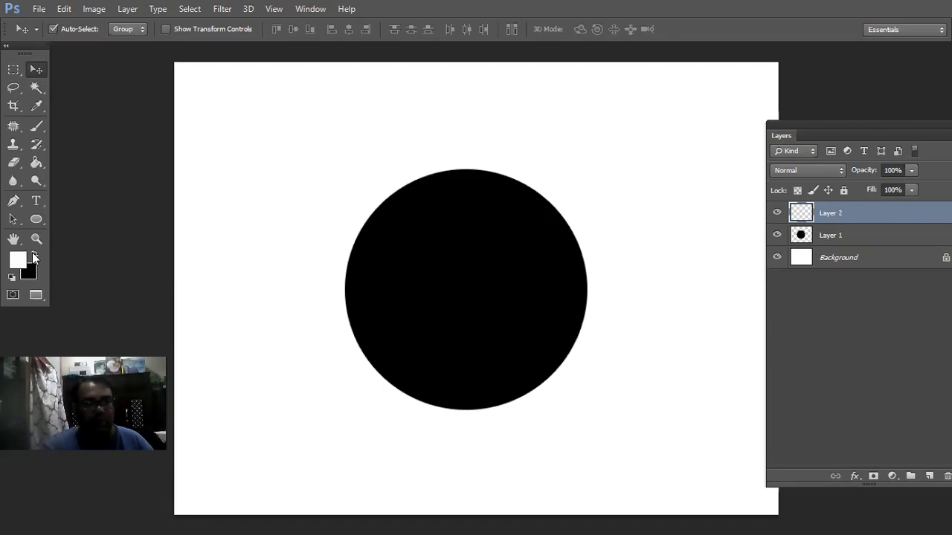
click(18, 259)
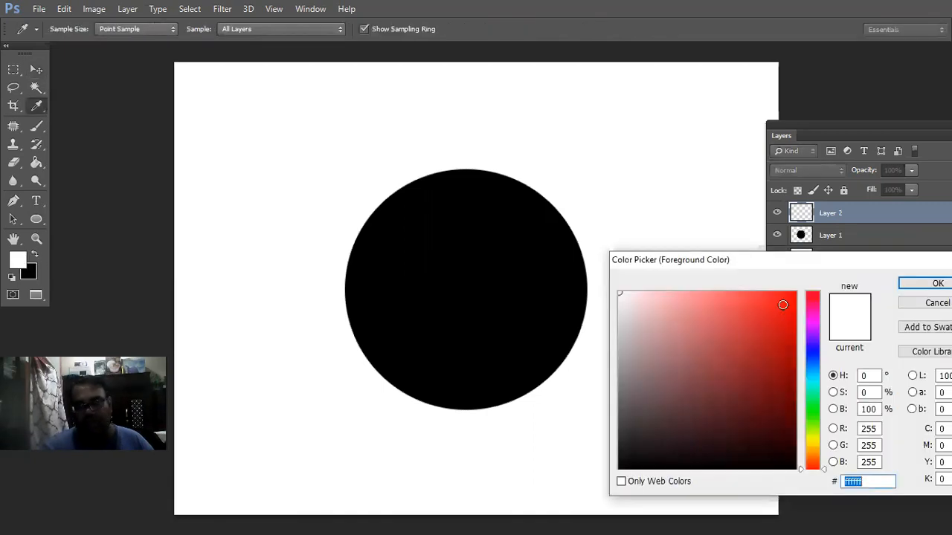
click(794, 299)
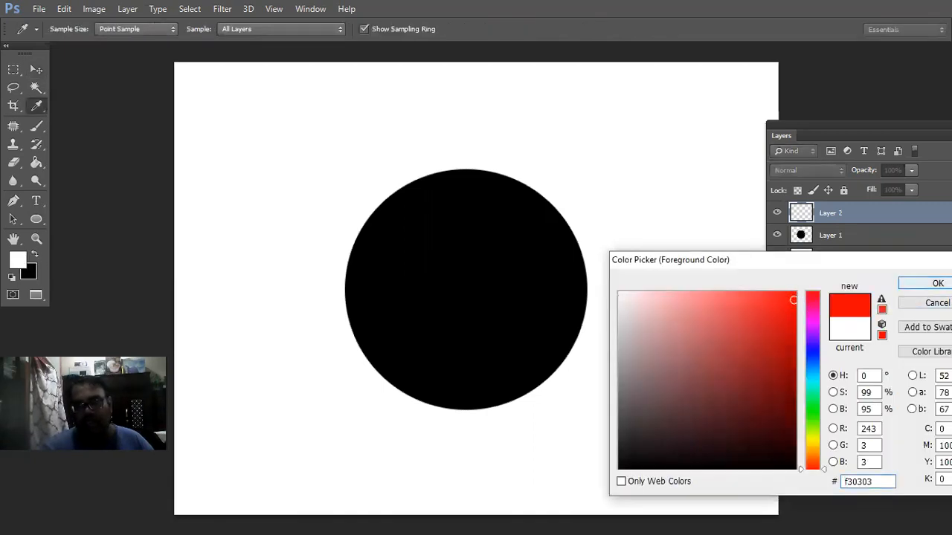
click(933, 284)
click(42, 128)
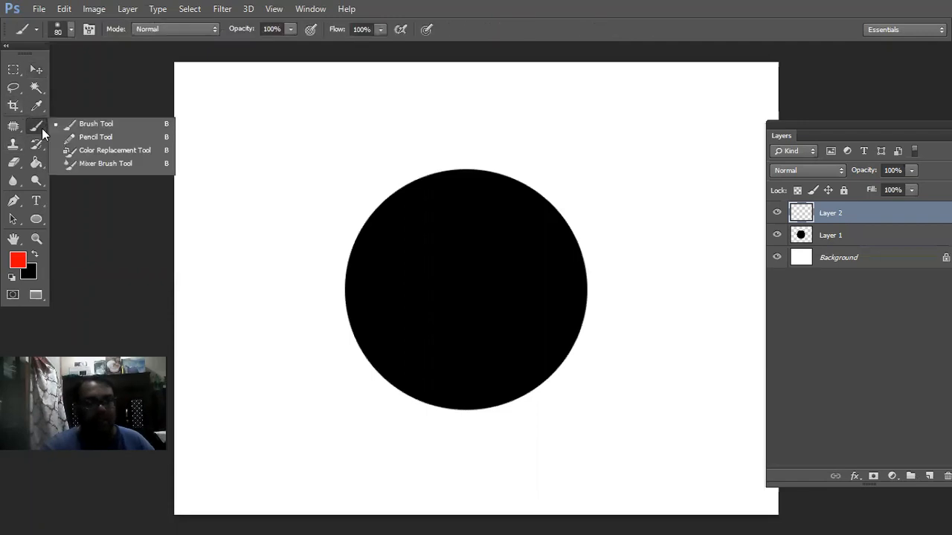
click(69, 125)
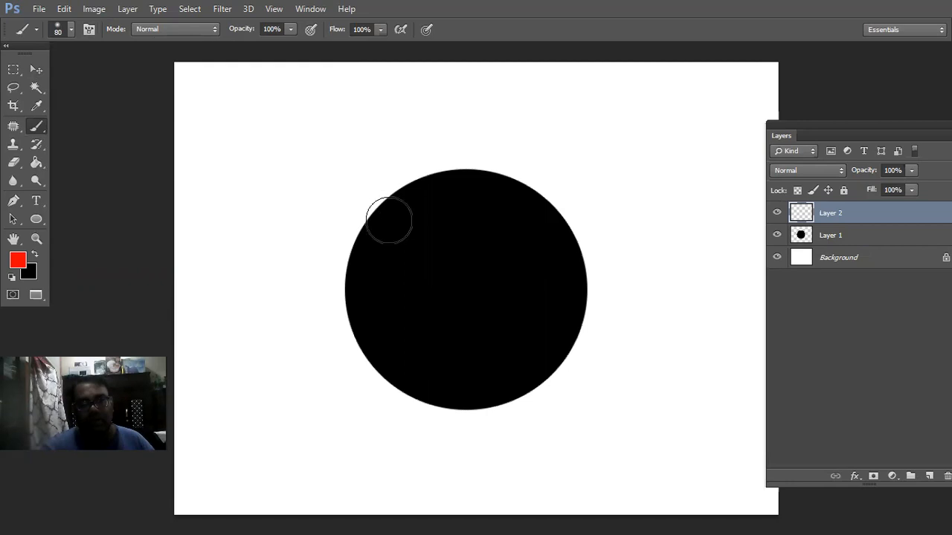
Try freehand red brush strokes across and beyond the black circle, and undo all of them.
mouse_move(355, 225)
mouse_down()
mouse_move(355, 215)
mouse_move(484, 204)
mouse_up()
mouse_move(531, 235)
mouse_down()
mouse_move(418, 340)
mouse_move(435, 305)
mouse_move(431, 240)
mouse_up()
mouse_move(446, 174)
mouse_down()
mouse_move(418, 193)
mouse_move(493, 188)
mouse_move(618, 303)
mouse_move(540, 283)
mouse_move(573, 261)
mouse_move(502, 262)
mouse_move(451, 311)
mouse_up()
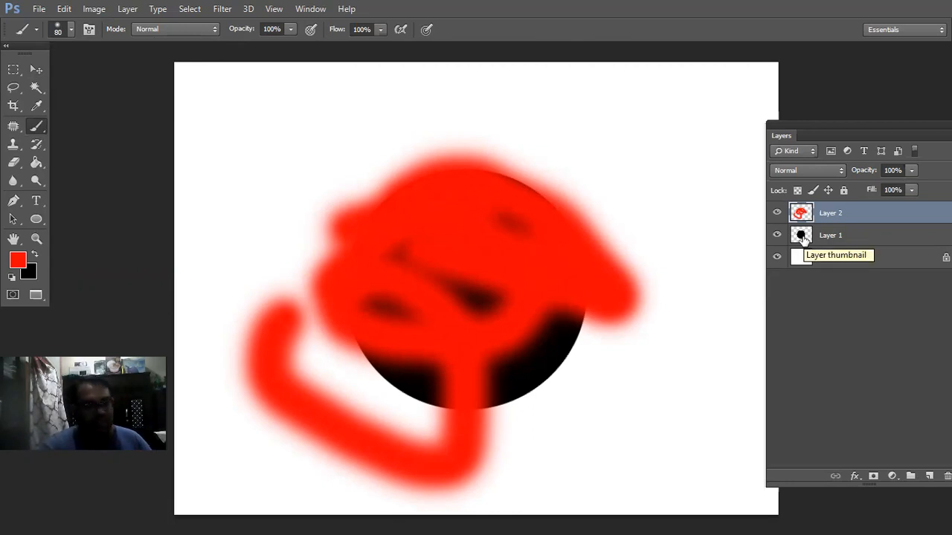
key(ctrl+z)
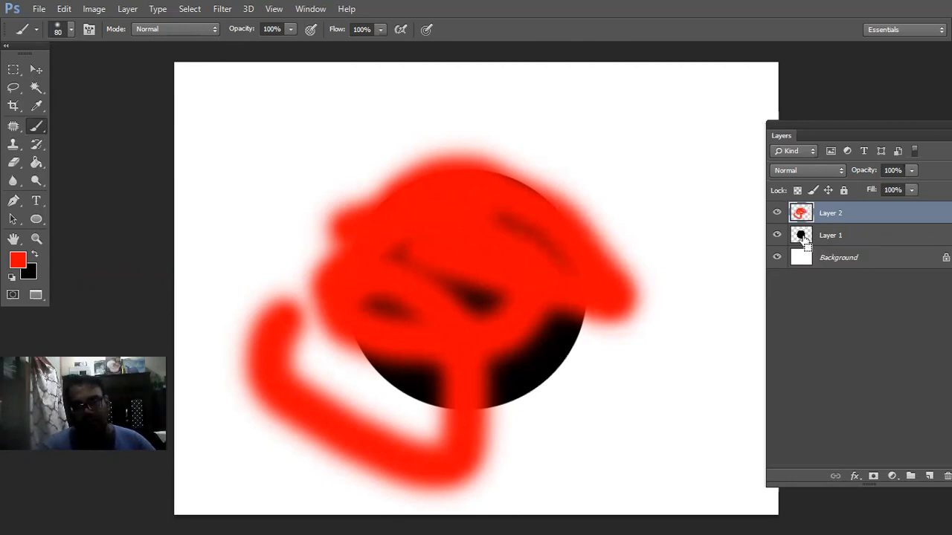
key(ctrl+alt+z)
key(ctrl+alt+z)
key(ctrl+alt+z)
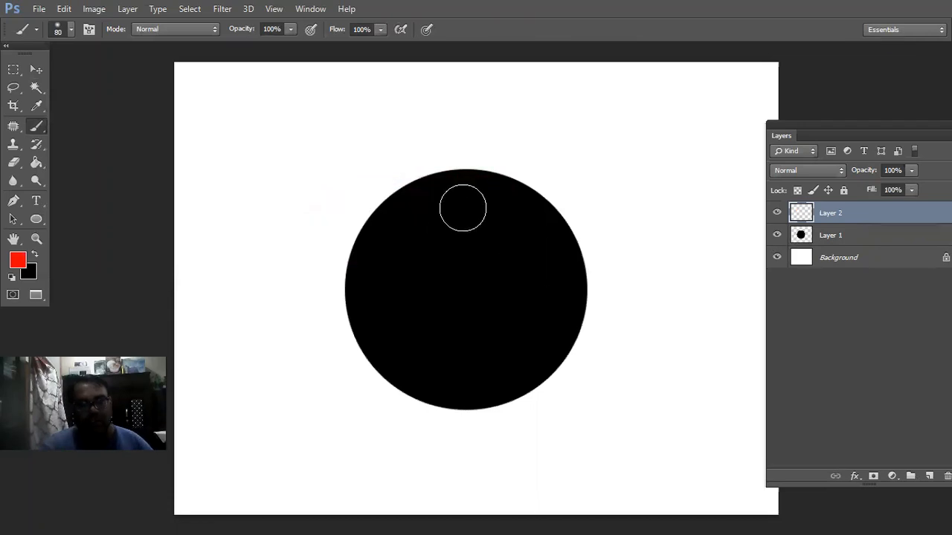
Paint red brush strokes around the circle's edge on Layer 2, both before and after clipping the layer to the circle.
mouse_move(486, 170)
mouse_down()
mouse_move(547, 198)
mouse_move(587, 252)
mouse_move(567, 336)
mouse_move(528, 387)
mouse_move(496, 401)
mouse_move(435, 403)
mouse_move(379, 382)
mouse_move(336, 298)
mouse_move(360, 206)
mouse_move(450, 135)
mouse_move(521, 131)
mouse_move(531, 153)
mouse_move(416, 171)
mouse_move(414, 190)
mouse_move(339, 189)
mouse_up()
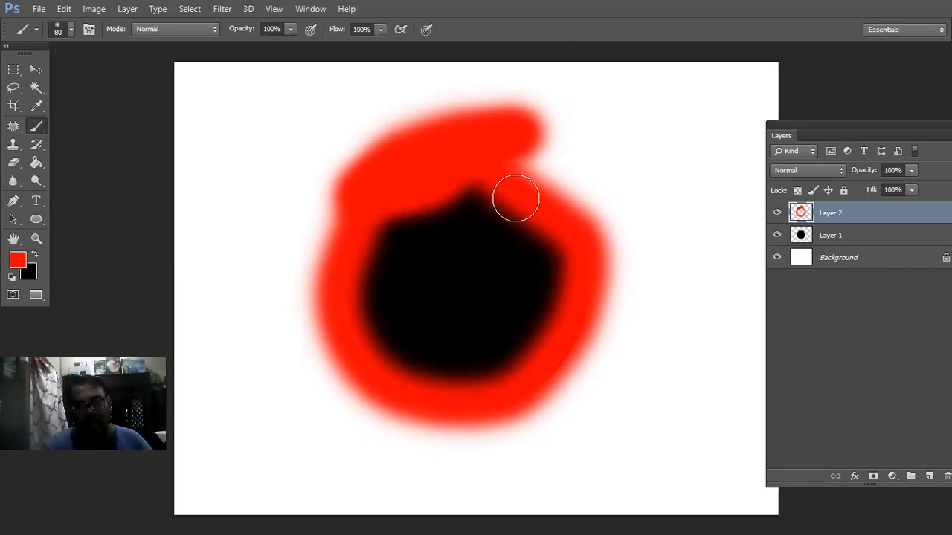
alt+click(841, 219)
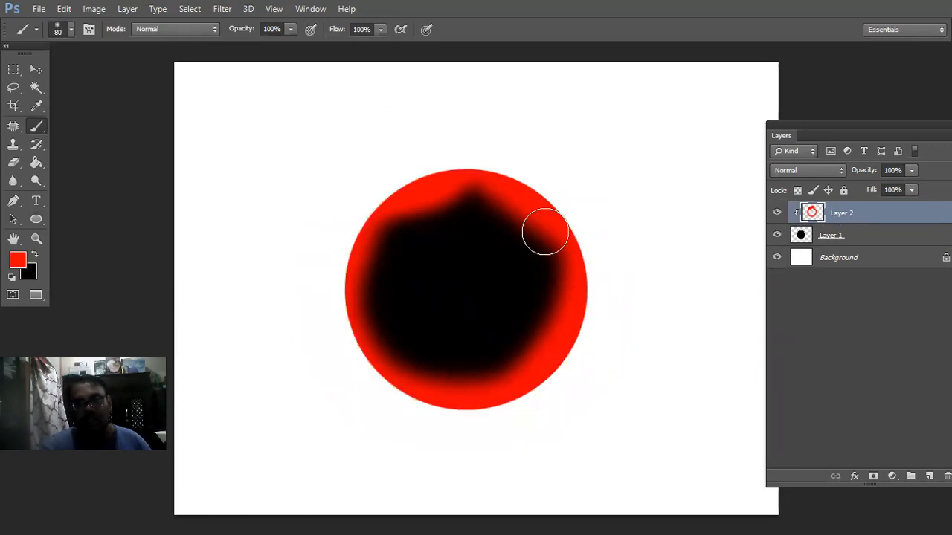
mouse_move(469, 223)
mouse_down()
mouse_move(410, 199)
mouse_move(400, 211)
mouse_move(381, 245)
mouse_move(392, 317)
mouse_move(359, 234)
mouse_move(361, 251)
mouse_move(387, 329)
mouse_move(434, 380)
mouse_move(503, 386)
mouse_move(441, 377)
mouse_move(349, 307)
mouse_move(400, 233)
mouse_up()
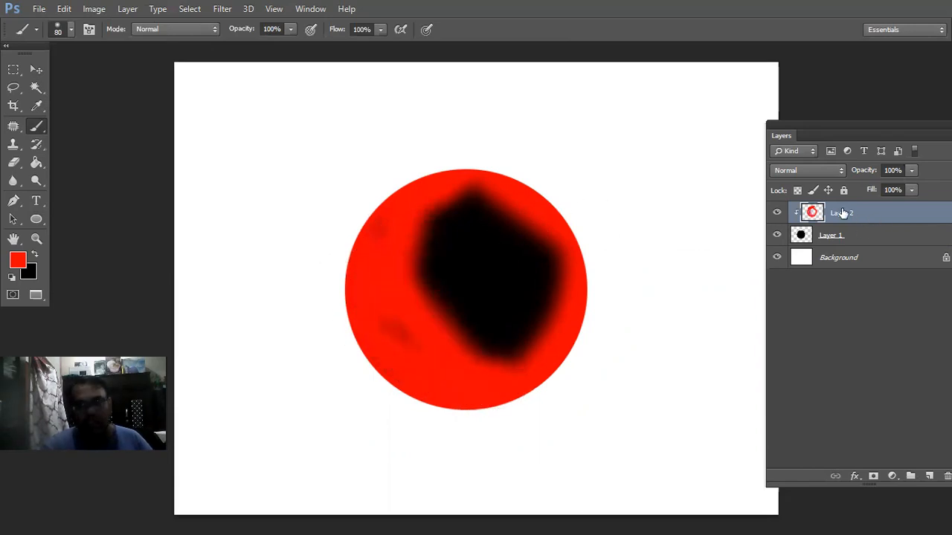
Add a new layer above Layer 2, set the foreground colour to pale f3eaea, and activate the Brush tool.
click(928, 476)
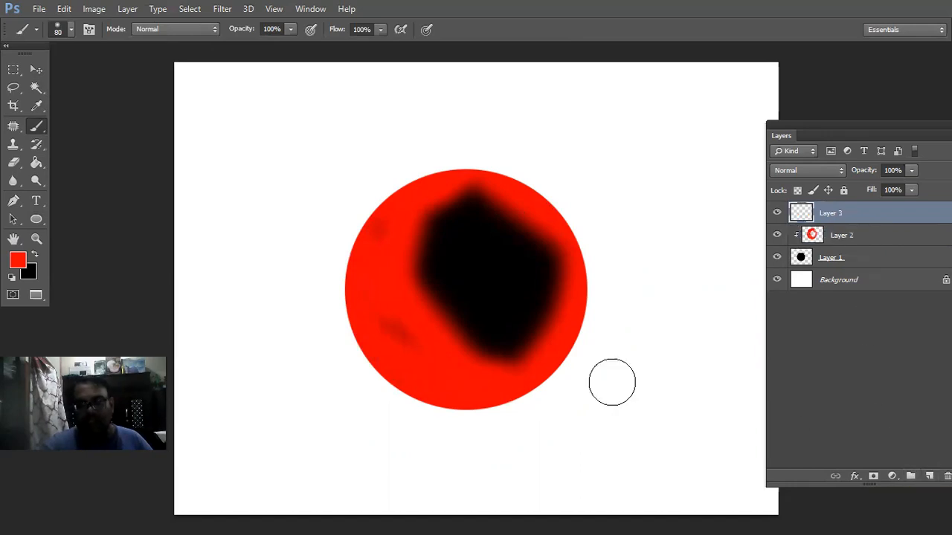
click(18, 261)
click(624, 300)
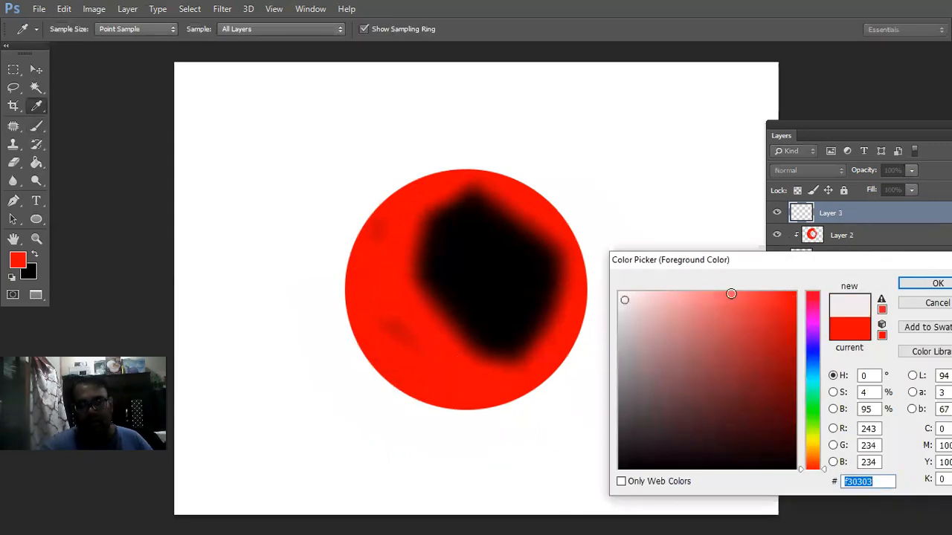
click(936, 284)
key(b)
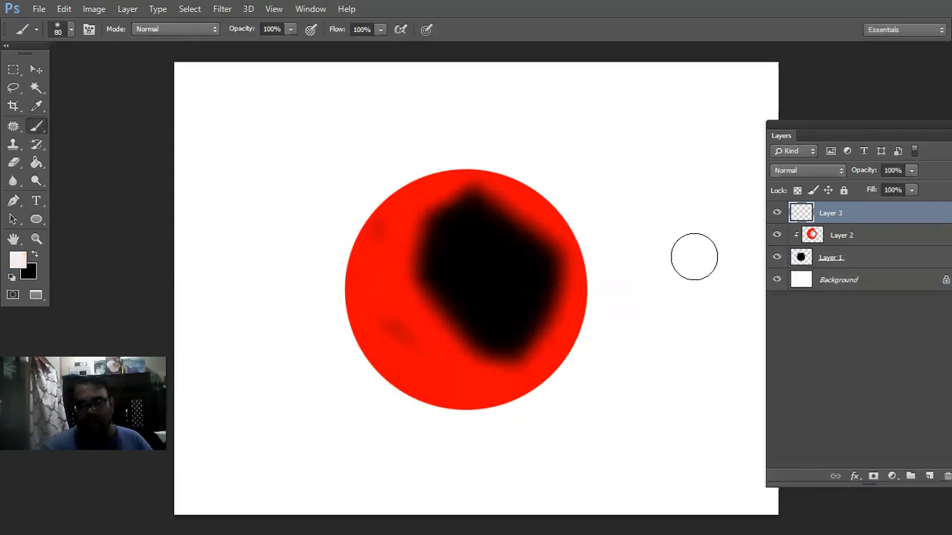
Try pale brush strokes over the circle on the unclipped Layer 3, and undo the strokes and the layer itself.
drag(500, 193, 431, 210)
mouse_move(421, 256)
mouse_down()
mouse_move(463, 260)
mouse_move(469, 314)
mouse_move(511, 332)
mouse_move(527, 283)
mouse_up()
key(ctrl+z)
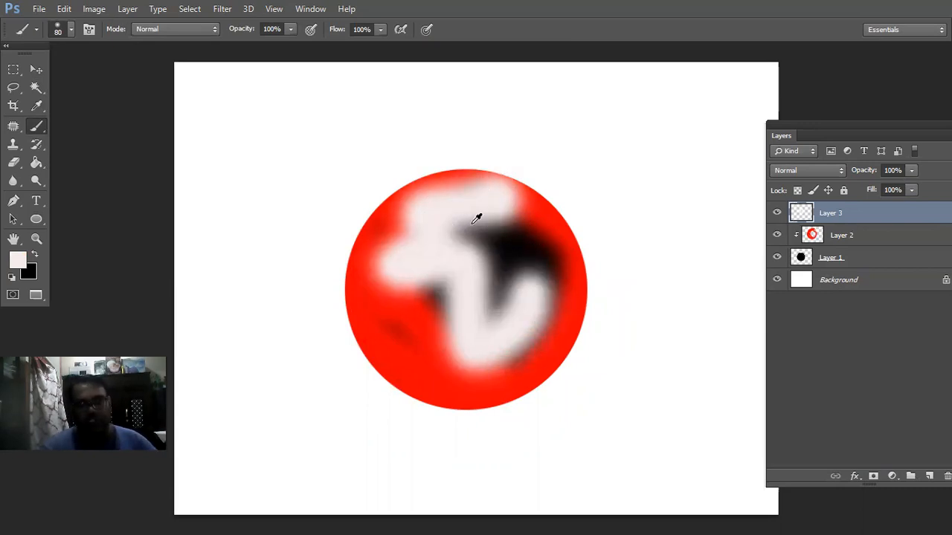
key(ctrl+alt+z)
key(ctrl+alt+z)
key(ctrl+alt+z)
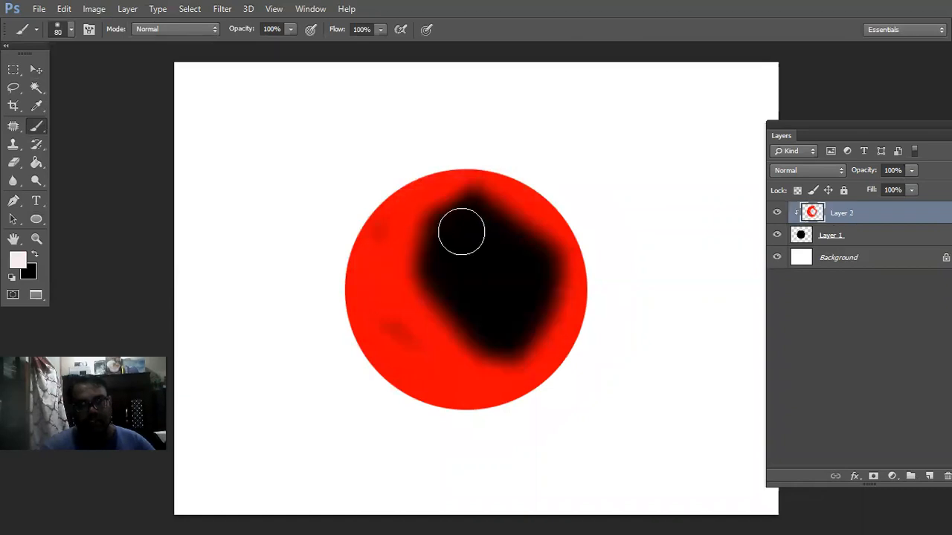
Paint pale f3eaea strokes around the circle's edge on the clipped Layer 2.
mouse_move(396, 199)
mouse_down()
mouse_move(367, 208)
mouse_move(355, 317)
mouse_move(404, 387)
mouse_move(495, 404)
mouse_move(591, 340)
mouse_move(591, 284)
mouse_up()
mouse_move(563, 347)
mouse_down()
mouse_move(581, 296)
mouse_move(550, 194)
mouse_move(477, 161)
mouse_move(438, 160)
mouse_move(382, 185)
mouse_up()
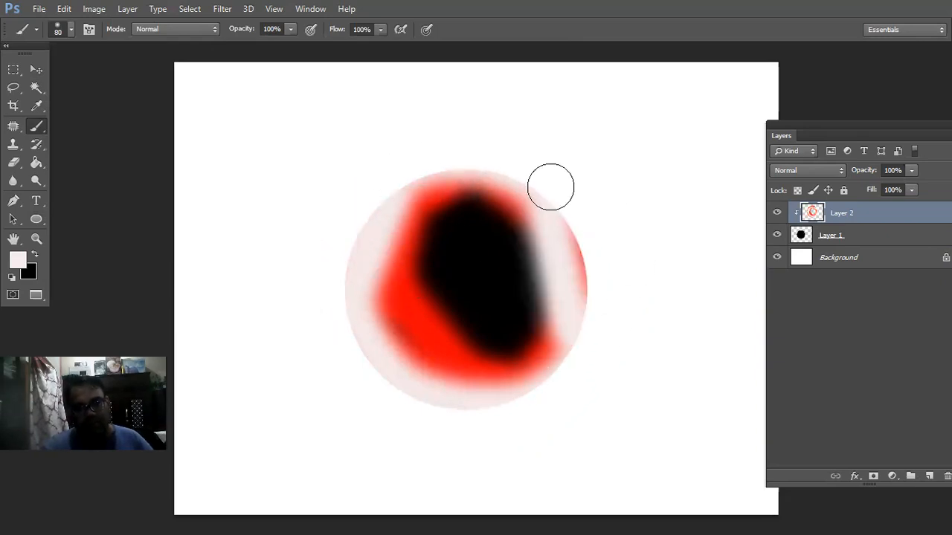
drag(603, 263, 601, 333)
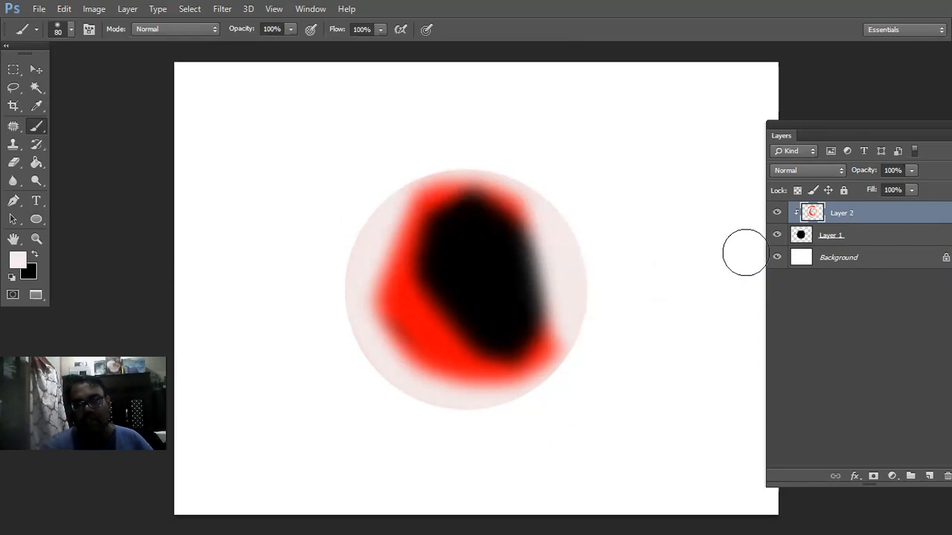
Delete the painted Layer 2 and add a new empty layer above the black circle.
right_click(854, 215)
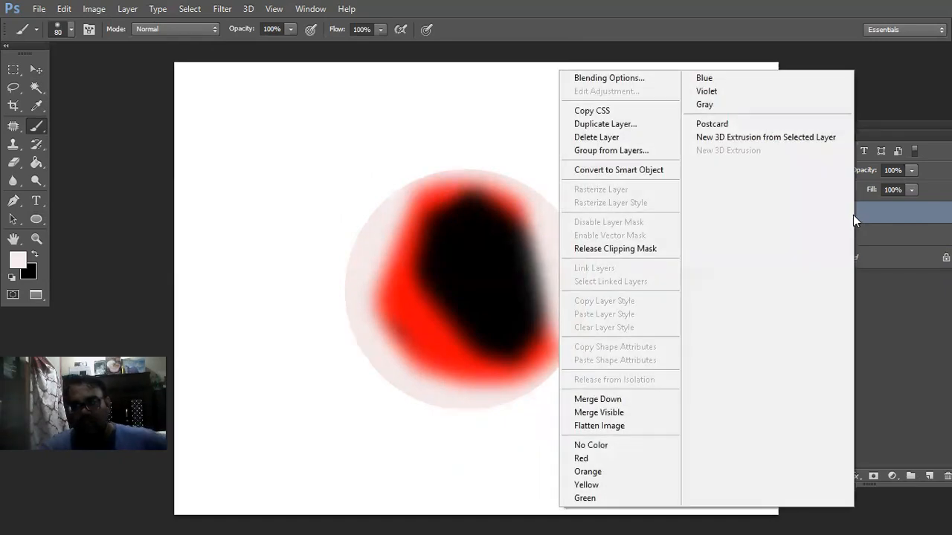
click(630, 138)
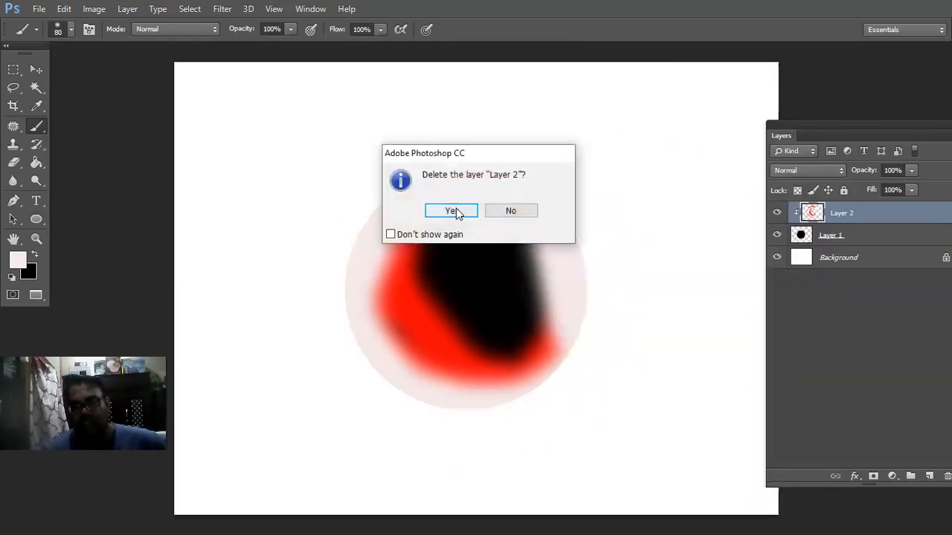
click(451, 211)
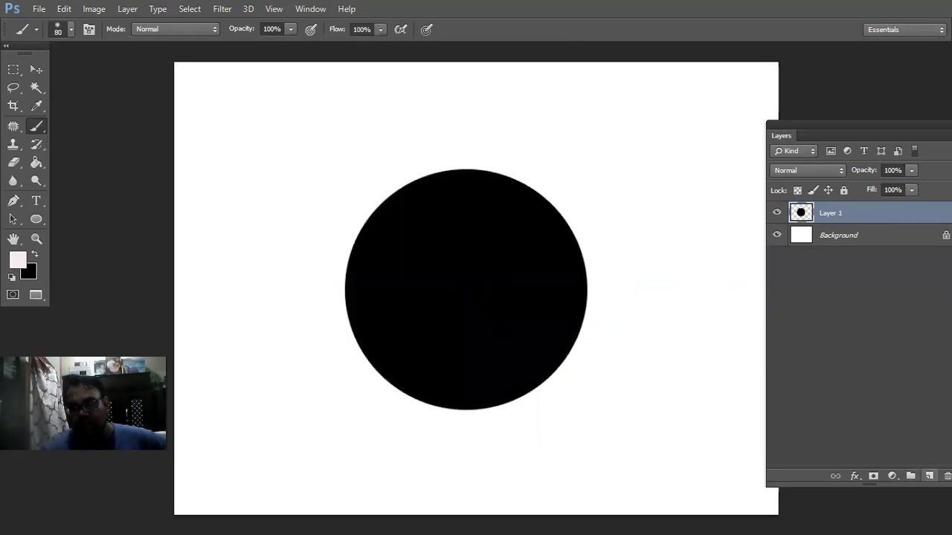
click(929, 476)
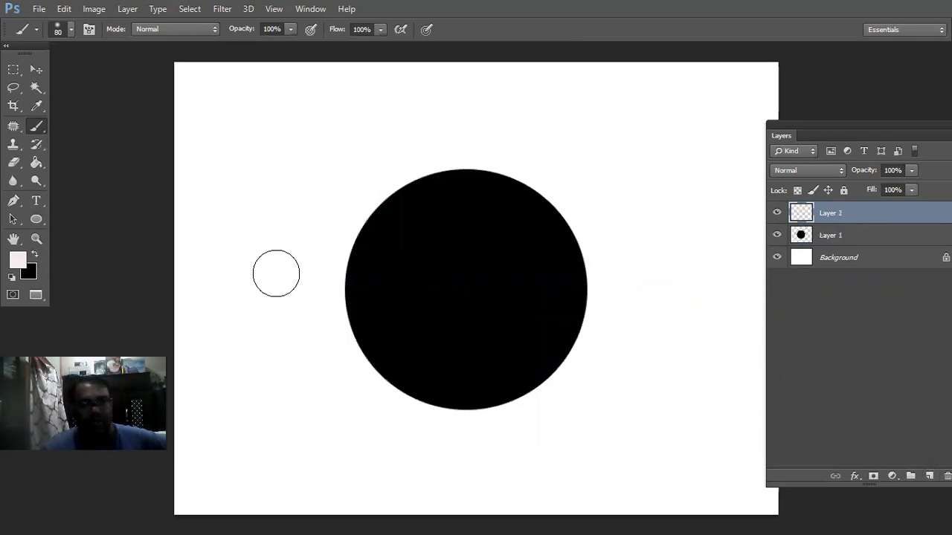
Set the foreground colour to yellow f0f24f and paint a rough ring over and beyond the circle's edge.
click(19, 262)
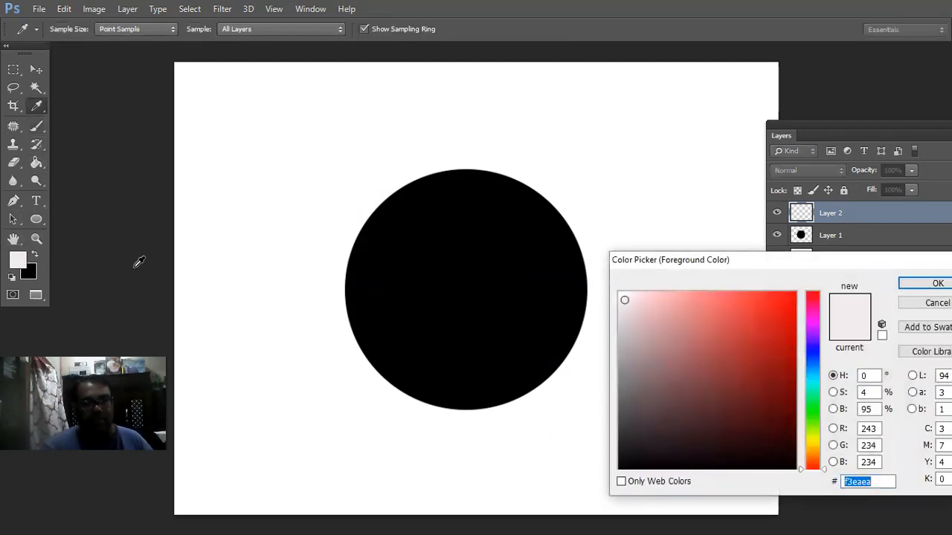
click(813, 439)
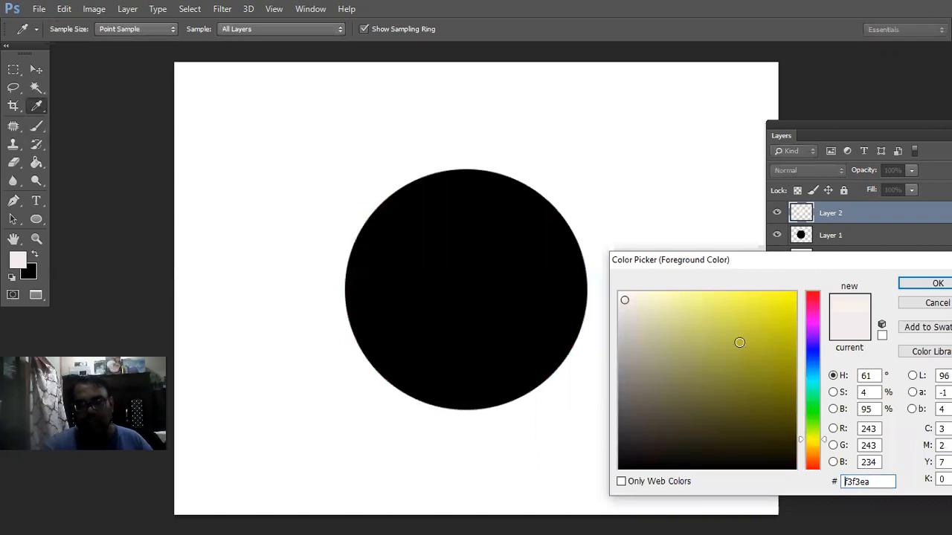
click(738, 300)
click(907, 283)
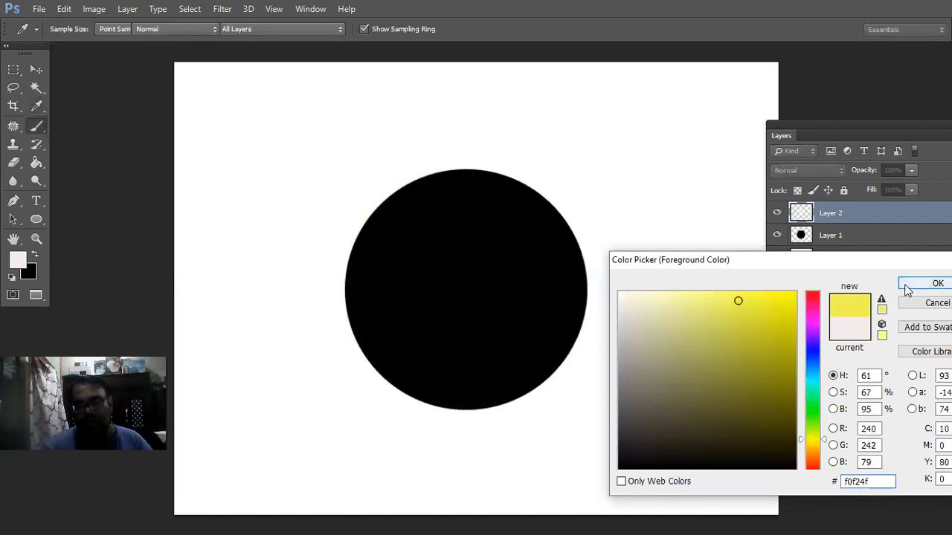
mouse_move(431, 192)
mouse_down()
mouse_move(378, 195)
mouse_move(362, 221)
mouse_move(355, 287)
mouse_move(369, 347)
mouse_move(429, 407)
mouse_move(485, 415)
mouse_move(517, 406)
mouse_move(568, 366)
mouse_move(586, 327)
mouse_move(597, 281)
mouse_move(584, 216)
mouse_move(546, 187)
mouse_move(479, 169)
mouse_move(435, 169)
mouse_move(365, 177)
mouse_up()
shift+click(334, 351)
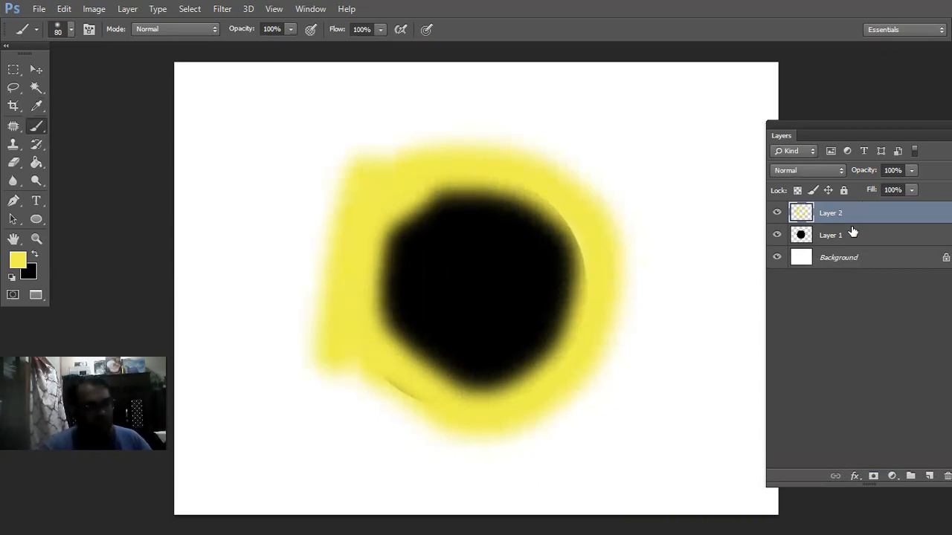
Clip the yellow-painted Layer 2 to the black circle with Create Clipping Mask.
key(alt)
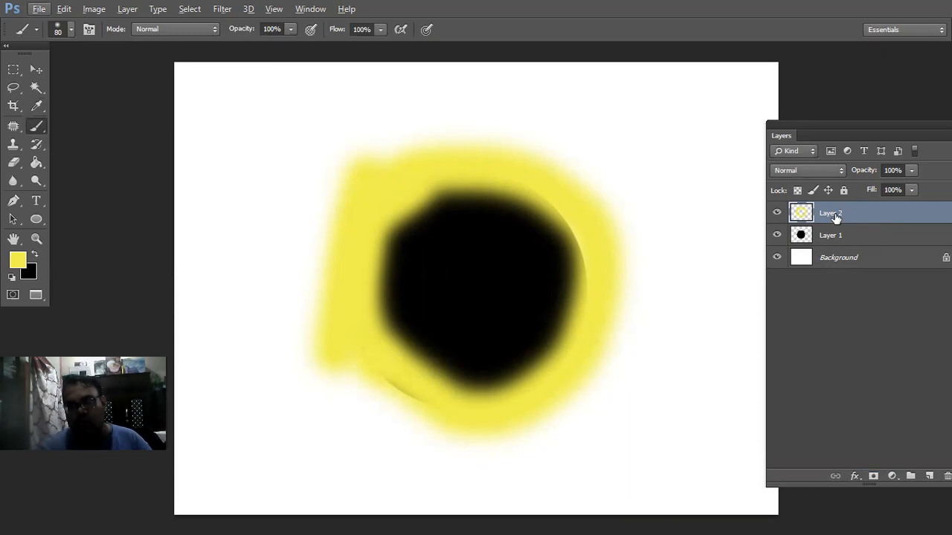
key(alt)
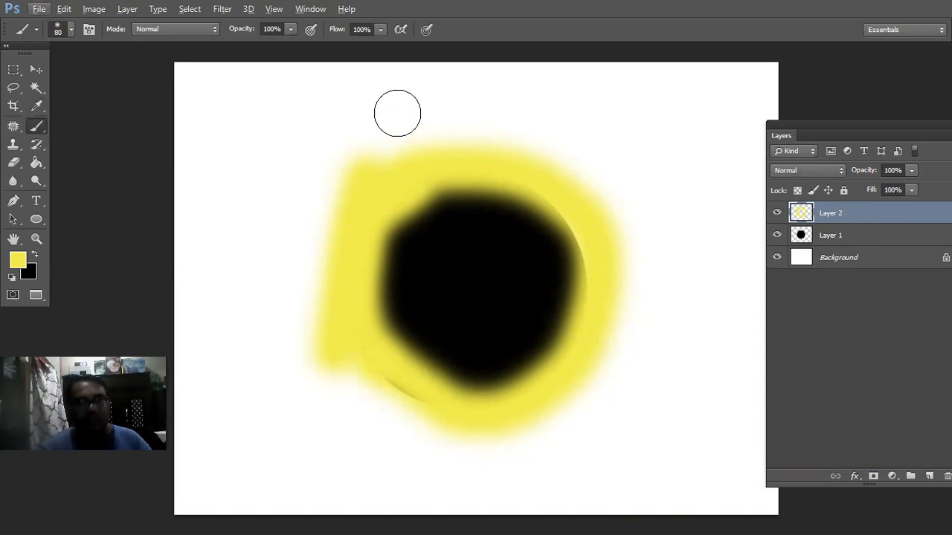
click(129, 11)
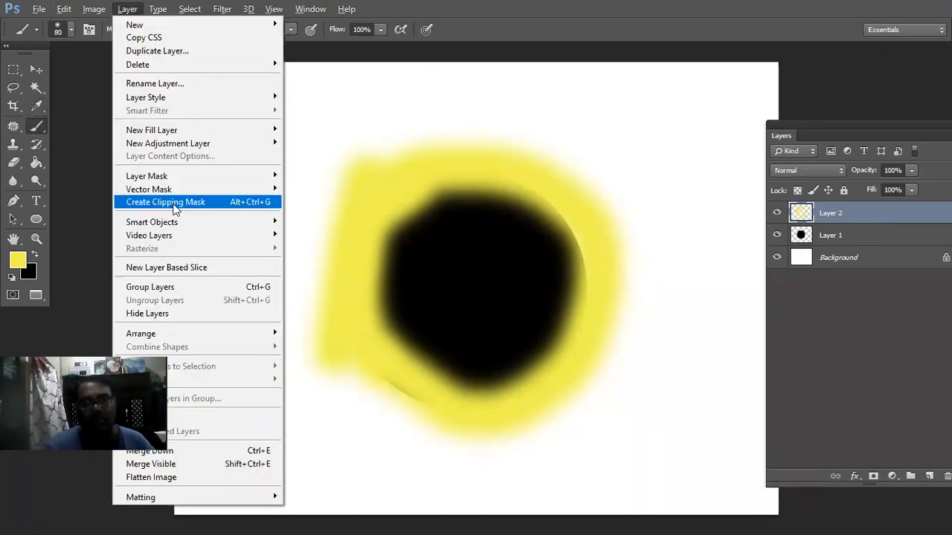
click(229, 202)
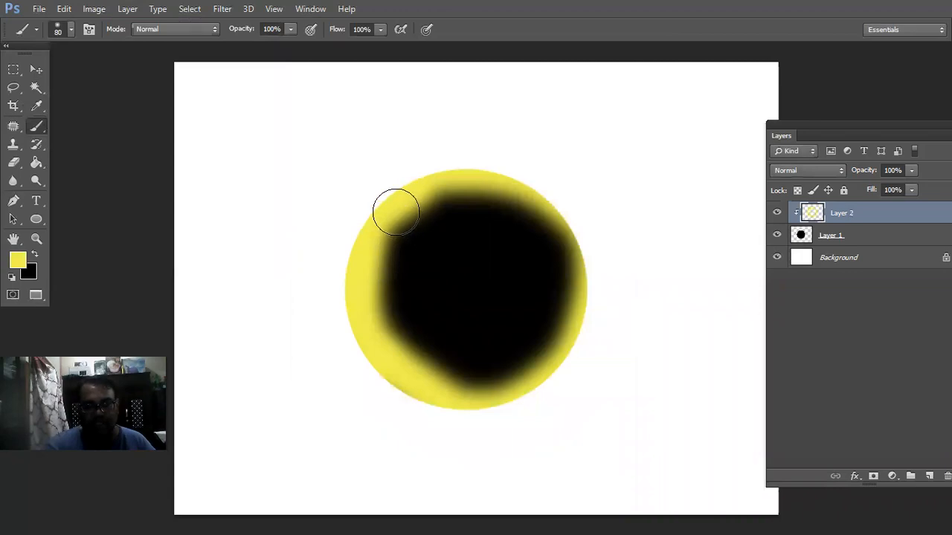
Scale the black circle on Layer 1 down to about 86% with Free Transform.
click(860, 239)
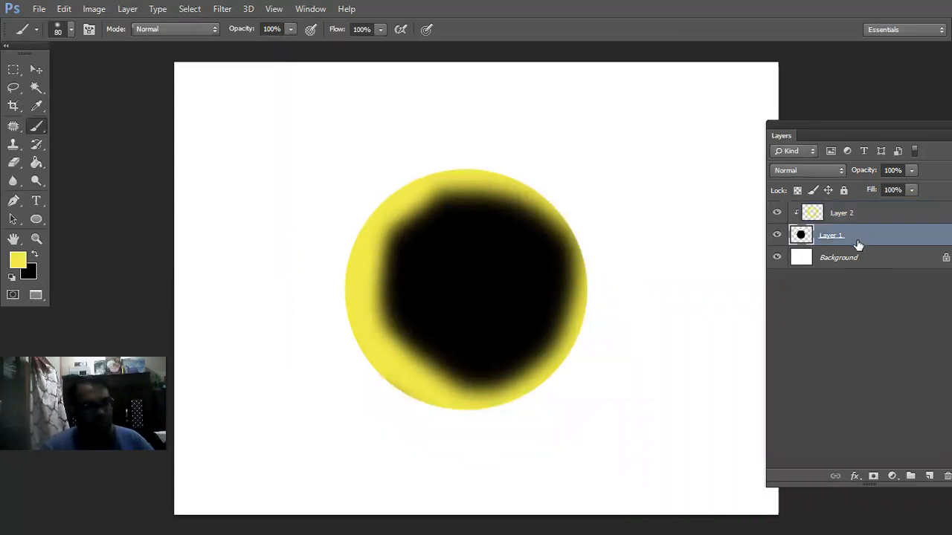
key(ctrl+t)
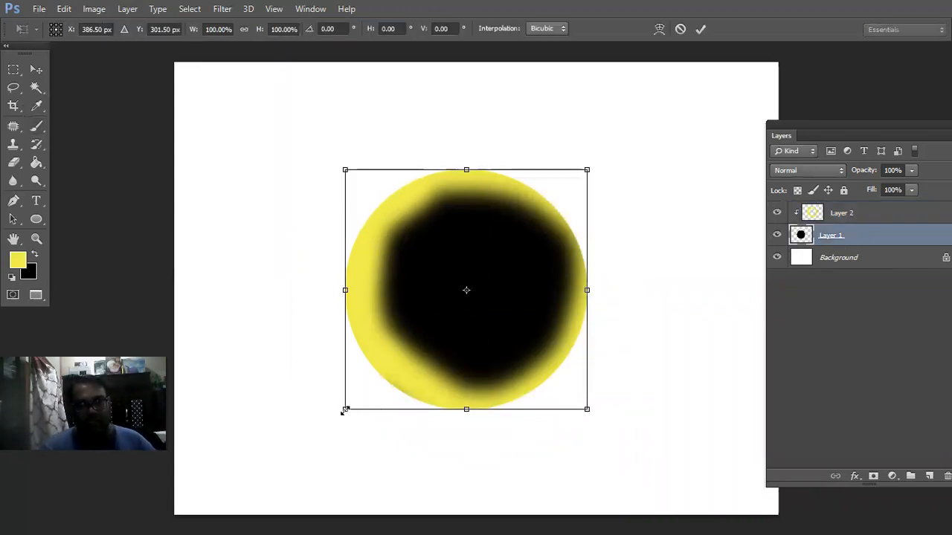
drag(363, 402, 374, 397)
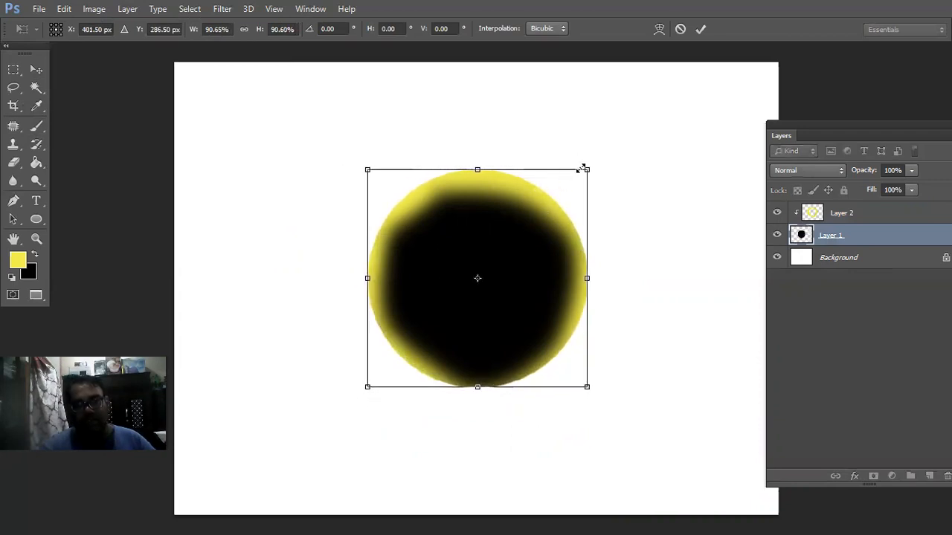
drag(582, 179, 577, 185)
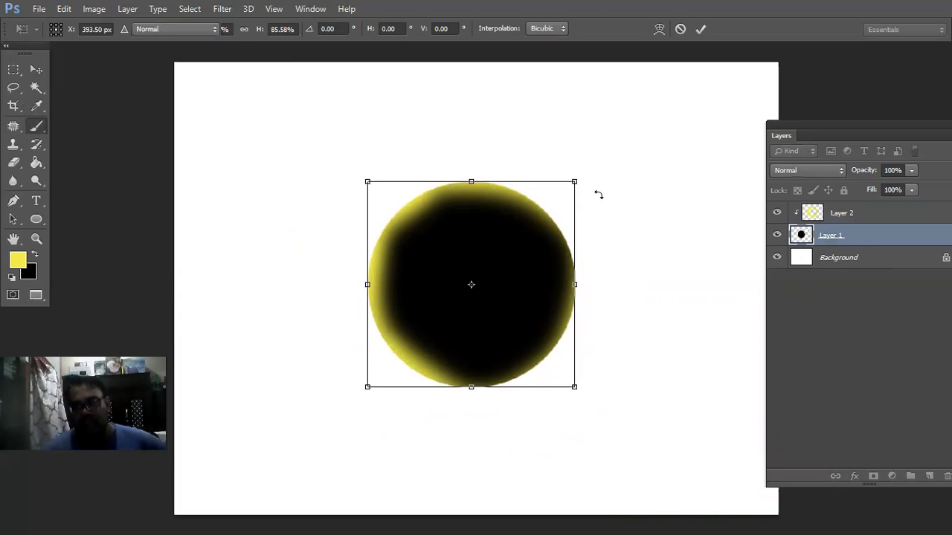
key(Return)
Add a new layer above Layer 2 and set the foreground colour to near-white fef7f7 for the Brush tool.
key(b)
click(900, 215)
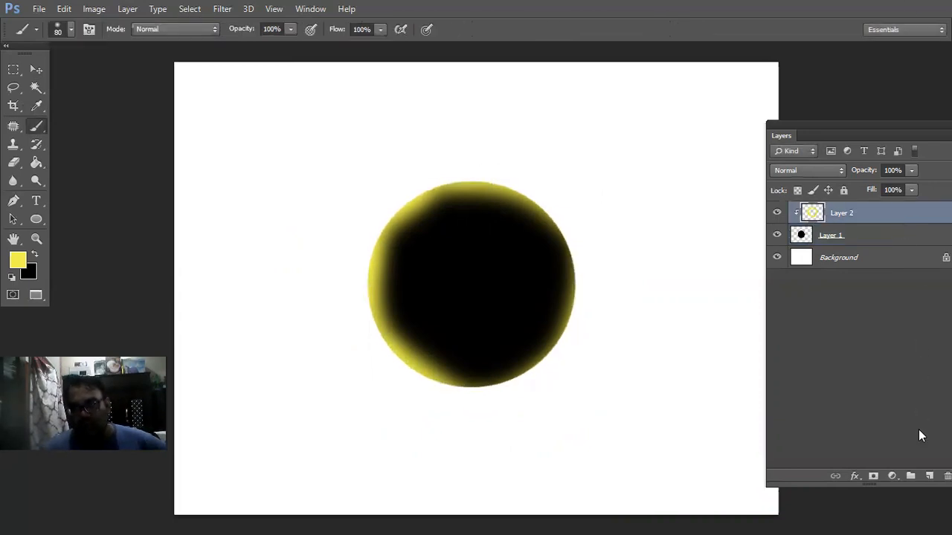
click(928, 475)
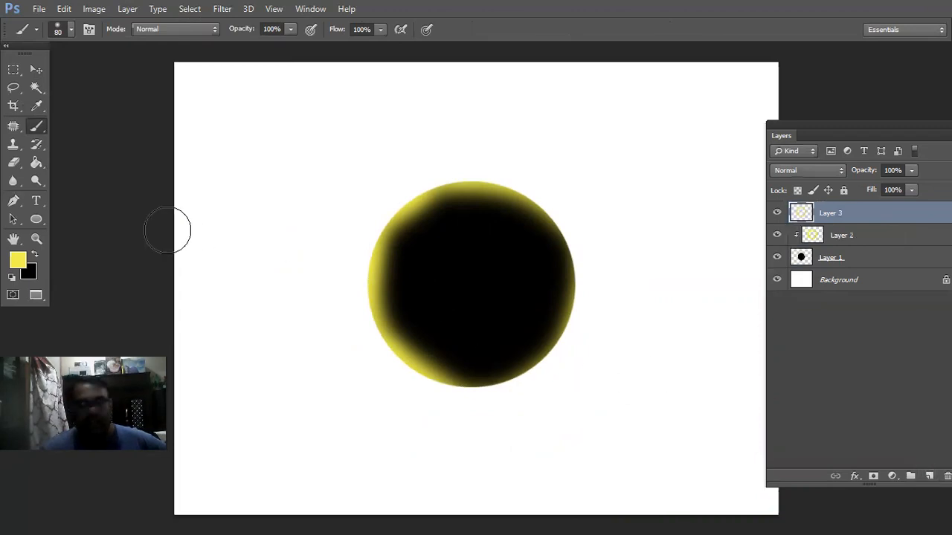
click(34, 255)
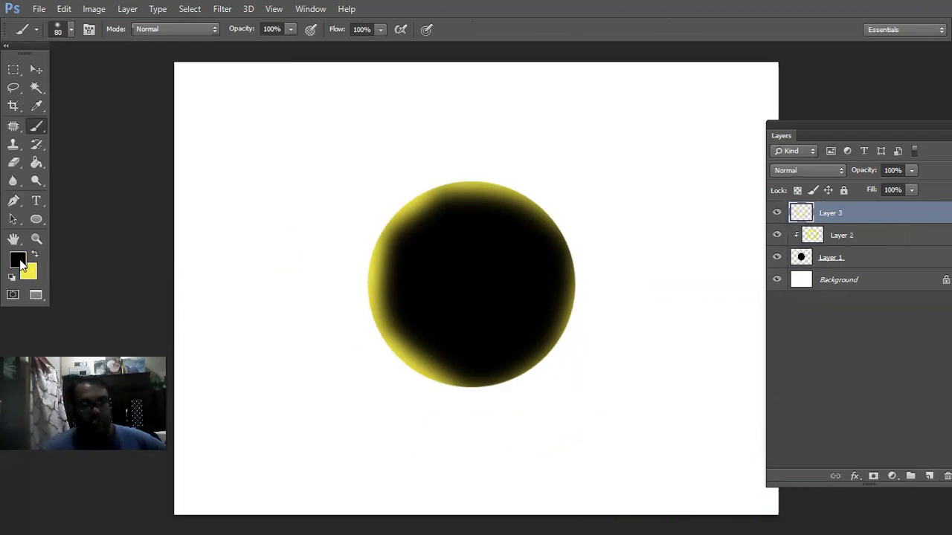
click(20, 262)
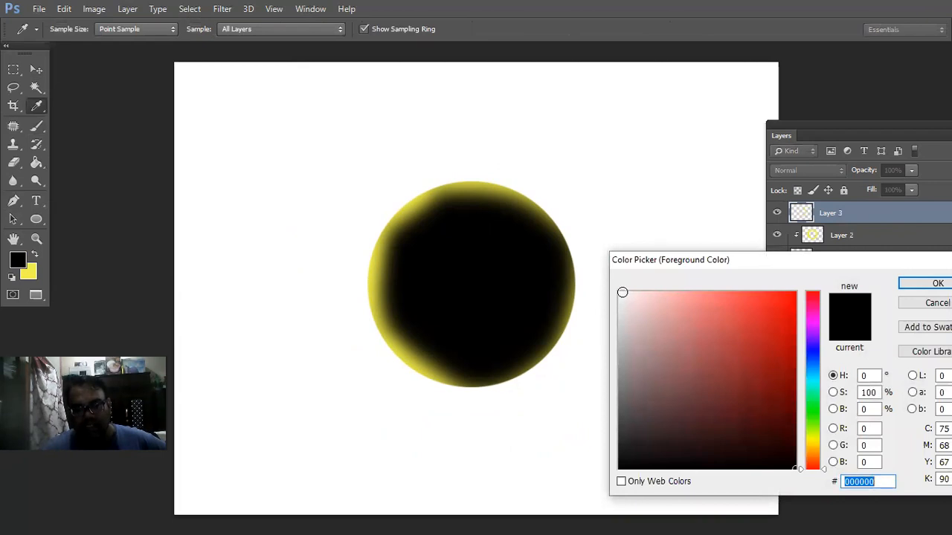
click(623, 293)
click(910, 282)
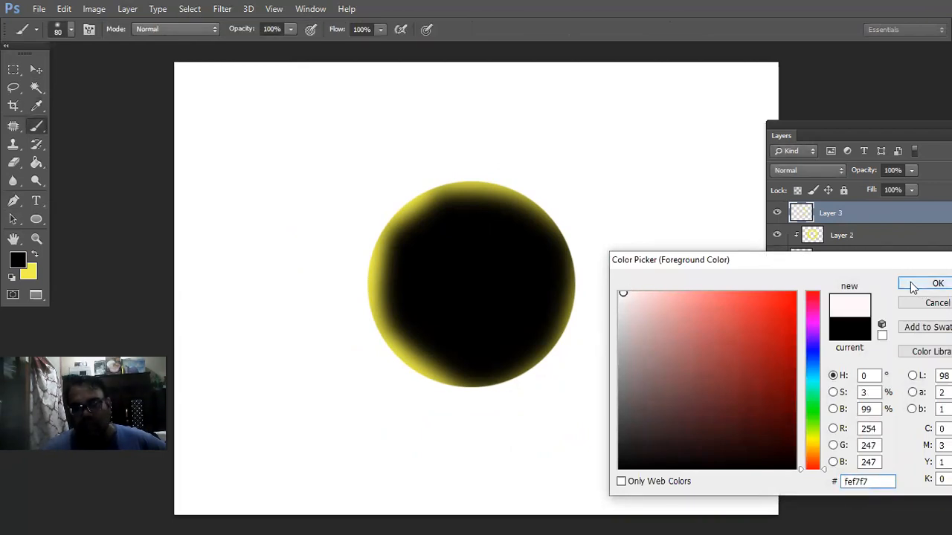
Paint near-white strokes over and around the circle on Layer 3, both before and after clipping the layer to the circle.
mouse_move(439, 217)
mouse_down()
mouse_move(408, 245)
mouse_move(408, 316)
mouse_move(458, 360)
mouse_move(518, 350)
mouse_move(577, 284)
mouse_move(581, 233)
mouse_move(560, 195)
mouse_move(456, 140)
mouse_up()
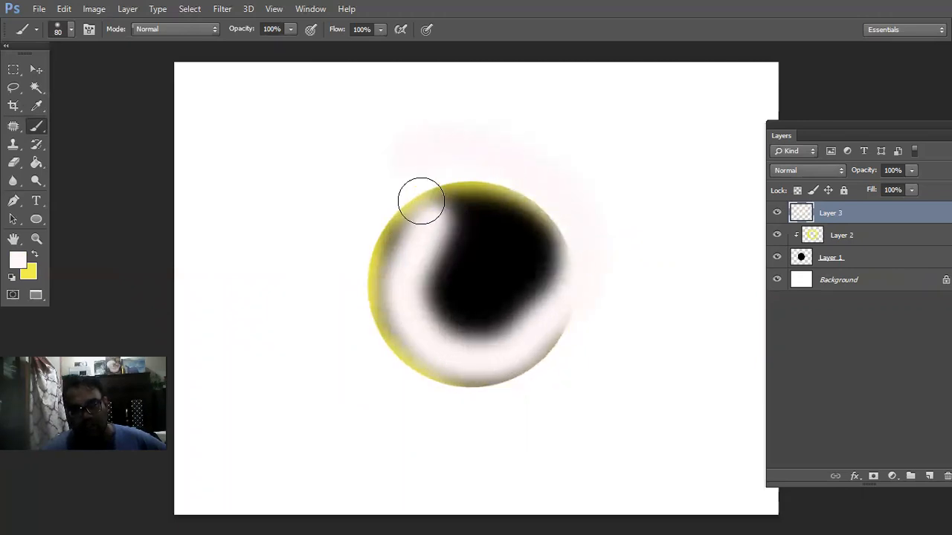
mouse_move(514, 170)
mouse_down()
mouse_move(440, 215)
mouse_move(447, 204)
mouse_move(433, 201)
mouse_move(412, 211)
mouse_up()
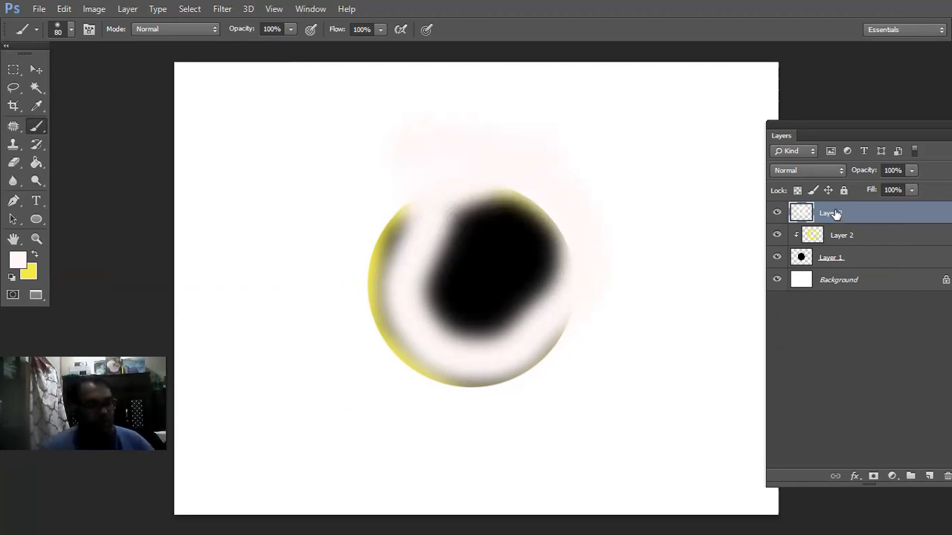
key(ctrl+alt+g)
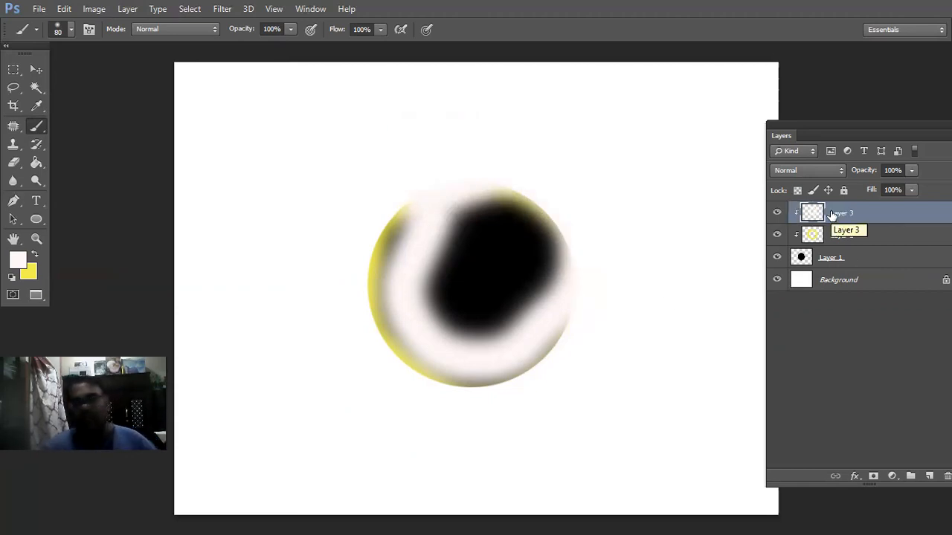
mouse_move(412, 203)
mouse_down()
mouse_move(441, 212)
mouse_move(414, 225)
mouse_move(378, 333)
mouse_move(394, 357)
mouse_move(441, 372)
mouse_up()
mouse_move(371, 299)
mouse_down()
mouse_move(370, 230)
mouse_move(410, 329)
mouse_move(546, 363)
mouse_move(624, 281)
mouse_up()
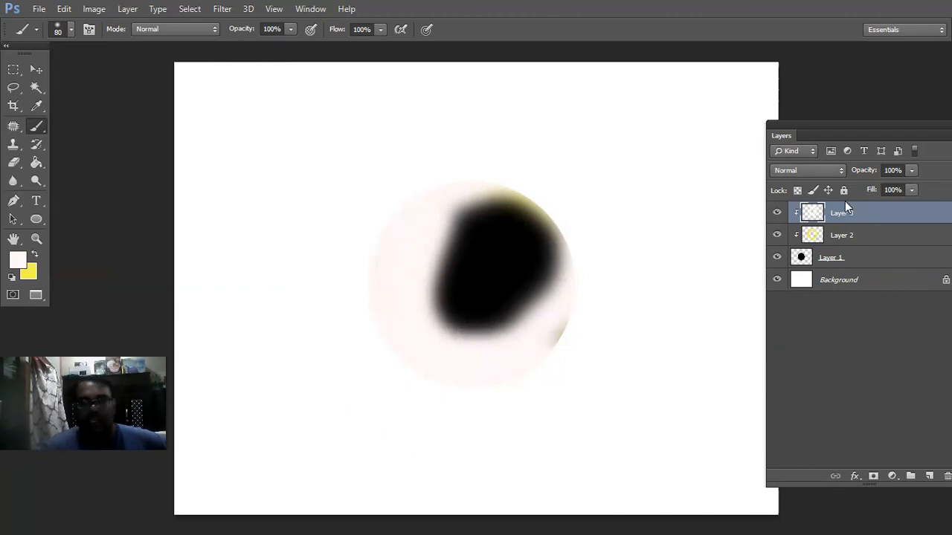
Scale the black circle on Layer 1 up to about 122% with Free Transform.
click(842, 257)
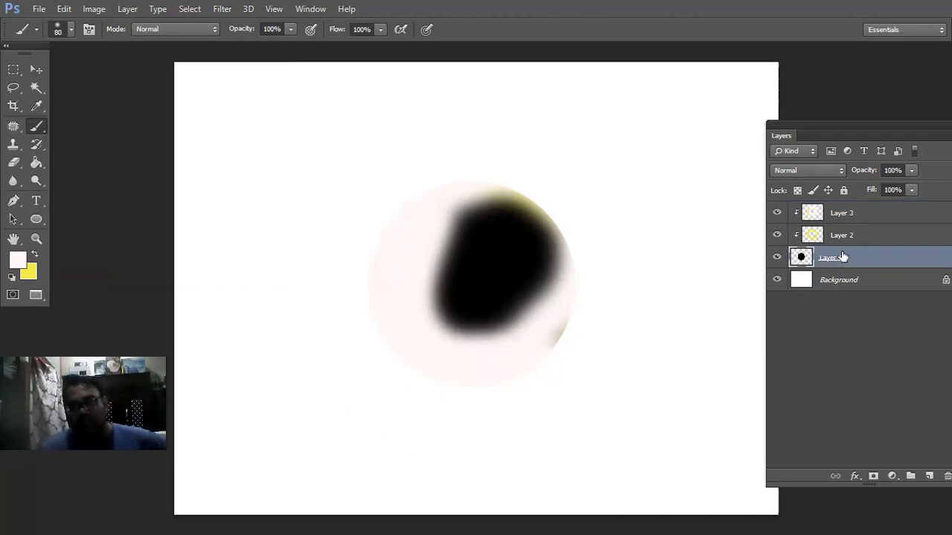
key(ctrl+t)
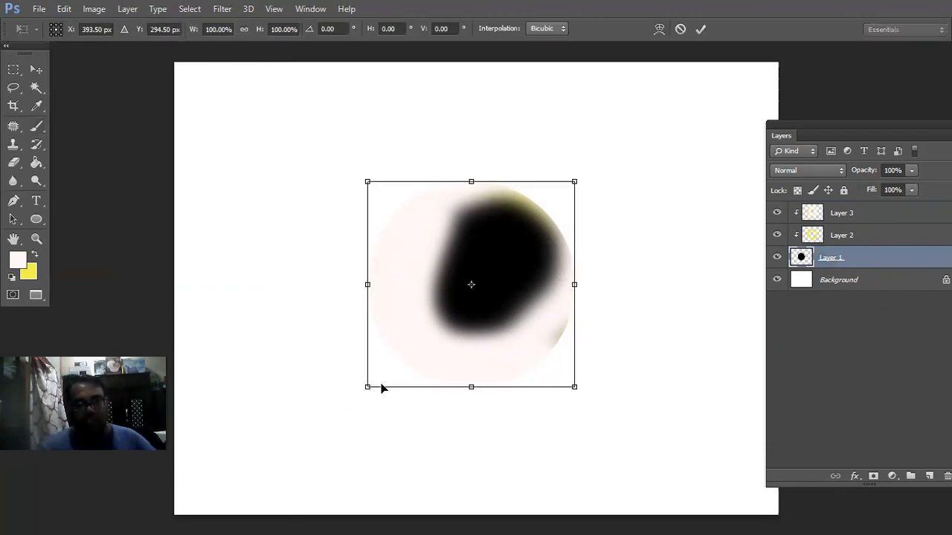
drag(404, 362, 319, 414)
key(Return)
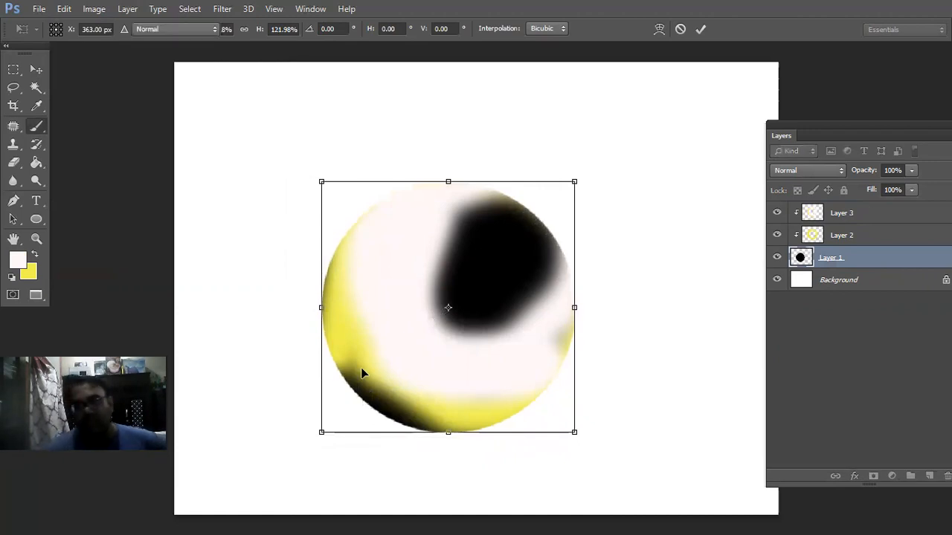
Delete Layer 1, Layer 2 and Layer 3 together, leaving only the white Background.
ctrl+click(871, 217)
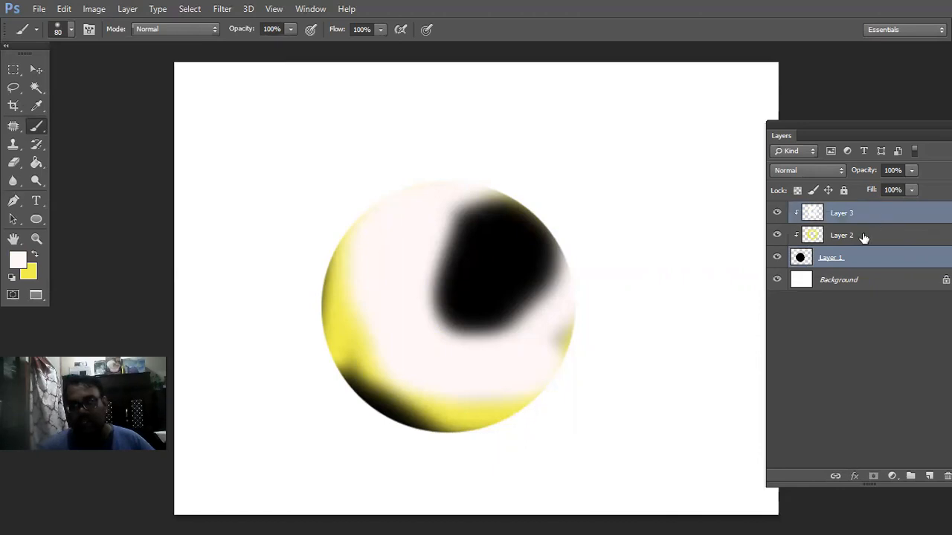
ctrl+click(864, 237)
key(ctrl+e)
drag(833, 217, 945, 476)
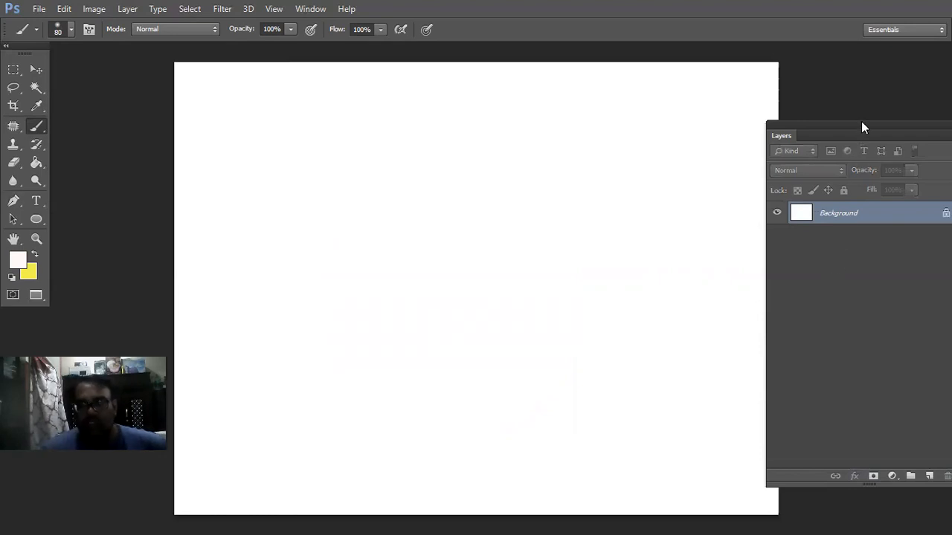
Select the Move tool and reposition the floating Layers panel so its full width fits on the screen.
drag(858, 127, 846, 135)
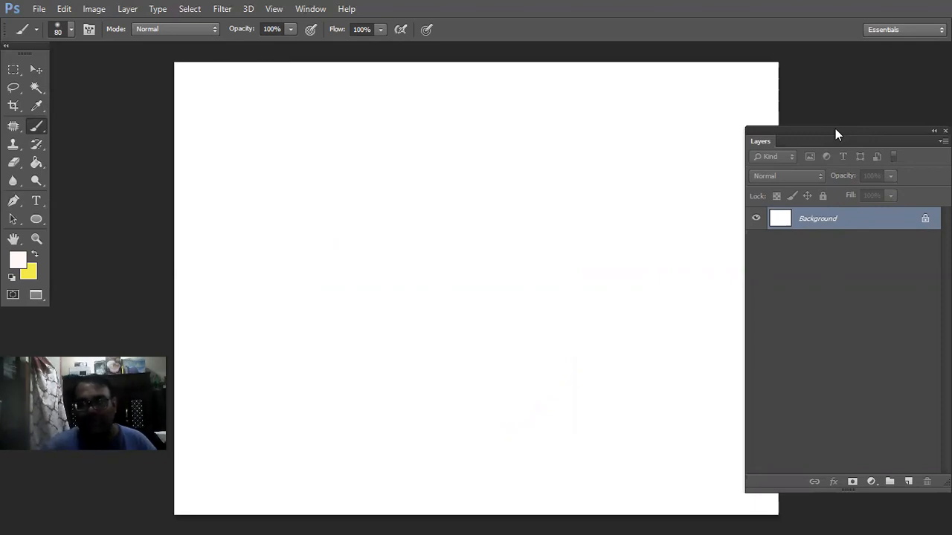
mouse_move(805, 128)
mouse_down()
mouse_move(823, 124)
mouse_move(812, 129)
mouse_up()
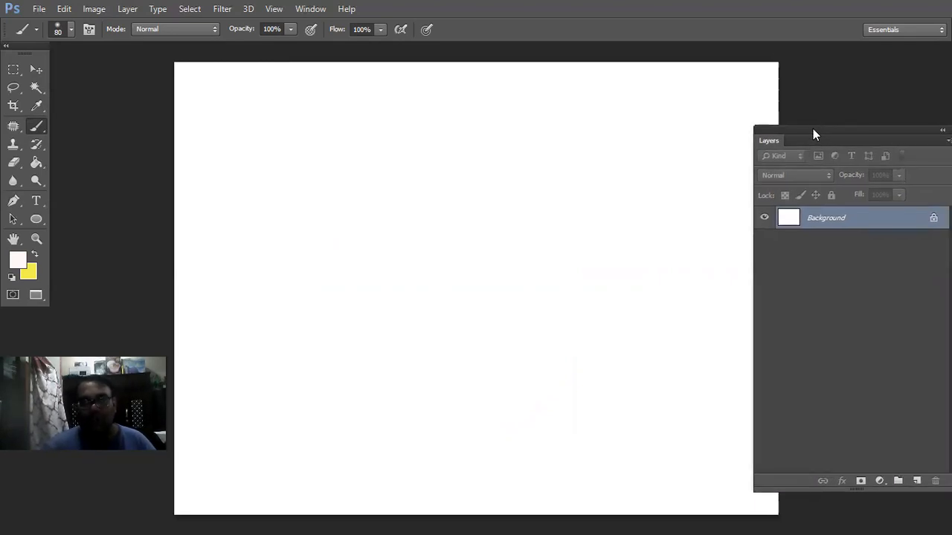
click(33, 70)
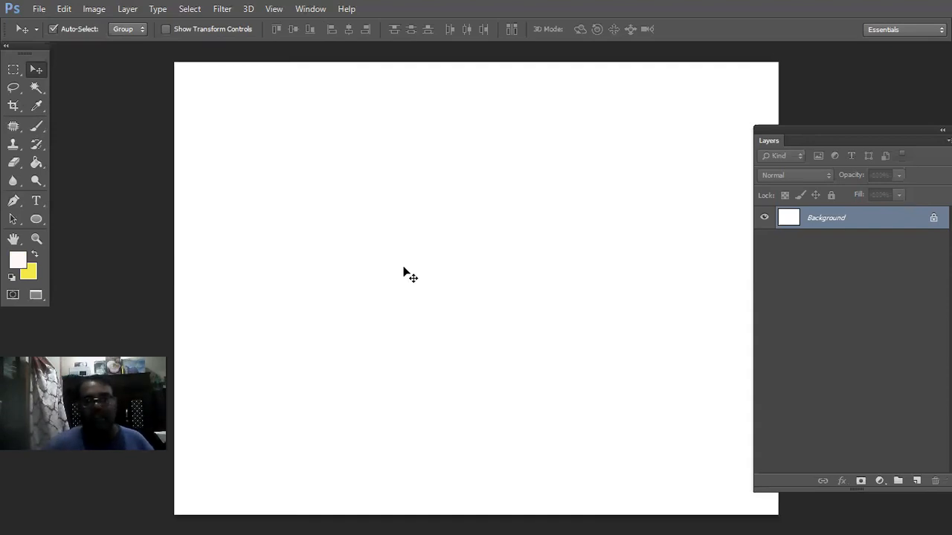
drag(787, 130, 792, 124)
double_click(791, 124)
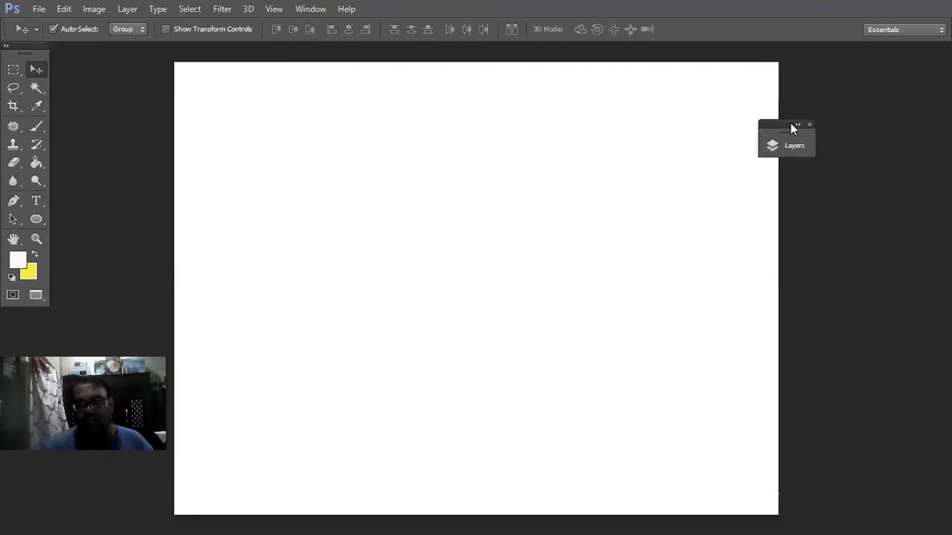
click(795, 128)
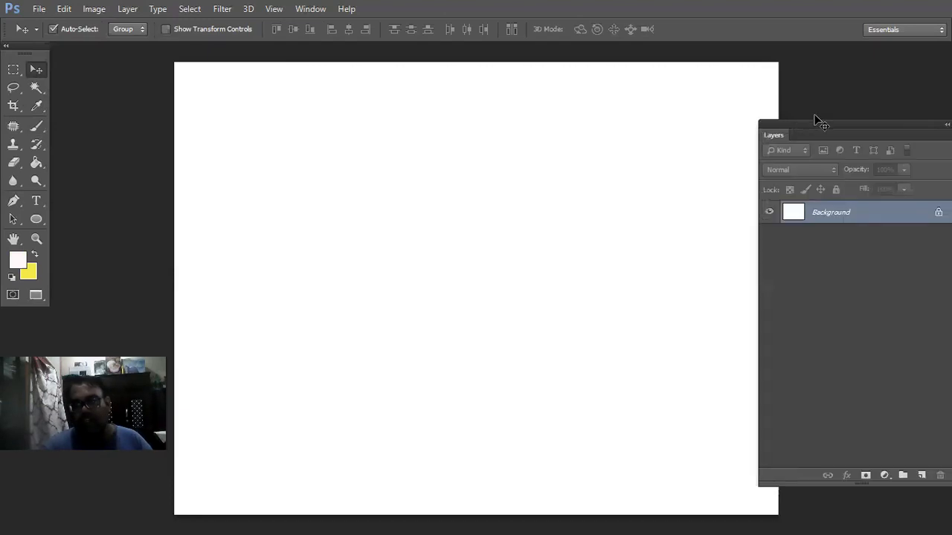
drag(824, 122, 810, 126)
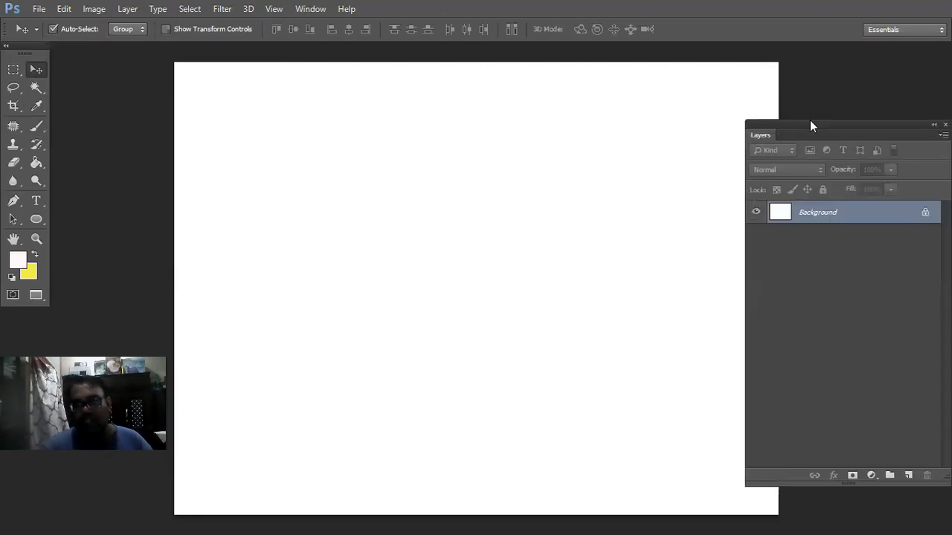
Open the night city photo backs 2 from the Downloads folder.
click(39, 9)
click(52, 37)
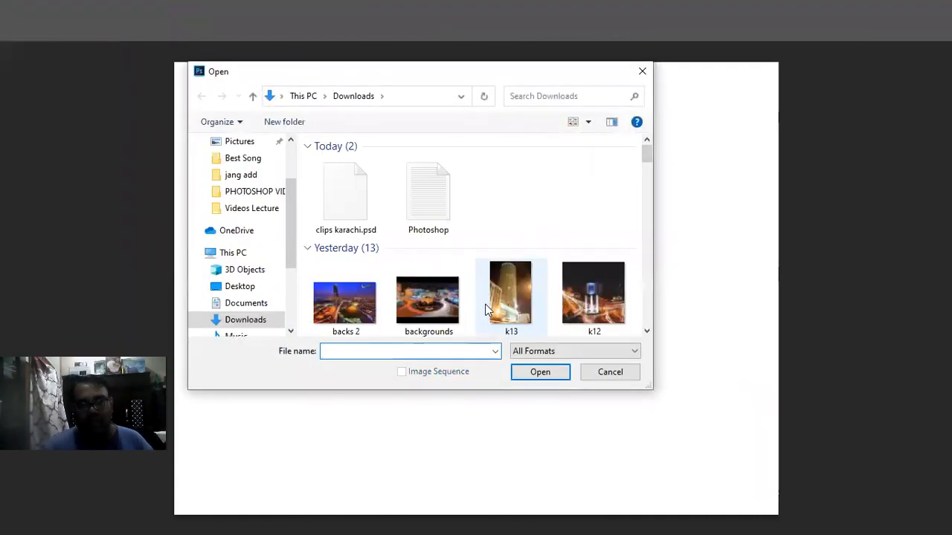
click(648, 333)
scroll(648, 333, down, 3)
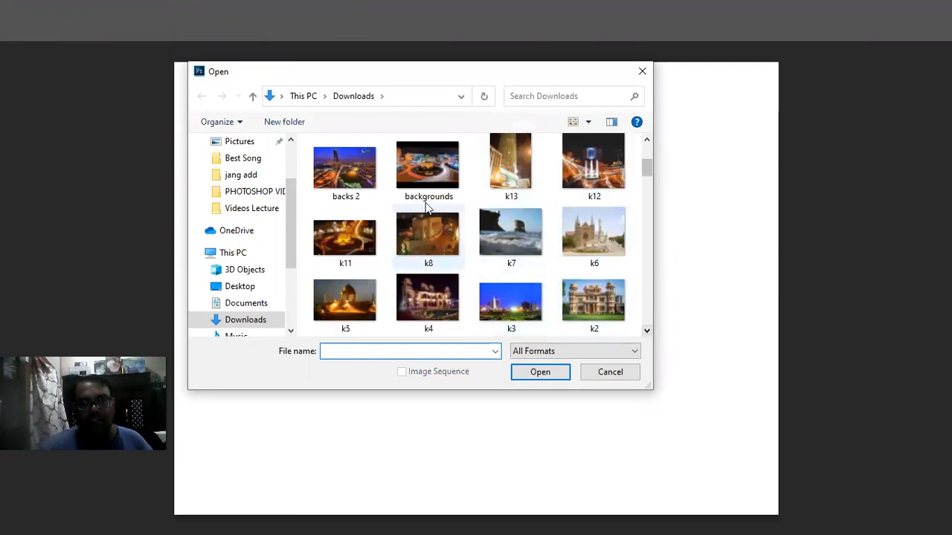
click(344, 195)
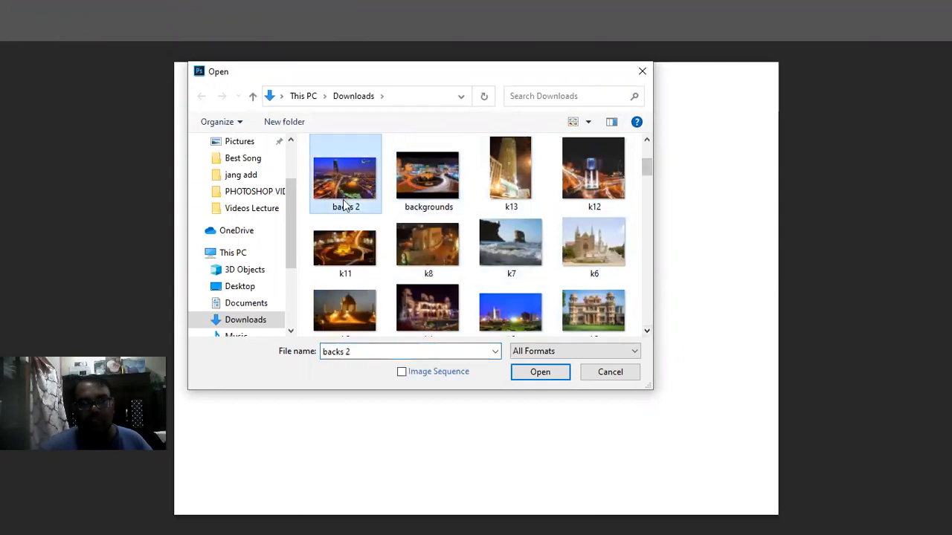
click(543, 372)
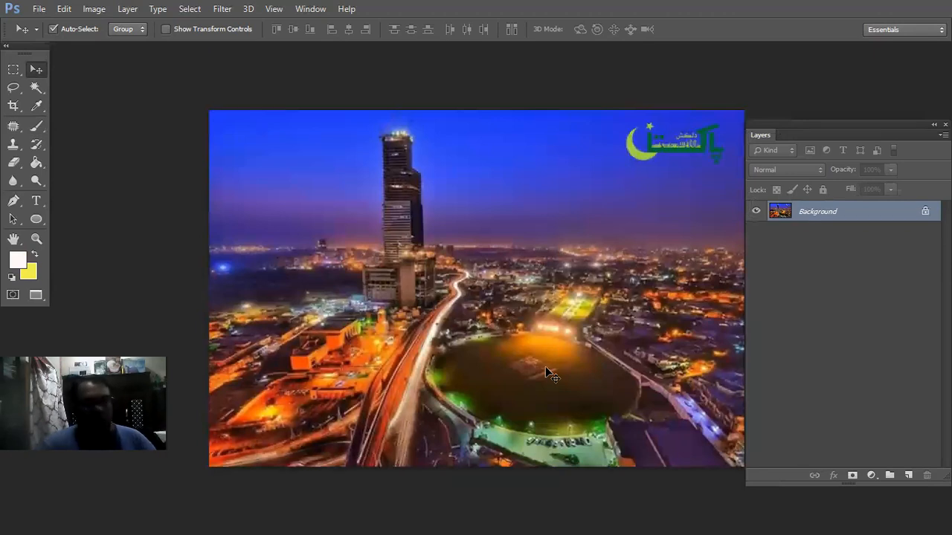
Copy the entire city photo and paste it into the blank white document as a new layer.
key(ctrl+a)
click(65, 9)
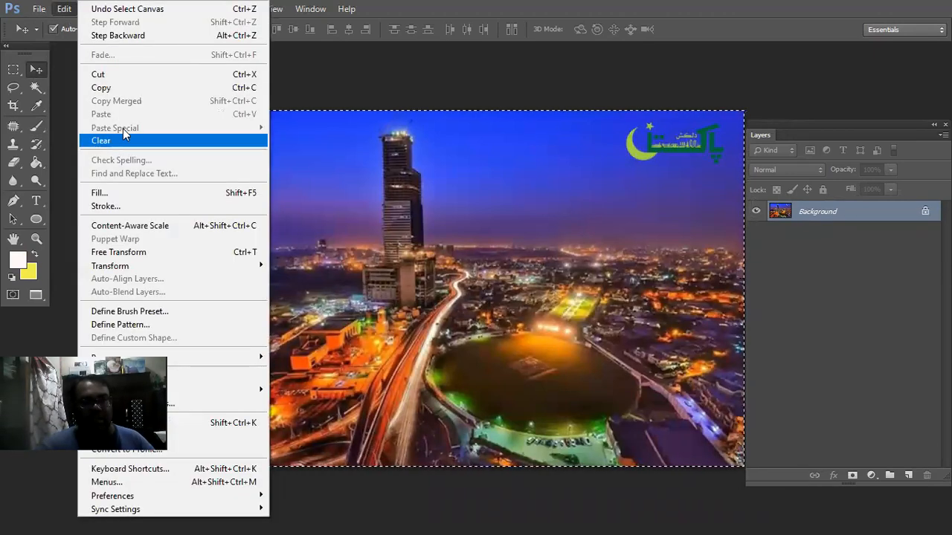
click(142, 91)
key(ctrl+Tab)
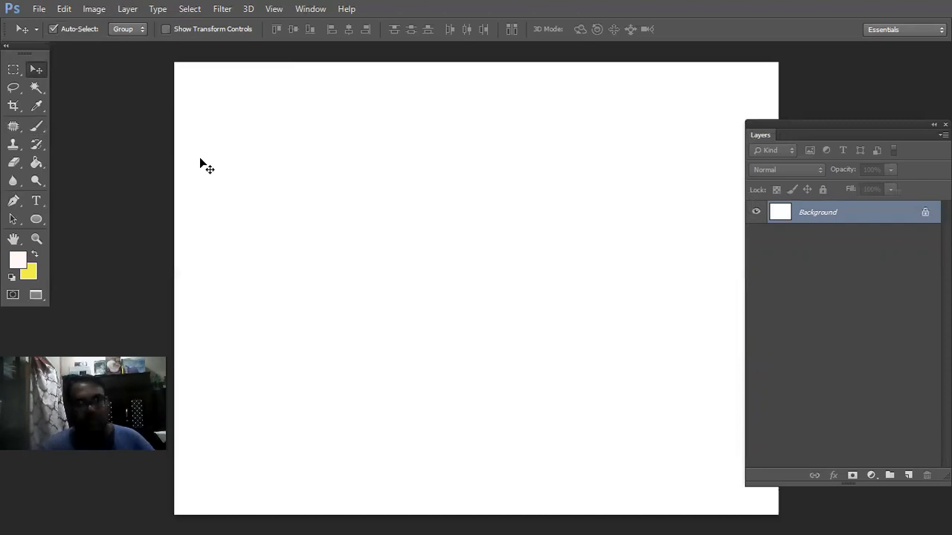
key(ctrl+v)
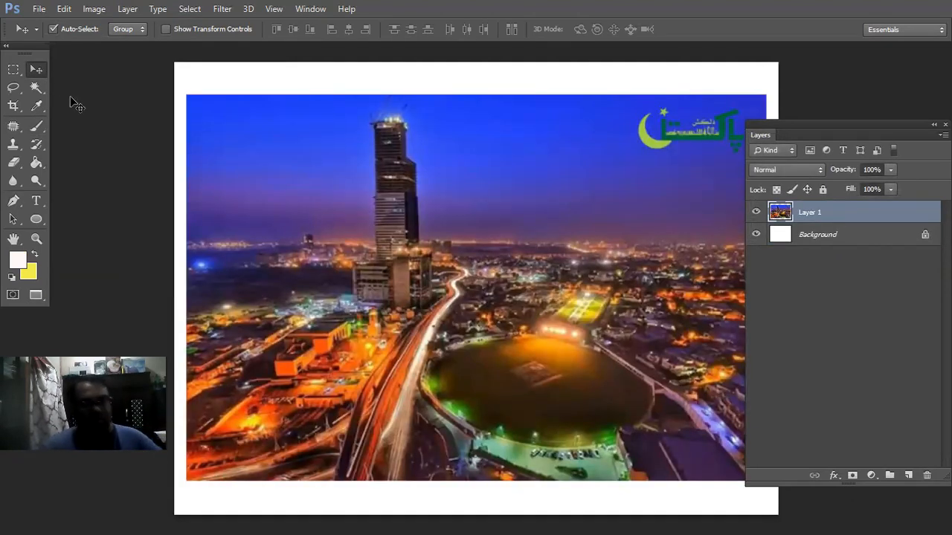
Stretch the pasted city photo on Layer 1 with Free Transform until it fills the whole canvas.
key(ctrl+t)
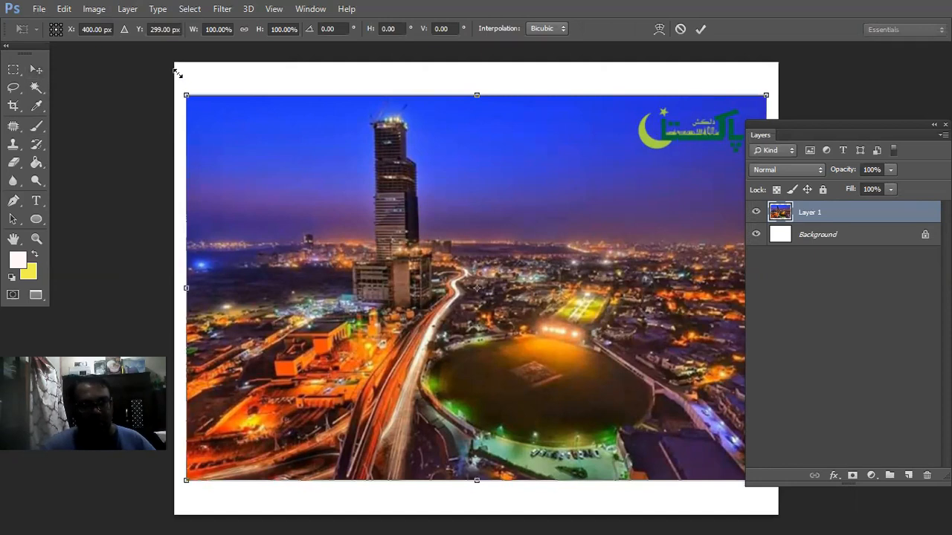
drag(178, 73, 166, 40)
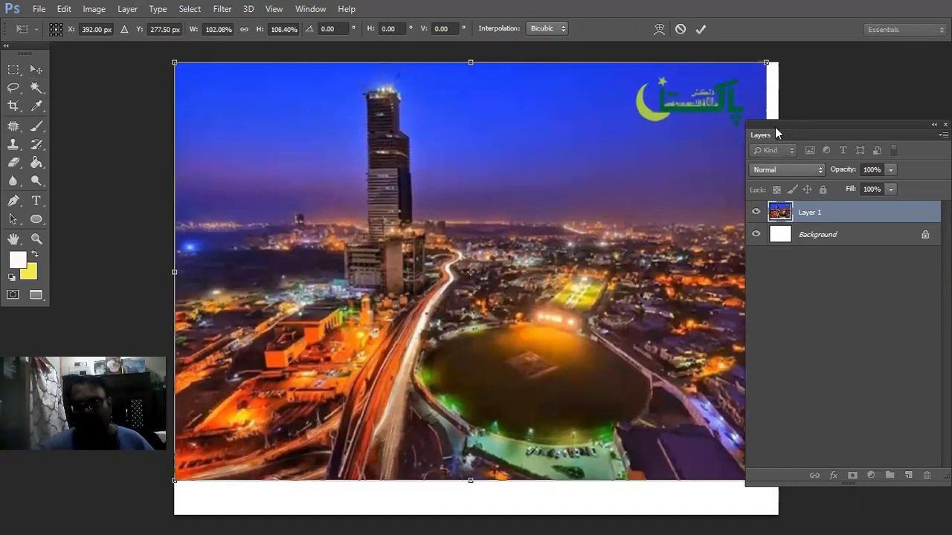
drag(795, 125, 831, 118)
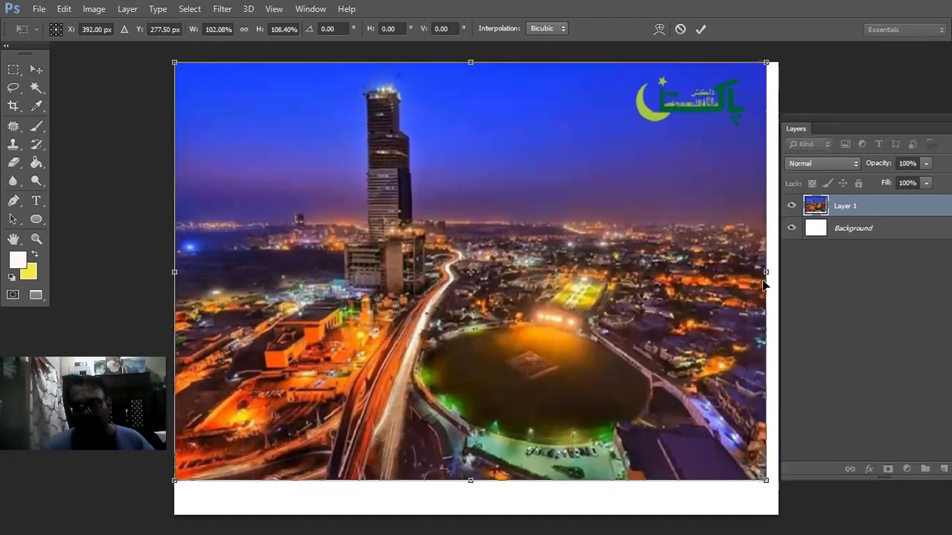
drag(765, 272, 778, 271)
drag(545, 507, 548, 508)
key(Return)
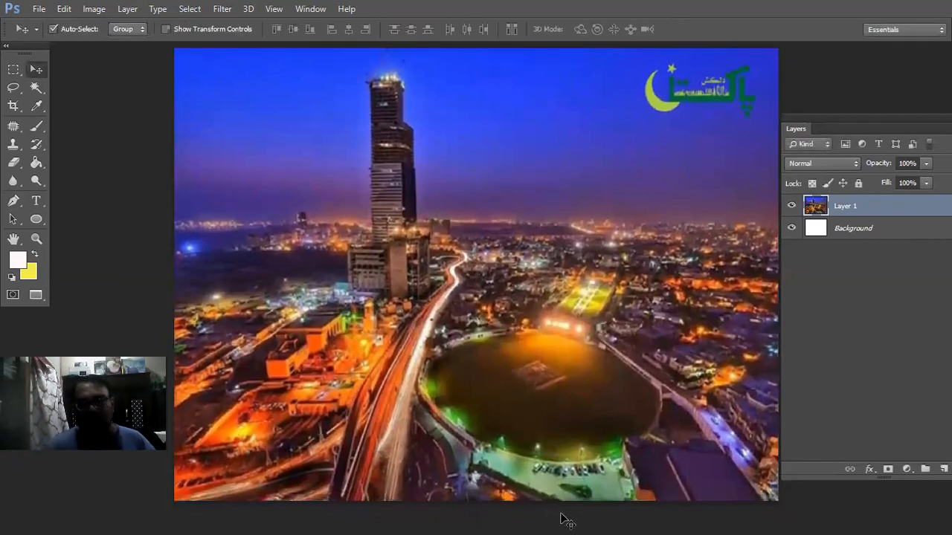
scroll(563, 515, up, 1)
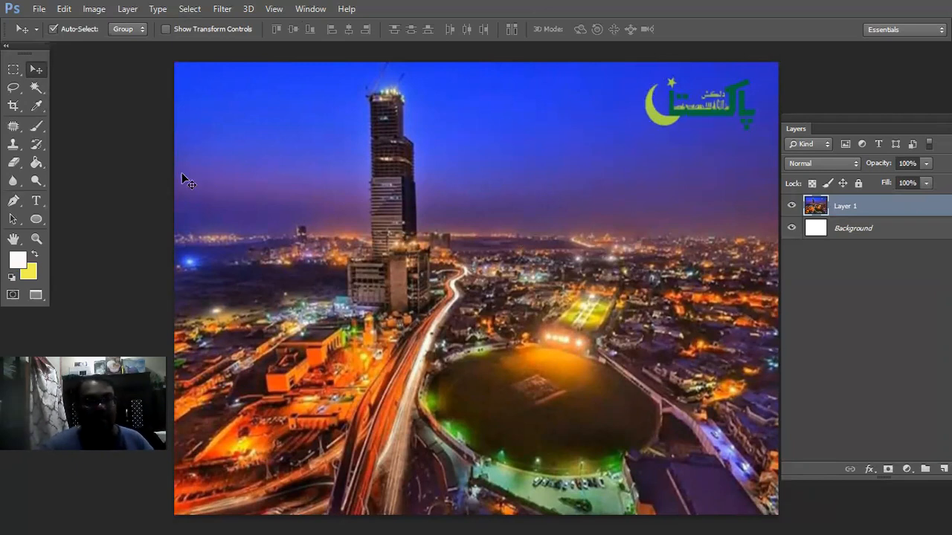
Try to outline the green logo in the photo's sky with the Patch tool.
click(13, 129)
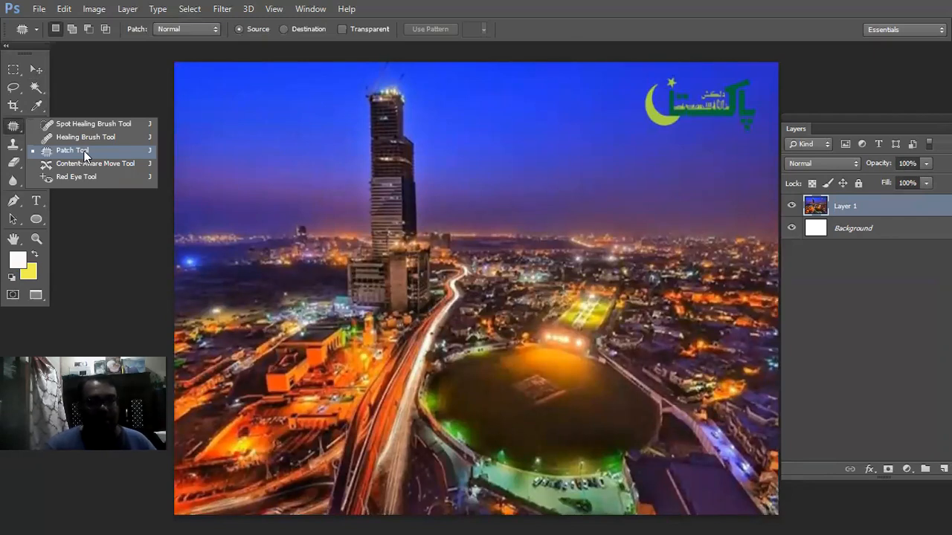
click(84, 151)
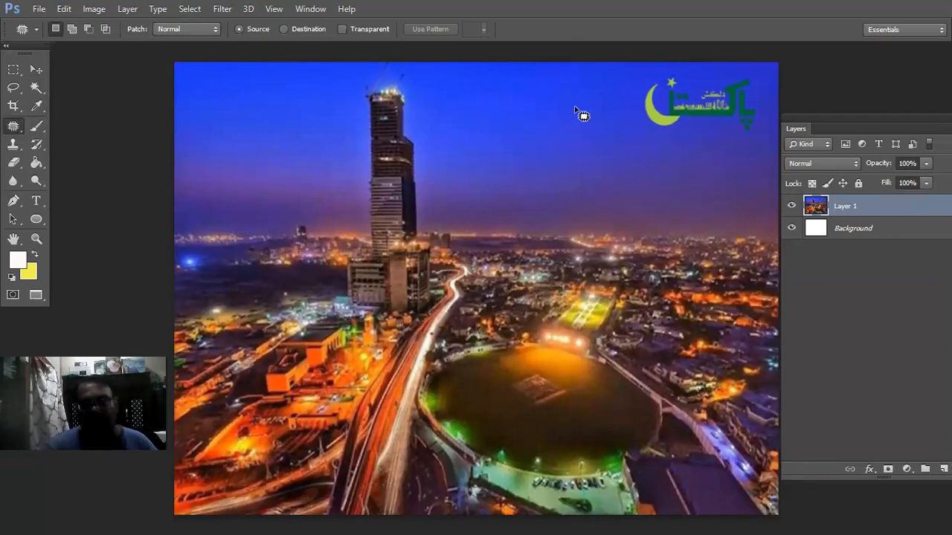
mouse_move(641, 78)
mouse_down()
mouse_move(750, 72)
mouse_move(769, 113)
mouse_move(754, 142)
mouse_move(667, 148)
mouse_move(635, 130)
mouse_move(638, 79)
mouse_up()
drag(692, 109, 696, 115)
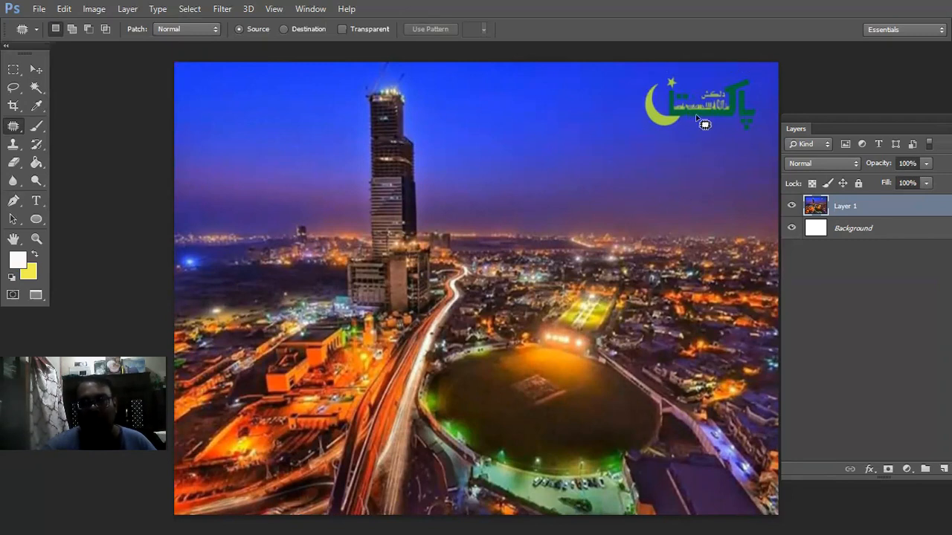
drag(637, 81, 678, 69)
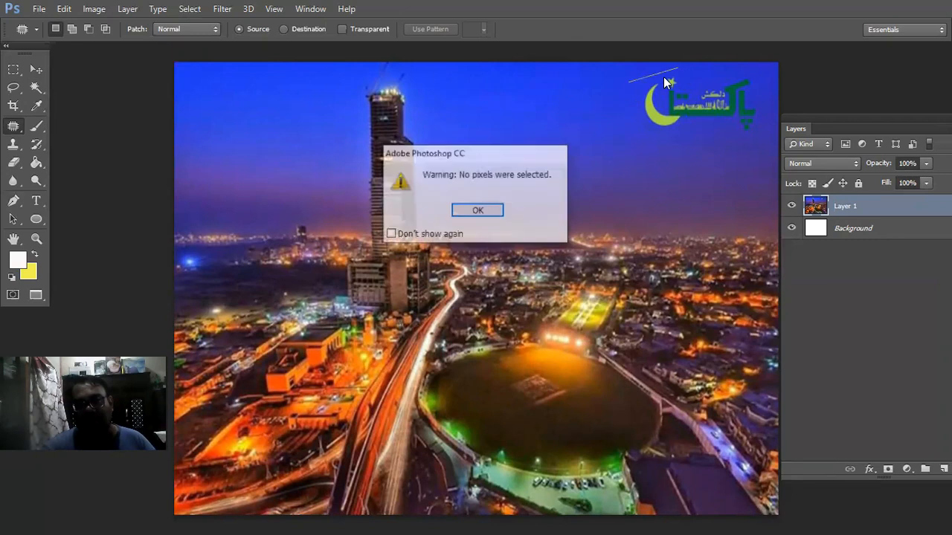
click(477, 211)
drag(695, 78, 670, 98)
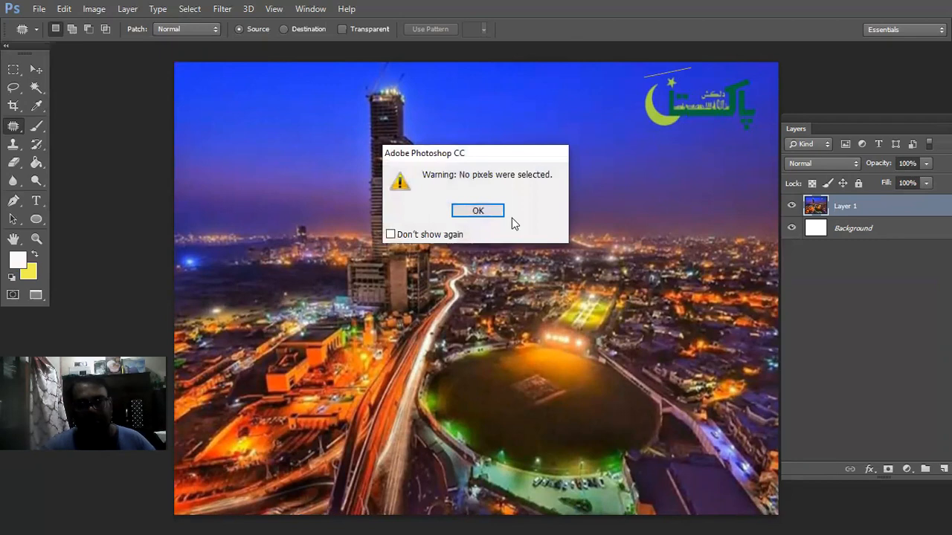
click(478, 212)
mouse_move(637, 77)
mouse_down()
mouse_move(680, 71)
mouse_move(669, 78)
mouse_up()
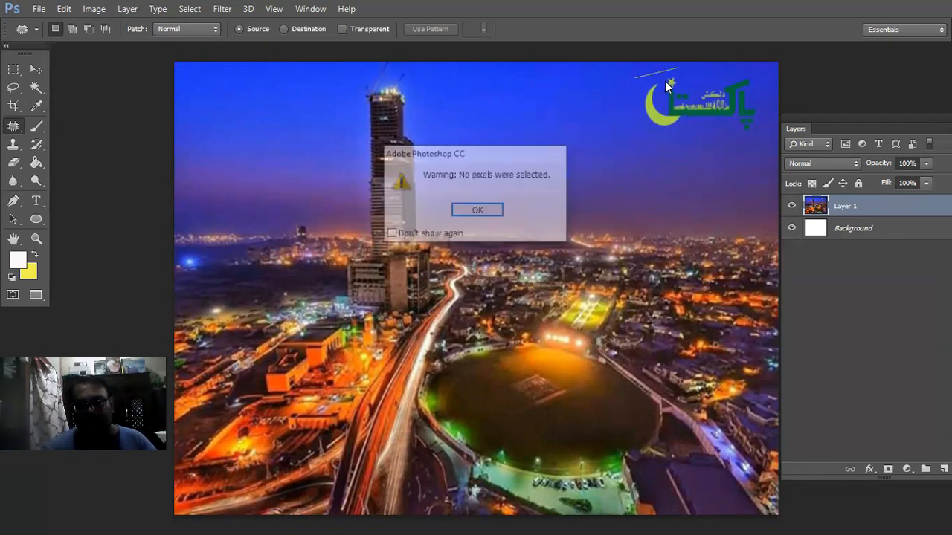
click(494, 213)
click(35, 69)
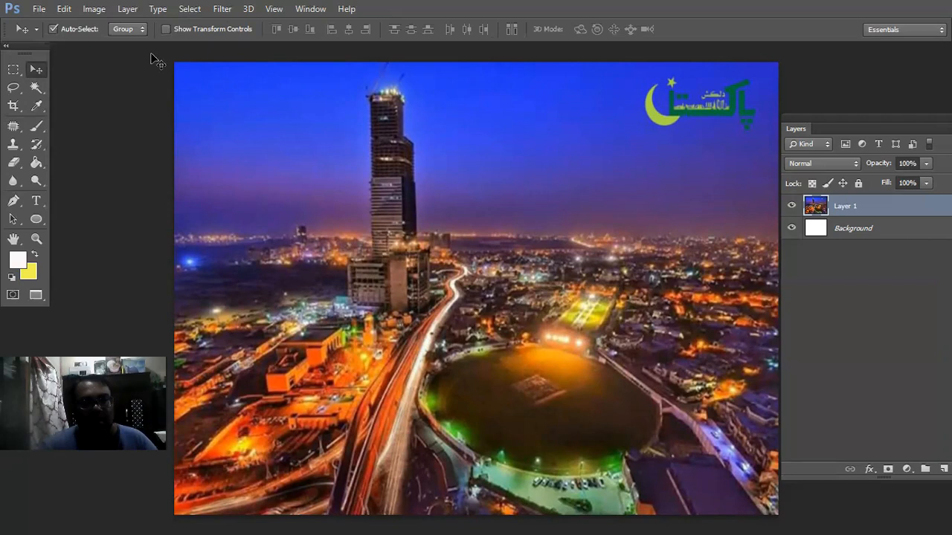
Remove the green logo from the sky by outlining it with the Patch tool, patching it from clear blue sky, and deselecting.
click(14, 126)
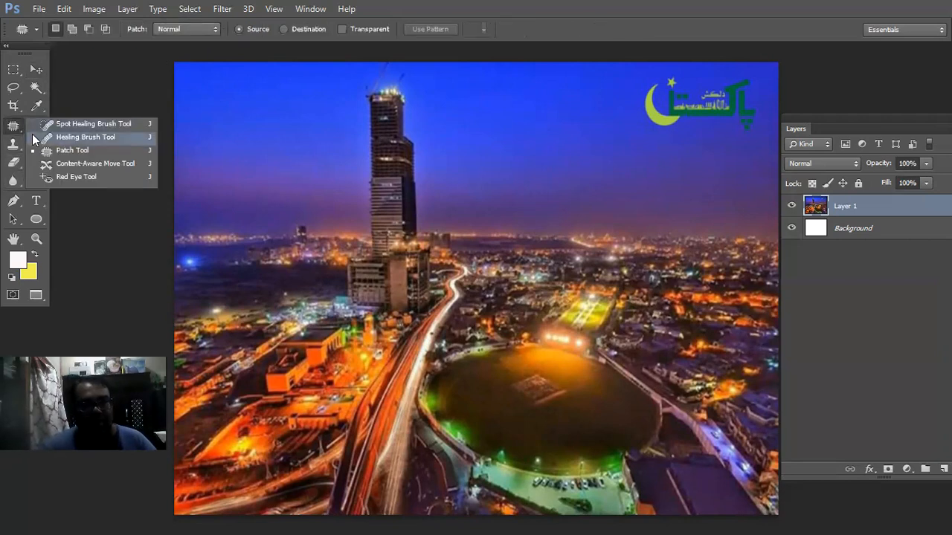
click(72, 150)
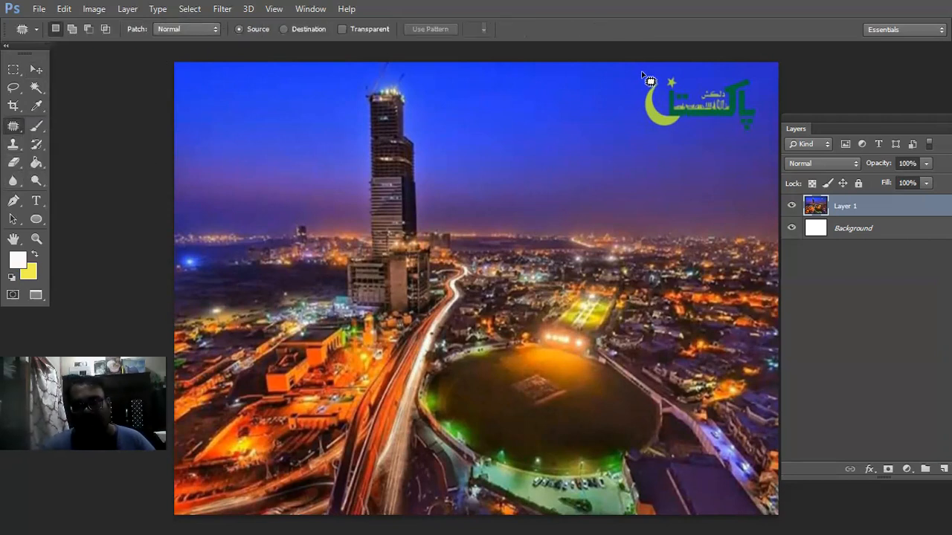
mouse_move(644, 72)
mouse_down()
mouse_move(762, 87)
mouse_move(773, 108)
mouse_move(758, 141)
mouse_move(674, 143)
mouse_move(631, 116)
mouse_move(644, 72)
mouse_up()
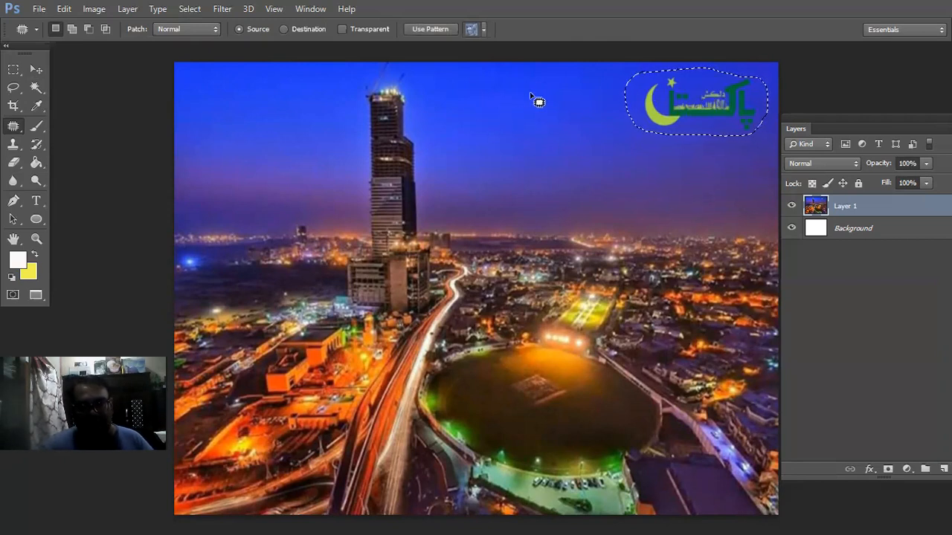
drag(720, 109, 529, 122)
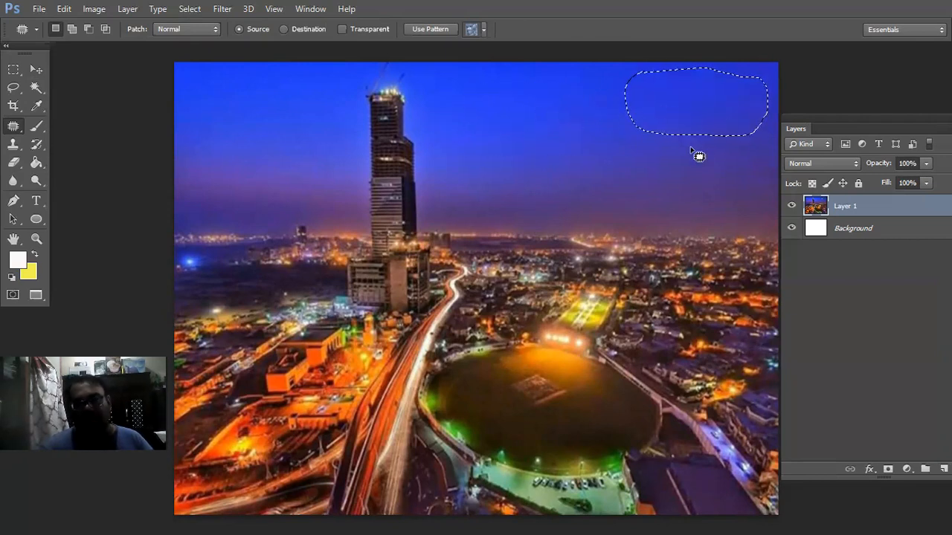
key(ctrl+d)
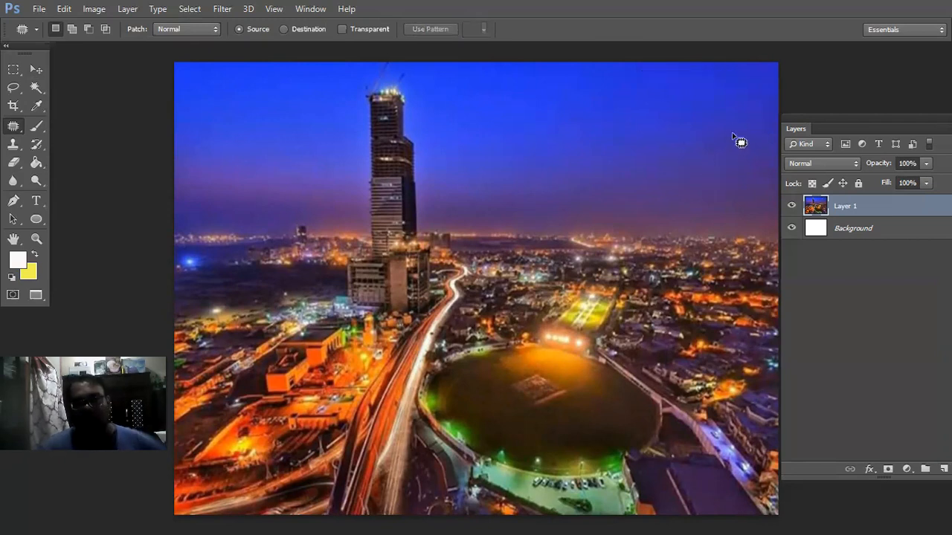
mouse_move(730, 102)
mouse_down()
mouse_move(757, 123)
mouse_move(748, 150)
mouse_move(730, 162)
mouse_move(687, 160)
mouse_move(659, 123)
mouse_move(709, 99)
mouse_move(722, 131)
mouse_move(609, 134)
mouse_move(637, 134)
mouse_up()
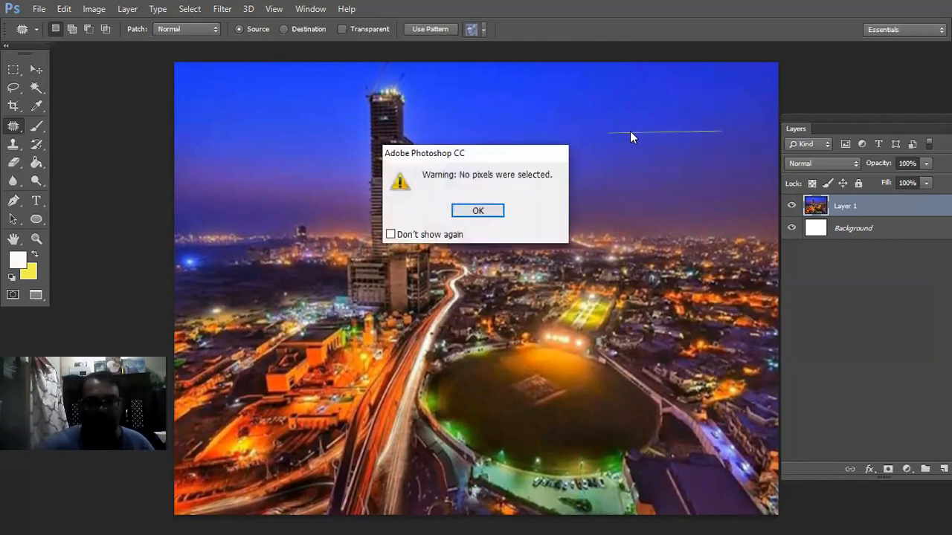
click(484, 210)
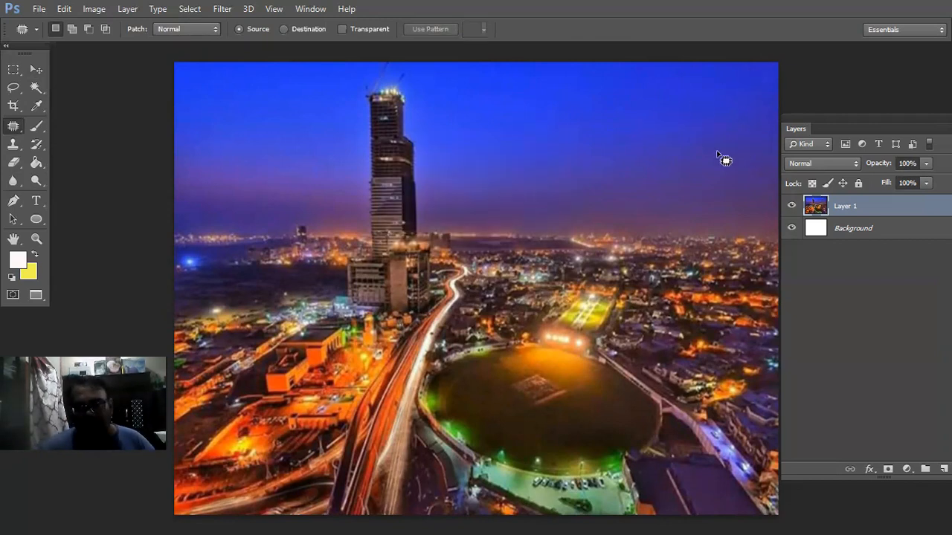
drag(732, 92, 699, 149)
click(726, 128)
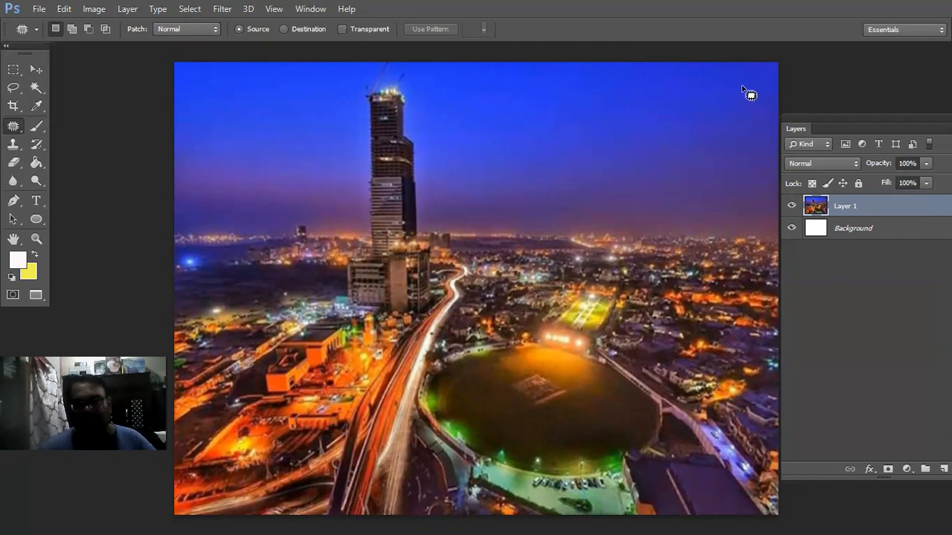
mouse_move(742, 95)
mouse_down()
mouse_move(696, 148)
mouse_move(690, 143)
mouse_up()
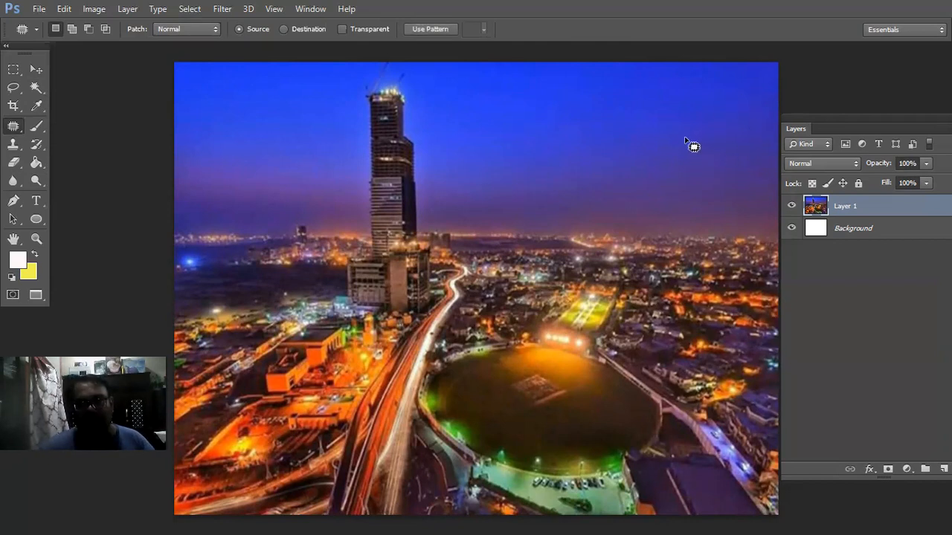
click(690, 144)
mouse_move(729, 99)
mouse_down()
mouse_move(742, 152)
mouse_move(673, 145)
mouse_move(679, 110)
mouse_move(708, 94)
mouse_up()
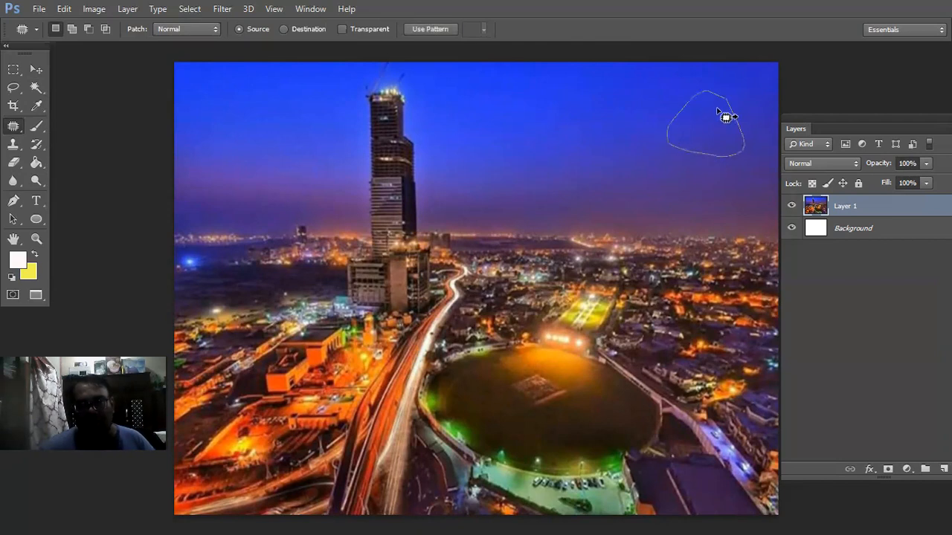
click(619, 154)
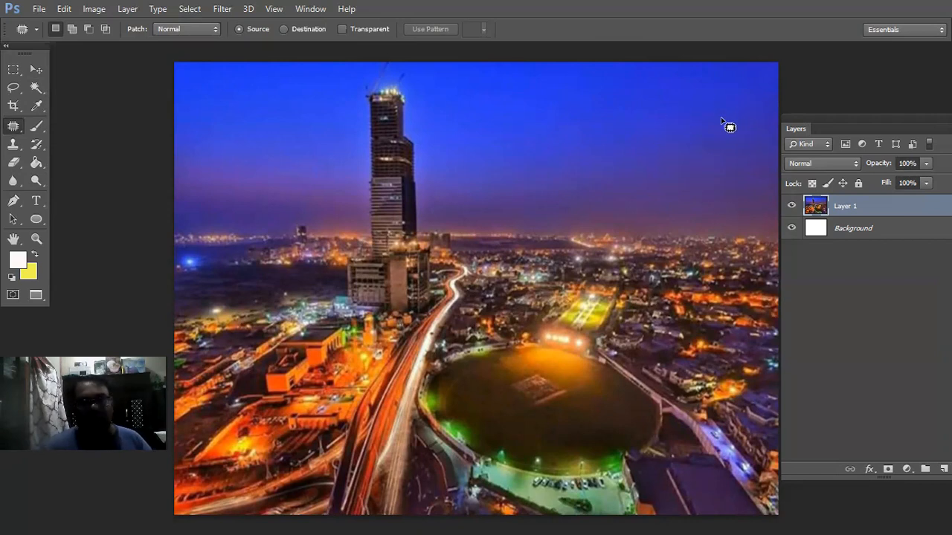
Set the Horizontal Type tool to the Impact font and reset the foreground and background colours to black and white.
click(36, 200)
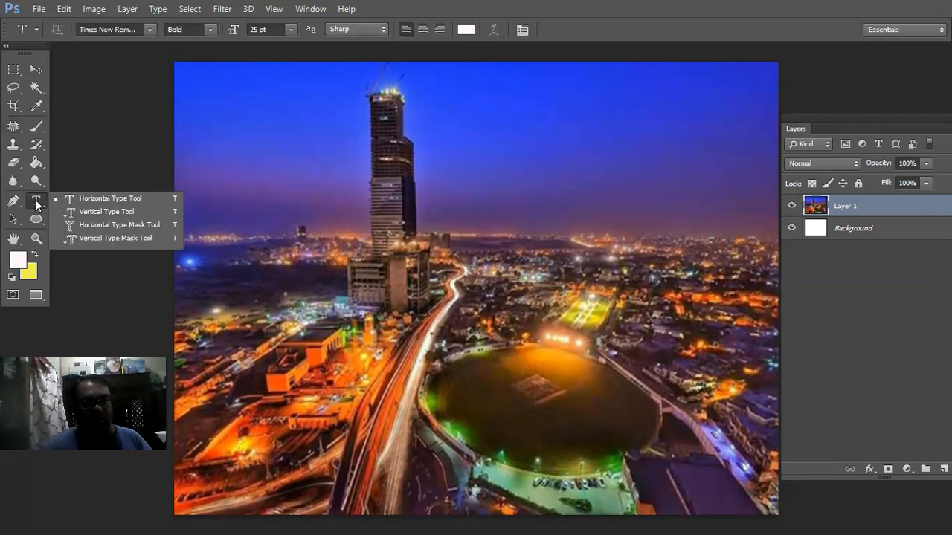
click(80, 200)
click(124, 29)
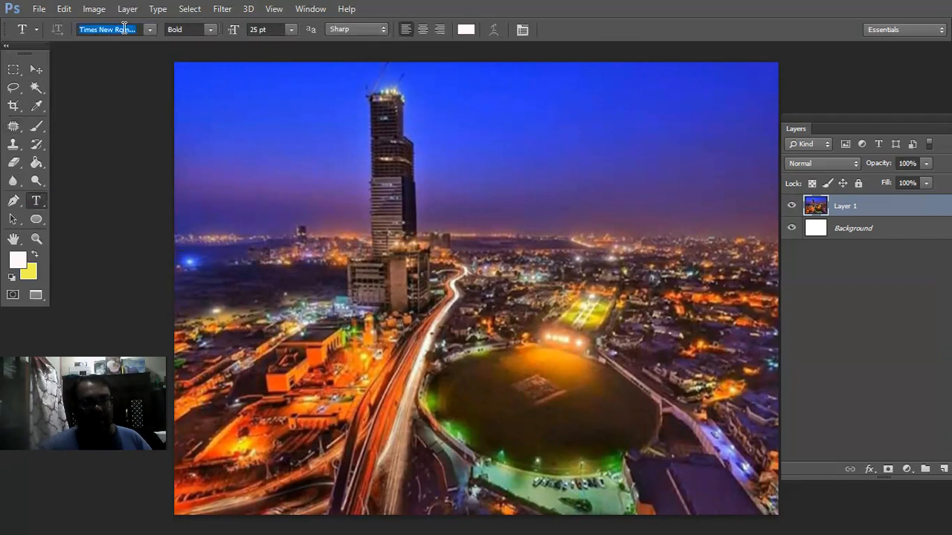
text(Impact)
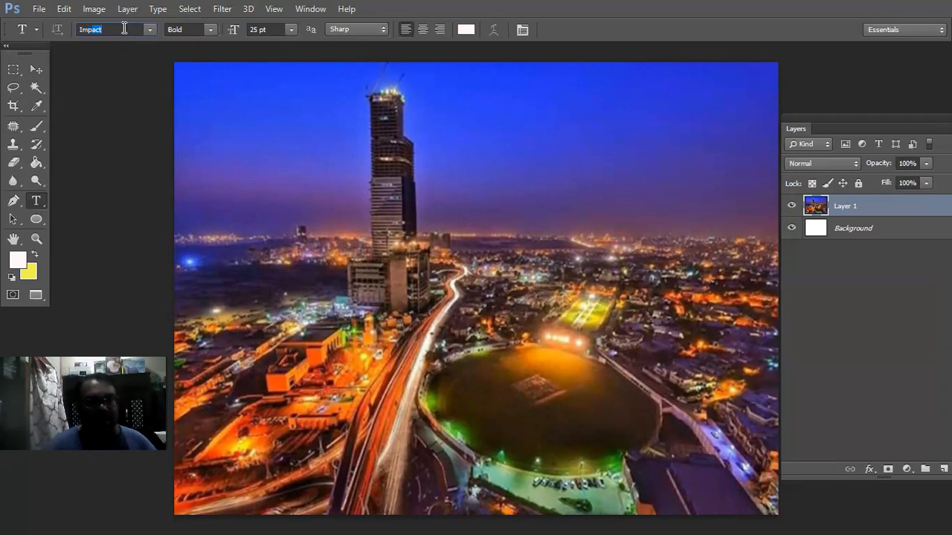
key(Return)
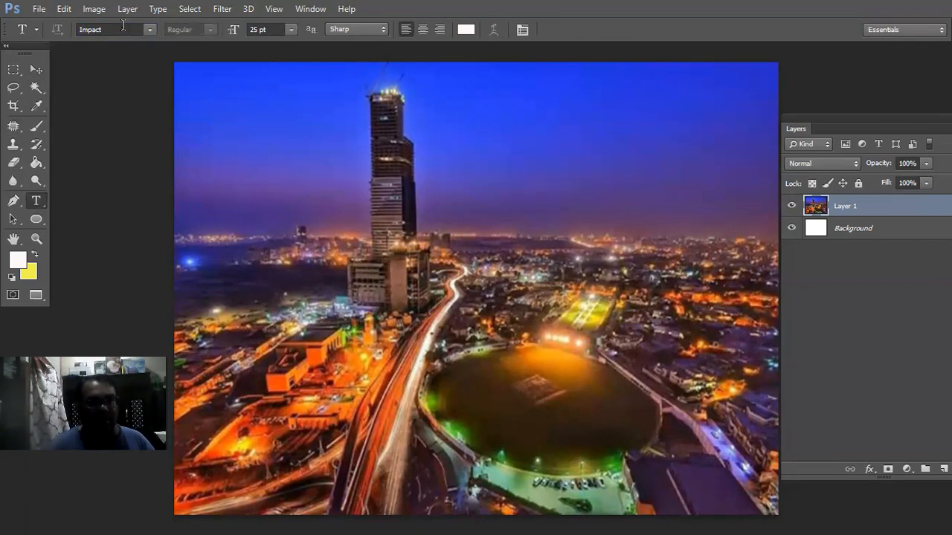
click(11, 278)
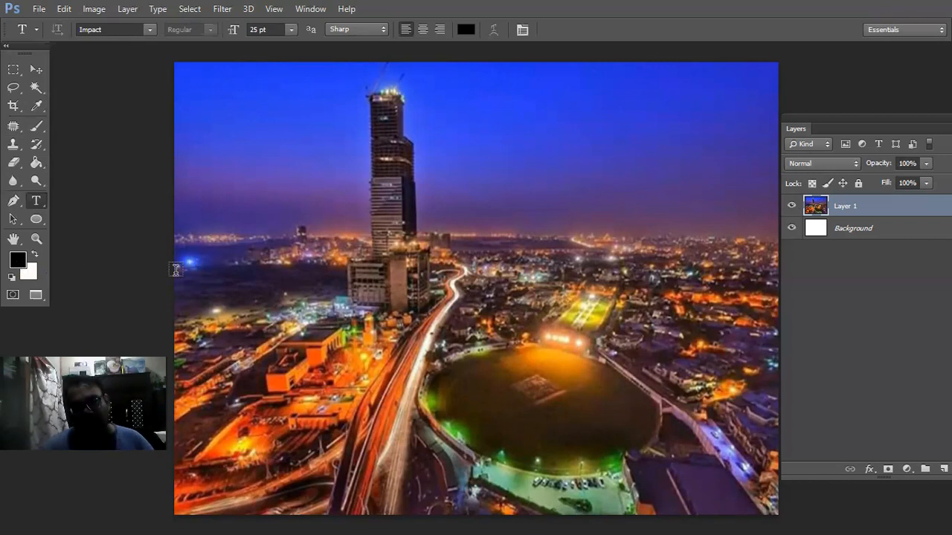
Add the text KARACHI at 72 pt across the middle of the city photo and commit it.
click(229, 275)
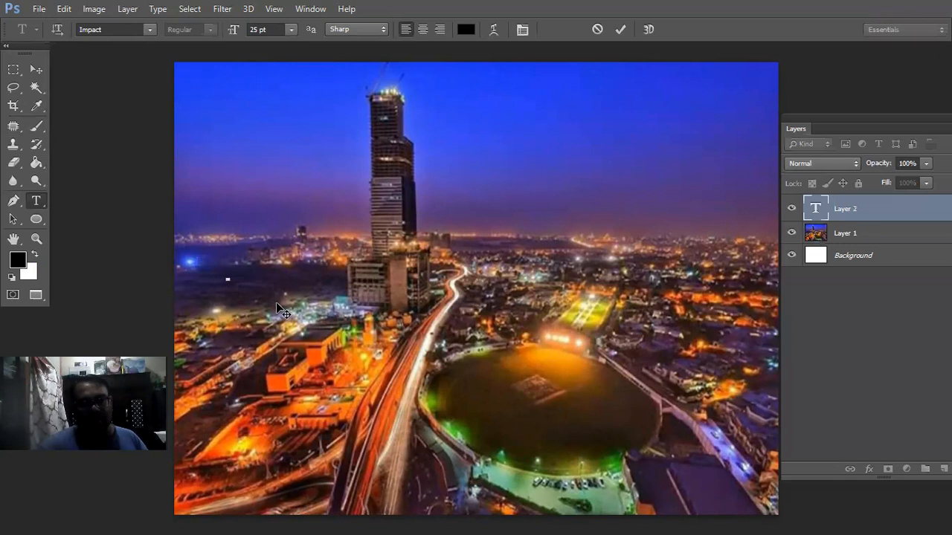
click(290, 30)
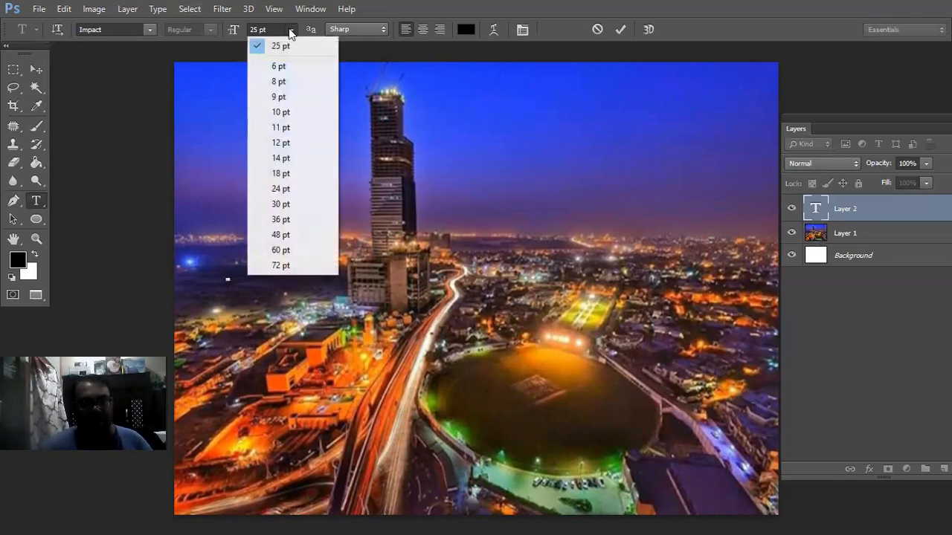
click(272, 265)
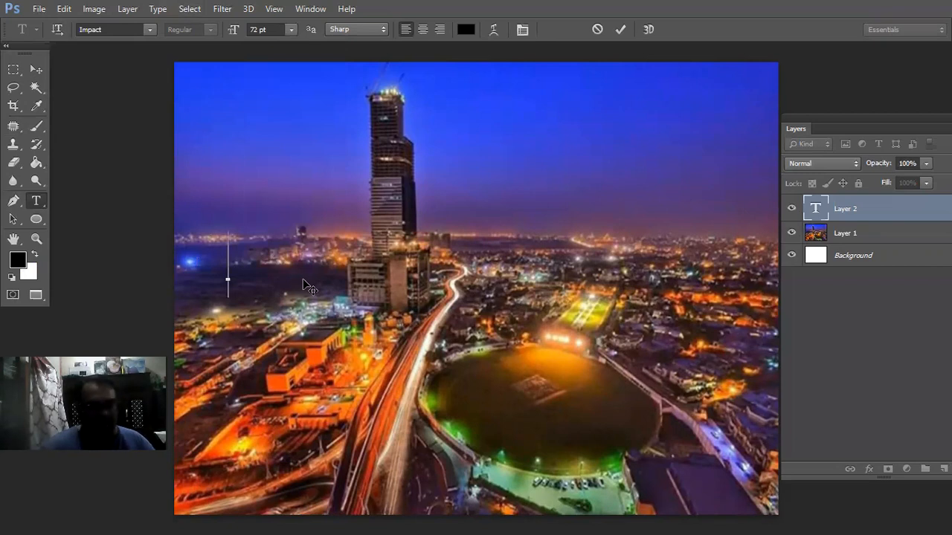
text(KARACHI)
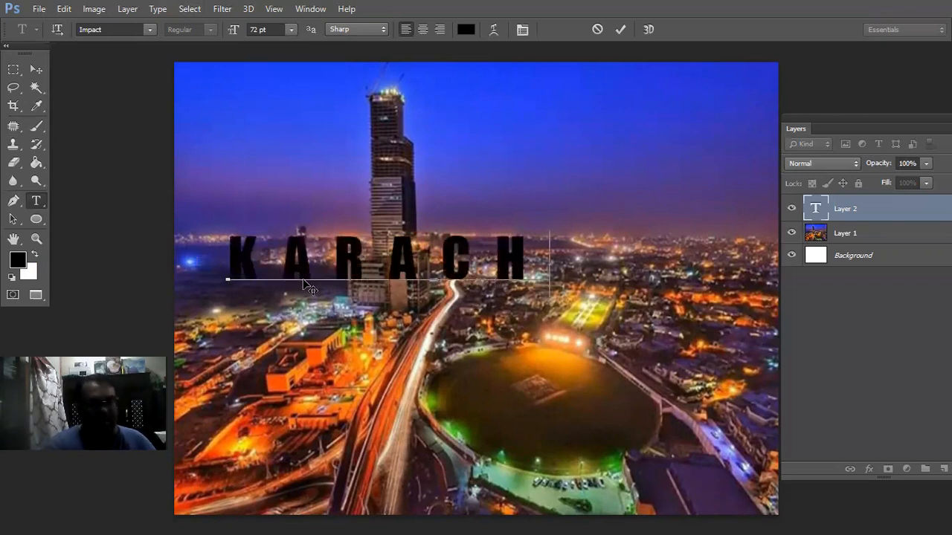
click(41, 68)
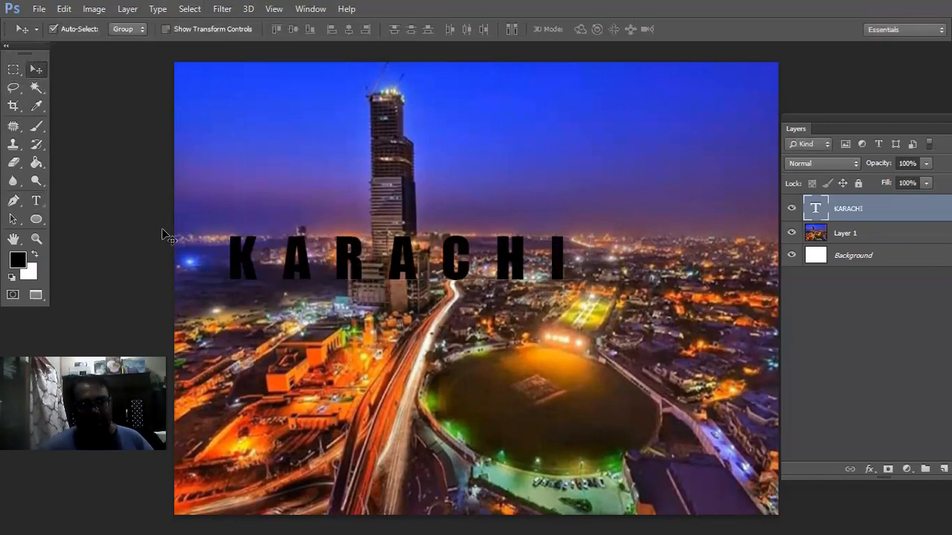
Enlarge the KARACHI text with Free Transform, stretching its height to about 206% and its width almost across the canvas.
key(ctrl+t)
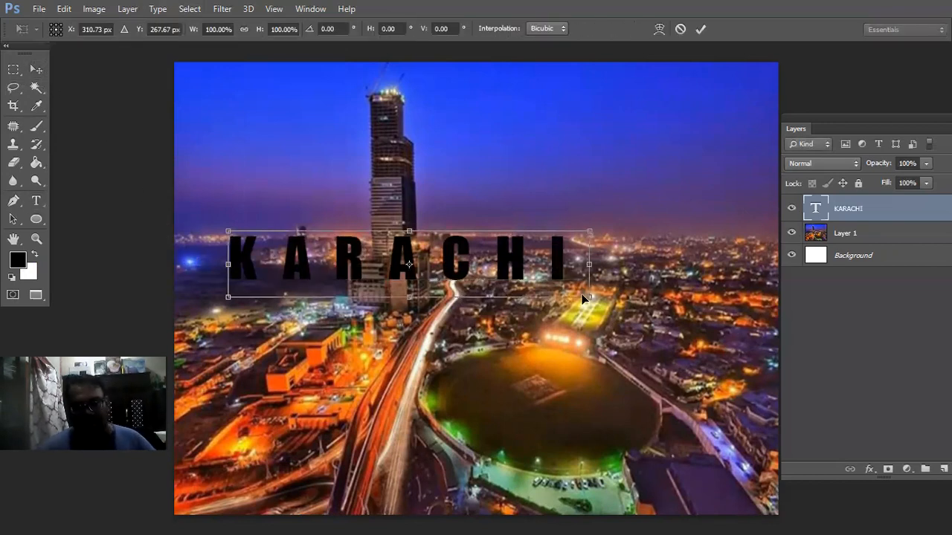
drag(588, 296, 751, 325)
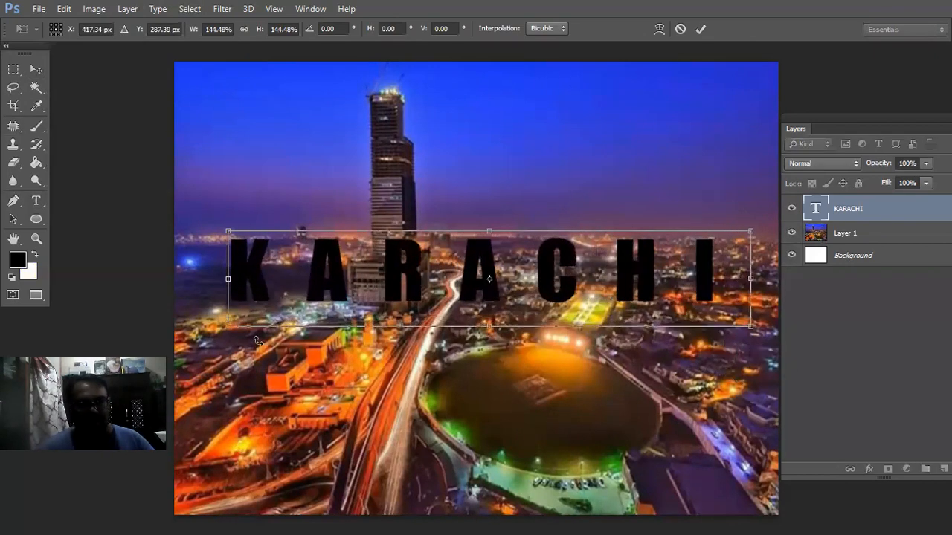
drag(494, 328, 489, 368)
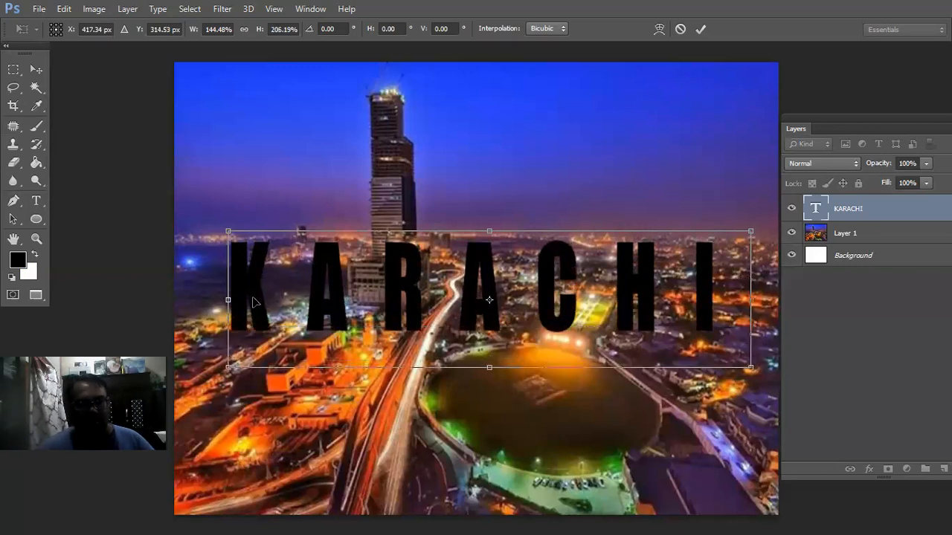
drag(216, 298, 184, 298)
drag(775, 302, 777, 300)
key(Return)
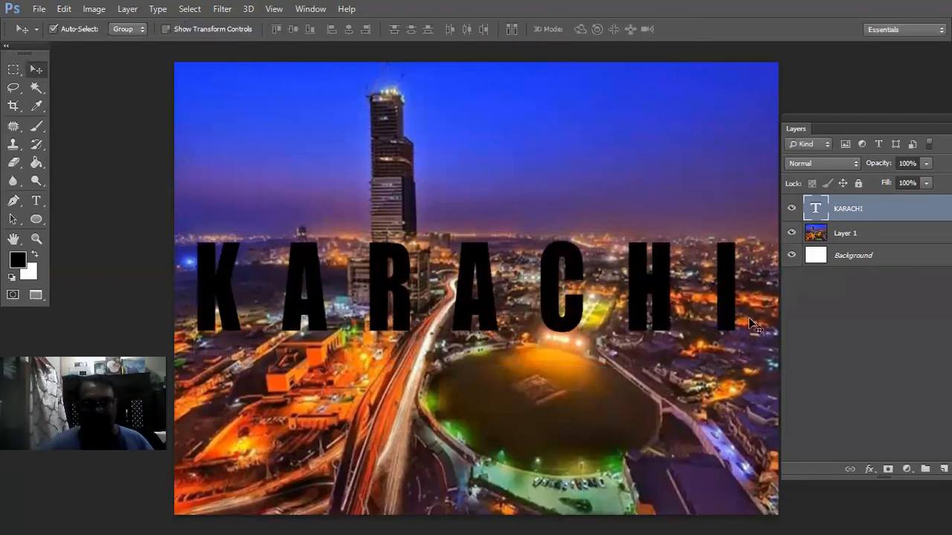
Select all the KARACHI letters and reduce their tracking to 200 in the character settings.
click(35, 205)
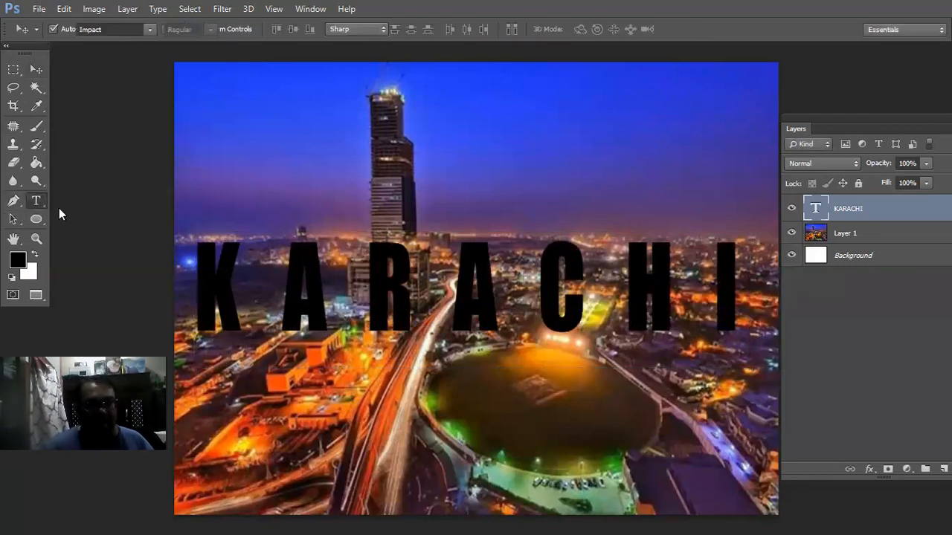
click(273, 277)
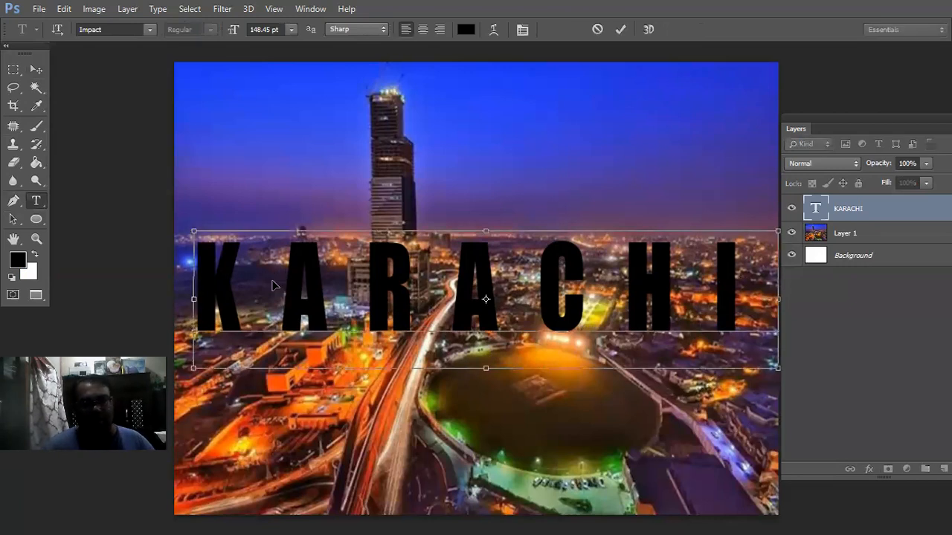
key(ctrl+a)
key(ctrl+t)
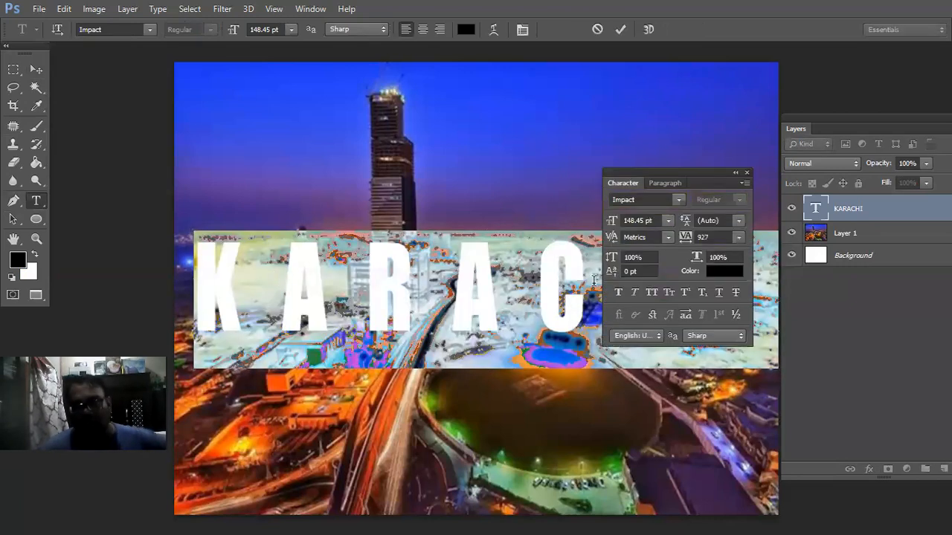
click(738, 237)
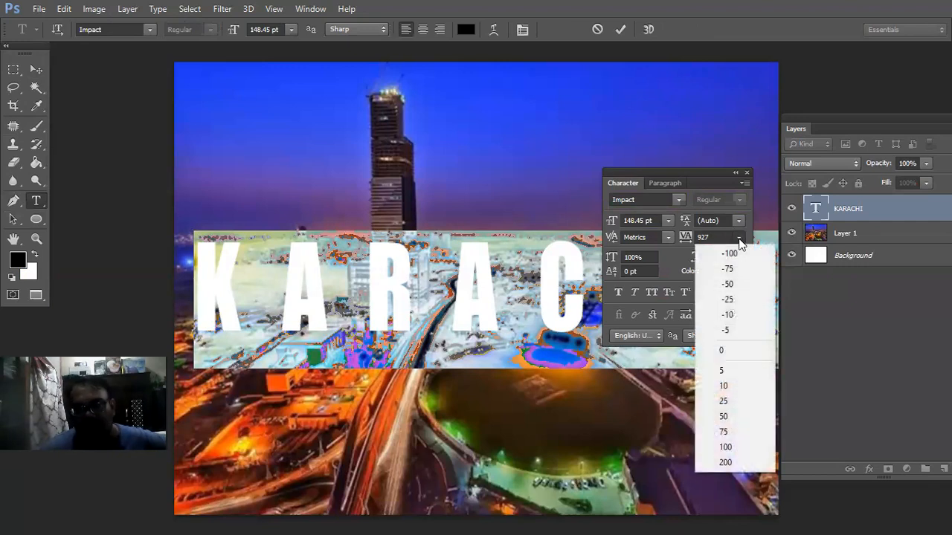
click(726, 461)
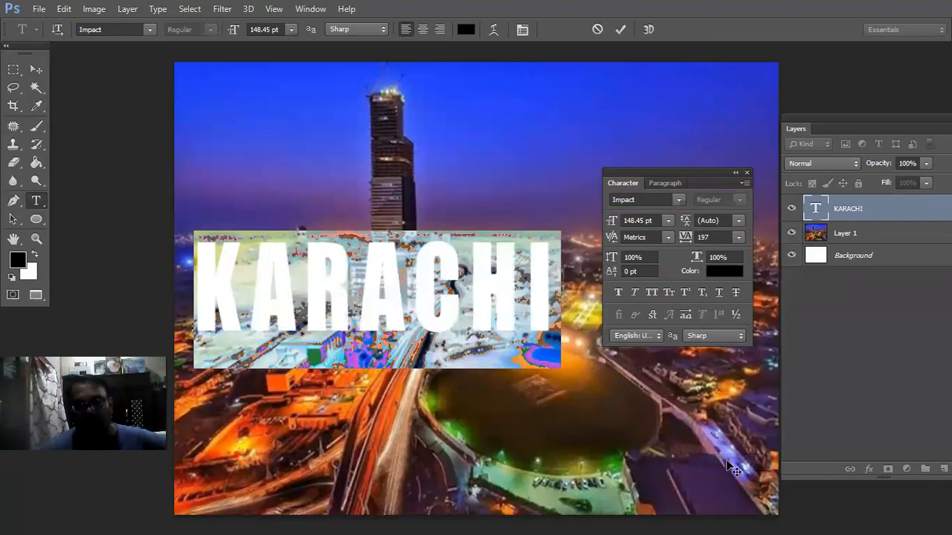
click(746, 173)
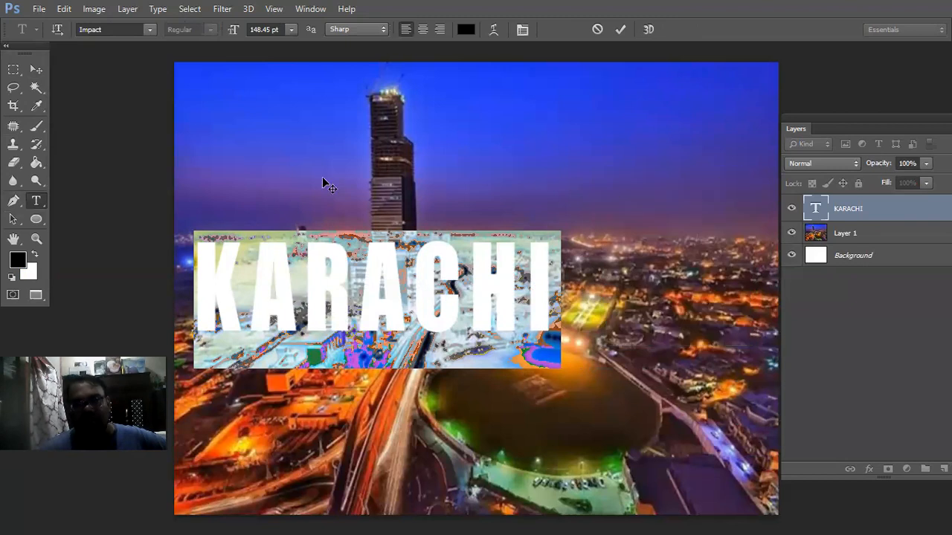
Scale the tightened KARACHI text proportionally to about 158% so it spans nearly the whole canvas width.
click(35, 69)
key(ctrl+t)
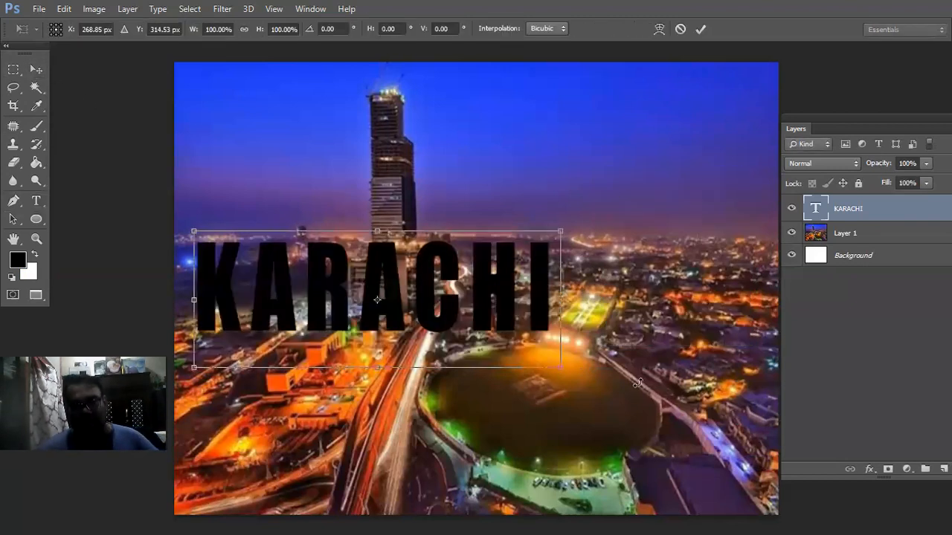
drag(560, 367, 789, 419)
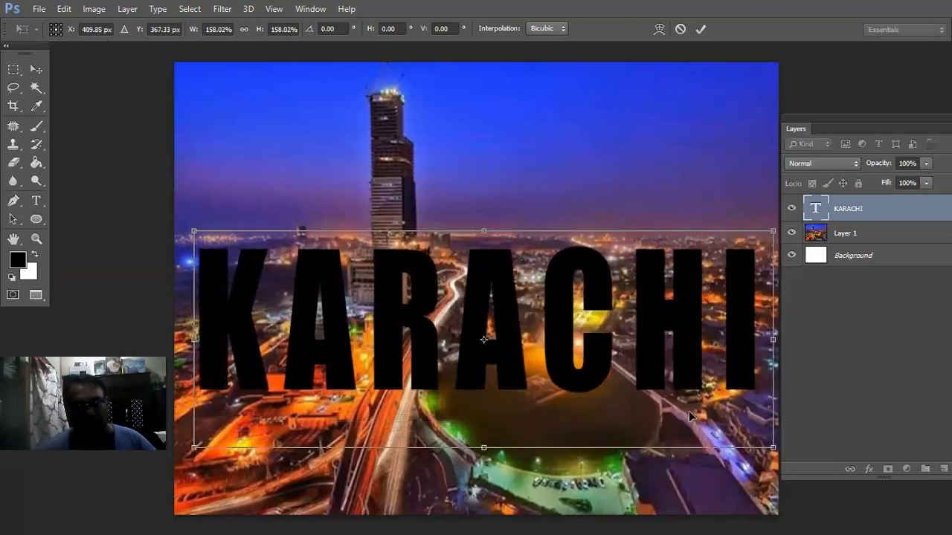
key(Return)
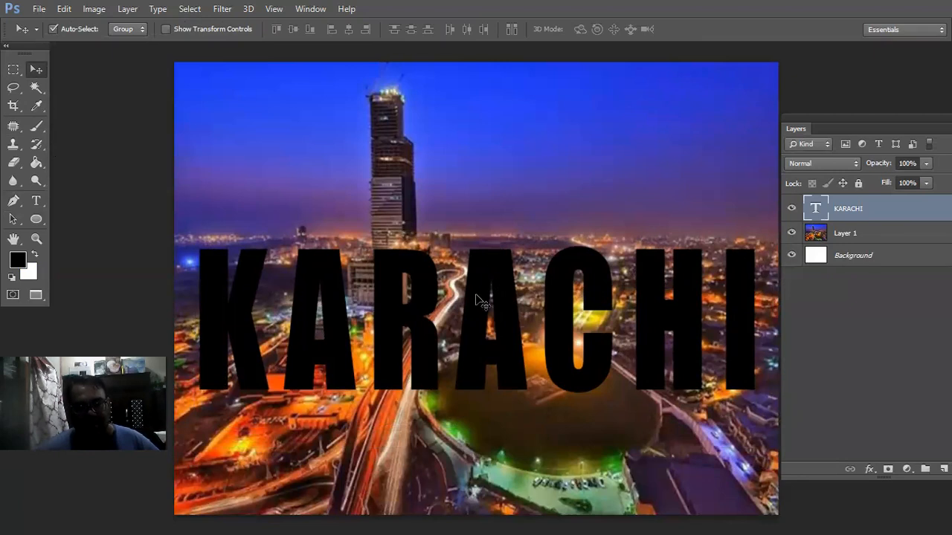
Reduce the height of the KARACHI text slightly and move it up to the vertical middle of the canvas.
key(ctrl+t)
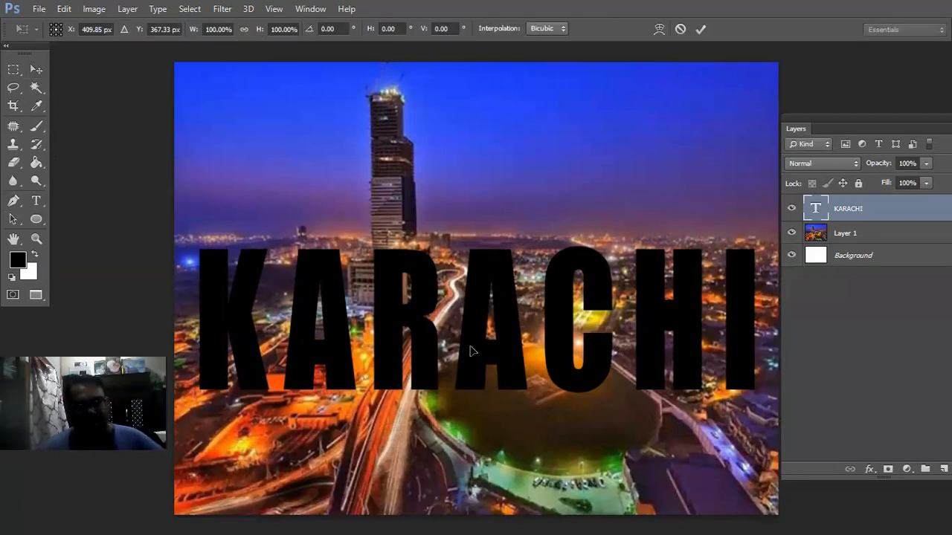
drag(487, 458, 484, 418)
key(Return)
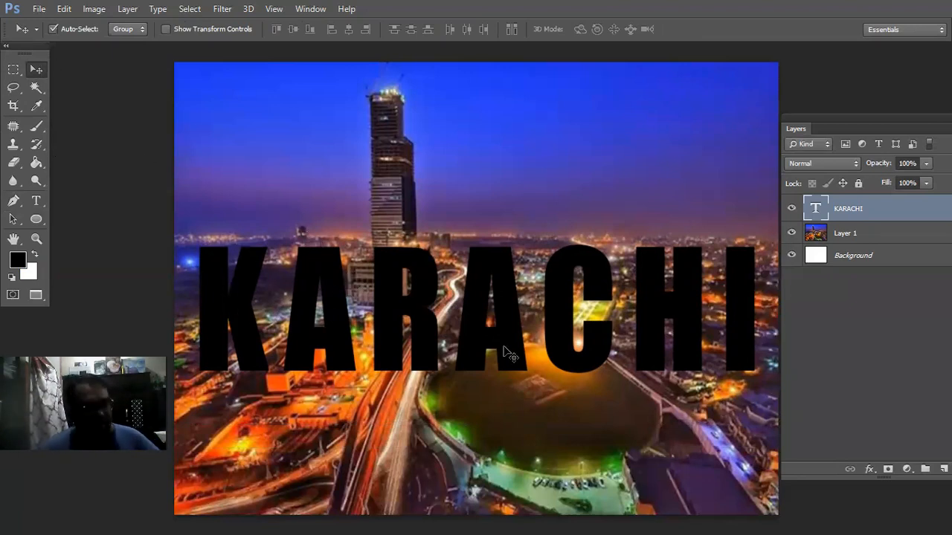
key(ctrl+t)
drag(468, 284, 491, 310)
key(Return)
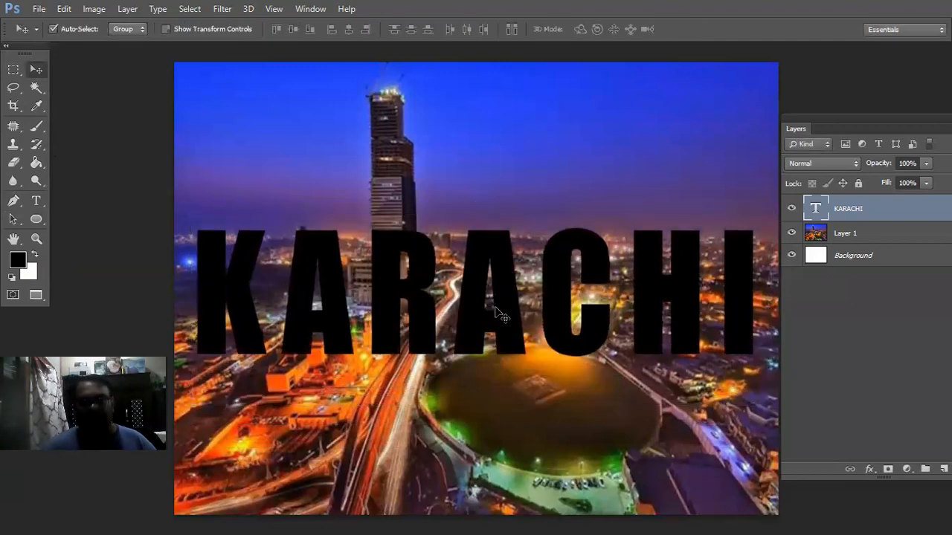
Widen the KARACHI text slightly on both sides with Free Transform so it reaches closer to the canvas edges.
key(ctrl+t)
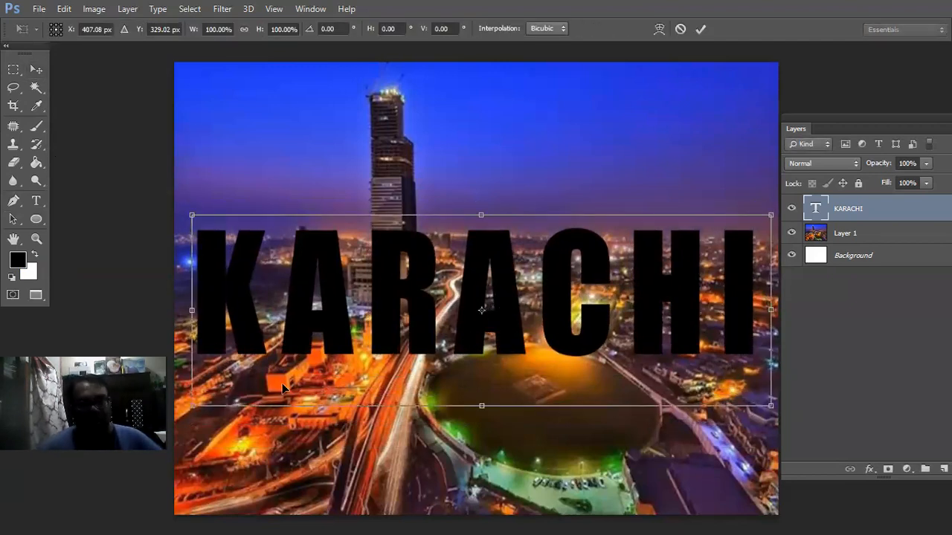
drag(183, 307, 174, 307)
drag(771, 311, 773, 325)
key(Return)
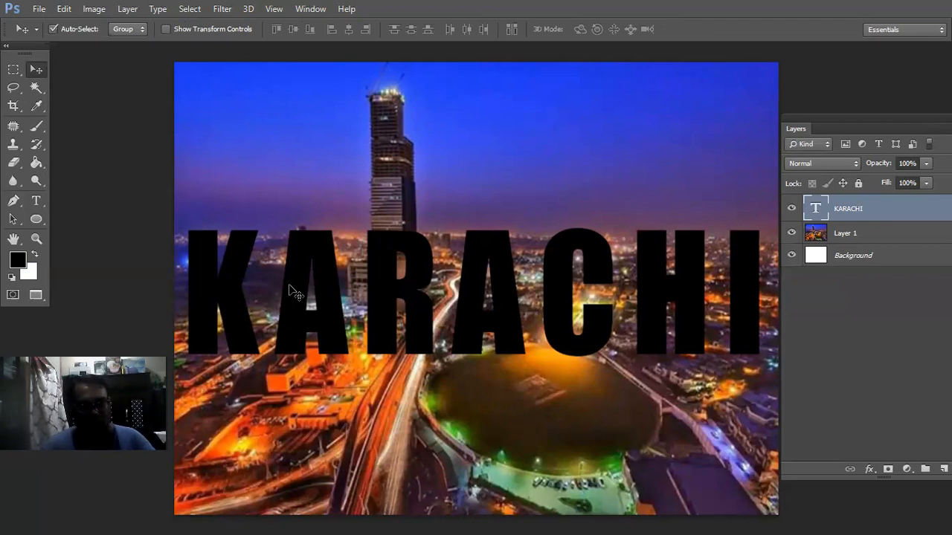
Open the picture k5 of the domed monument from the Downloads folder.
key(ctrl+o)
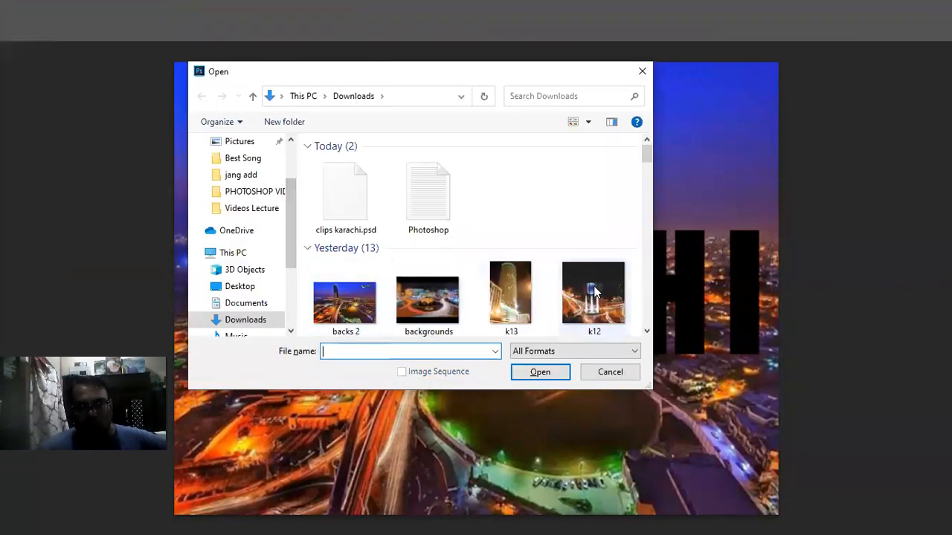
click(647, 330)
click(647, 330)
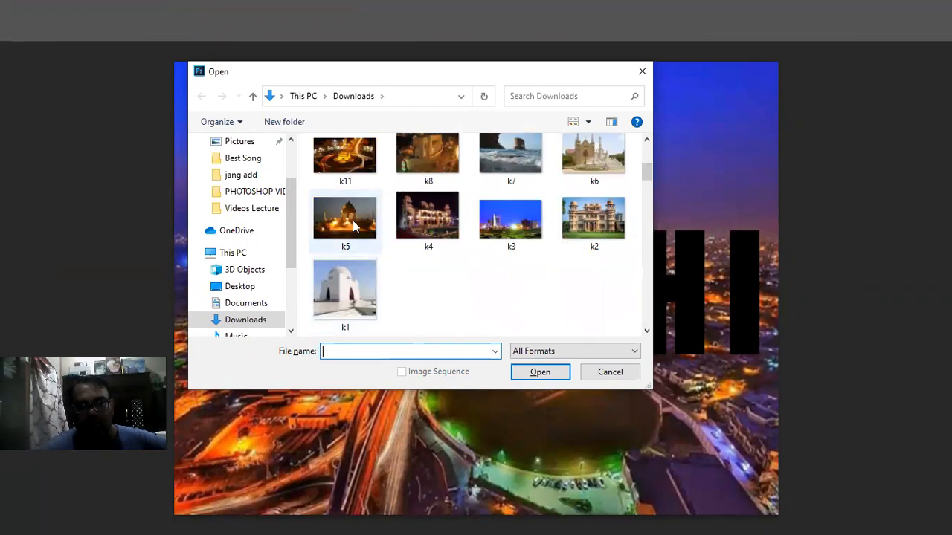
click(353, 227)
click(546, 374)
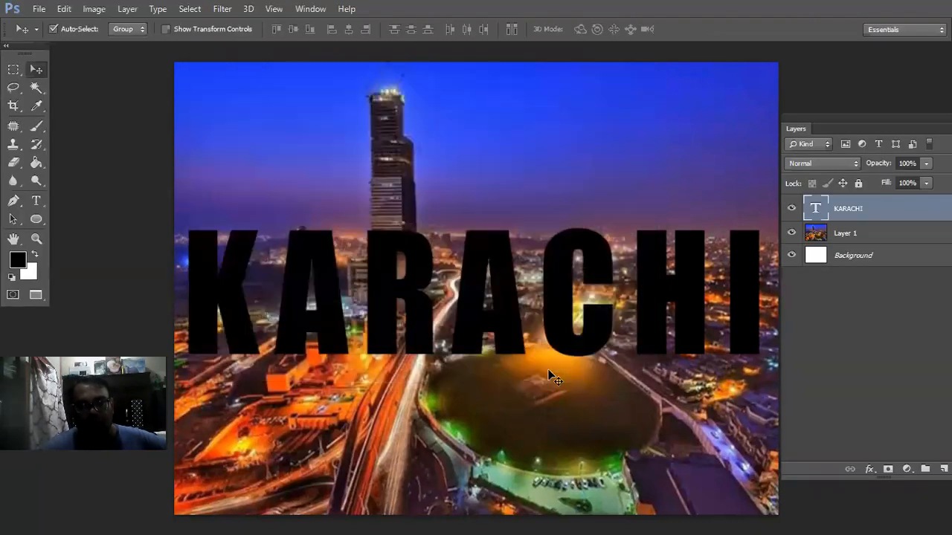
Copy a roughly square area around the dome with the Rectangular Marquee and paste it into the KARACHI poster.
click(12, 73)
click(28, 72)
click(10, 72)
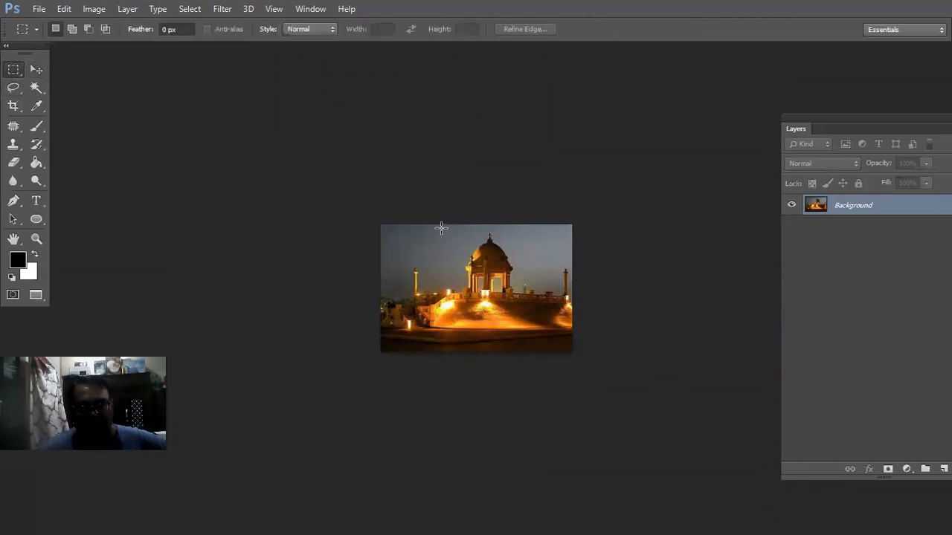
drag(440, 226, 533, 319)
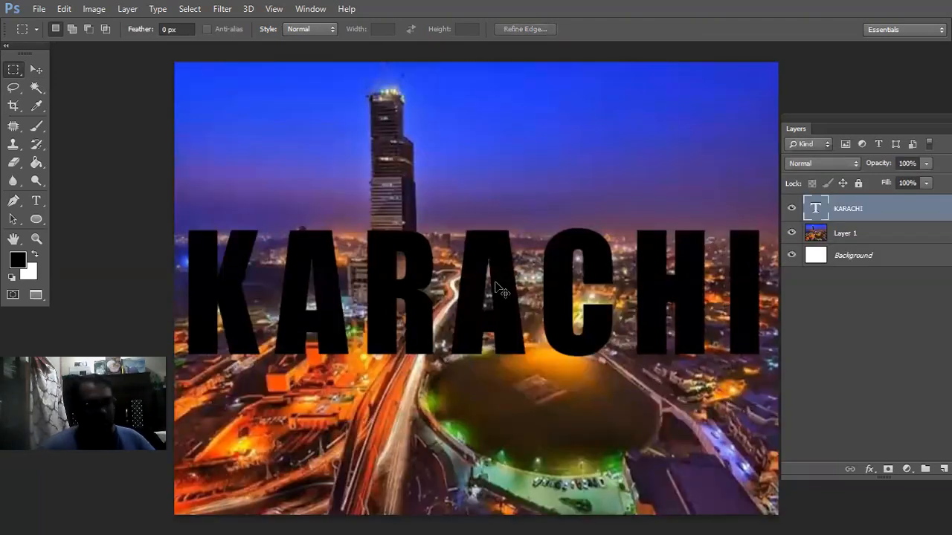
key(ctrl+v)
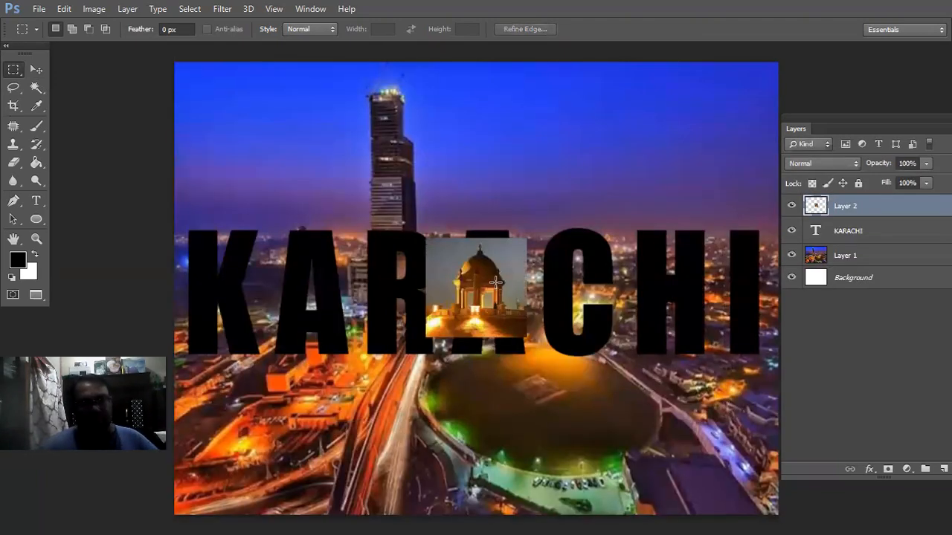
Move the pasted monument picture over the letter K with Free Transform and rotate it about -1.5°.
click(36, 70)
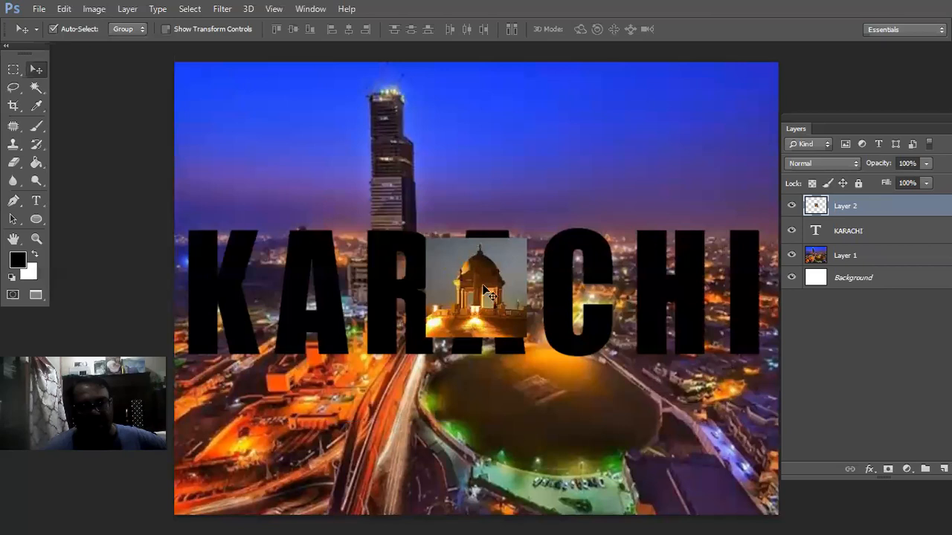
right_click(505, 282)
click(532, 288)
key(ctrl+t)
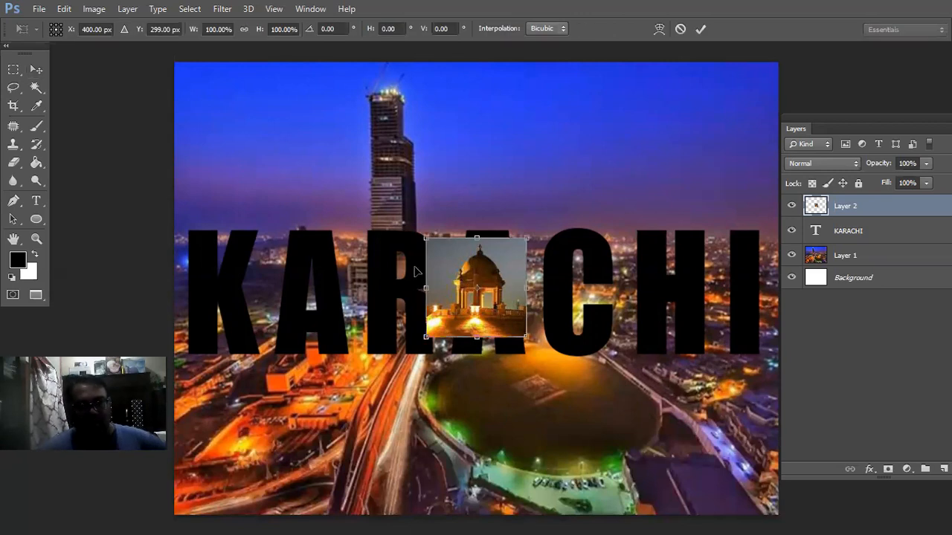
drag(490, 268, 396, 270)
key(ctrl+z)
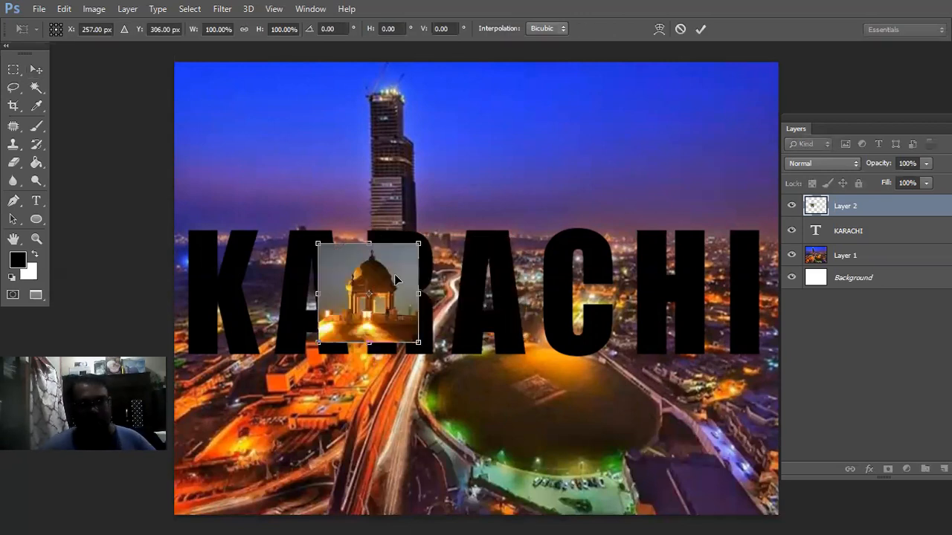
drag(320, 273, 220, 274)
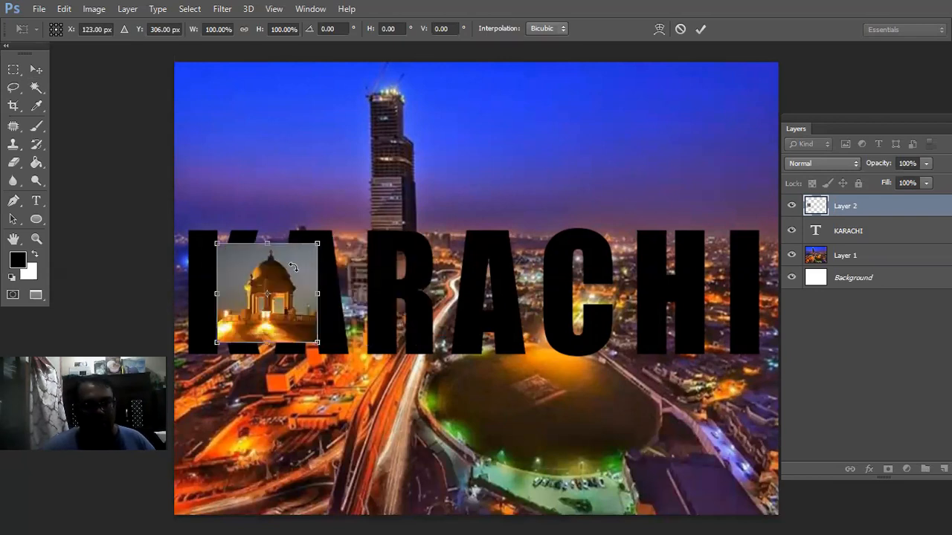
drag(293, 267, 291, 266)
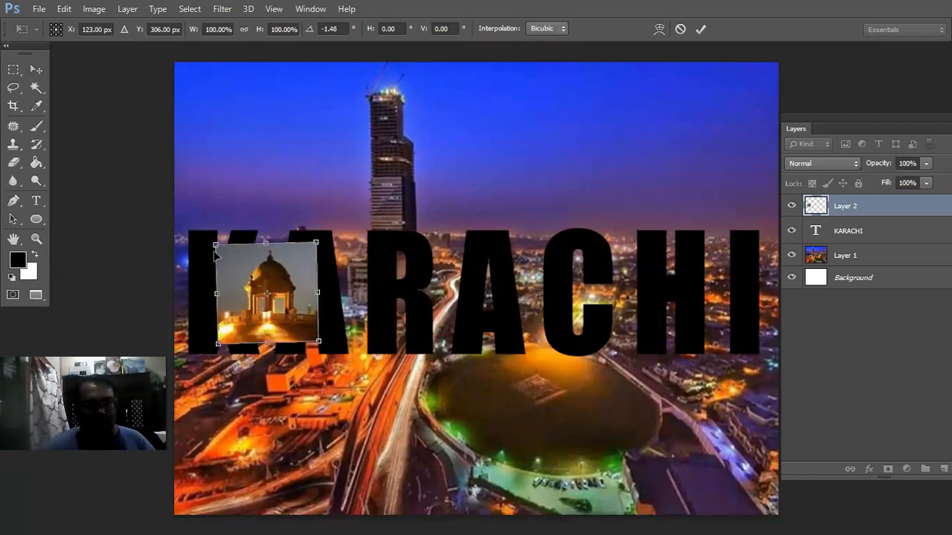
drag(214, 250, 145, 238)
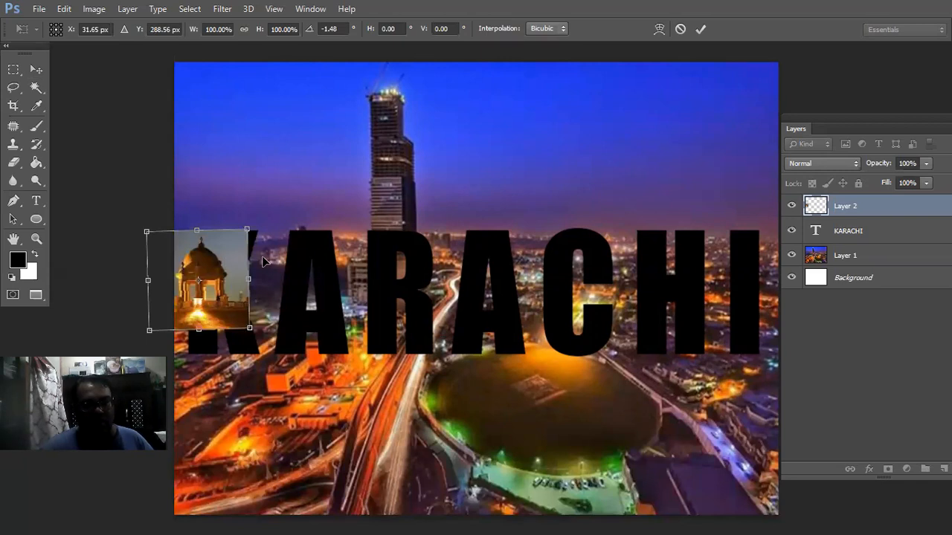
drag(221, 311, 258, 311)
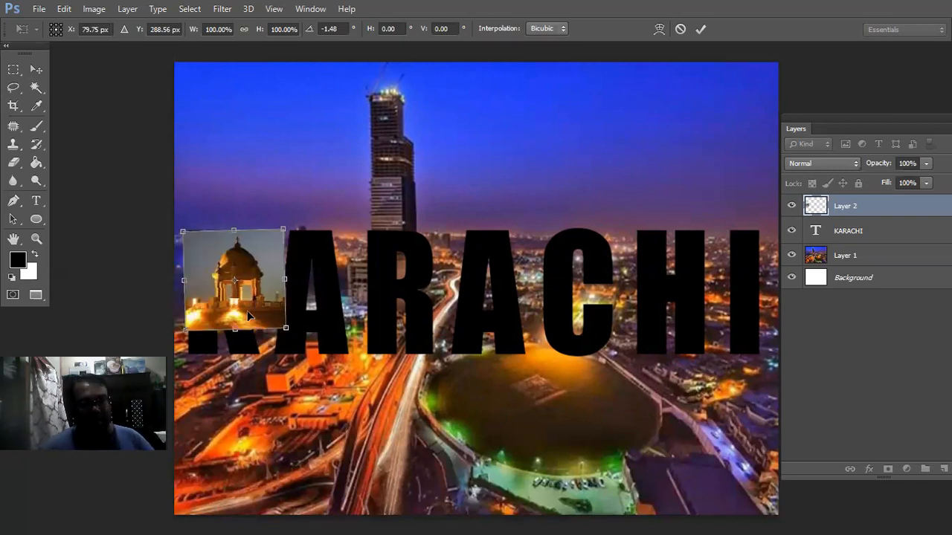
Stretch the monument picture to about 140% height, narrow it to about 93% width and fit it over the whole K.
drag(237, 332, 236, 368)
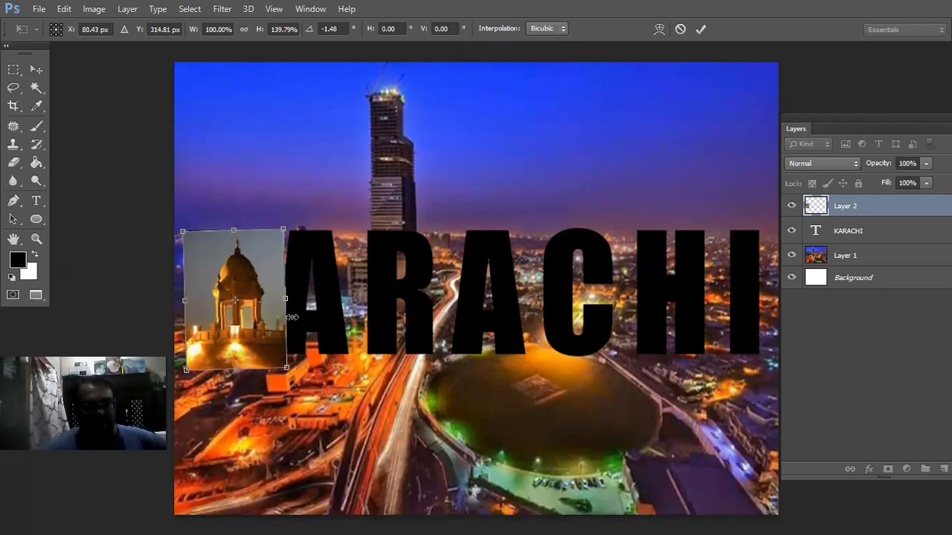
drag(280, 305, 249, 275)
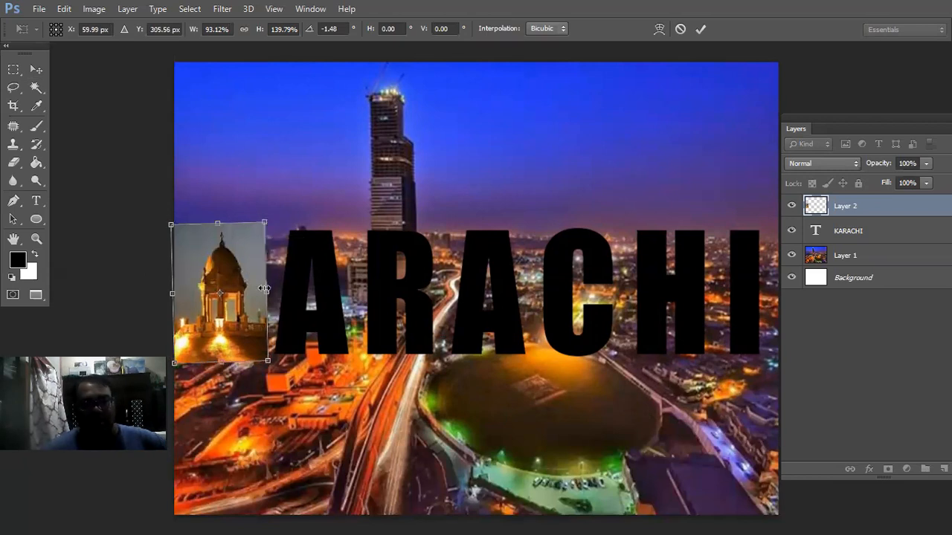
key(Return)
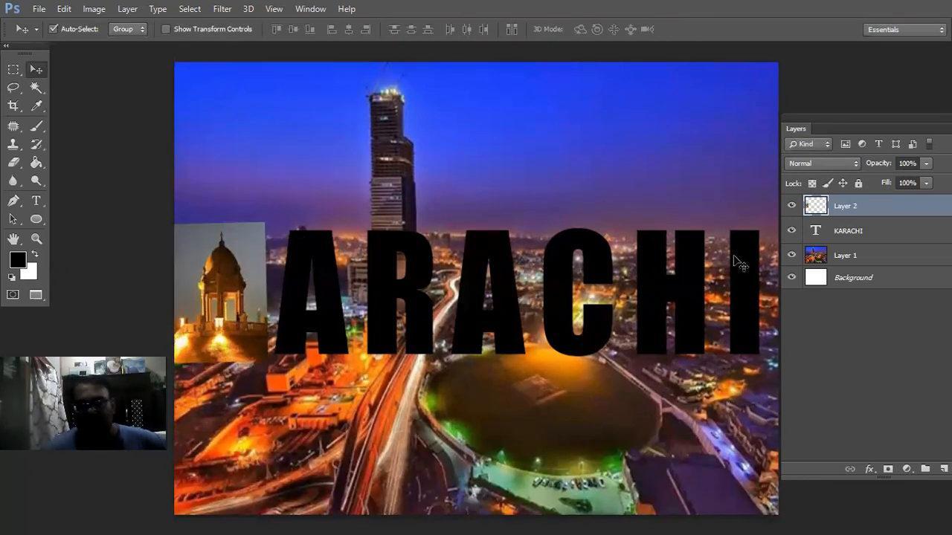
Clip the monument picture to the KARACHI text layer with a clipping mask.
click(792, 207)
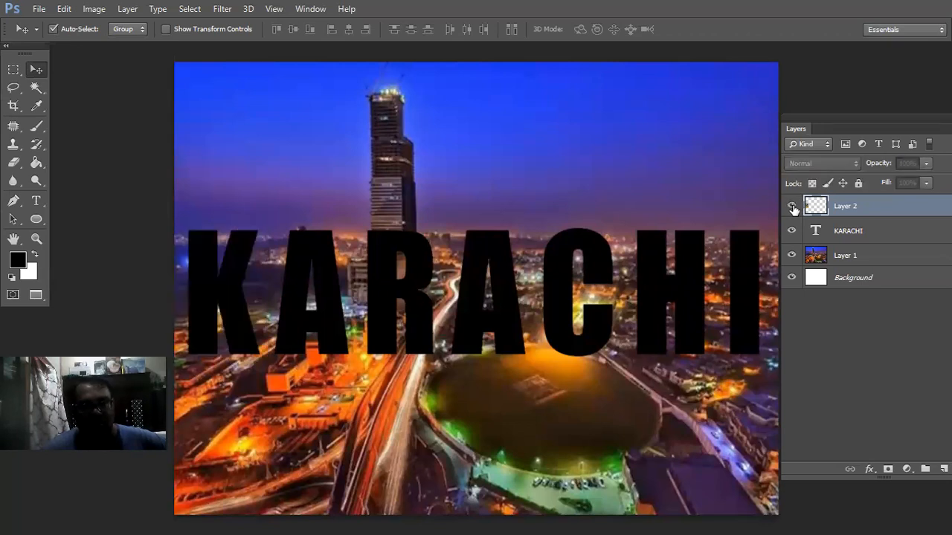
click(792, 206)
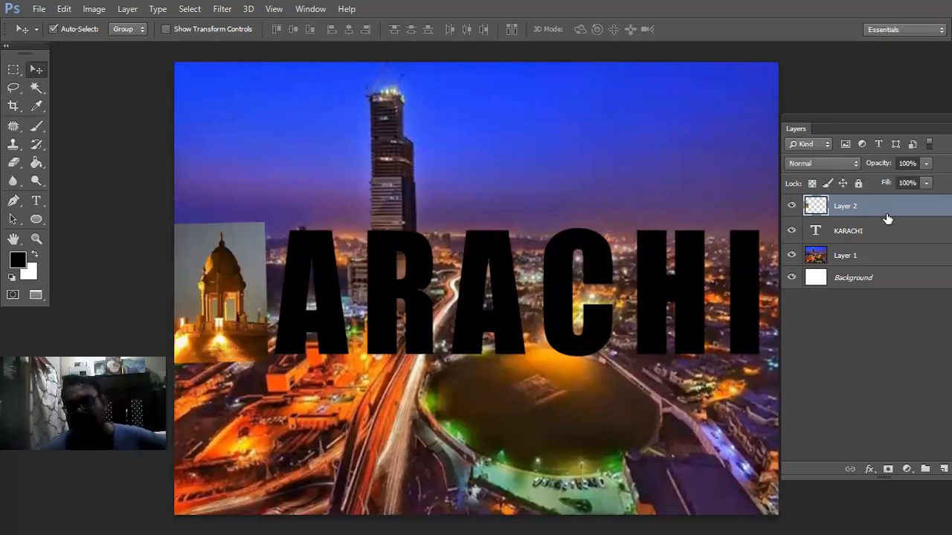
drag(856, 218, 858, 214)
alt+click(859, 215)
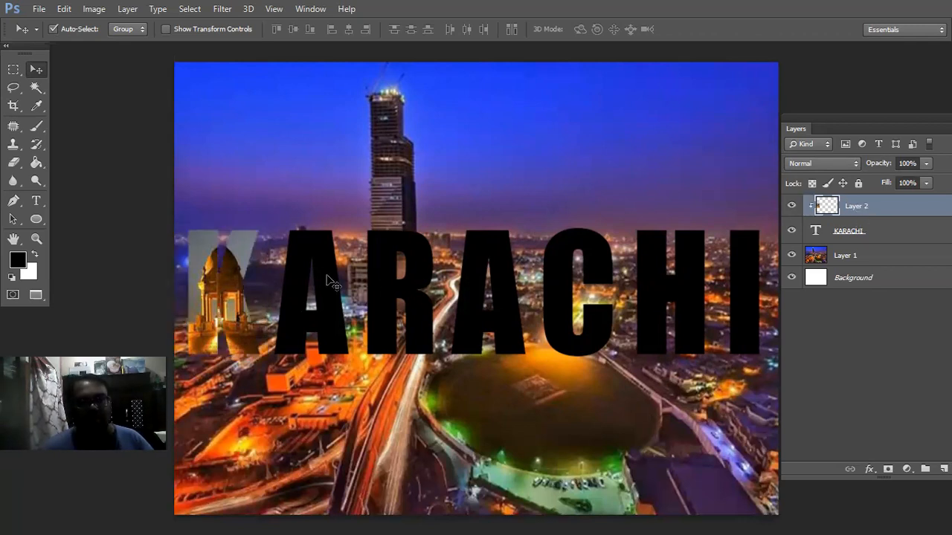
Narrow the clipped monument picture from both sides to about 105 px wide so it just covers the K.
key(ctrl+t)
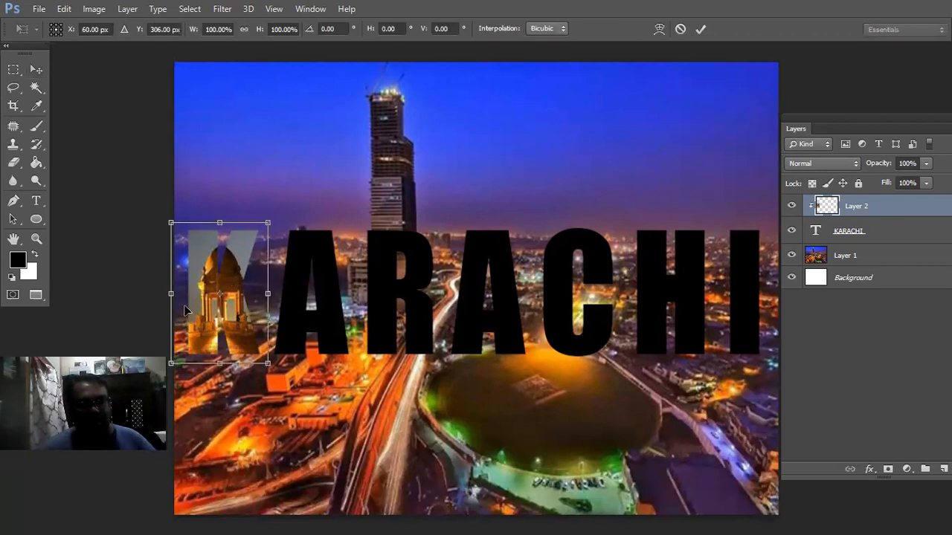
drag(189, 296, 182, 298)
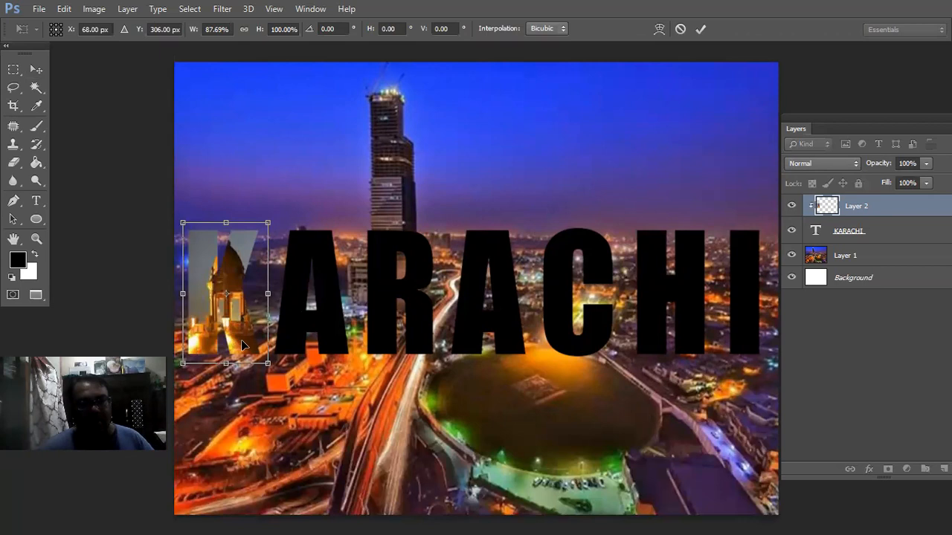
key(Return)
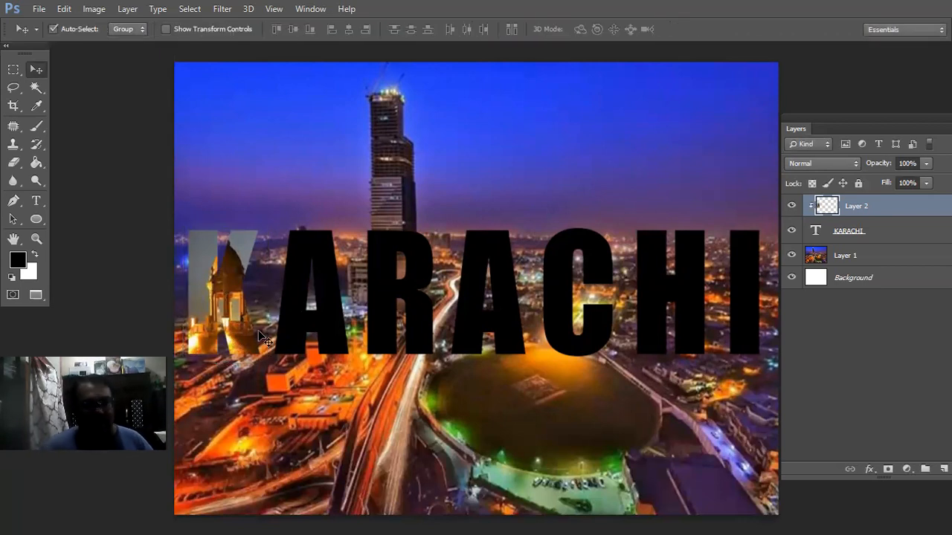
key(ctrl+t)
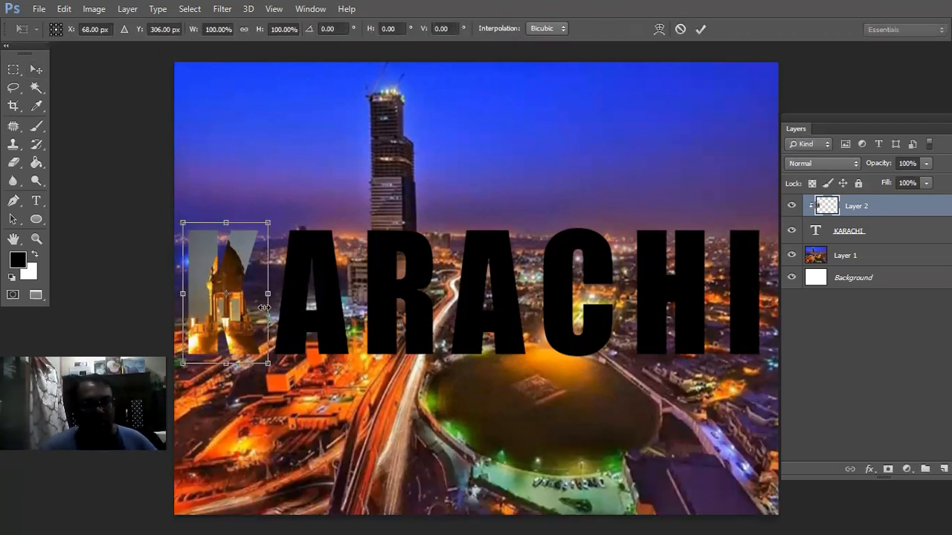
drag(259, 309, 266, 310)
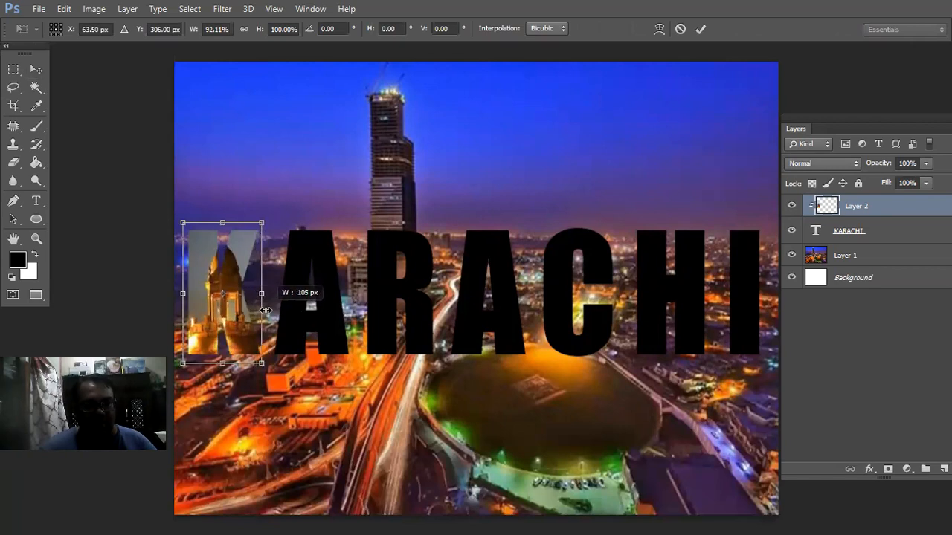
key(Return)
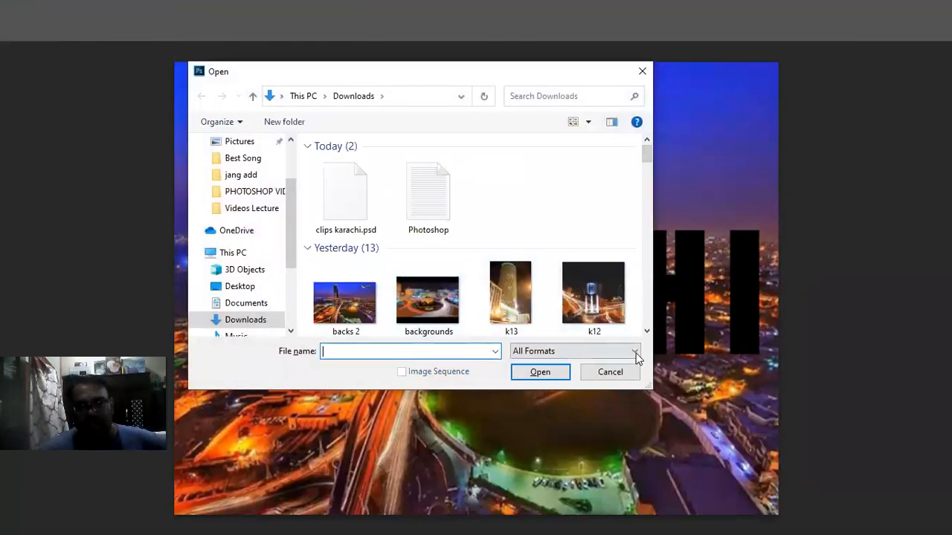
Open the picture k4 of the illuminated mansion from the Downloads folder.
click(647, 331)
click(647, 331)
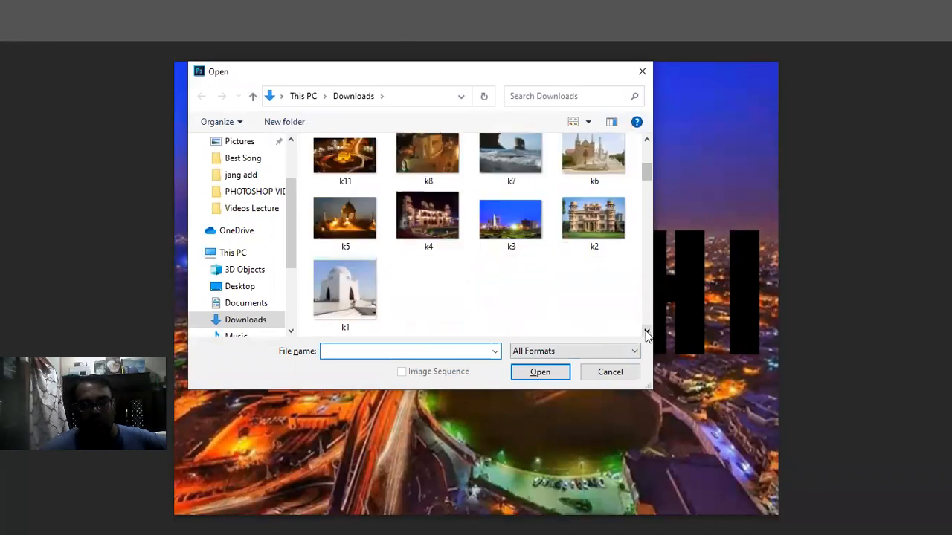
click(436, 223)
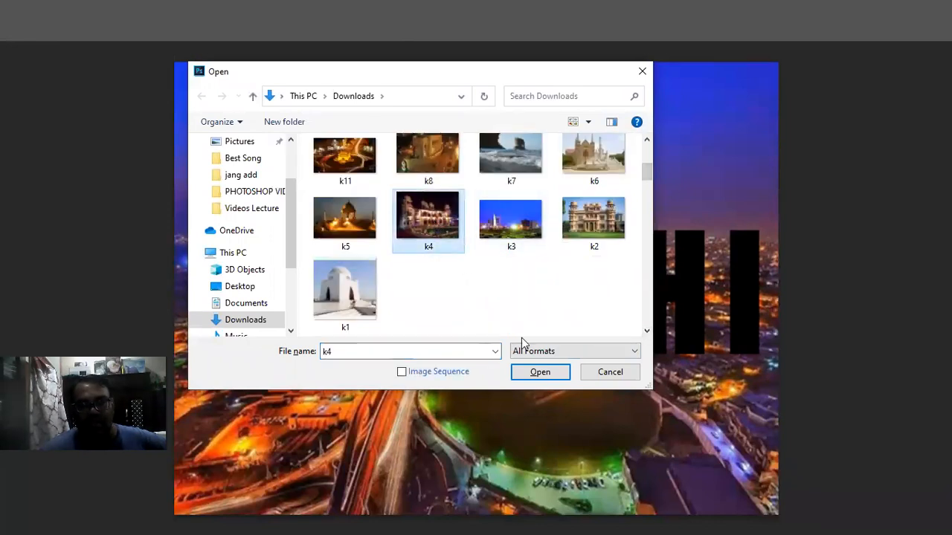
click(538, 373)
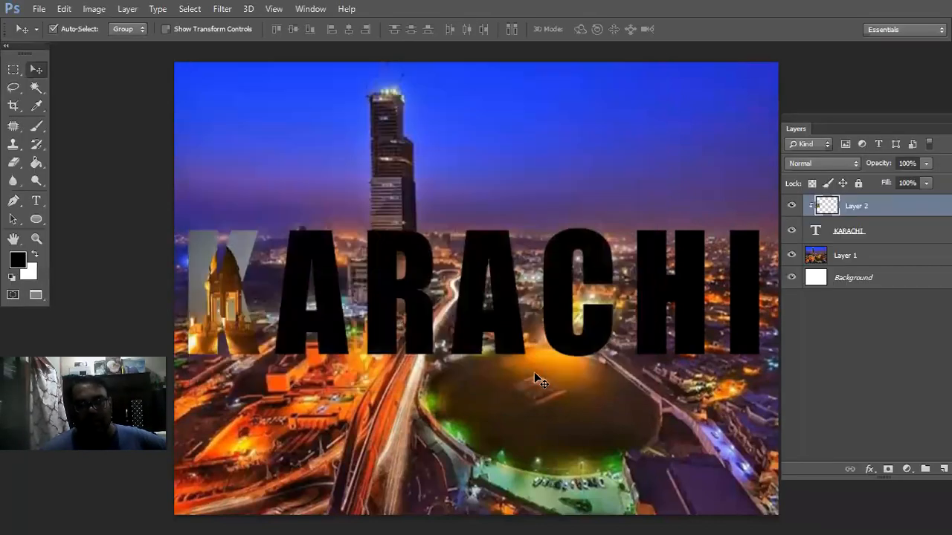
Copy a large rectangular area containing the whole mansion and paste it into the KARACHI poster.
click(19, 70)
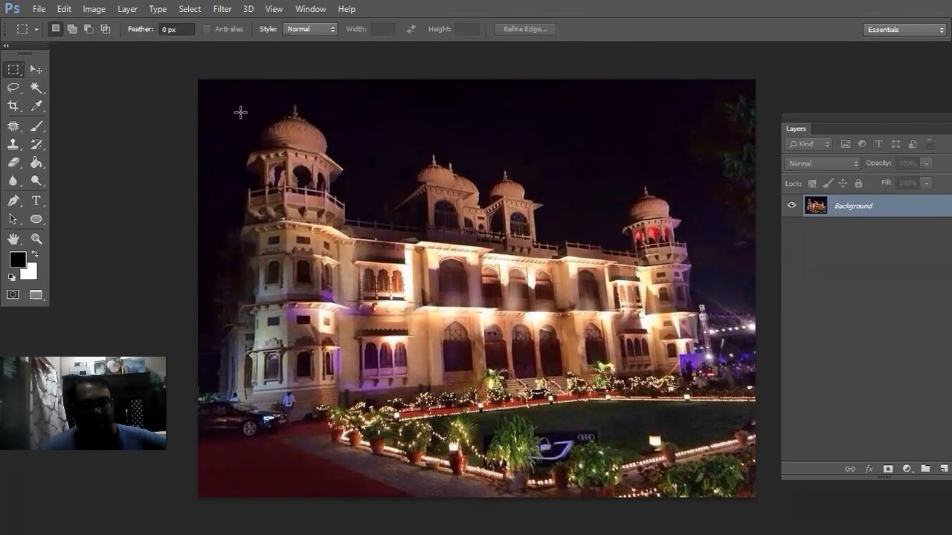
drag(224, 101, 718, 428)
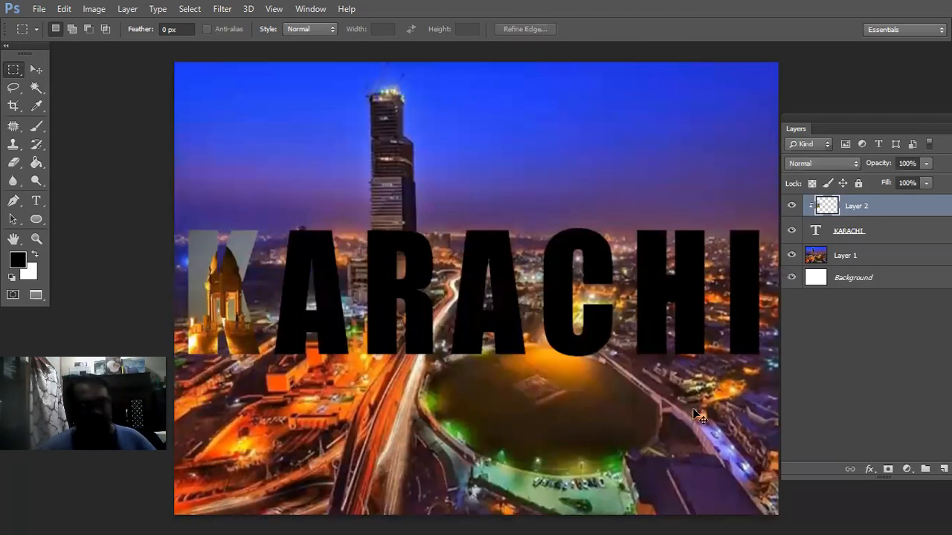
key(ctrl+v)
Scale the pasted mansion picture to about 15% width and 40% height and place it over the first A.
key(ctrl+t)
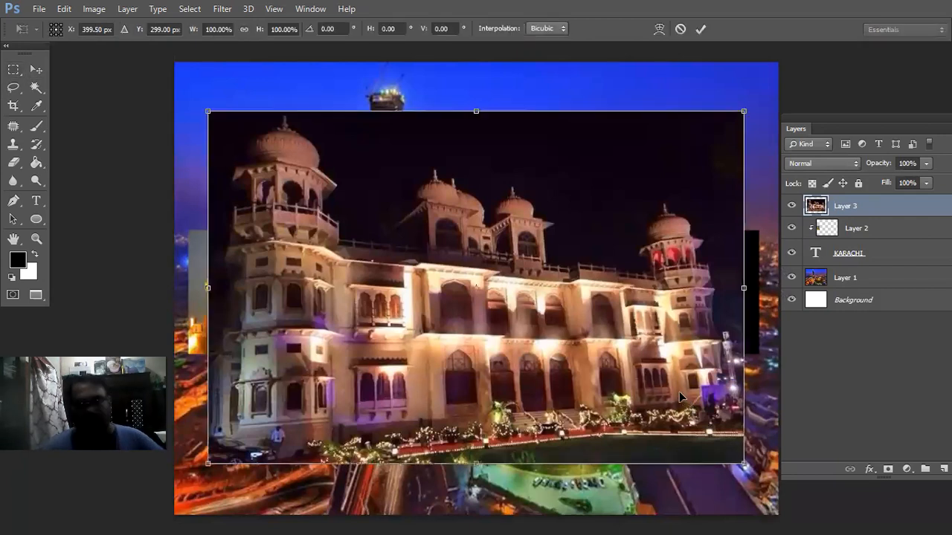
drag(725, 141, 356, 222)
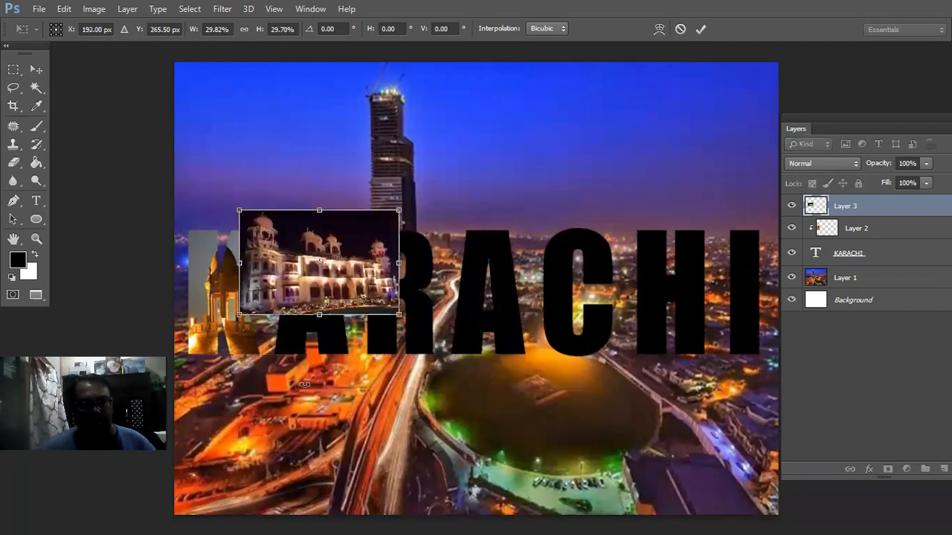
drag(319, 327, 317, 374)
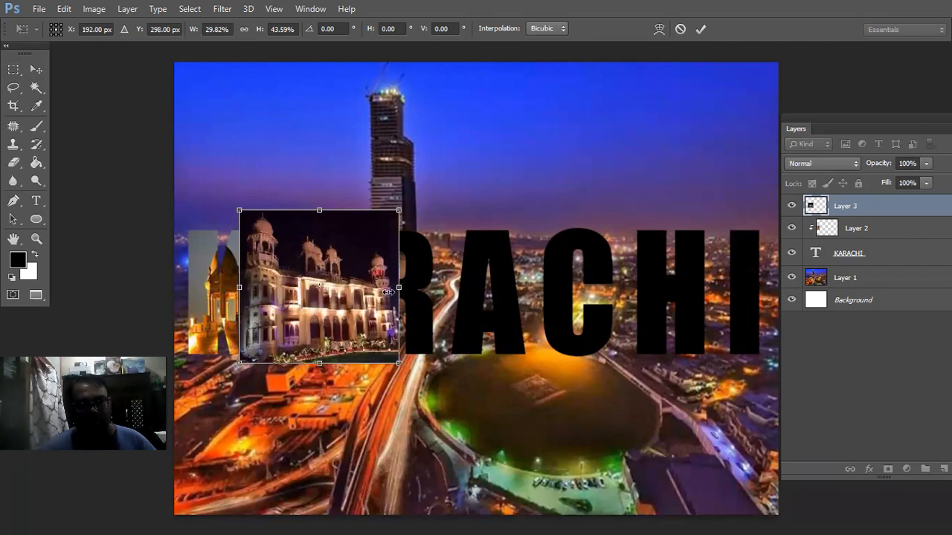
drag(399, 287, 355, 287)
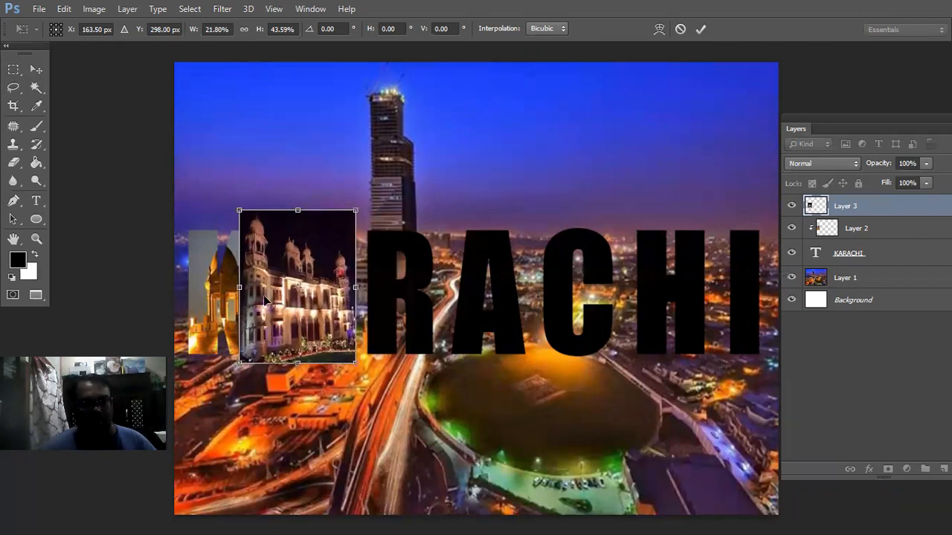
mouse_move(258, 292)
mouse_down()
mouse_move(313, 301)
mouse_move(261, 308)
mouse_up()
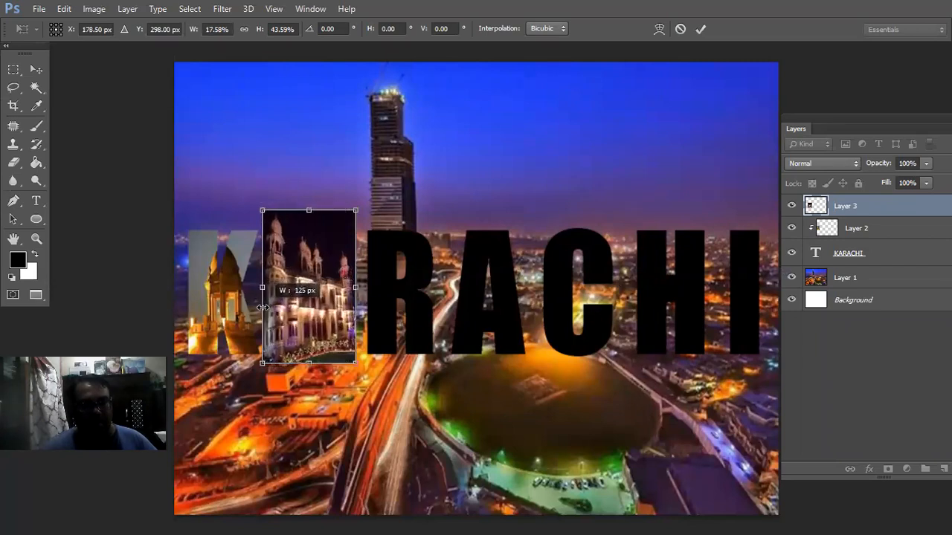
mouse_move(312, 220)
mouse_down()
mouse_move(312, 245)
mouse_move(310, 217)
mouse_up()
drag(287, 295, 274, 302)
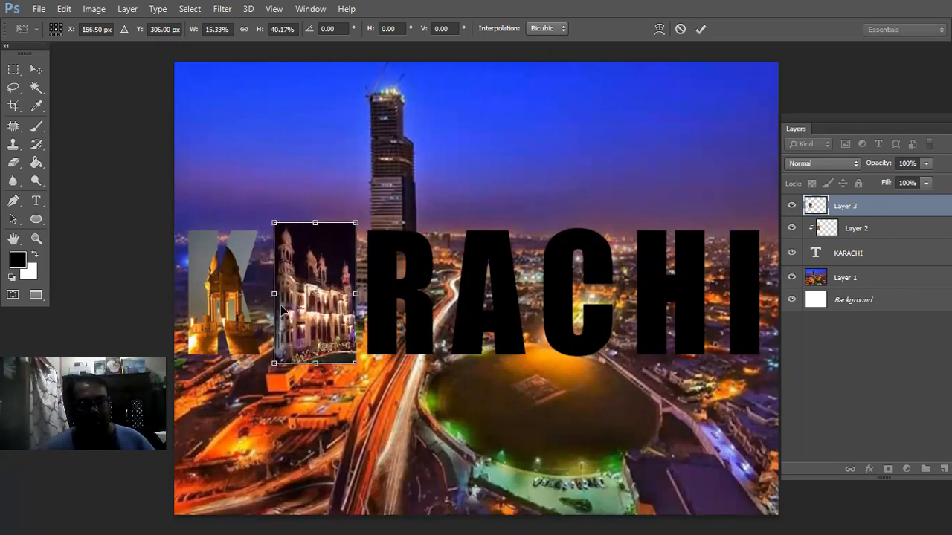
key(Return)
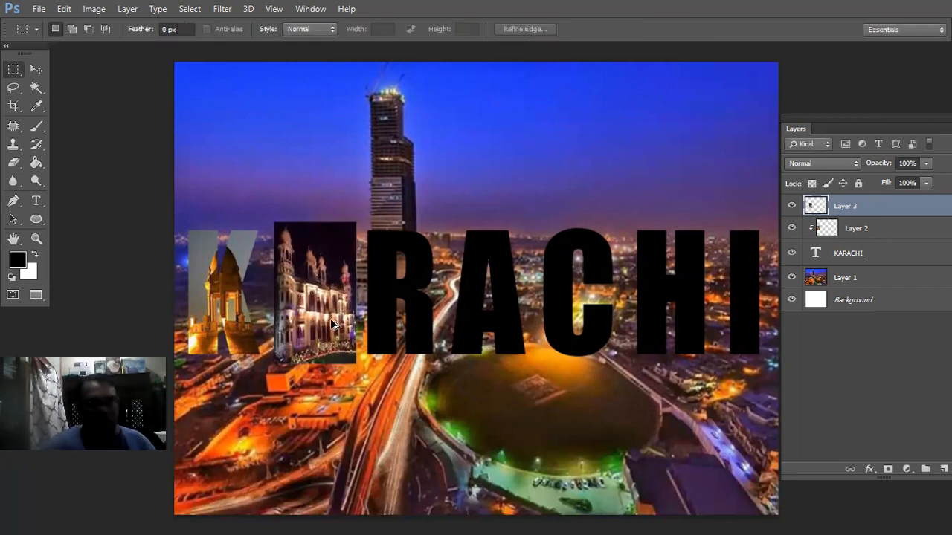
Clip the mansion picture to the KARACHI text layer with a clipping mask.
key(ctrl+alt+g)
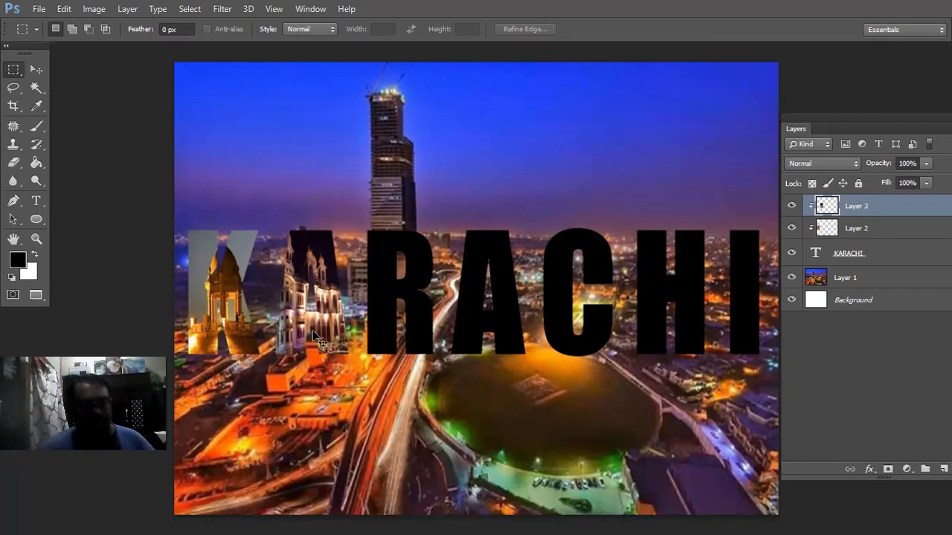
key(ctrl+t)
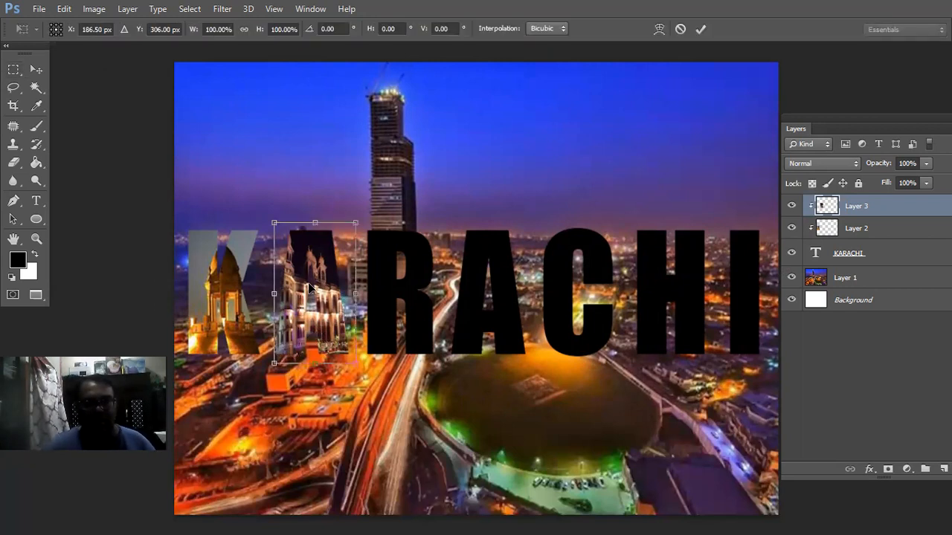
key(Return)
Open the picture k11 of the illuminated roundabout monument from the Downloads folder.
key(ctrl+o)
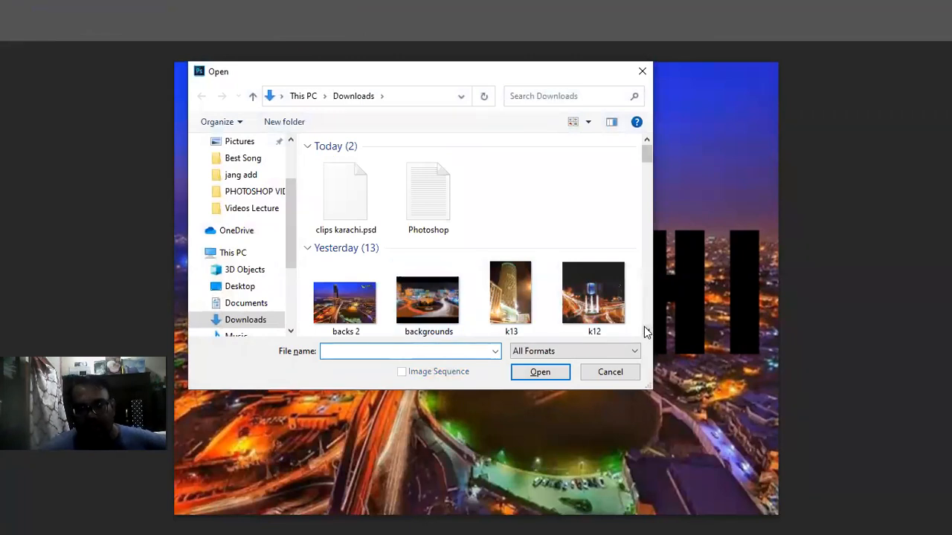
scroll(644, 333, down, 5)
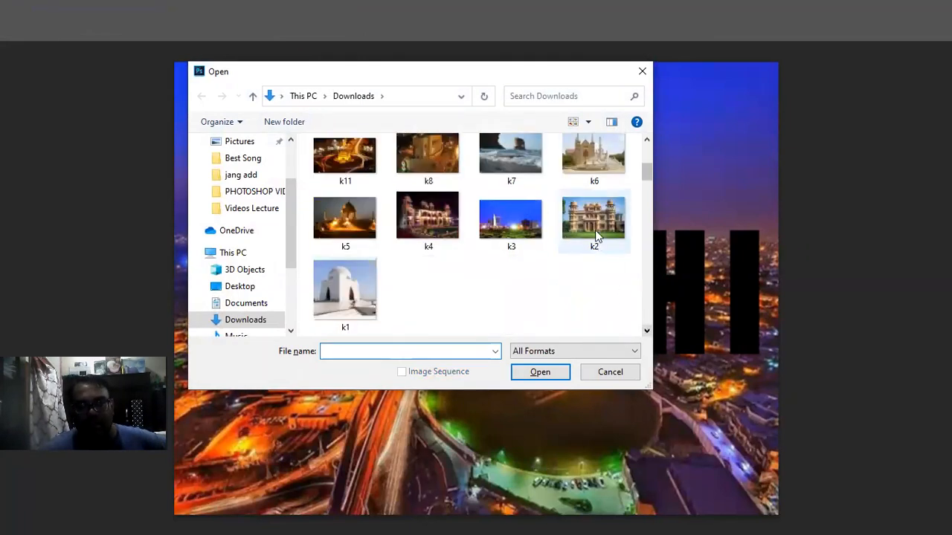
click(352, 163)
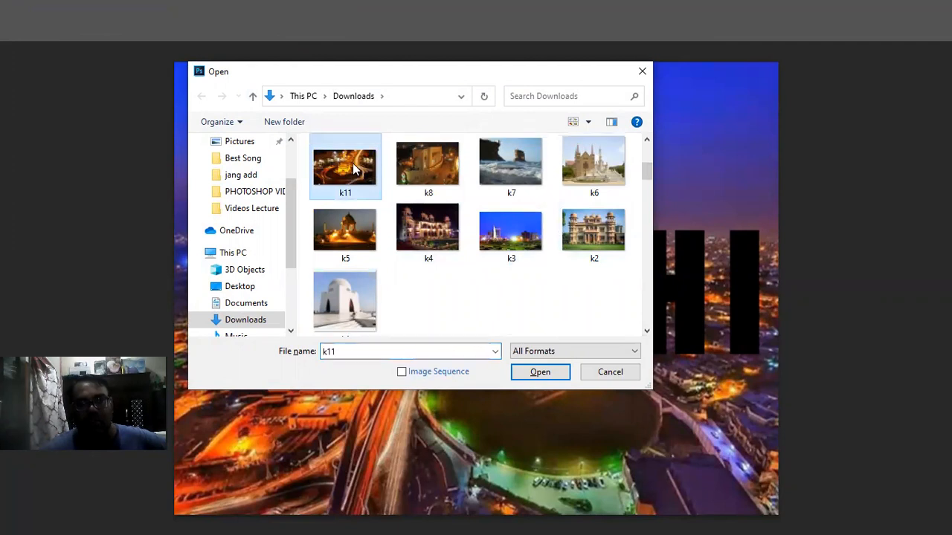
click(541, 373)
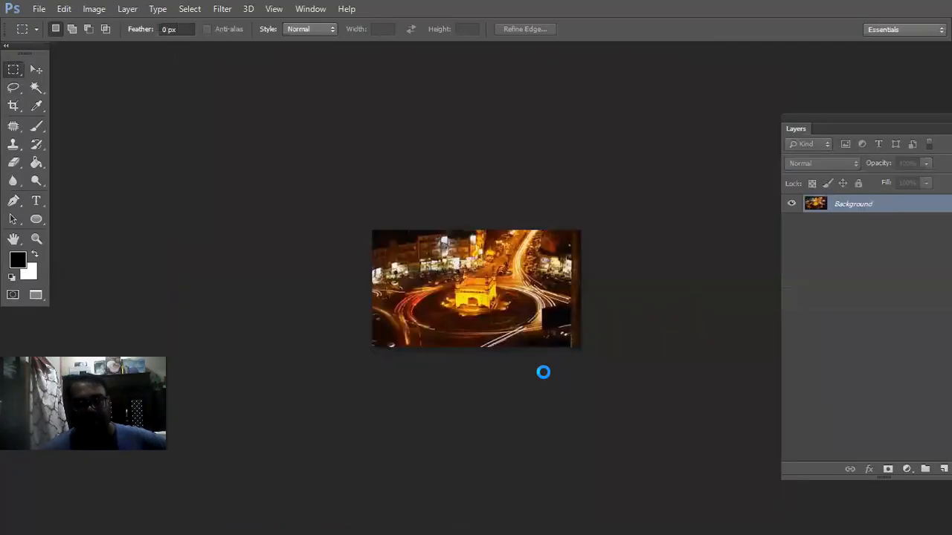
Copy a roughly square area around the yellow roundabout monument and paste it into the KARACHI poster.
click(37, 69)
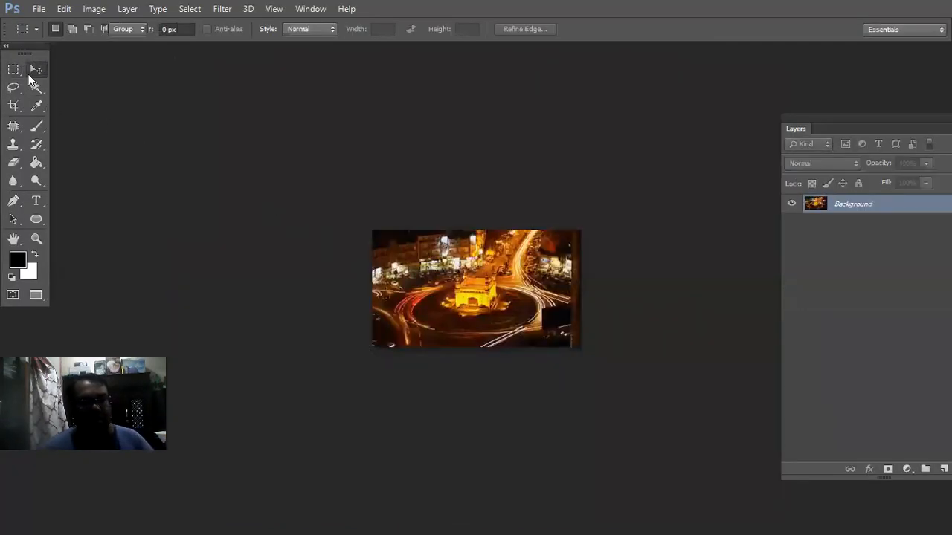
click(13, 69)
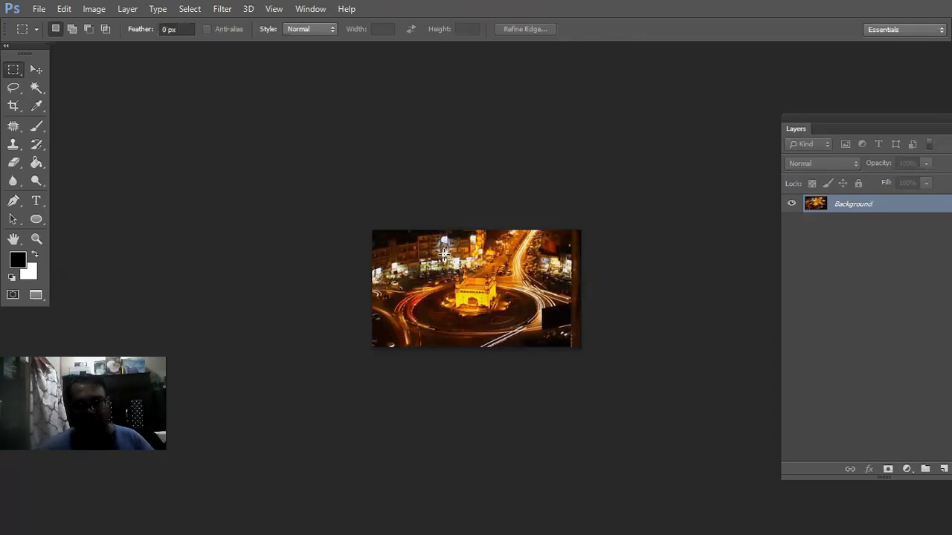
drag(522, 327, 522, 328)
key(ctrl+Tab)
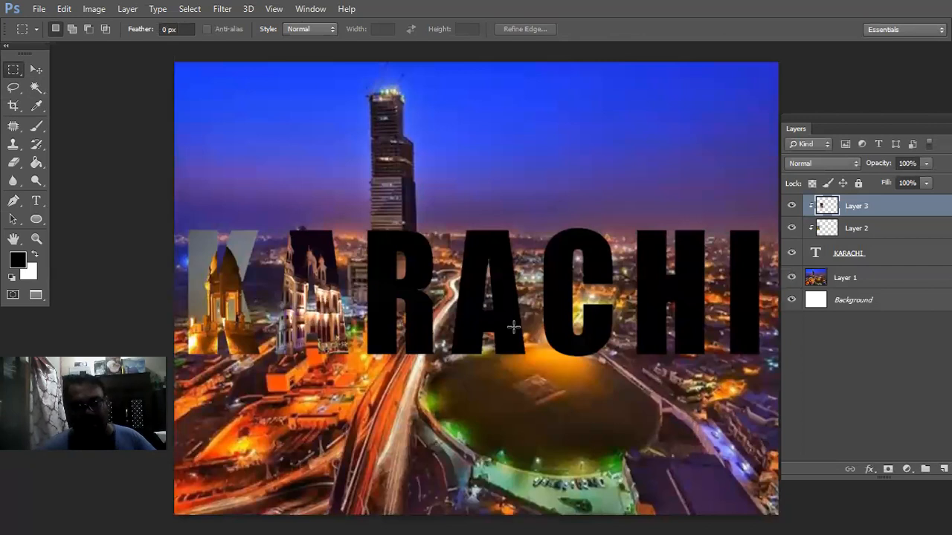
key(ctrl+v)
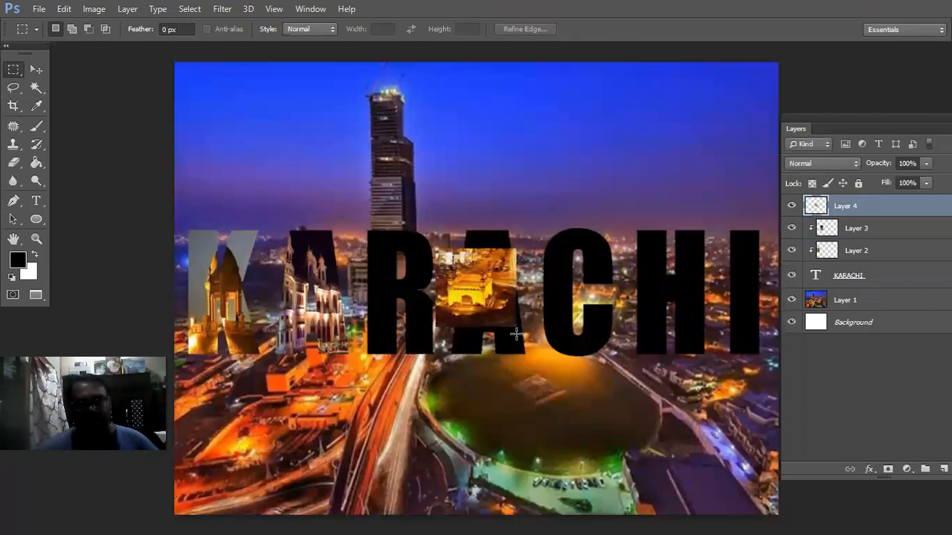
Try to move the roundabout monument picture onto the R with a counterclockwise rotation of about 12 degrees, and undo that transform.
click(36, 69)
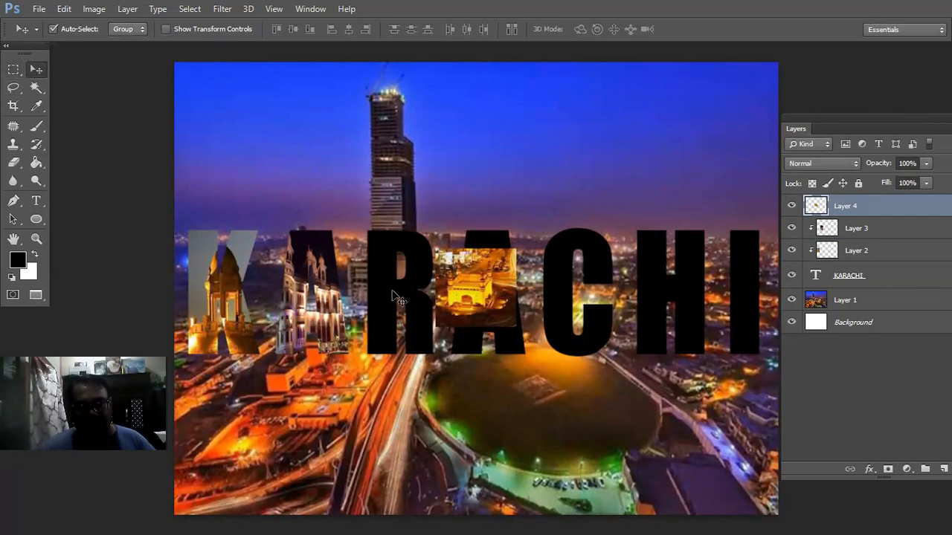
click(424, 298)
key(alt+period)
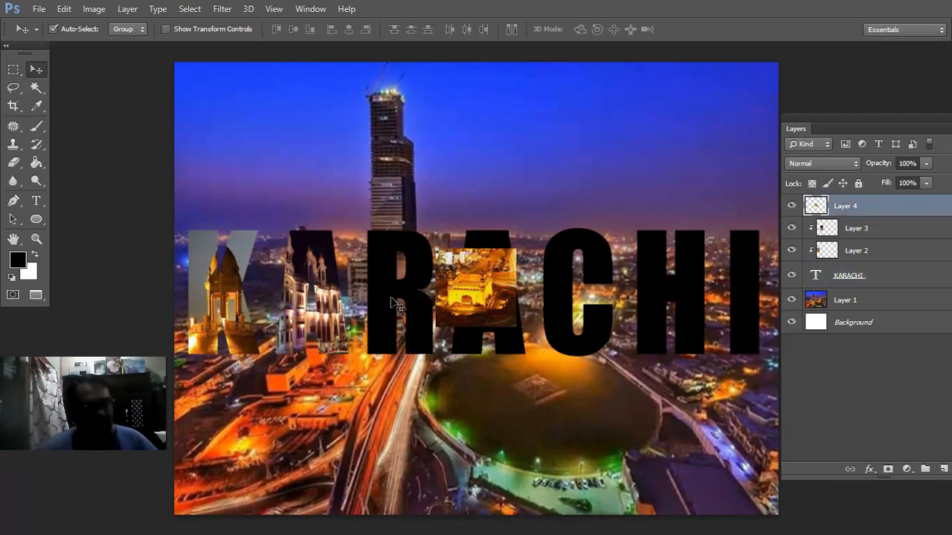
key(ctrl+t)
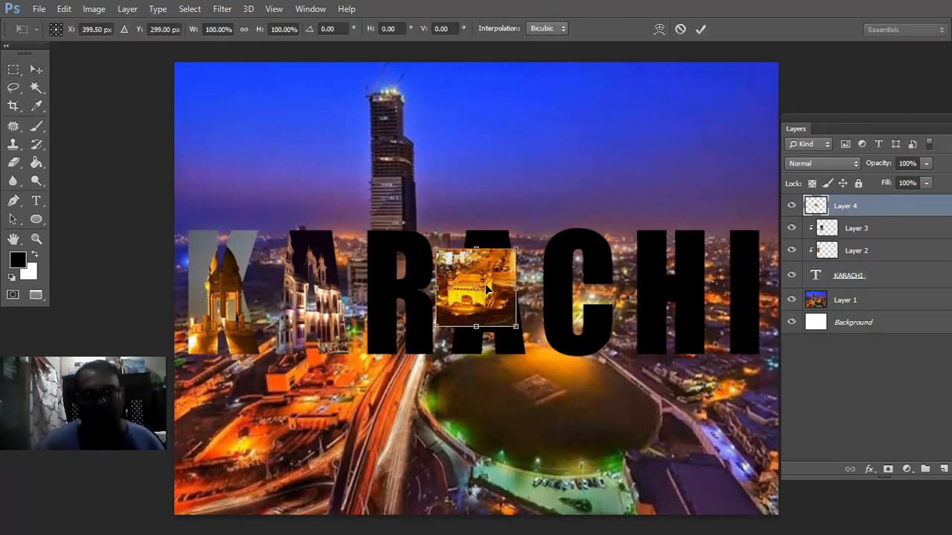
drag(468, 277, 373, 296)
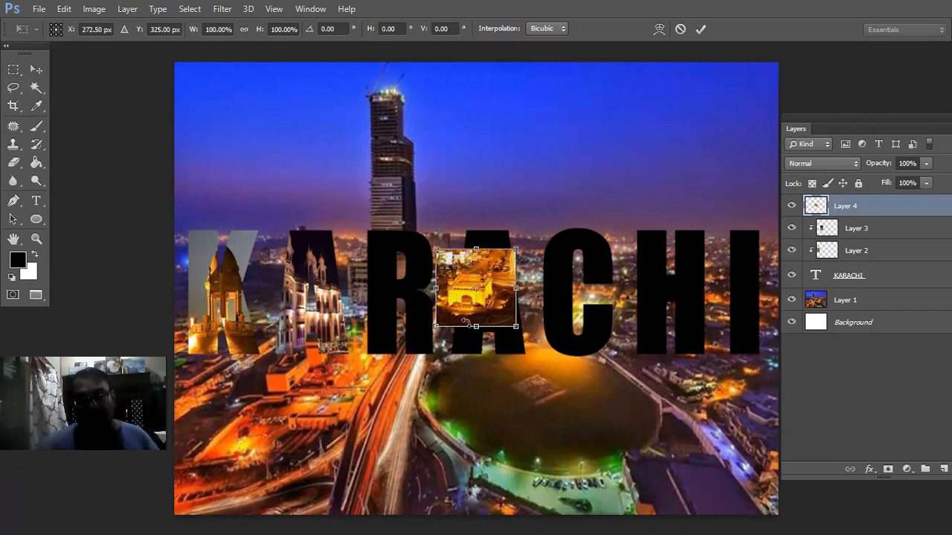
drag(453, 268, 450, 264)
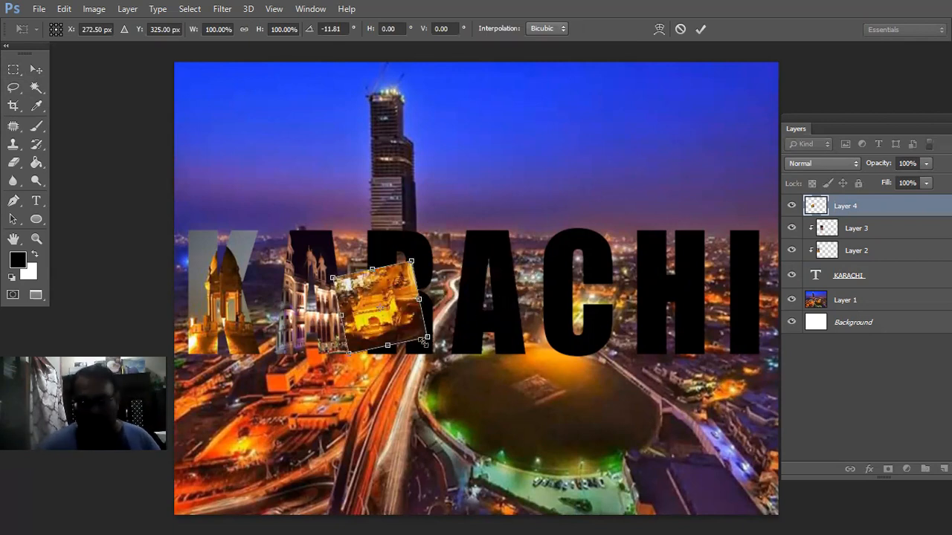
key(Return)
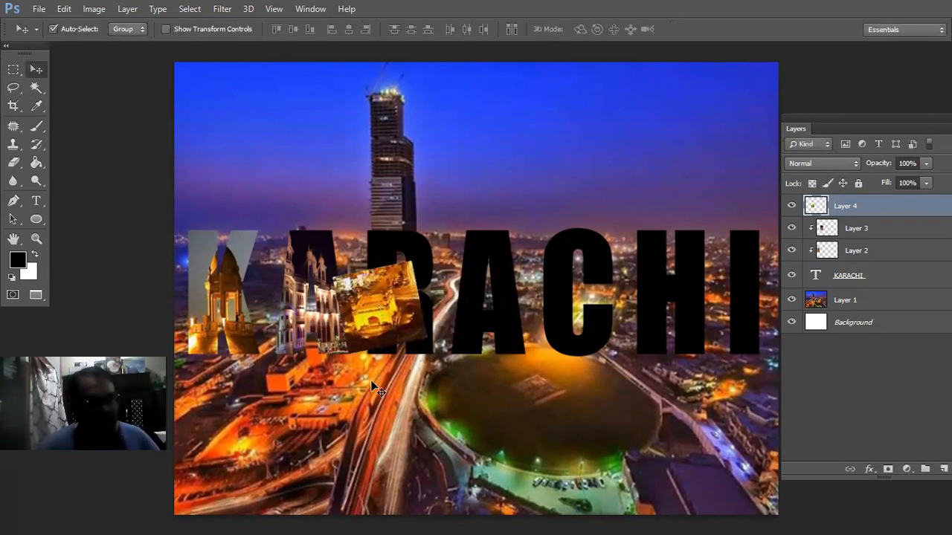
key(ctrl+z)
Move the roundabout monument picture over the R without rotation and stretch it to about 180% height, covering the whole letter.
key(ctrl+t)
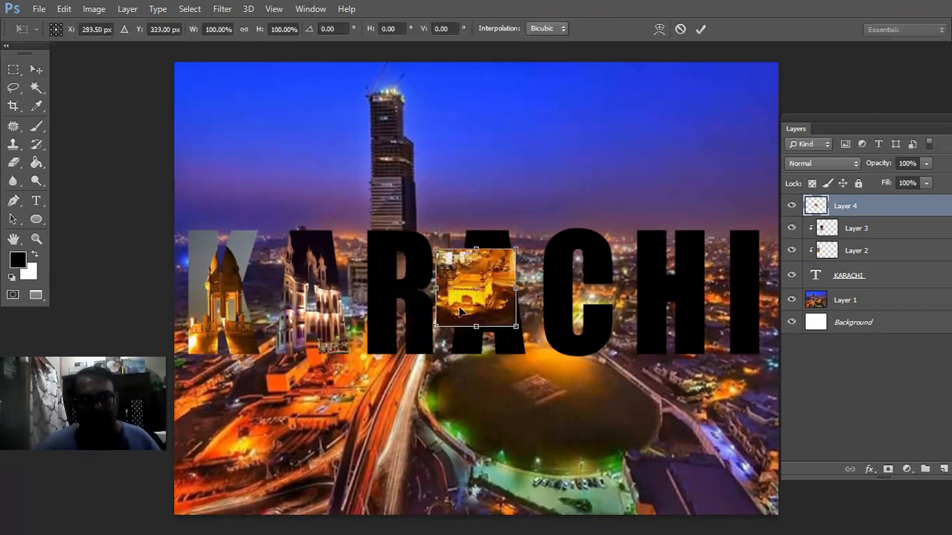
drag(398, 299, 115, 323)
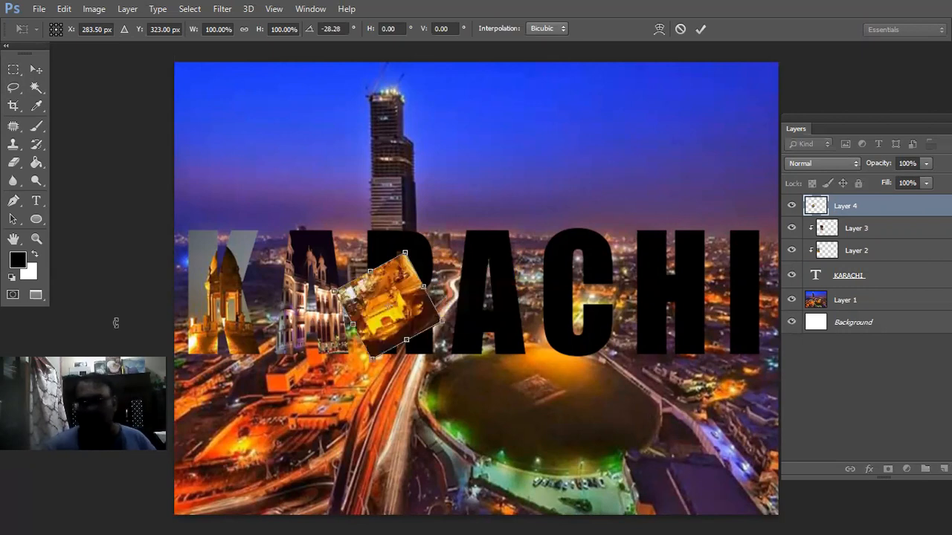
drag(346, 358, 455, 350)
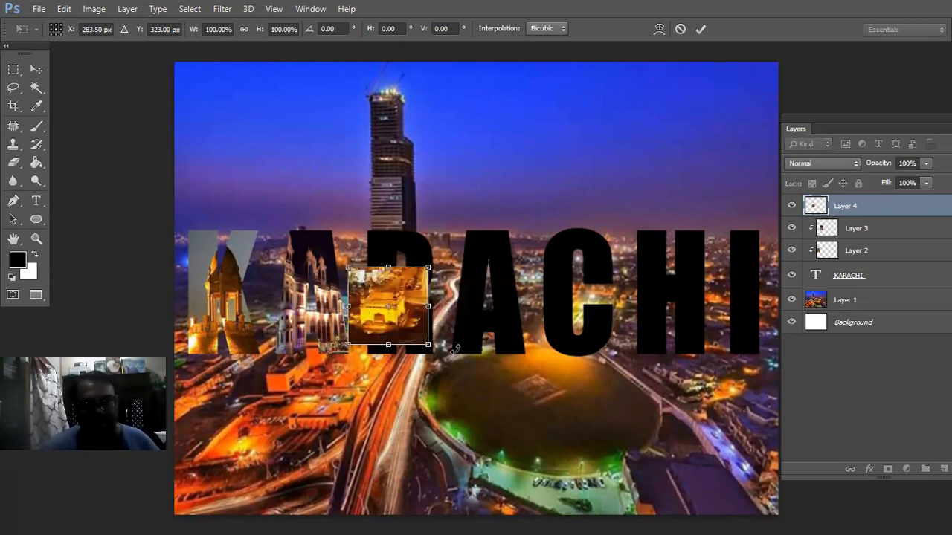
drag(431, 263, 442, 223)
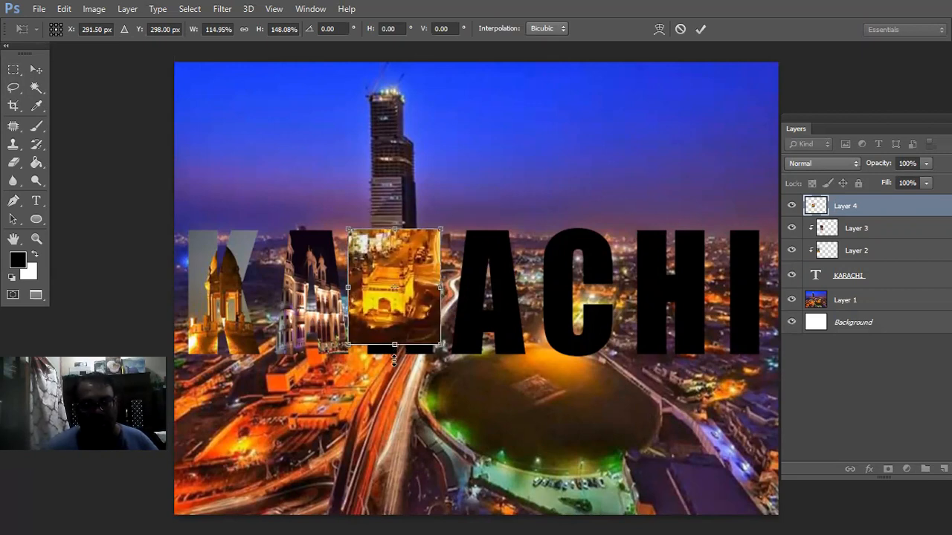
drag(395, 370, 394, 370)
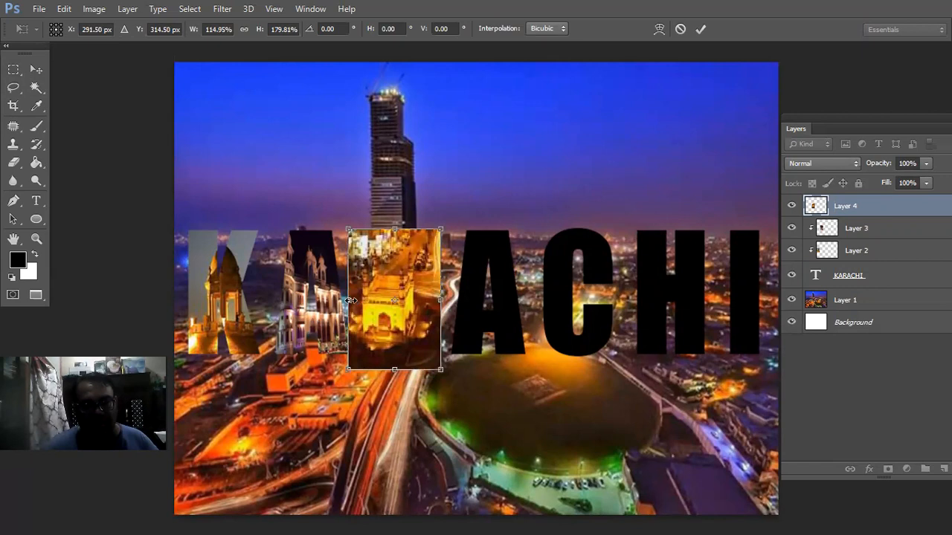
drag(366, 298, 362, 300)
key(Return)
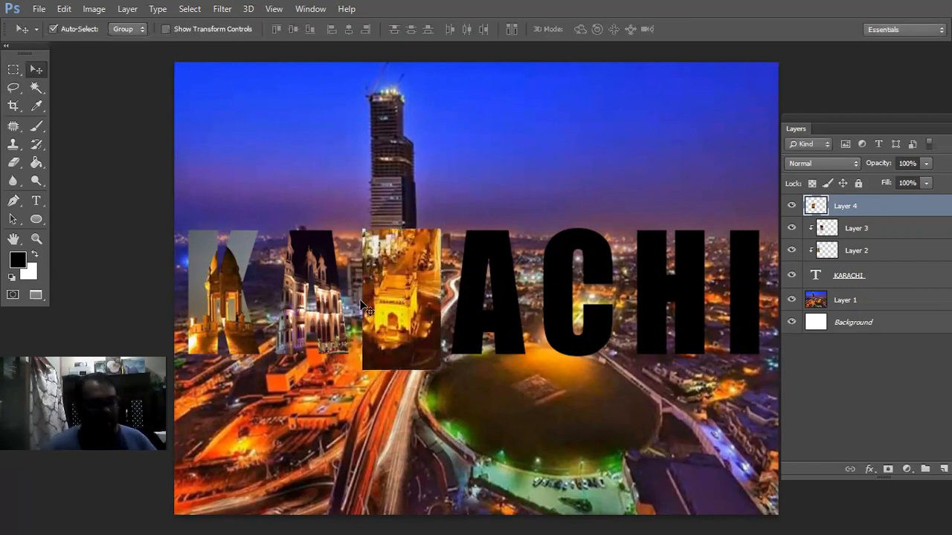
Clip the roundabout monument picture to the KARACHI text layer and shorten it from below to the base of the R.
key(ctrl+alt+g)
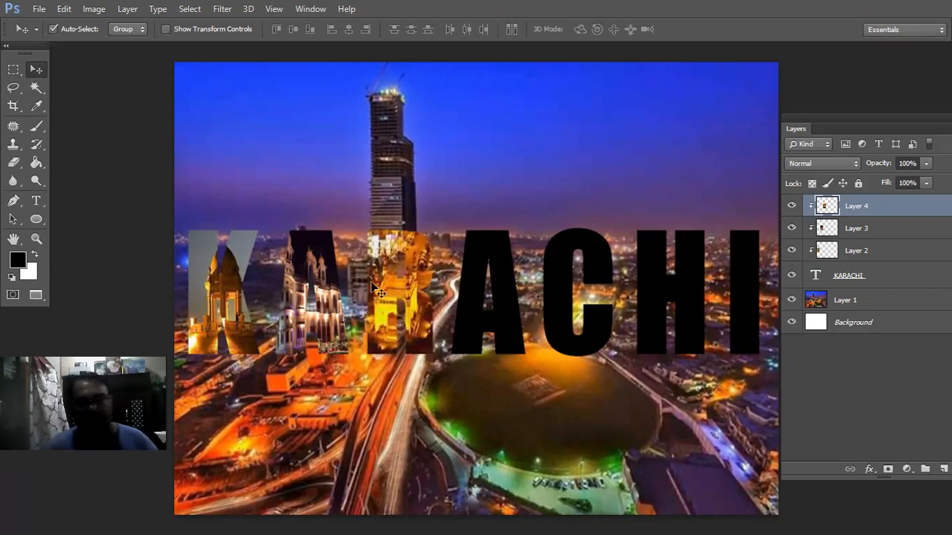
key(ctrl+t)
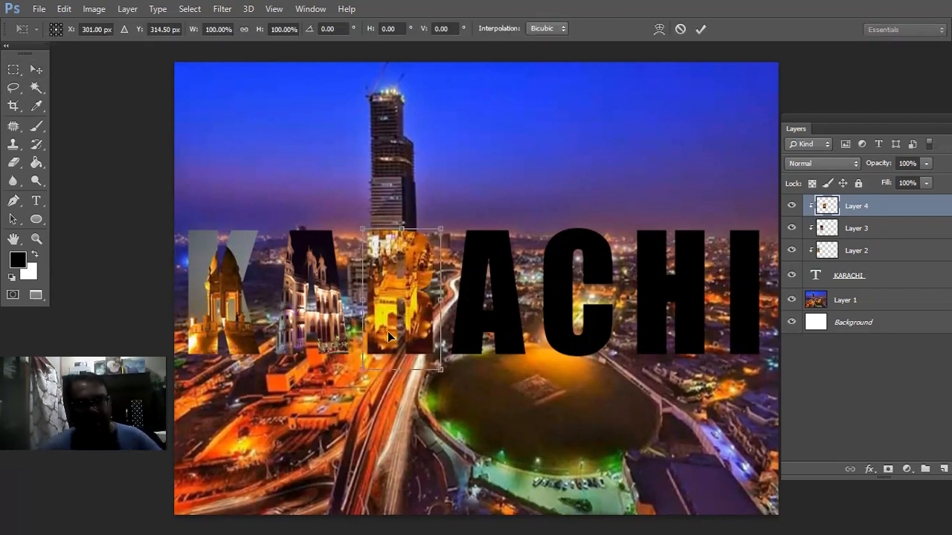
drag(406, 367, 407, 354)
key(Return)
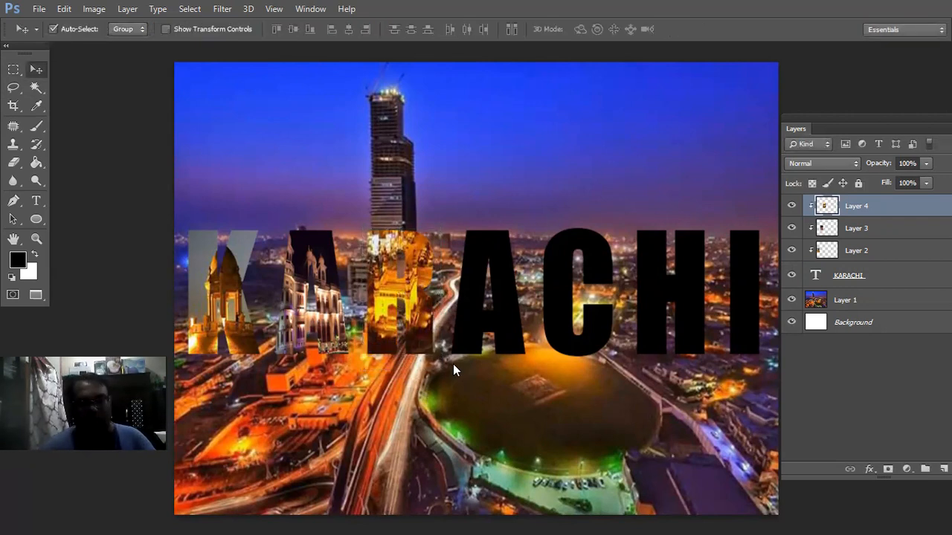
Open another Karachi landmark picture from the Downloads folder.
key(ctrl+o)
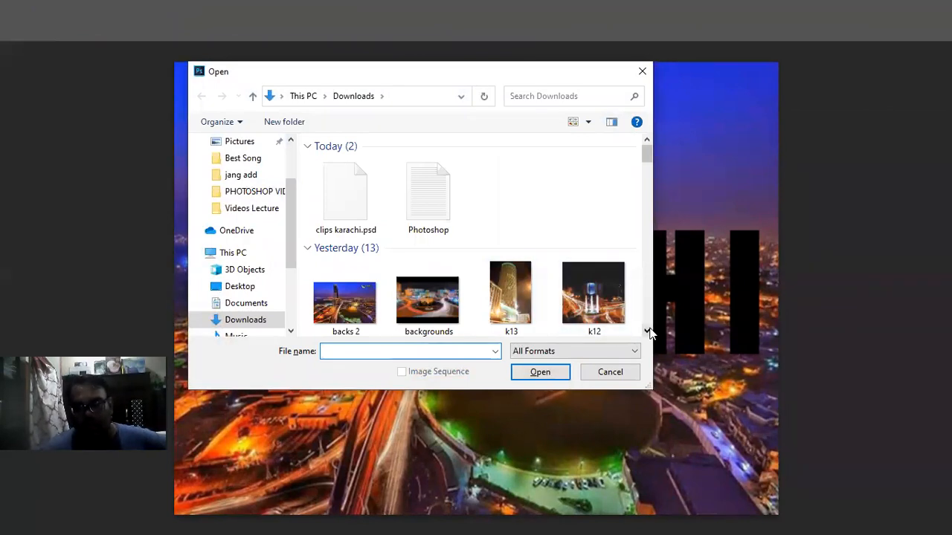
scroll(649, 332, down, 3)
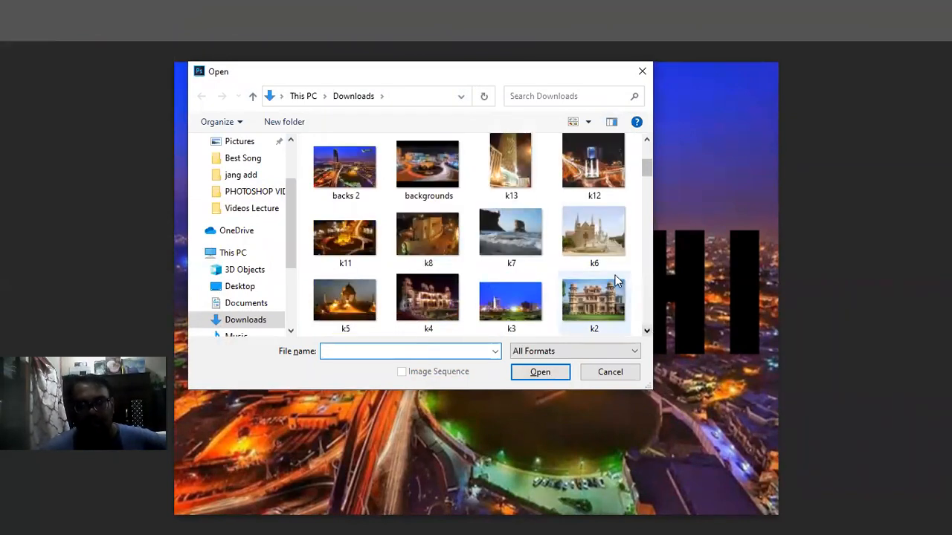
Open the k7 image and paste a rectangular selection of its central area, including both rocks, into the KARACHI composition.
click(487, 232)
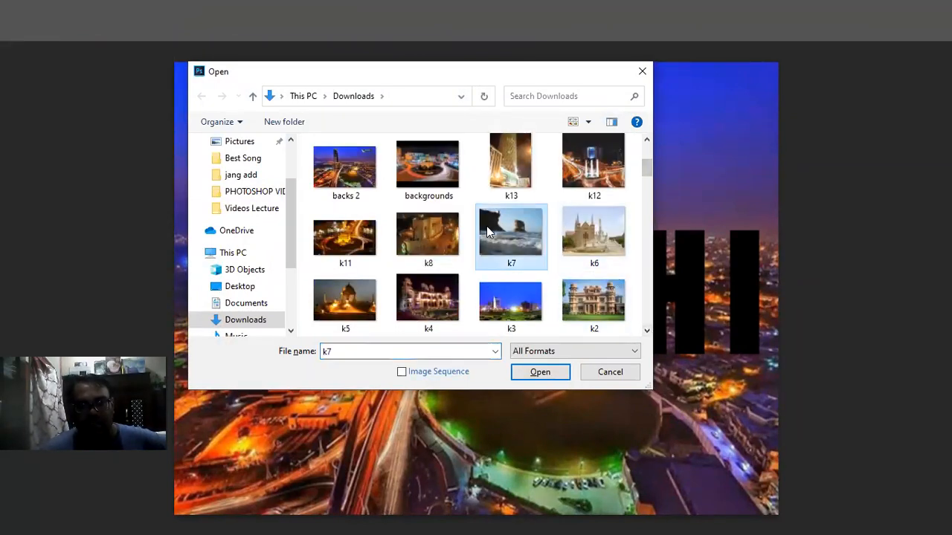
click(540, 372)
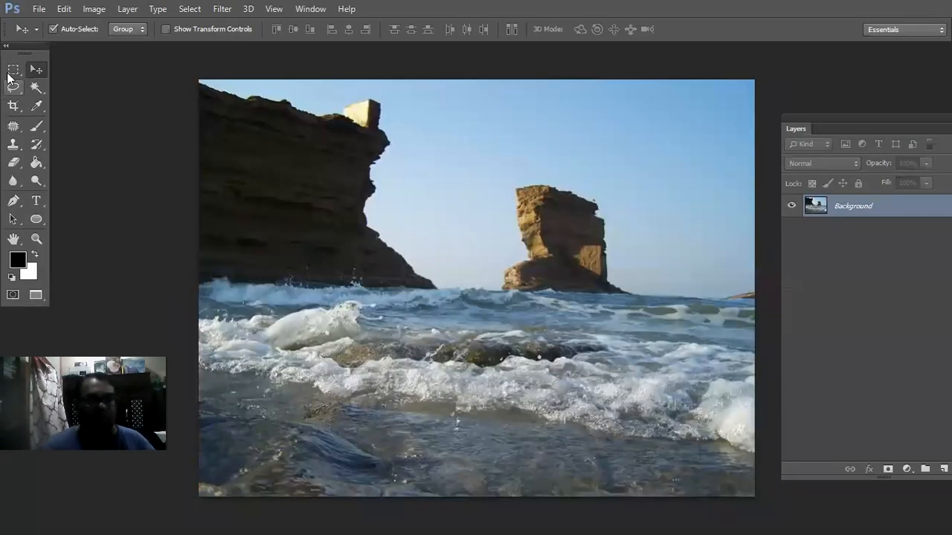
click(12, 71)
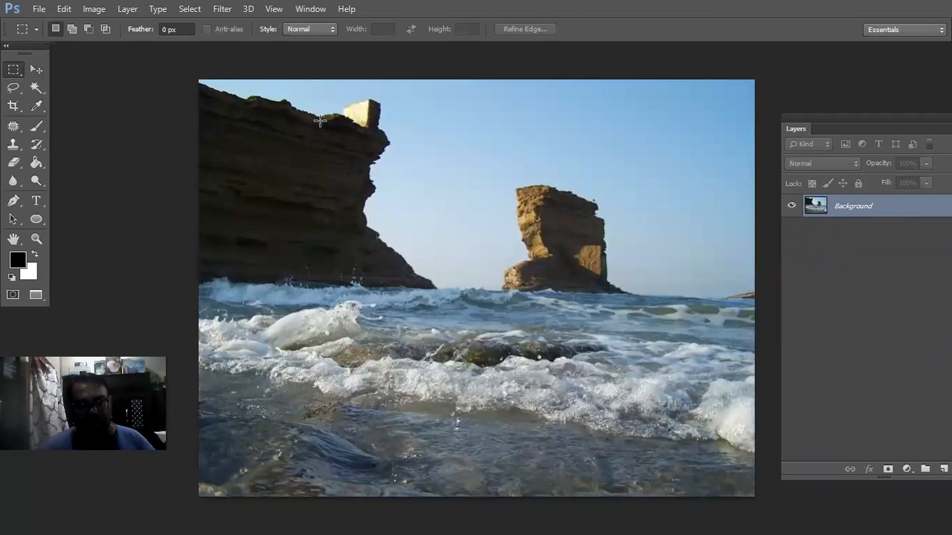
drag(317, 117, 643, 418)
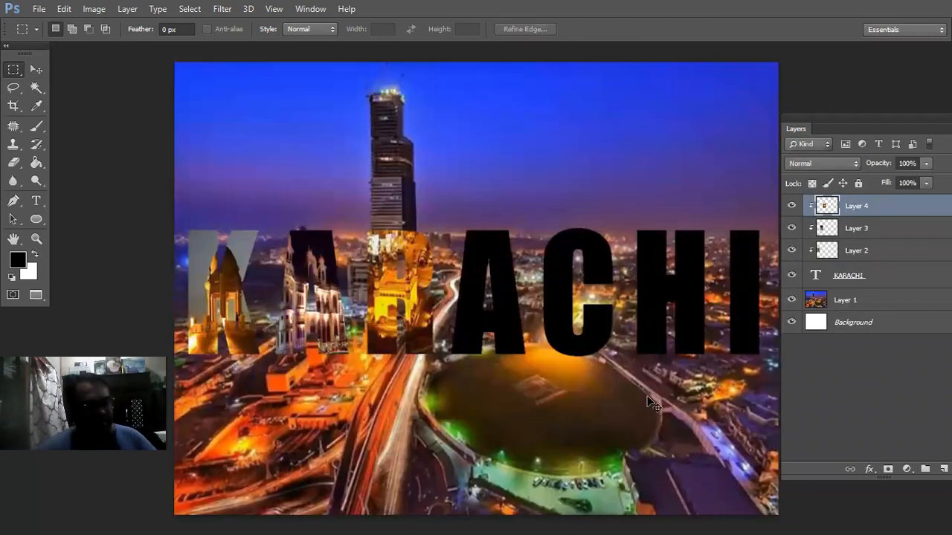
key(ctrl+v)
Scale the pasted beach photo to about 26% width, fit it over the second A, and clip it to the KARACHI text.
click(37, 69)
key(ctrl+t)
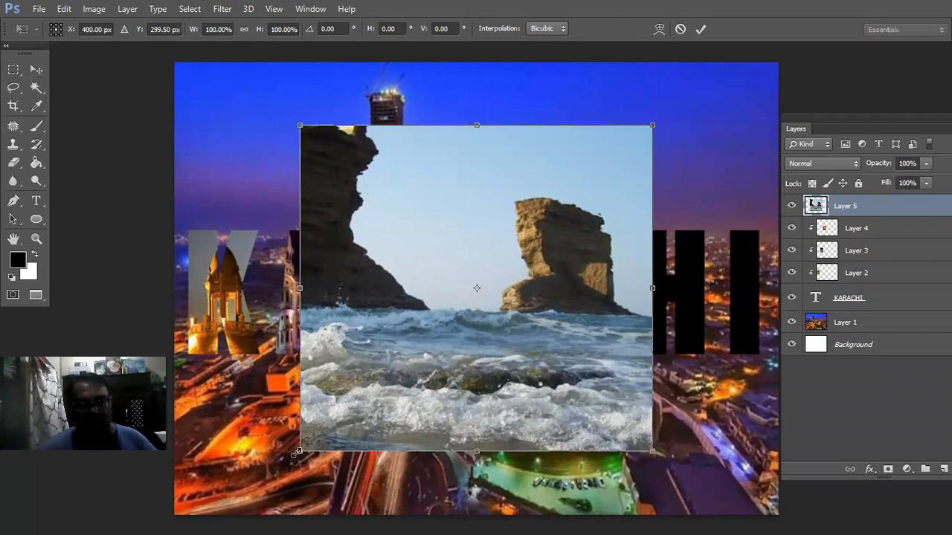
drag(360, 409, 425, 356)
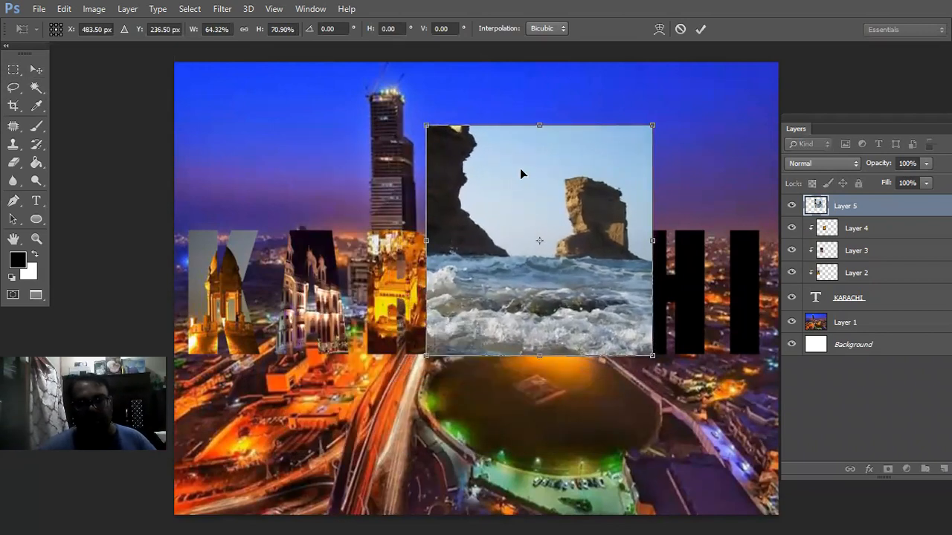
mouse_move(526, 189)
mouse_down()
mouse_move(526, 200)
mouse_move(526, 190)
mouse_up()
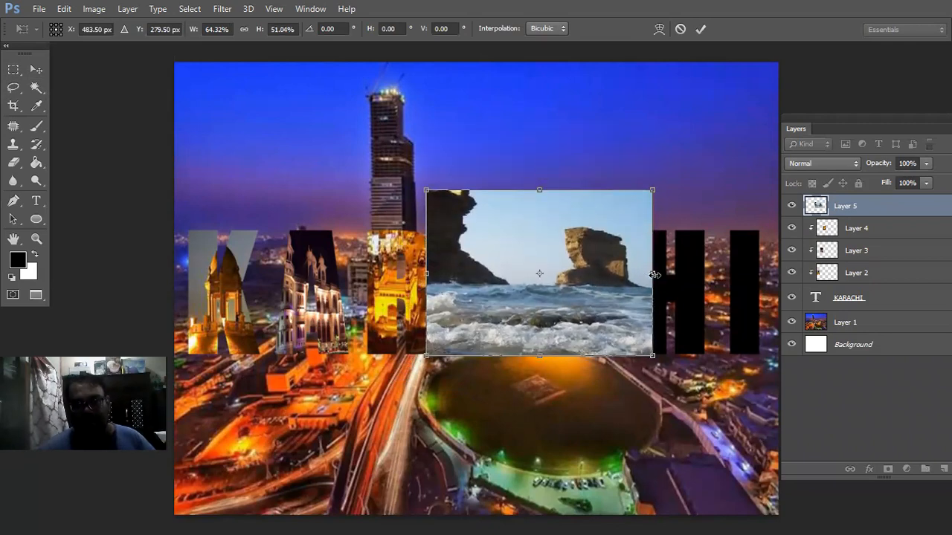
drag(582, 285, 533, 297)
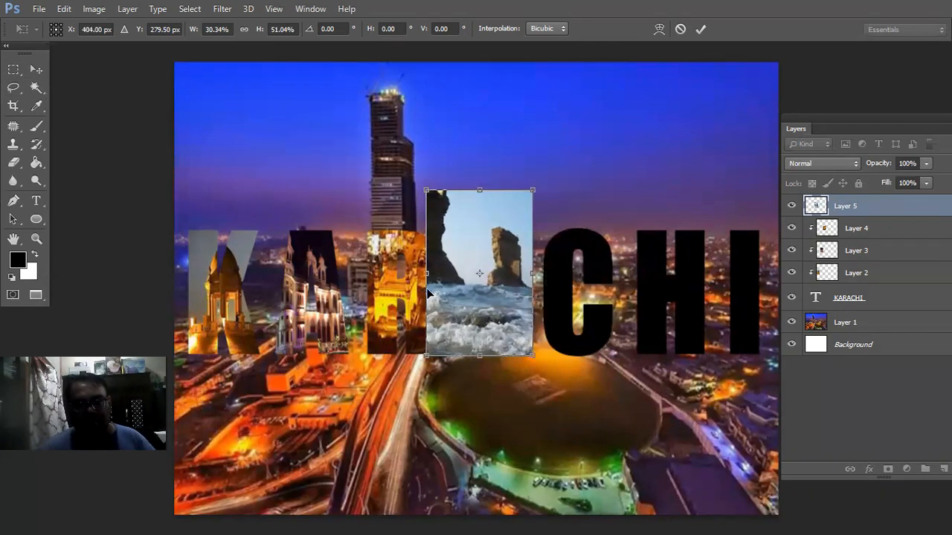
mouse_move(454, 278)
mouse_down()
mouse_move(472, 280)
mouse_move(442, 281)
mouse_up()
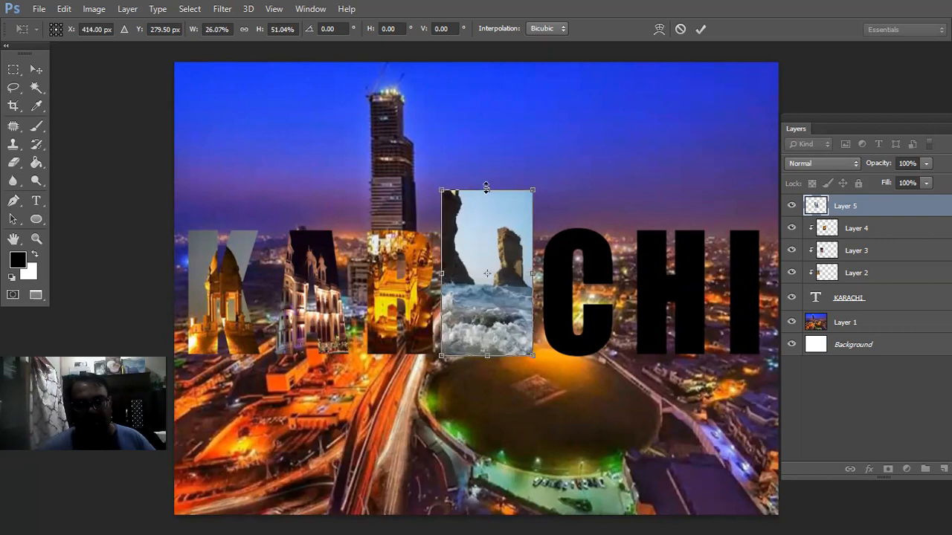
drag(487, 190, 488, 222)
key(Return)
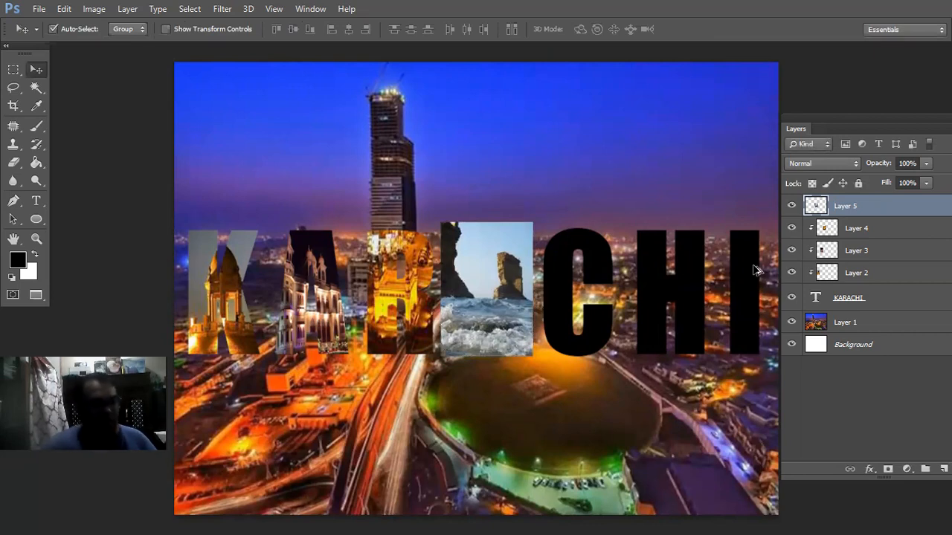
key(ctrl+alt+g)
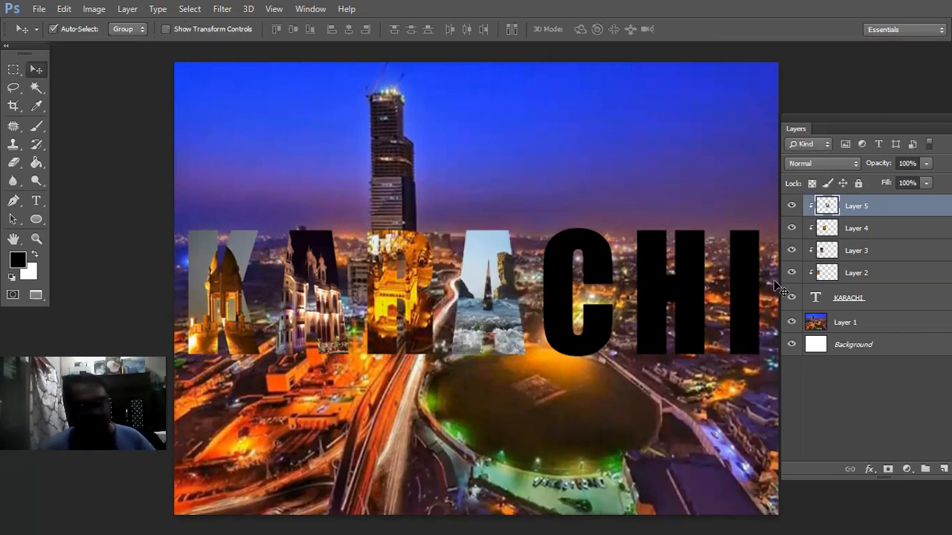
Narrow the clipped beach photo to about 91% width, bringing its edge closer to the second A.
key(ctrl+t)
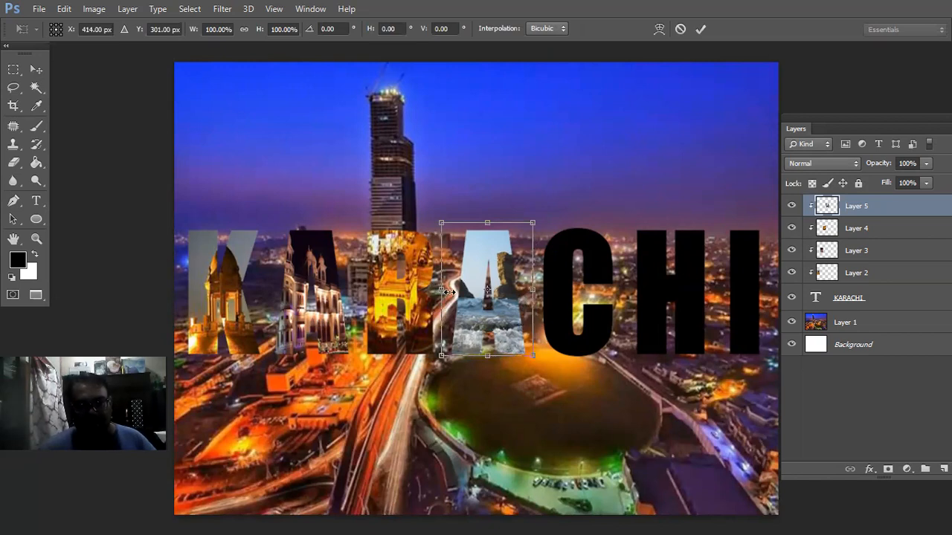
mouse_move(451, 293)
mouse_down()
mouse_move(463, 294)
mouse_move(449, 294)
mouse_up()
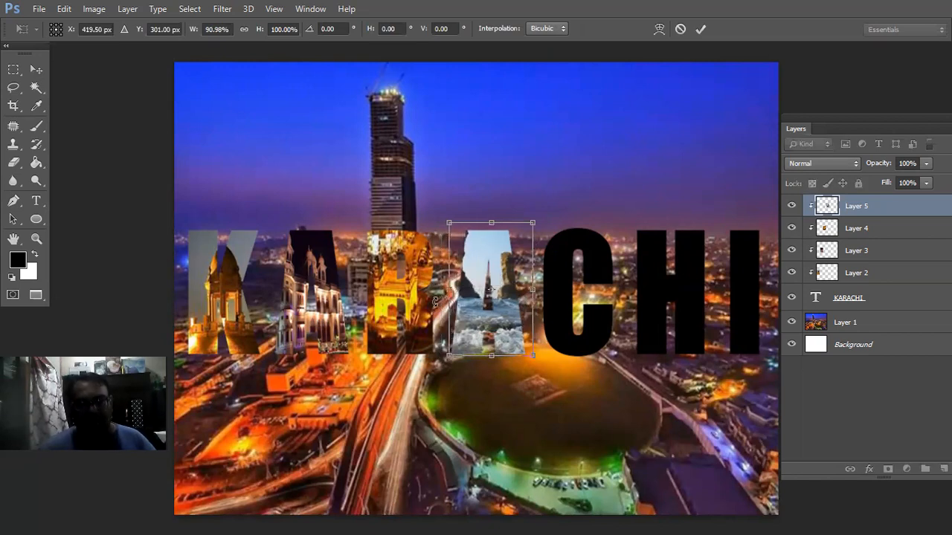
key(Return)
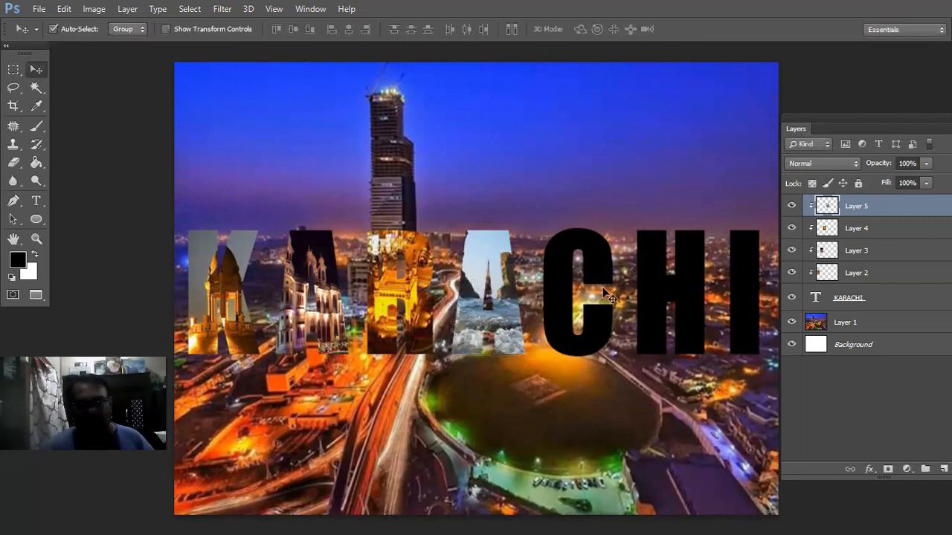
Open the k6 cathedral image from the Downloads folder.
key(ctrl+o)
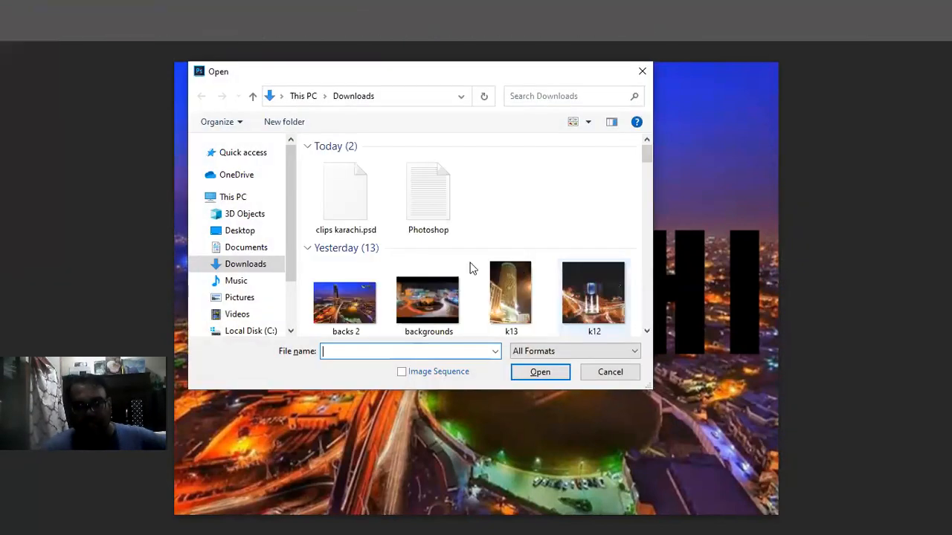
click(646, 331)
click(646, 331)
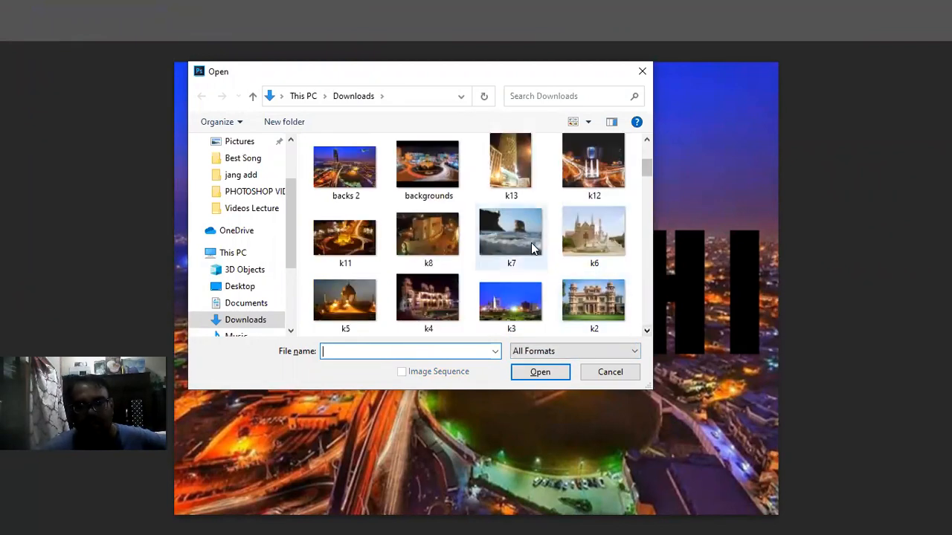
click(595, 235)
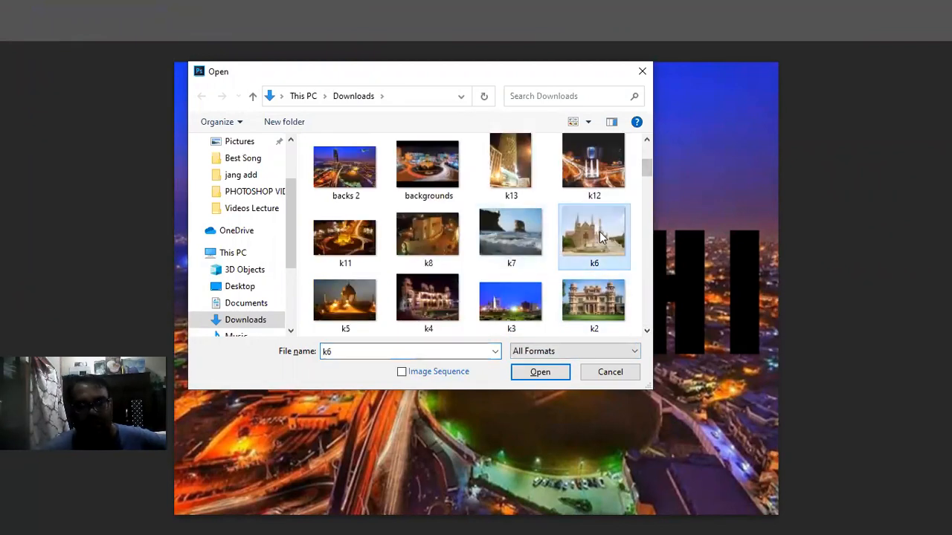
click(534, 371)
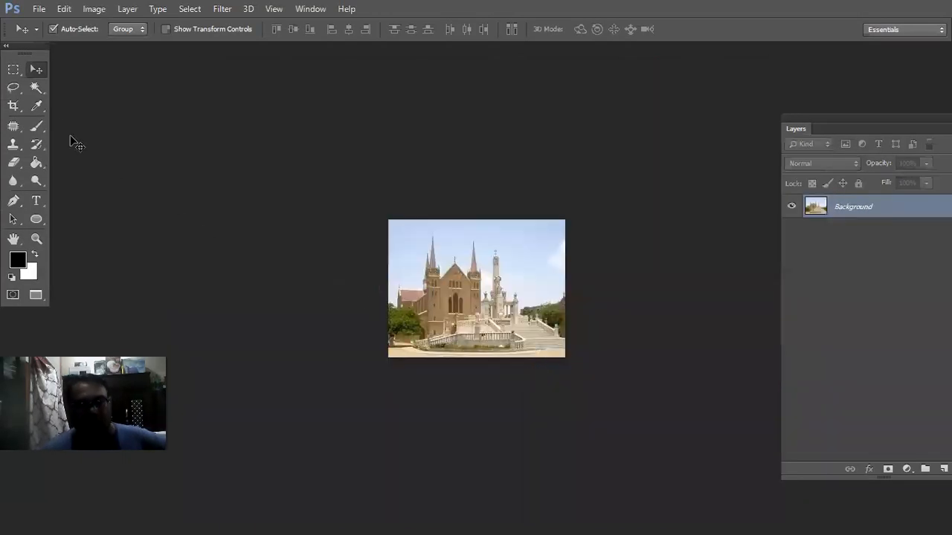
Copy most of the cathedral photo with a rectangular selection and paste it into the KARACHI composition.
click(13, 69)
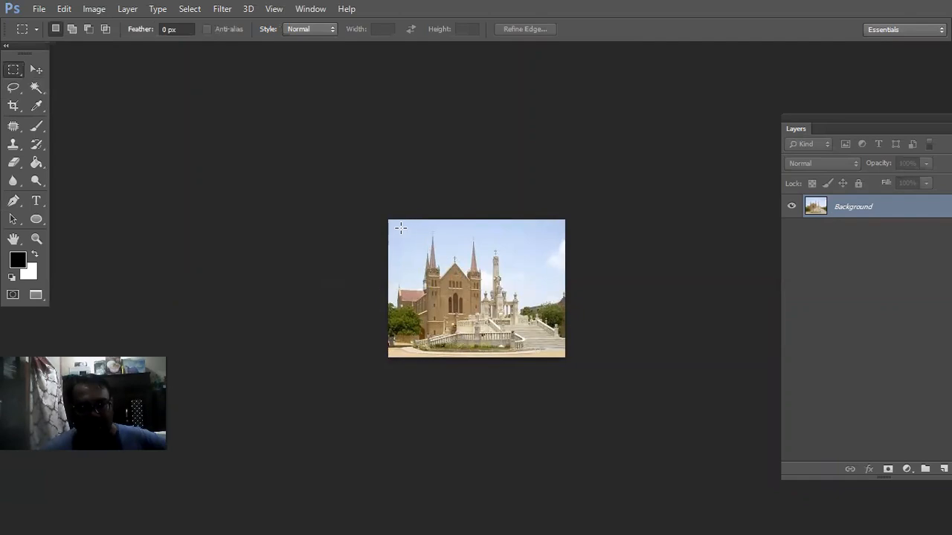
drag(525, 360, 528, 353)
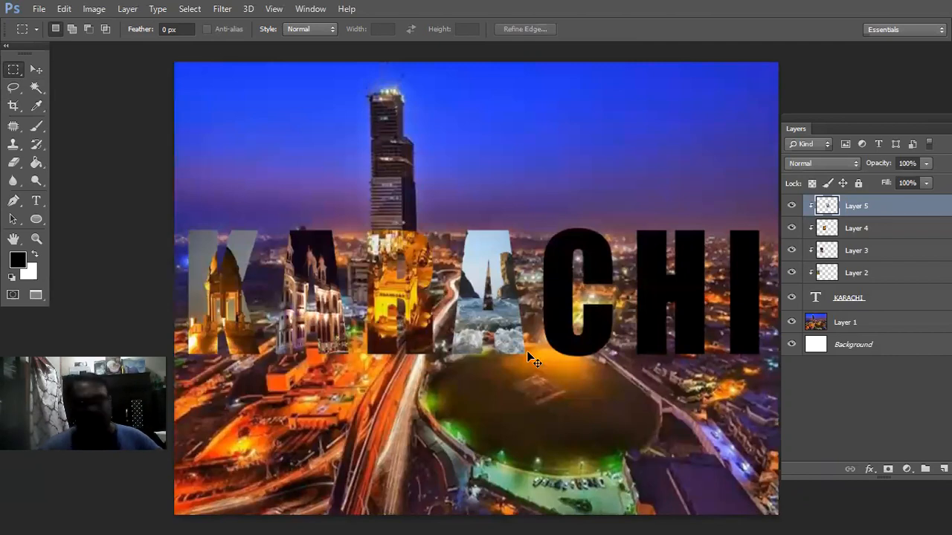
key(ctrl+v)
key(v)
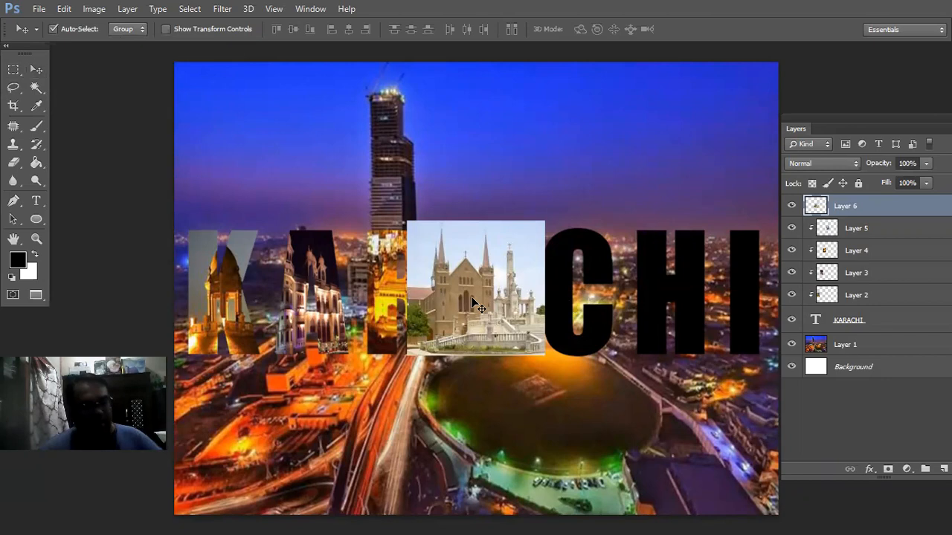
Fit the cathedral photo over the letter C at about 64% width and 115% height, and clip it to the KARACHI text.
key(ctrl+t)
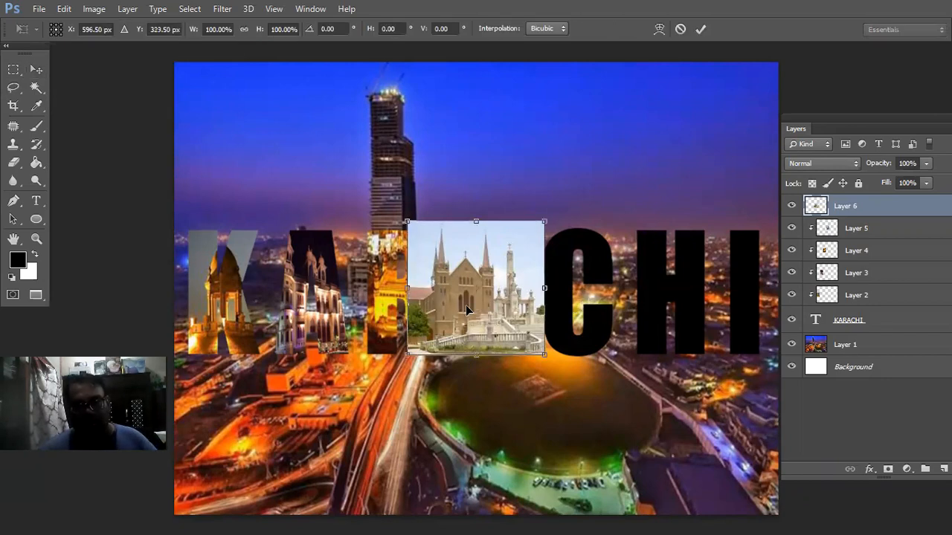
drag(402, 220, 406, 221)
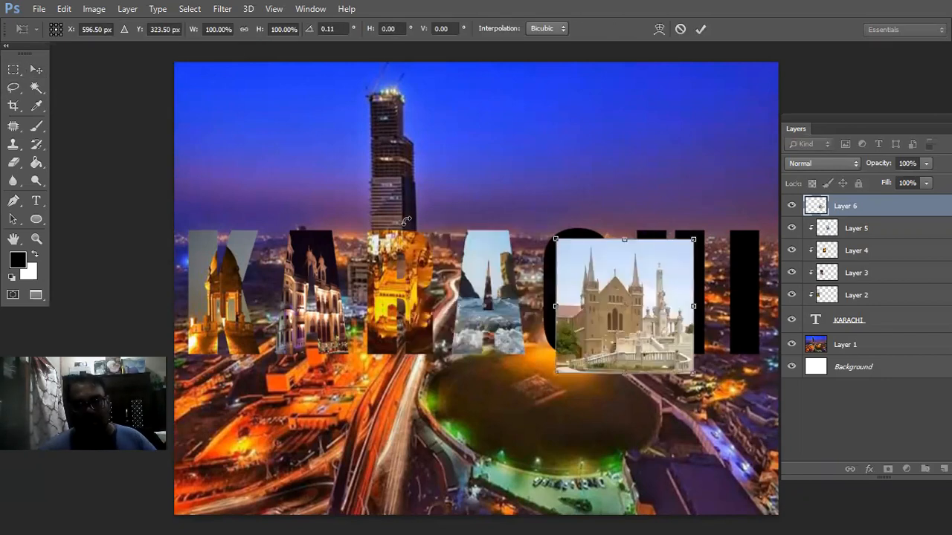
drag(641, 302, 593, 283)
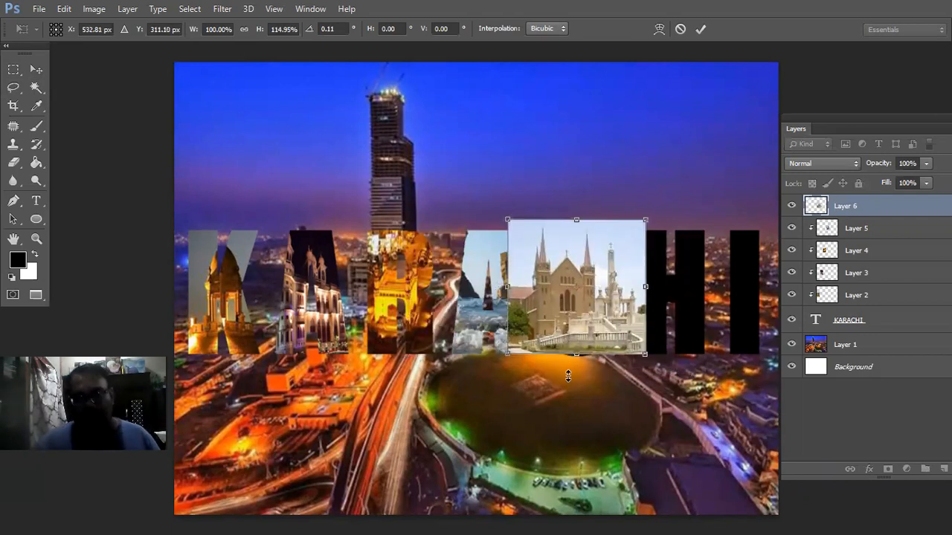
drag(573, 380, 574, 398)
drag(656, 296, 621, 300)
mouse_move(516, 300)
mouse_down()
mouse_move(546, 305)
mouse_move(532, 307)
mouse_up()
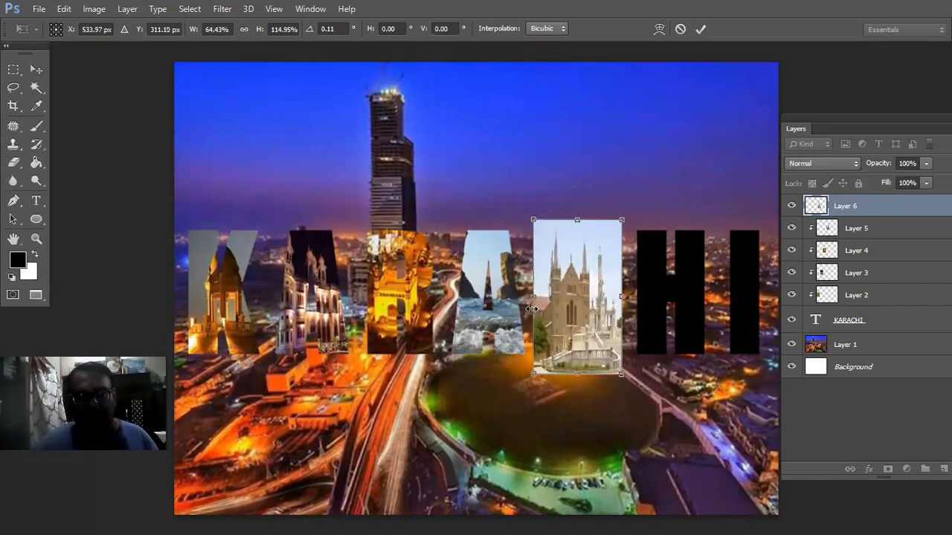
key(Return)
key(ctrl+alt+g)
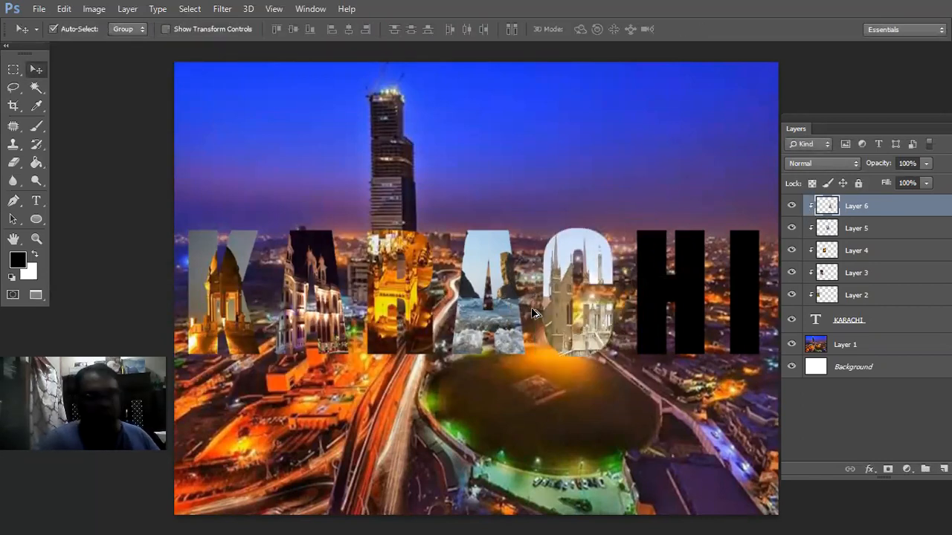
Adjust the clipped cathedral photo's height to about 178 px so it closely covers the letter C.
key(ctrl+t)
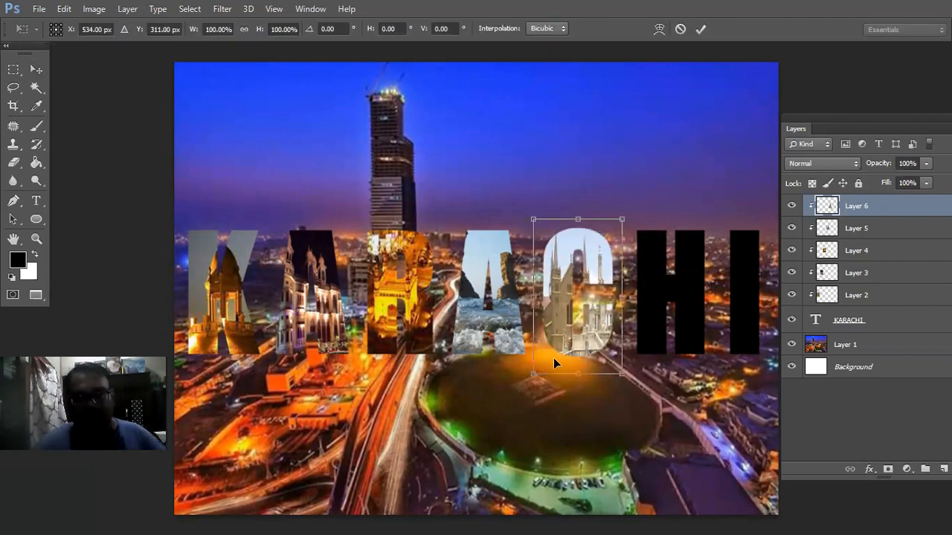
drag(580, 364, 580, 346)
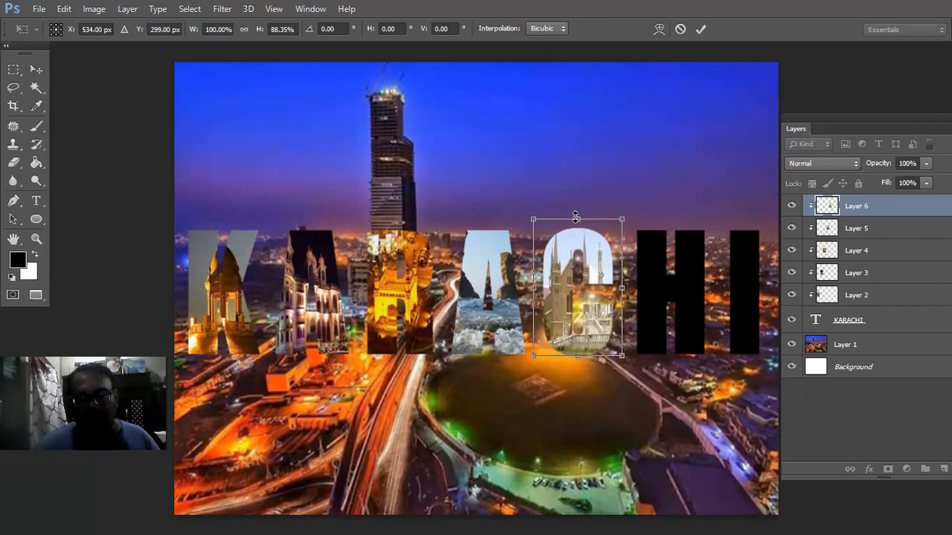
drag(574, 220, 572, 229)
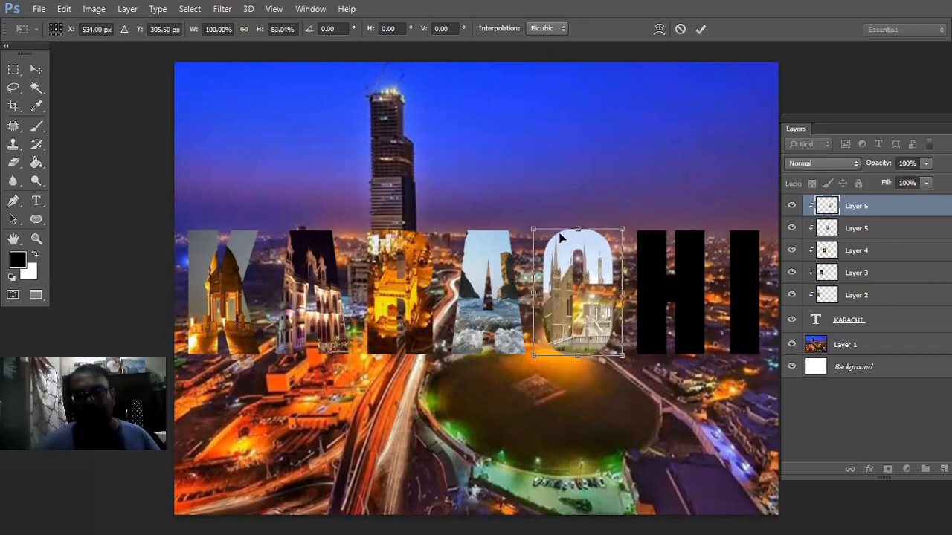
key(Return)
key(ctrl+t)
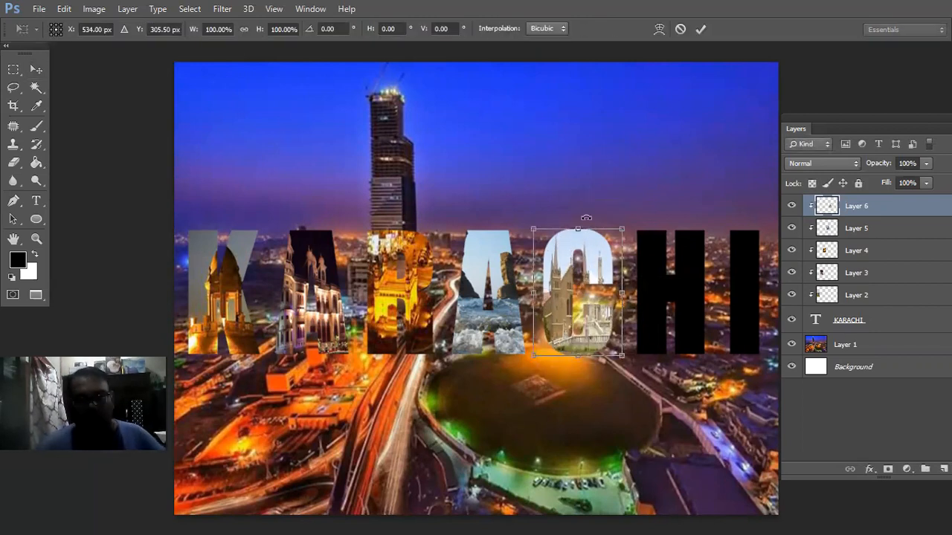
click(586, 217)
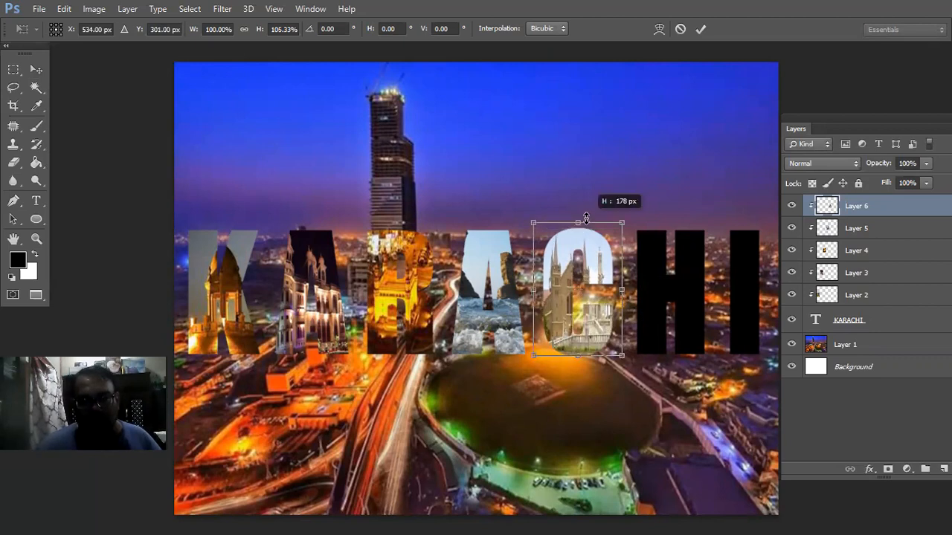
key(Return)
Open the k13 tower image from the Downloads folder, copy the whole picture, and paste it into the KARACHI composition.
key(ctrl+o)
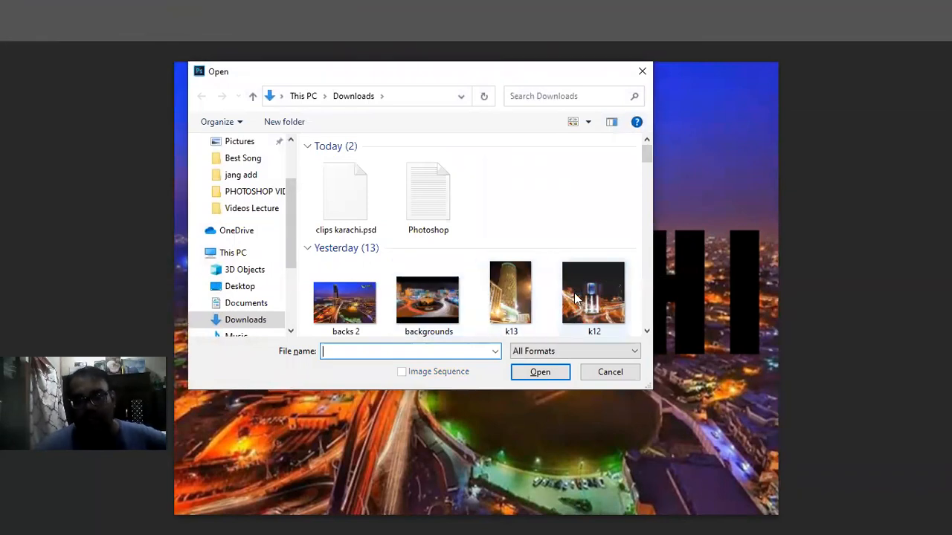
click(511, 293)
click(539, 372)
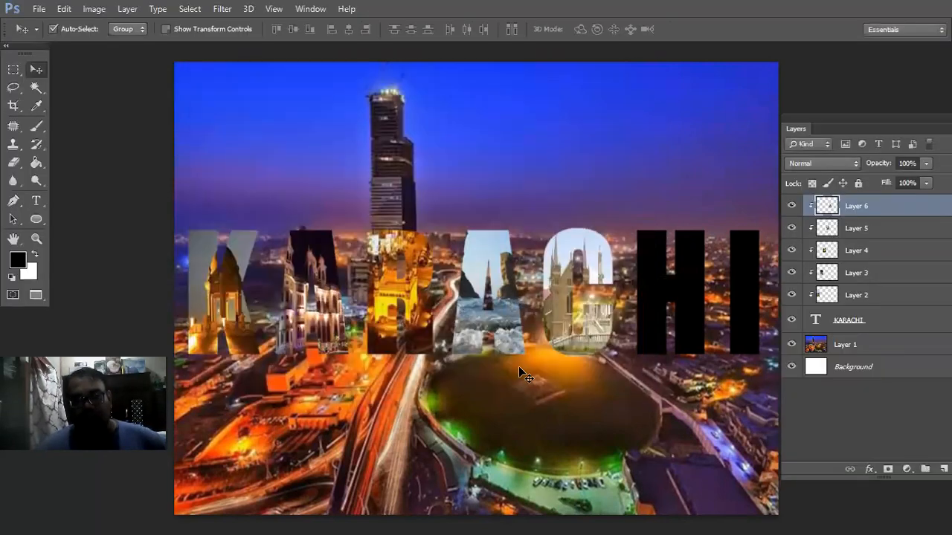
key(ctrl+a)
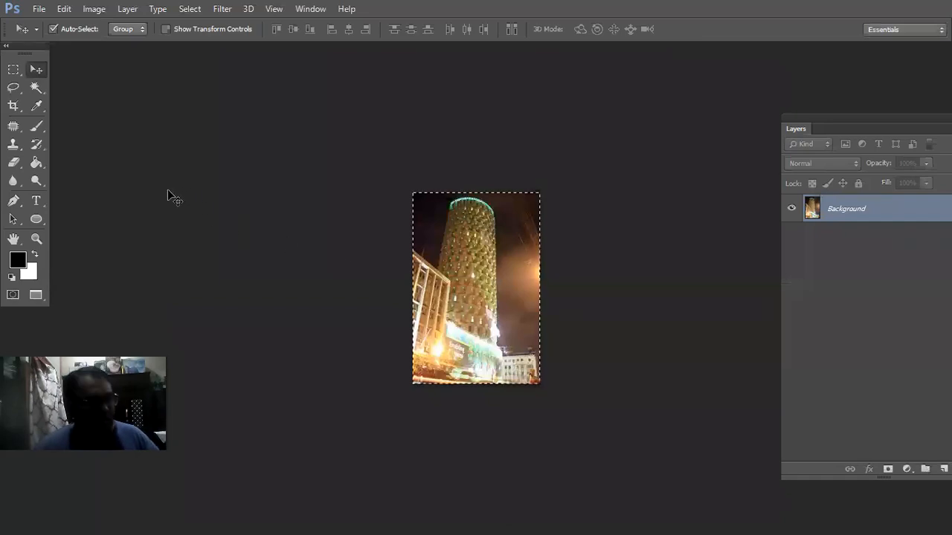
key(ctrl+Tab)
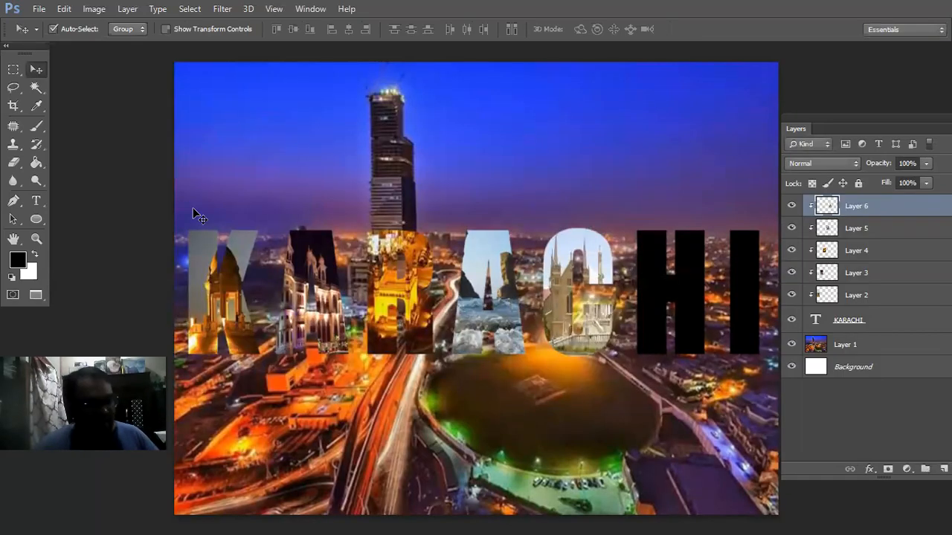
key(ctrl+v)
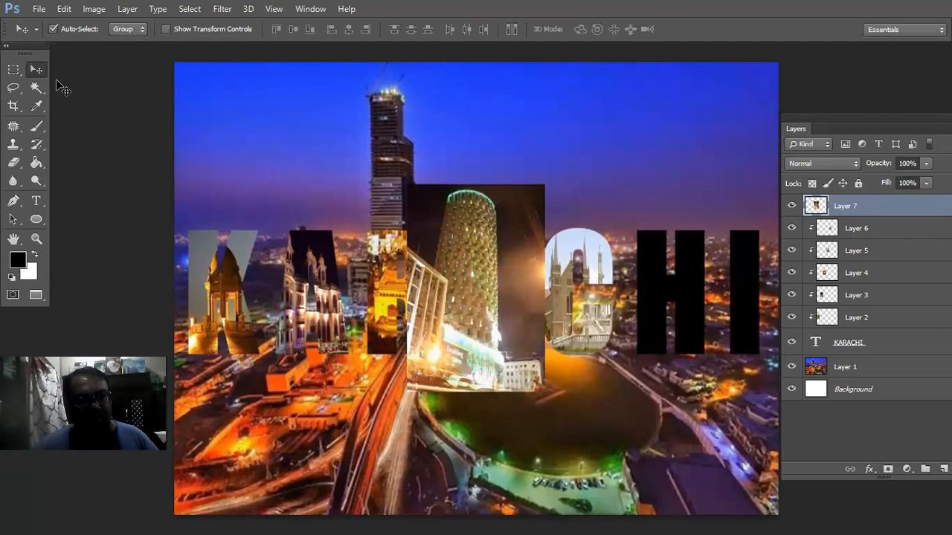
Scale the tower photo to about 65% width and 70% height, place it near the letter H, and clip it to the KARACHI text.
key(ctrl+t)
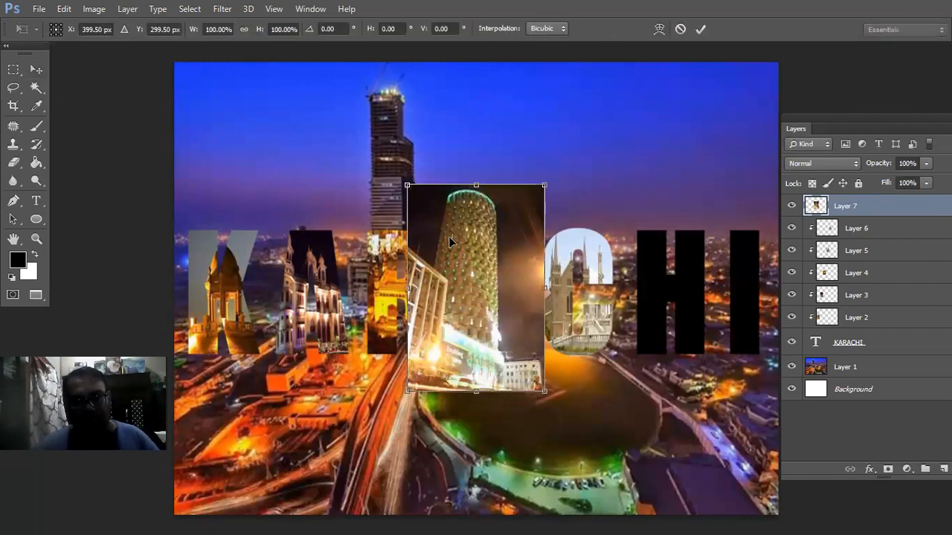
drag(448, 232, 652, 257)
drag(611, 418, 658, 354)
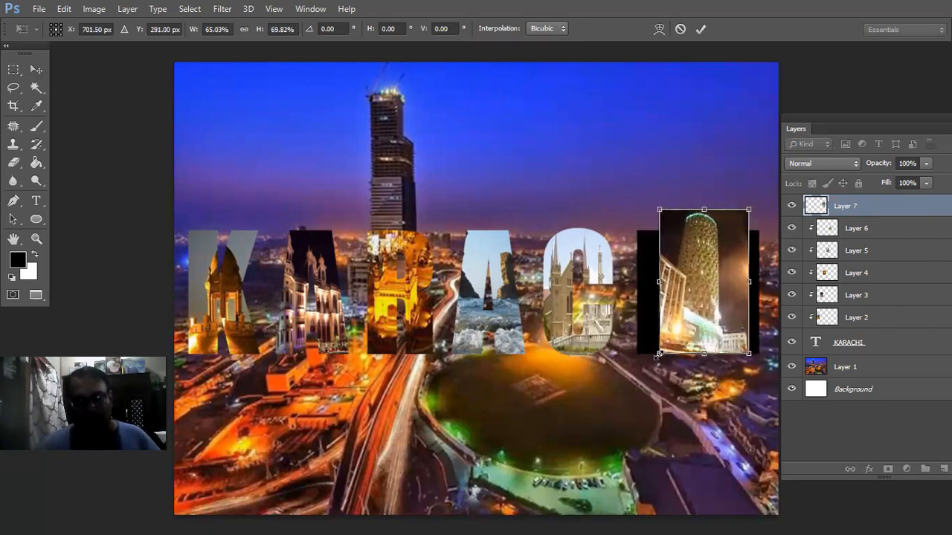
key(Return)
drag(711, 308, 645, 321)
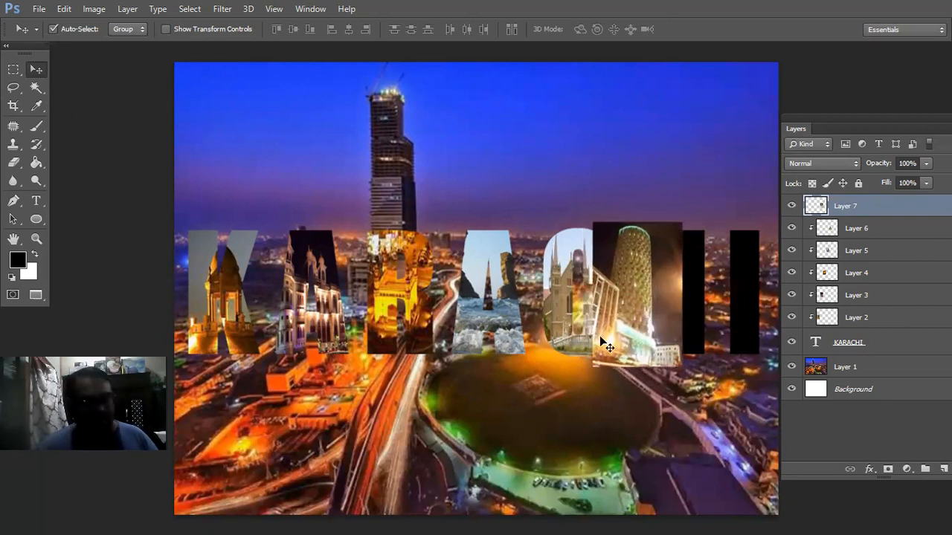
key(ctrl+alt+g)
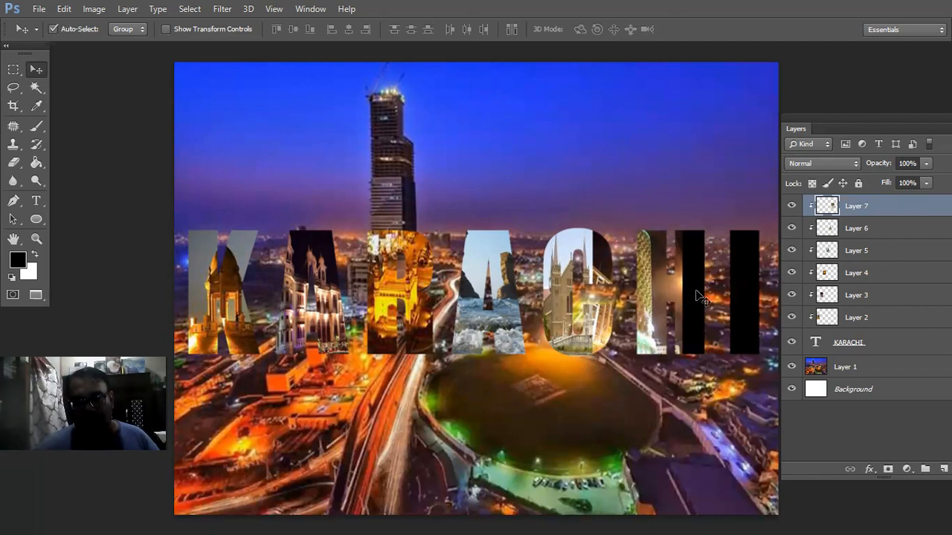
Shift the clipped tower photo onto the letter H, narrow it to about 50% width, and reduce its height to match the letter.
drag(661, 296, 680, 293)
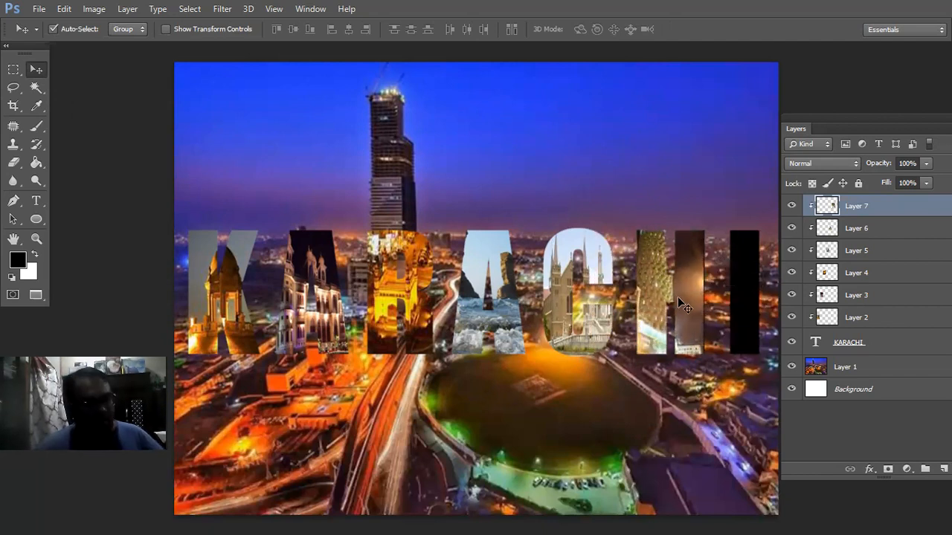
key(ctrl+t)
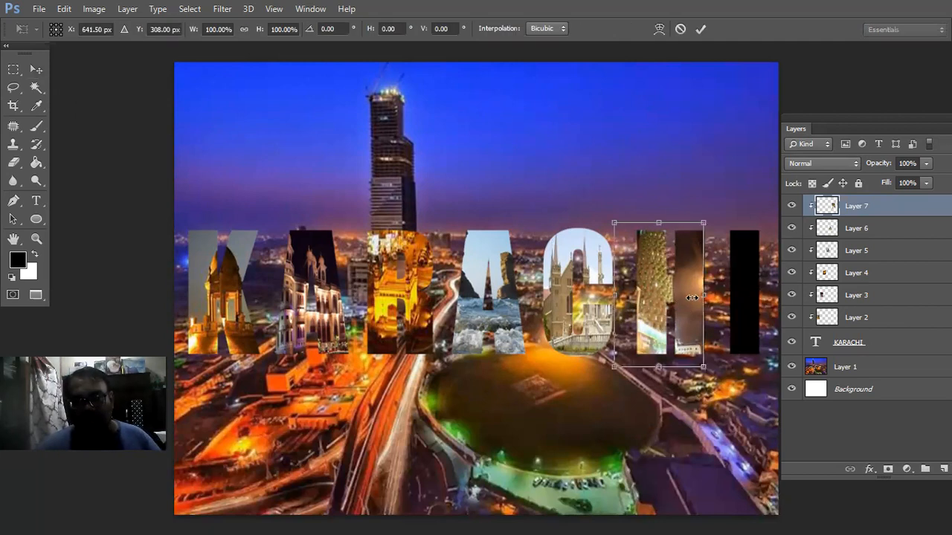
drag(703, 295, 632, 305)
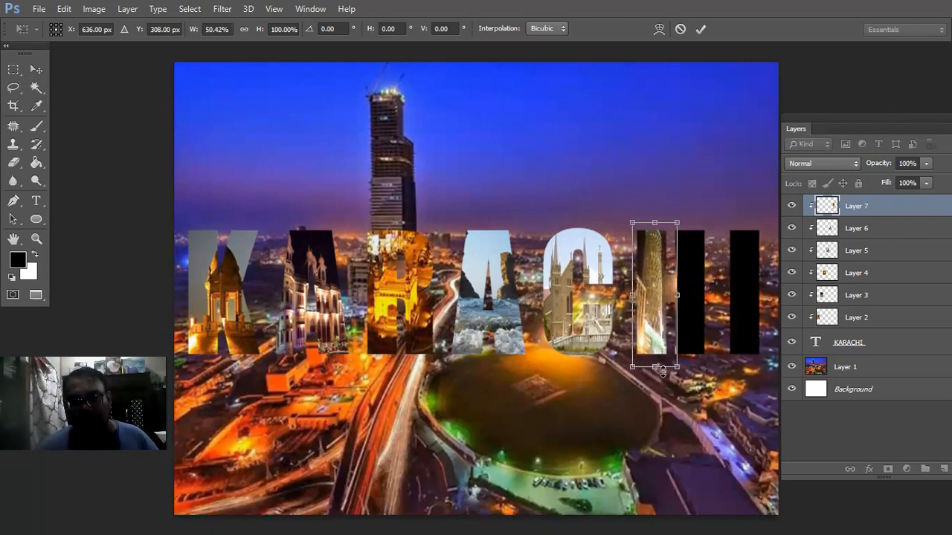
drag(659, 362, 659, 354)
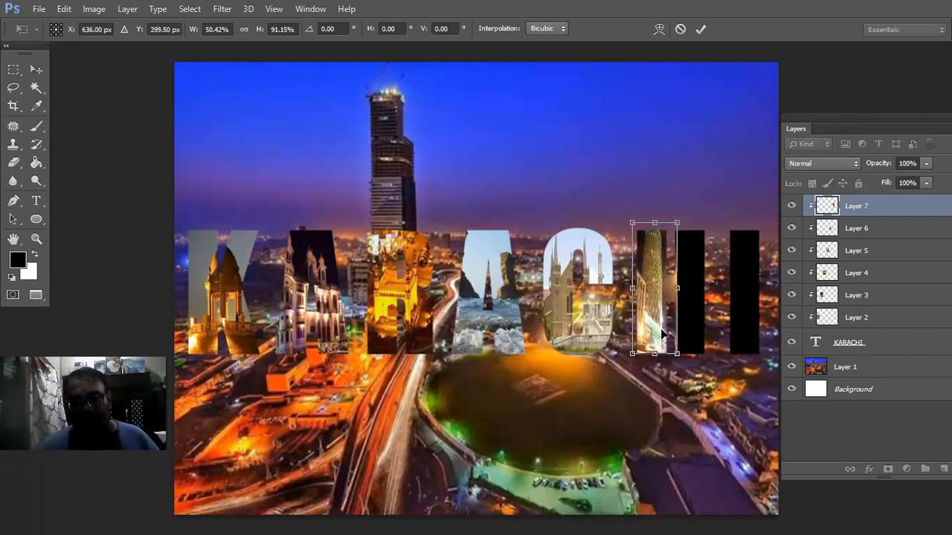
mouse_move(650, 233)
mouse_down()
mouse_move(651, 215)
mouse_move(650, 232)
mouse_up()
key(Return)
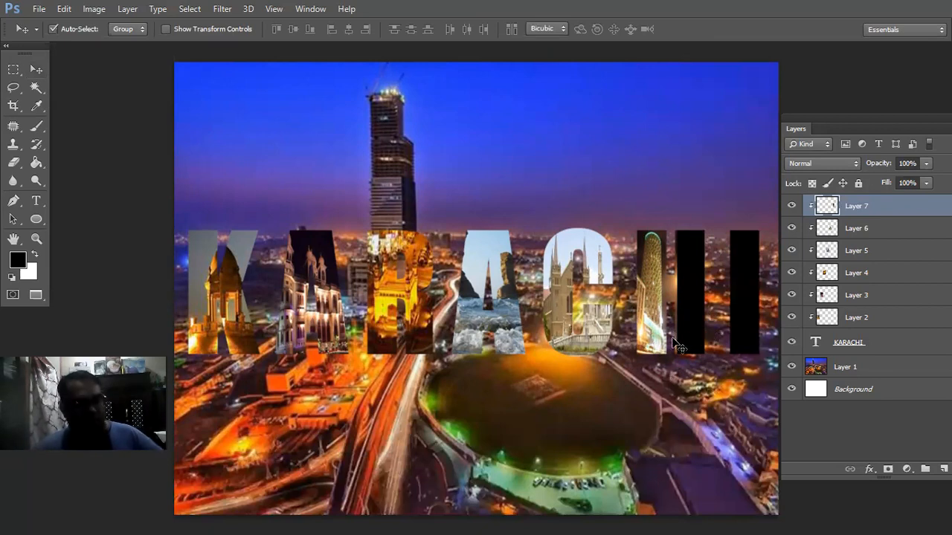
Widen the clipped tower photo to about 203% so it covers the full width of the letter H.
key(ctrl+t)
drag(683, 294, 723, 295)
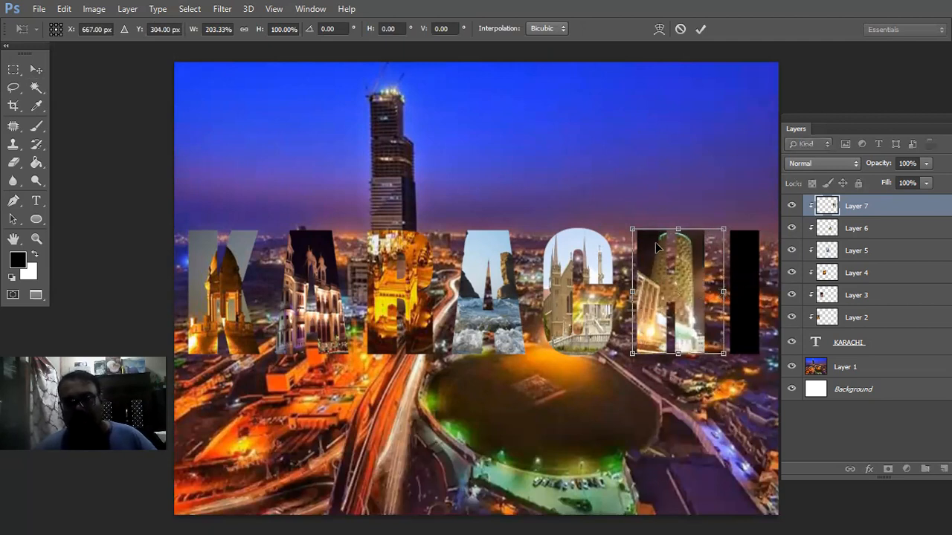
drag(678, 214, 679, 216)
key(Return)
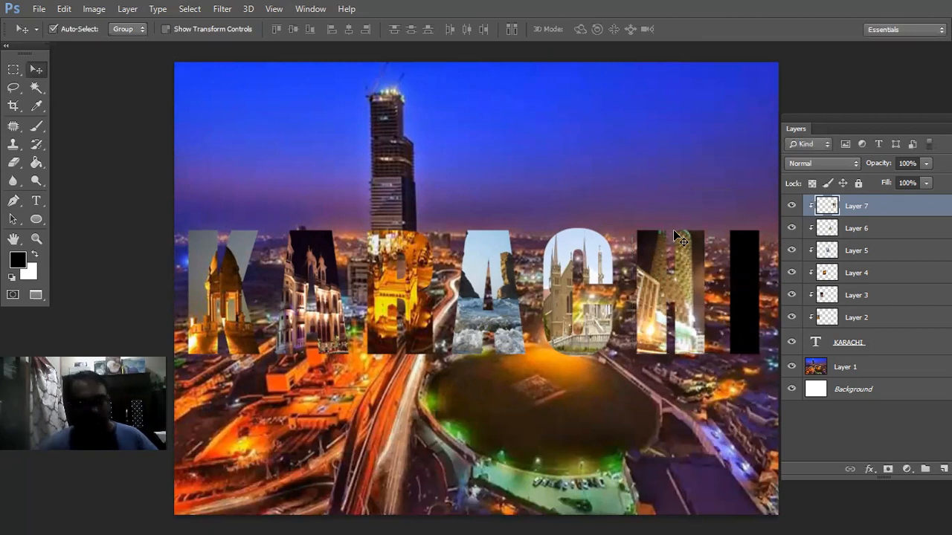
Open the k12 image from the Downloads folder and copy a rectangular selection around the three-pillar monument into the KARACHI composition.
key(ctrl+o)
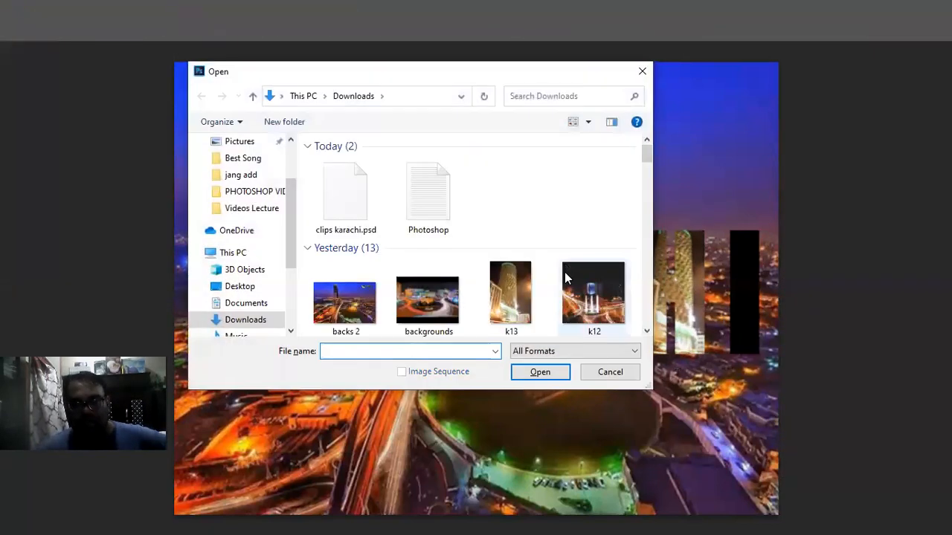
click(577, 298)
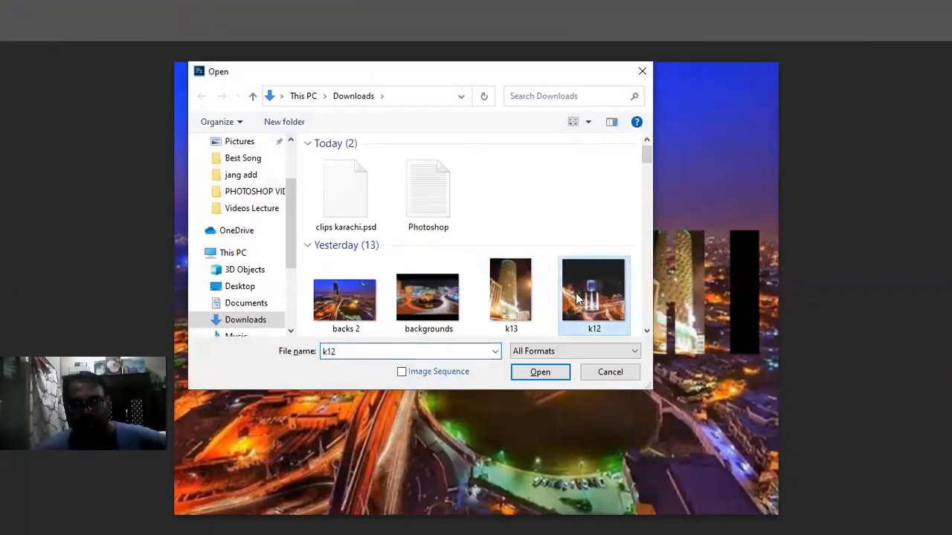
click(552, 372)
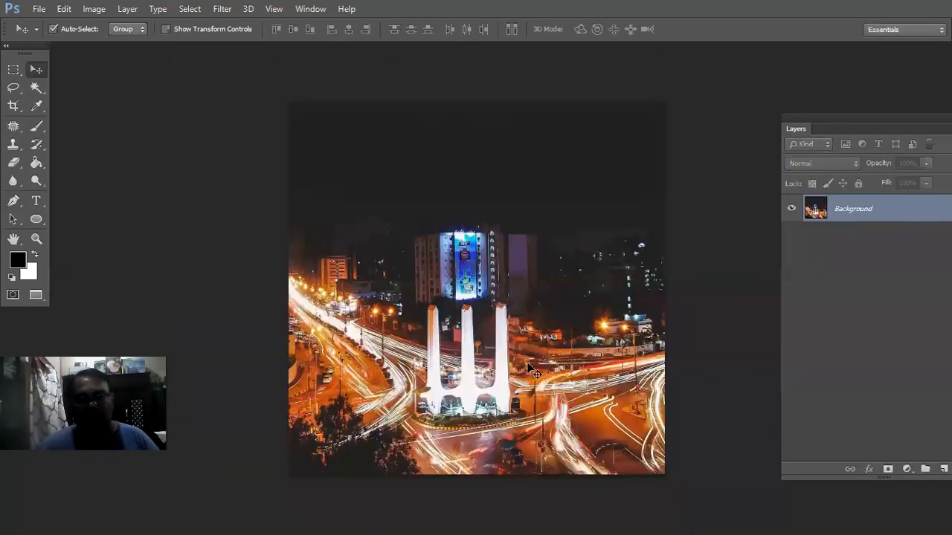
click(14, 69)
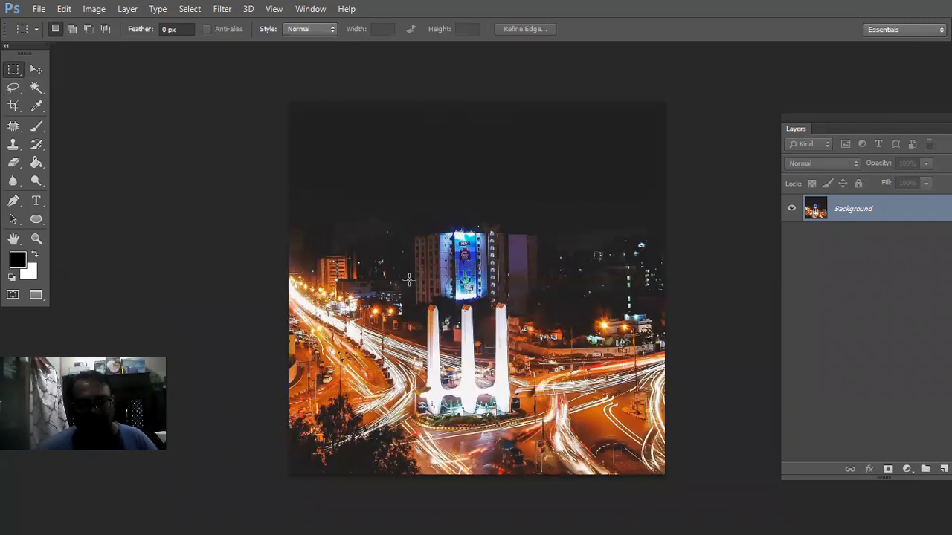
mouse_move(413, 283)
mouse_down()
mouse_move(483, 338)
mouse_move(542, 439)
mouse_up()
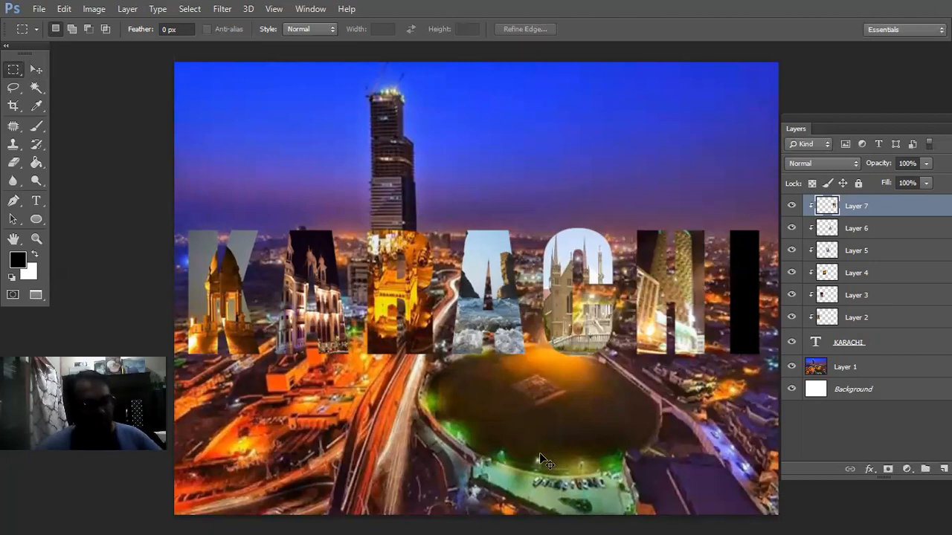
key(ctrl+v)
Scale the monument photo to about 38% width, place it over the letter I, stretch it past the letter's base, and clip it to the text.
key(ctrl+t)
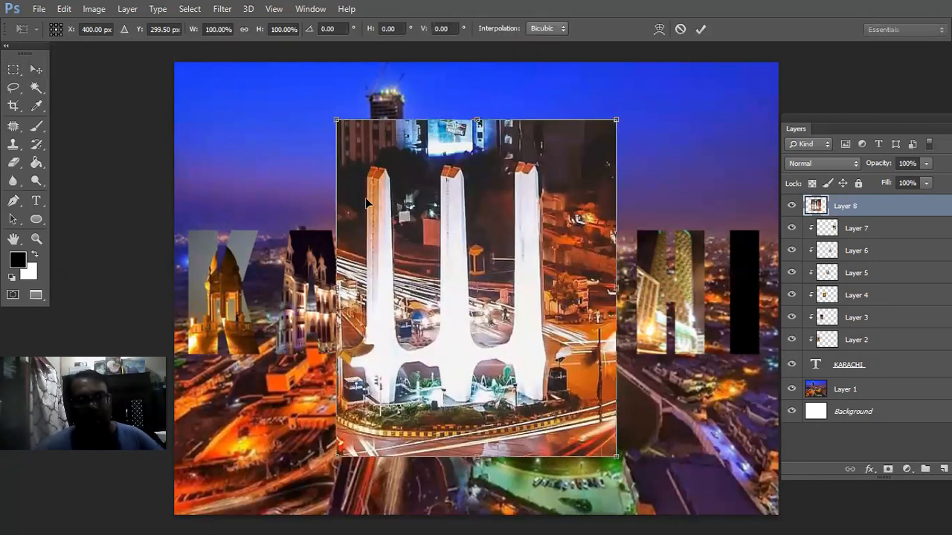
drag(524, 362, 501, 339)
drag(554, 373, 745, 243)
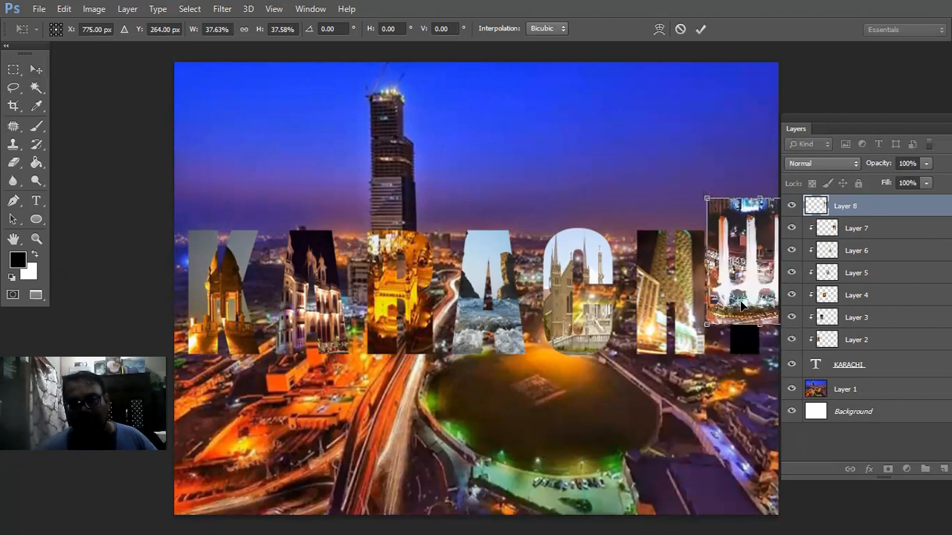
drag(741, 284, 733, 297)
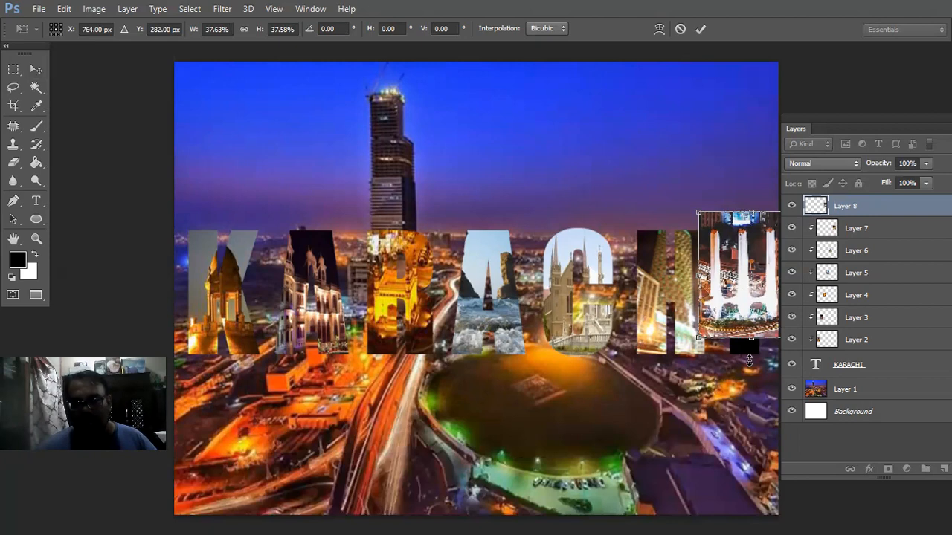
drag(739, 338, 747, 365)
key(Return)
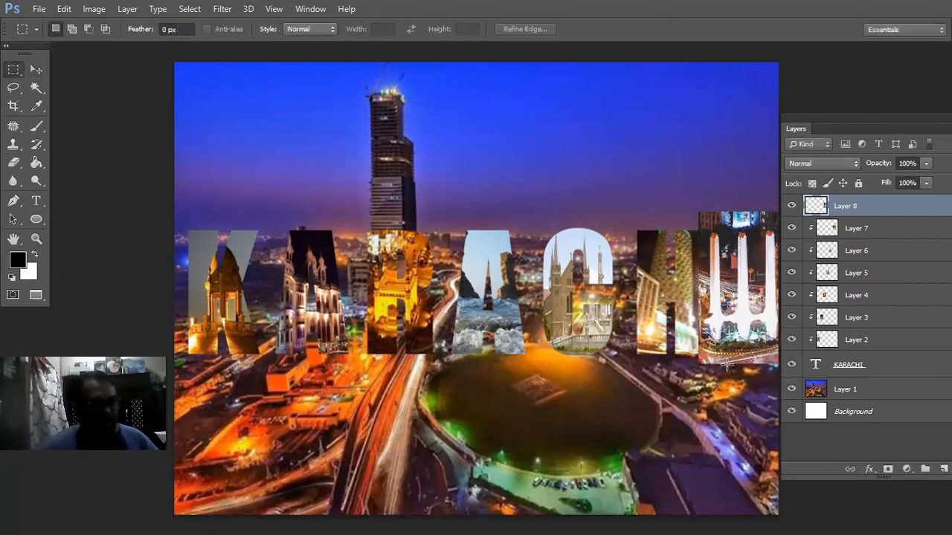
key(ctrl+alt+g)
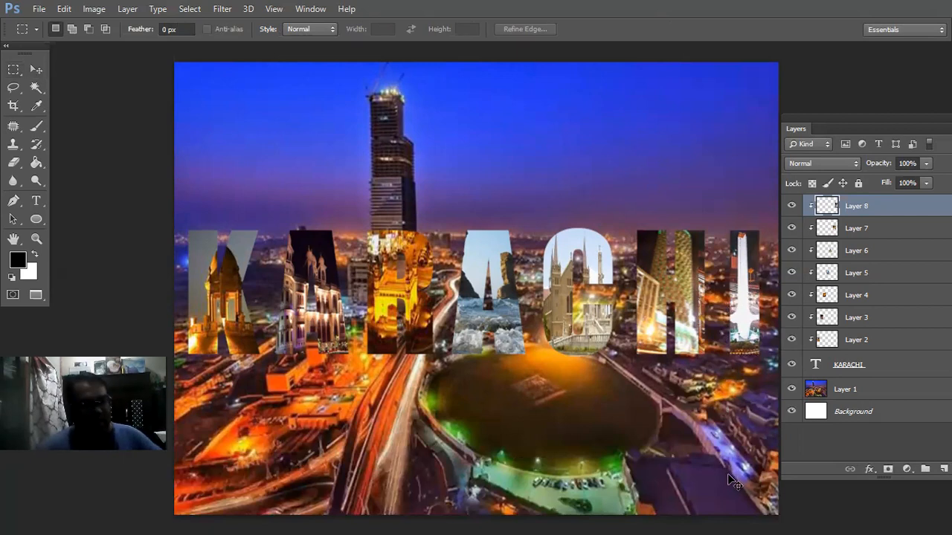
Narrow the clipped monument photo from both sides so that all three pillars fit inside the letter I.
key(ctrl+t)
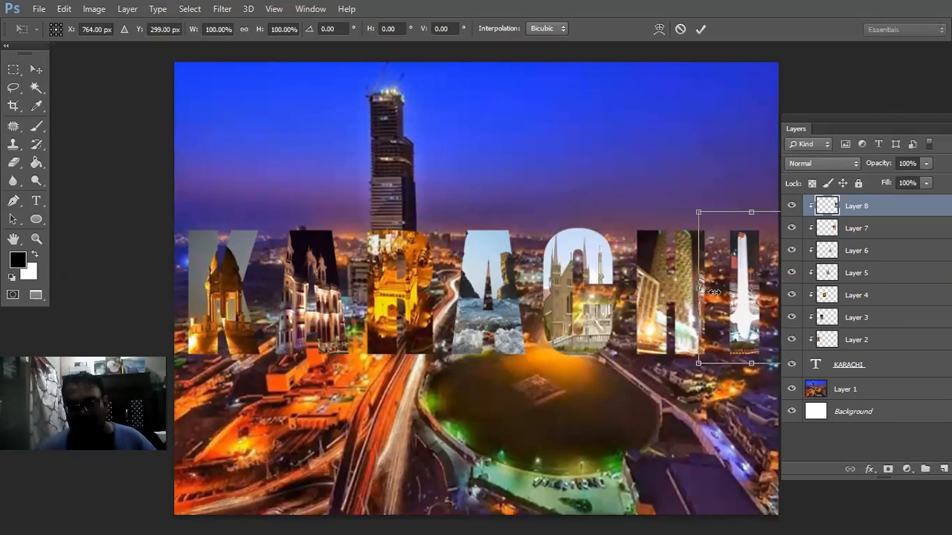
drag(714, 292, 715, 292)
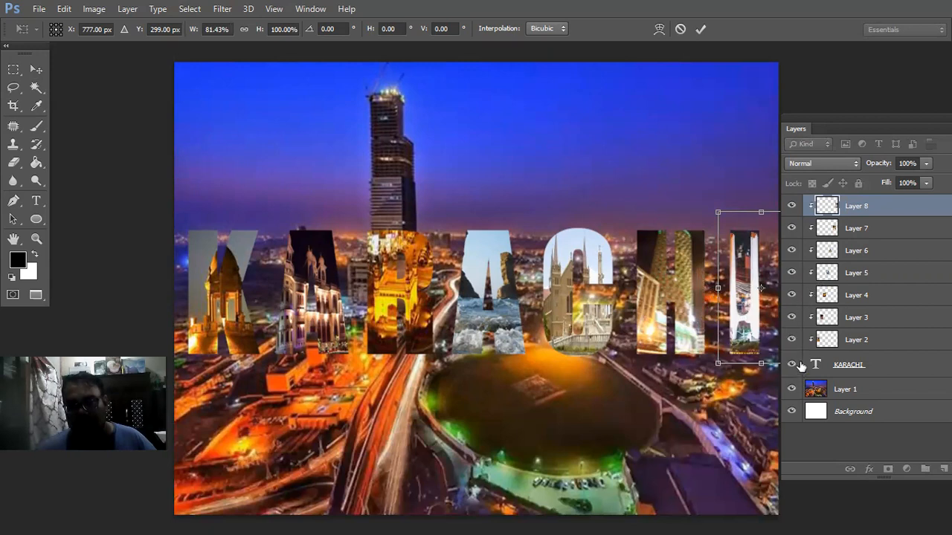
drag(865, 117, 911, 120)
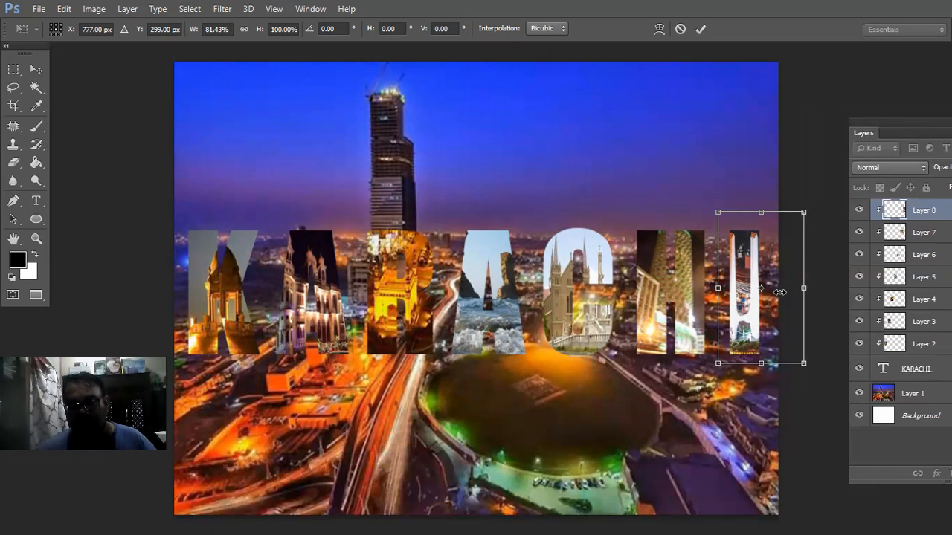
drag(766, 295, 766, 295)
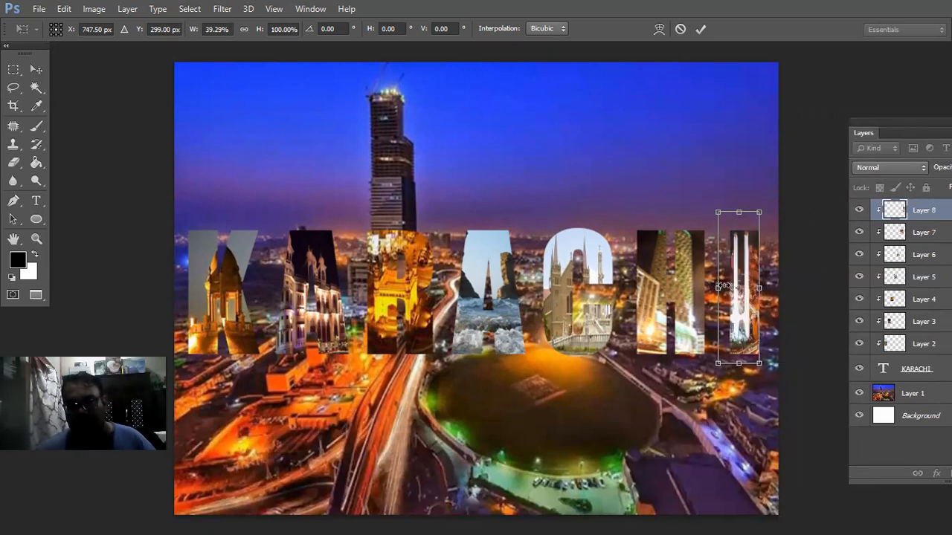
mouse_move(727, 287)
mouse_down()
mouse_move(735, 288)
mouse_move(720, 290)
mouse_up()
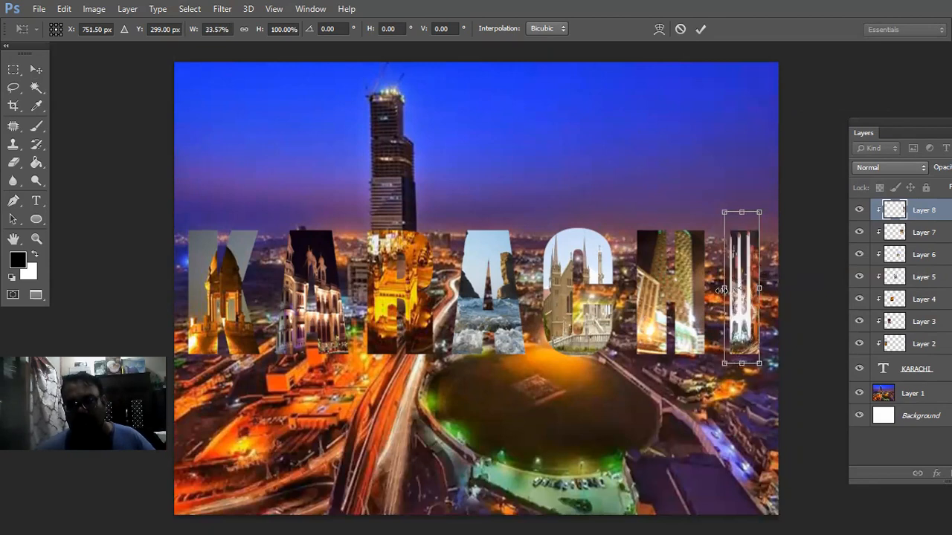
key(Return)
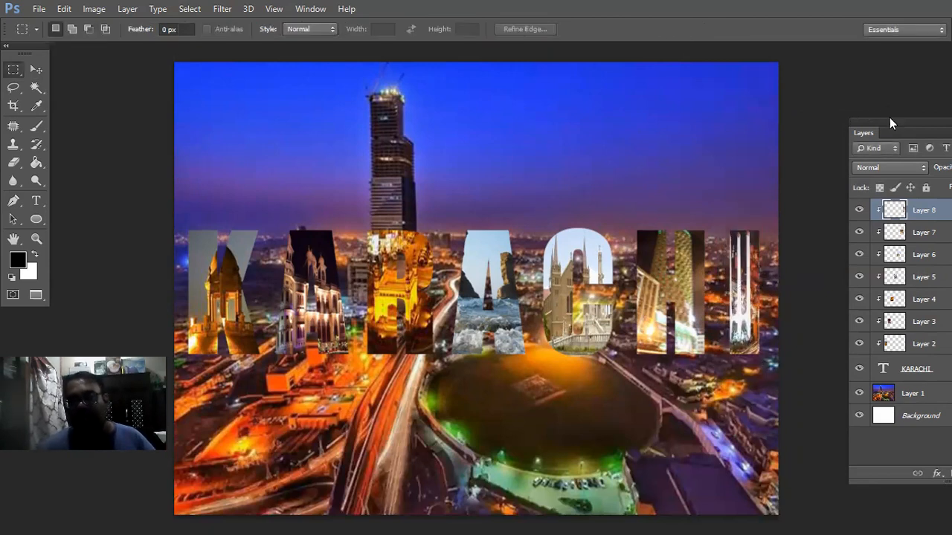
Select the KARACHI text layer together with all the clipped photo layers, Layer 2 through Layer 8.
key(v)
drag(909, 120, 818, 117)
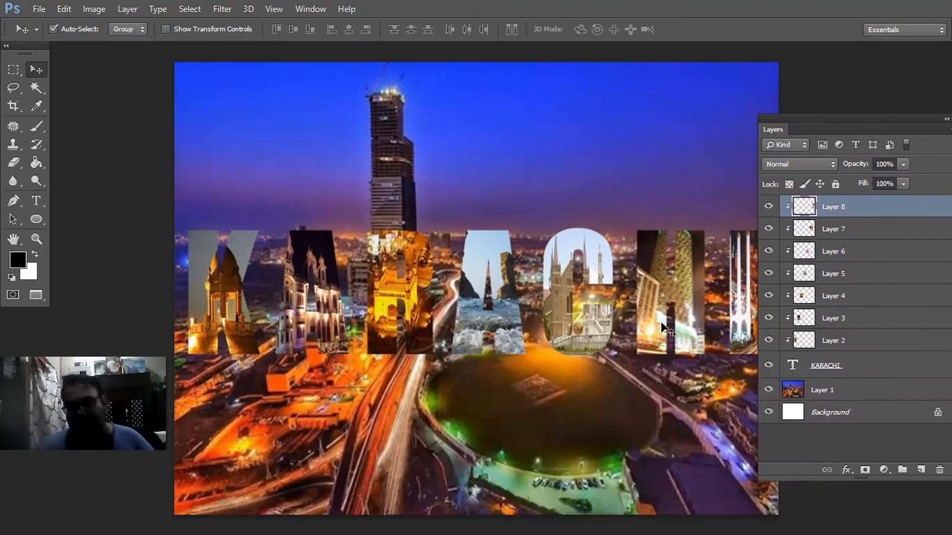
click(857, 372)
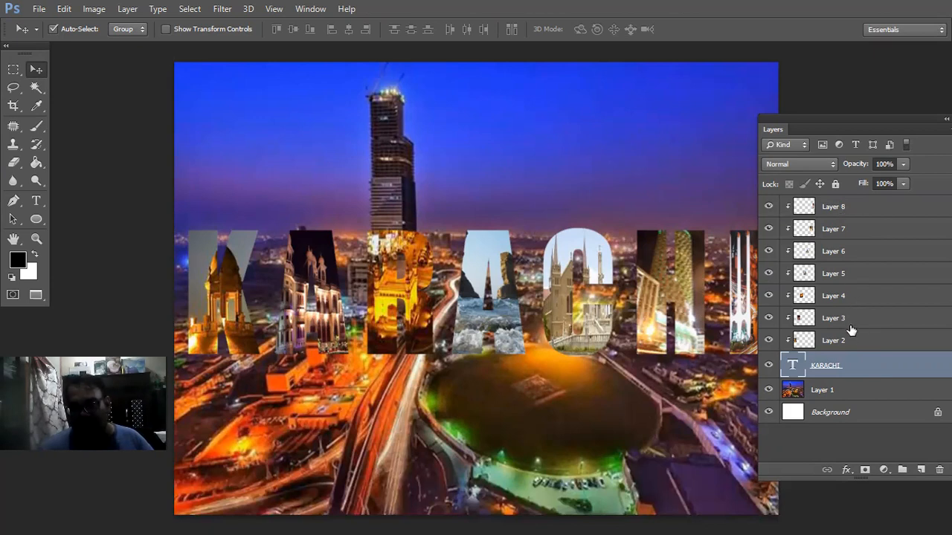
ctrl+click(839, 210)
ctrl+click(839, 229)
ctrl+click(844, 252)
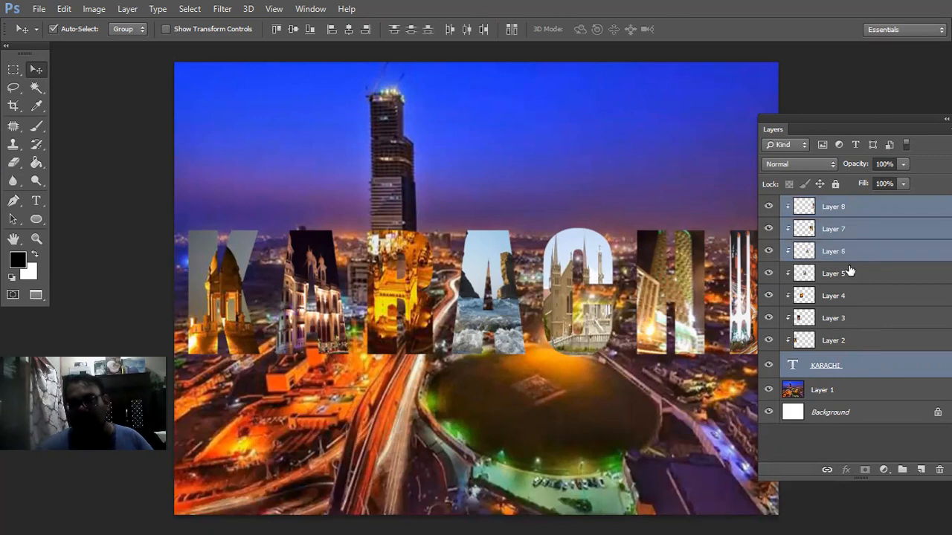
ctrl+click(850, 274)
ctrl+click(853, 297)
ctrl+click(855, 318)
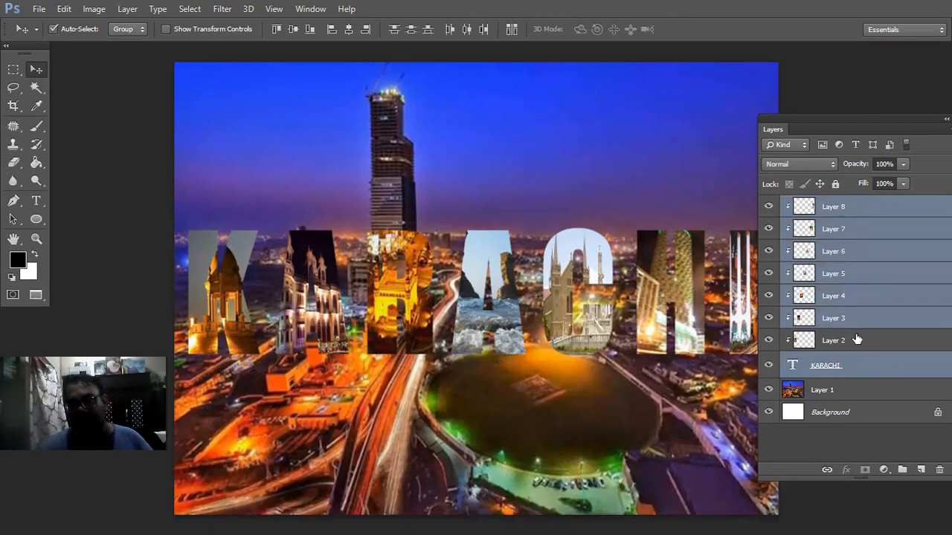
ctrl+click(857, 340)
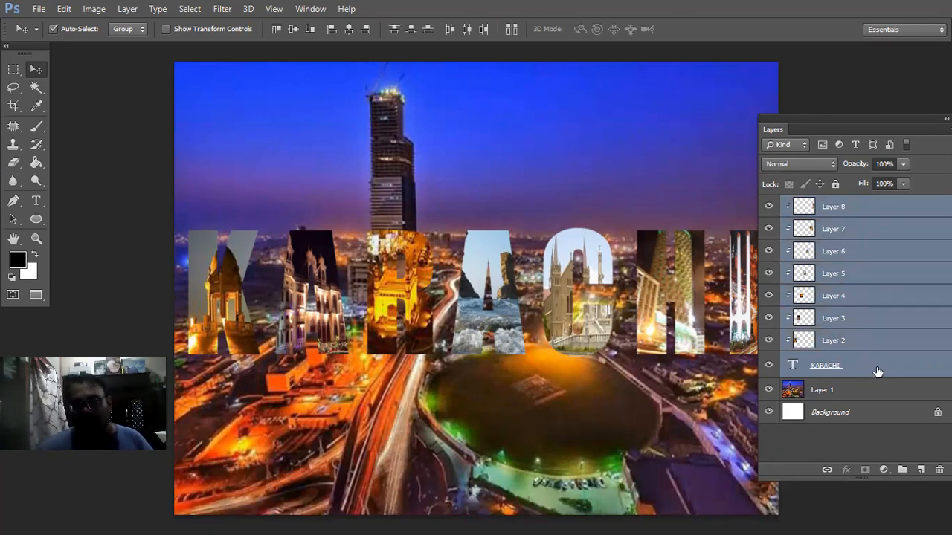
Convert the selected KARACHI text and photo layers into a single smart object.
right_click(896, 365)
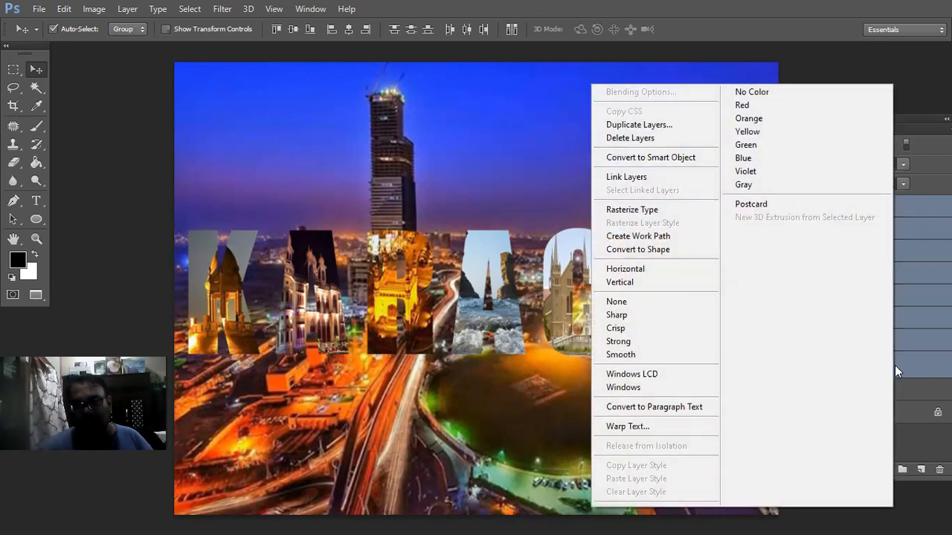
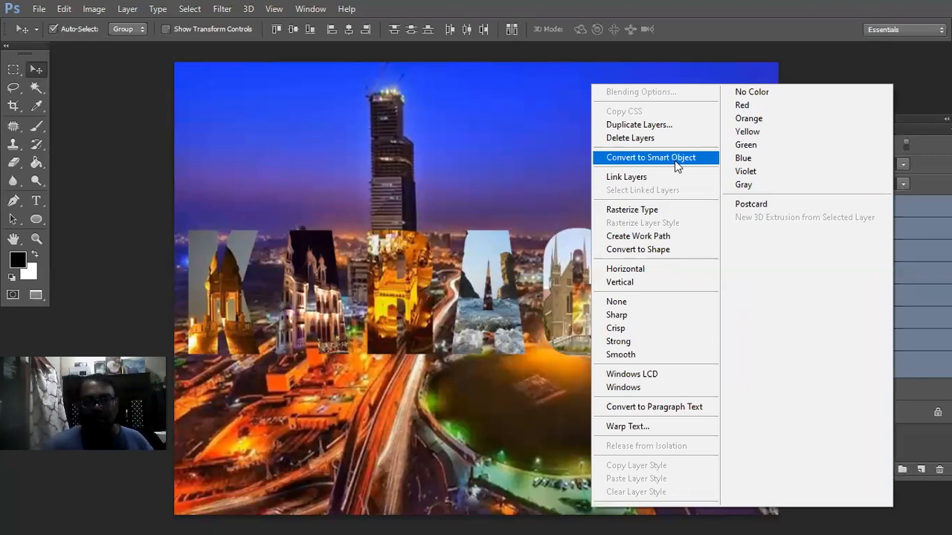
click(923, 364)
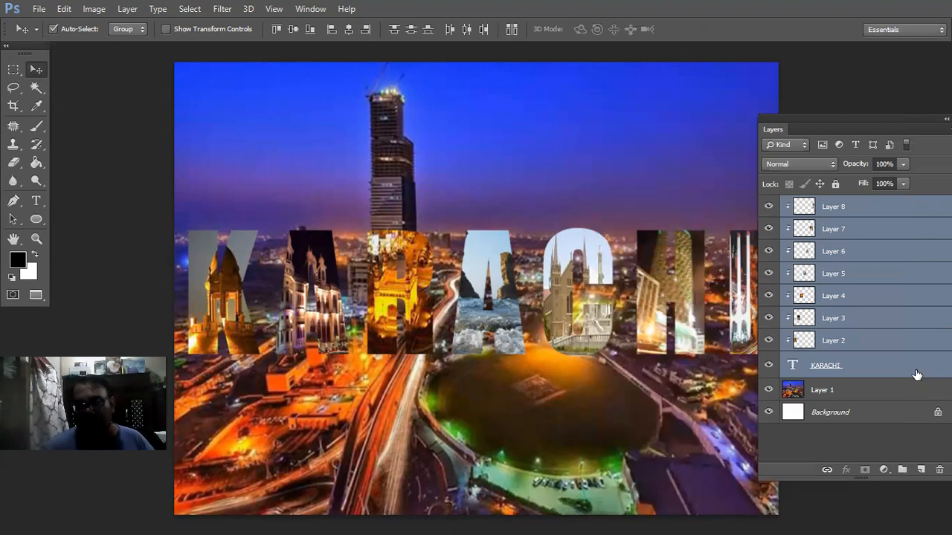
right_click(914, 363)
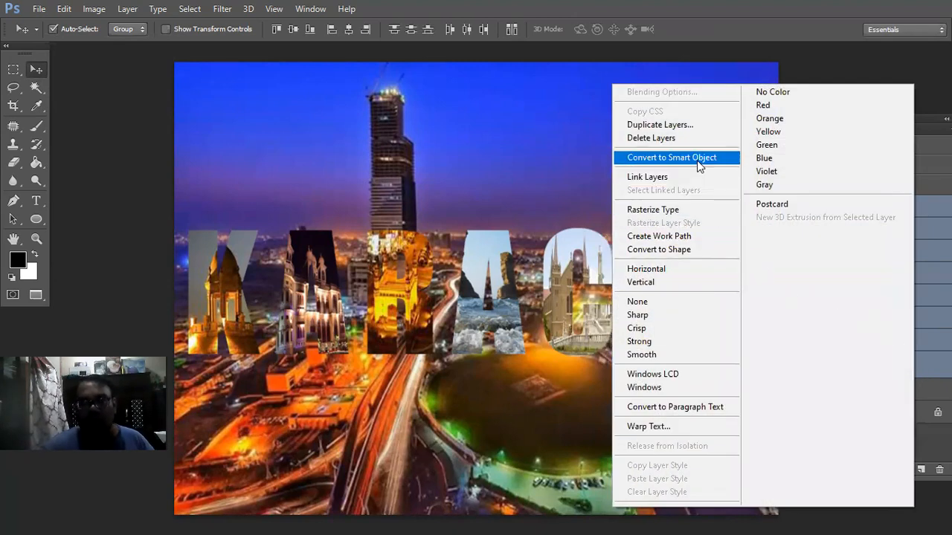
click(698, 163)
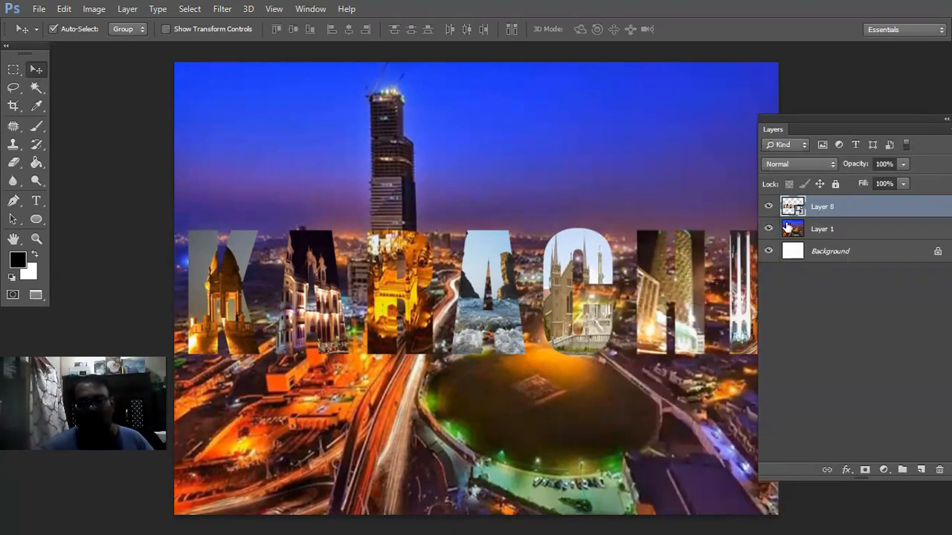
drag(795, 118, 825, 123)
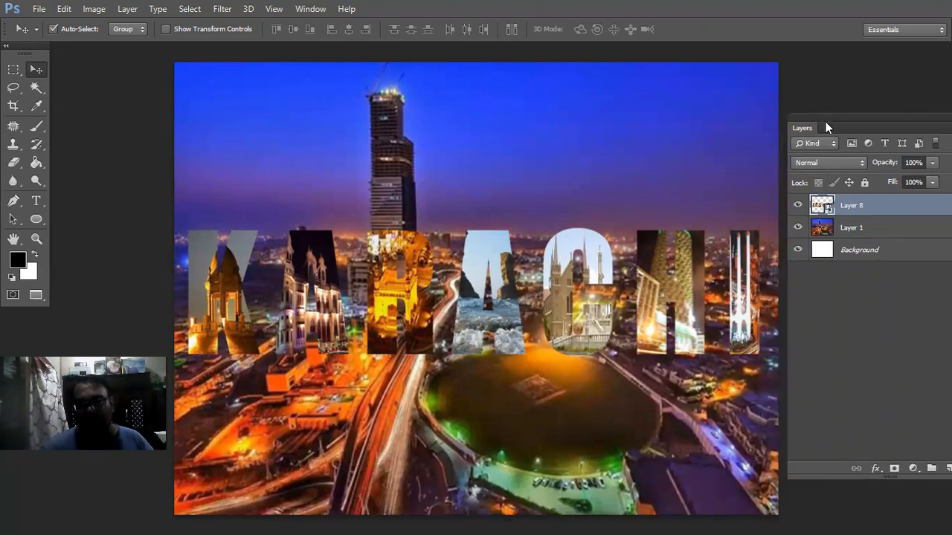
key(ctrl+t)
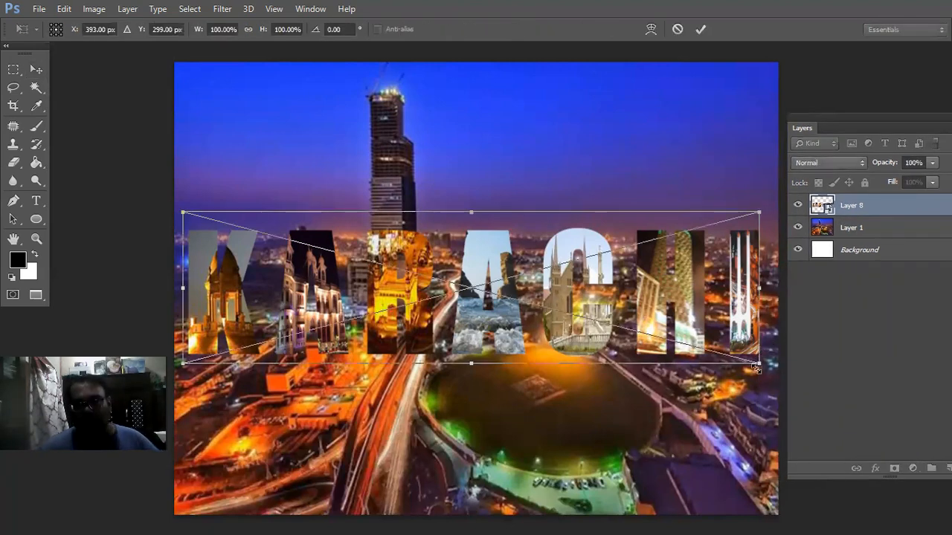
mouse_move(757, 364)
mouse_down()
mouse_move(701, 353)
mouse_move(766, 375)
mouse_move(754, 374)
mouse_up()
key(Return)
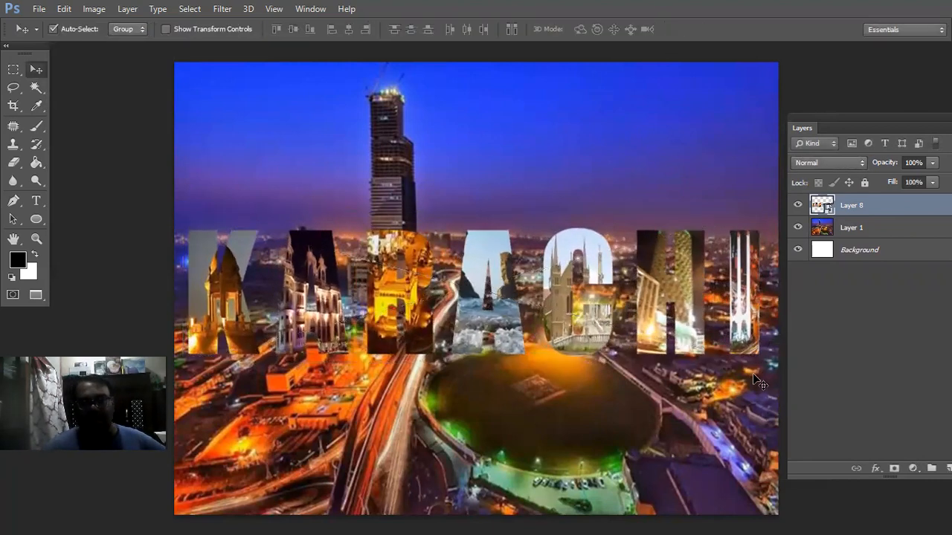
Add a Bevel & Emboss effect to the KARACHI smart object, using Inner Bevel with the Smooth technique.
right_click(879, 205)
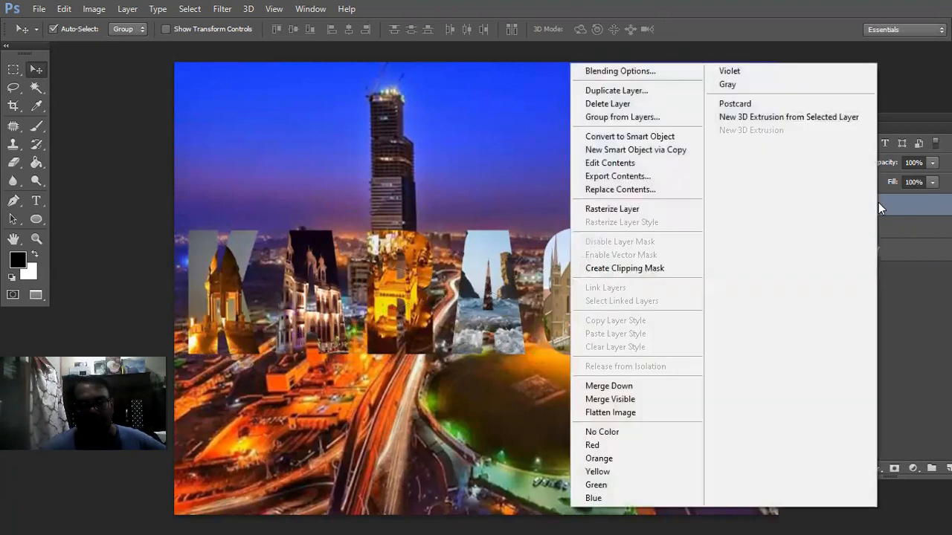
click(649, 73)
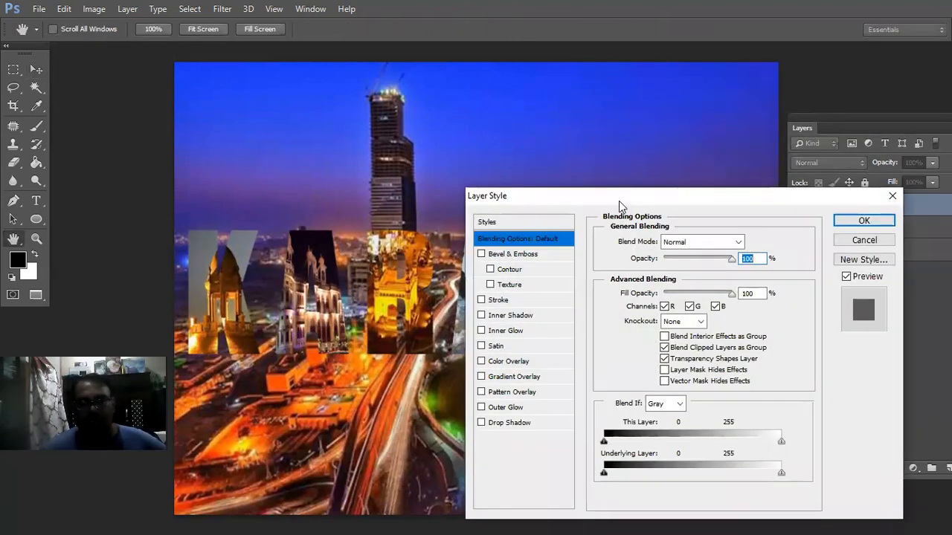
drag(634, 192, 695, 183)
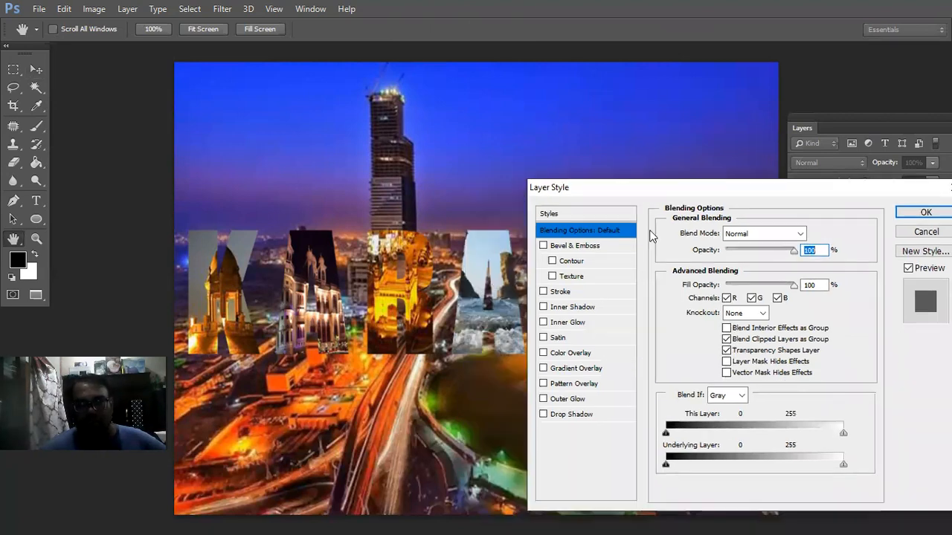
click(601, 244)
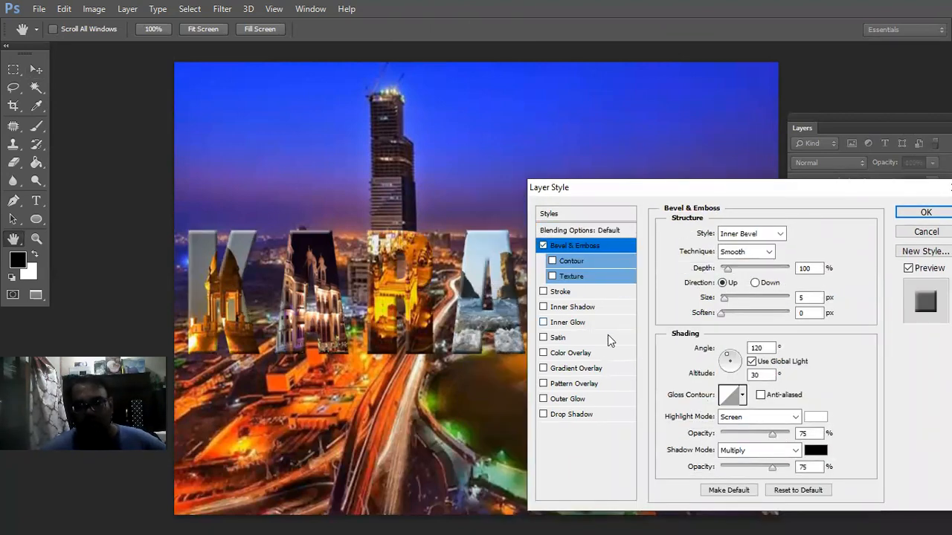
Add a drop shadow to the lettering with 31% spread, a 78° angle and 69% opacity.
click(571, 414)
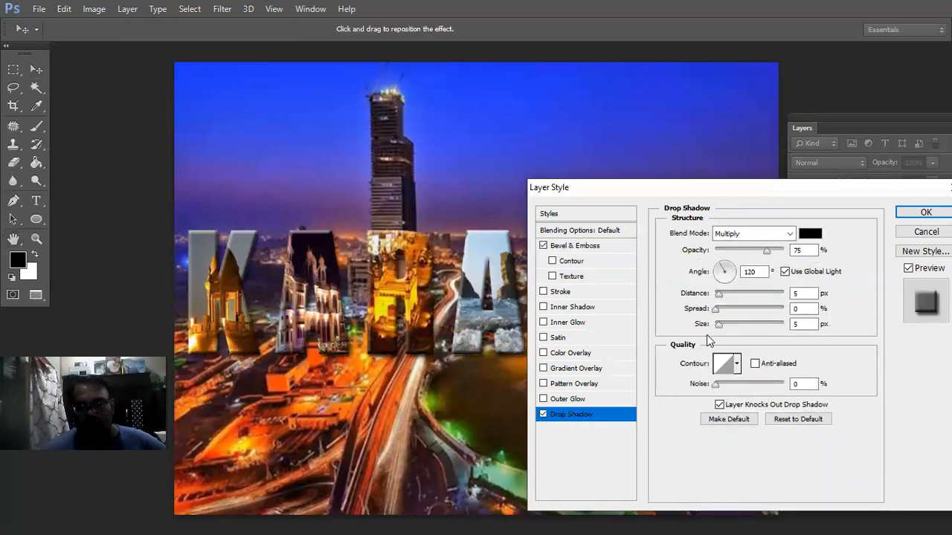
drag(717, 310, 735, 310)
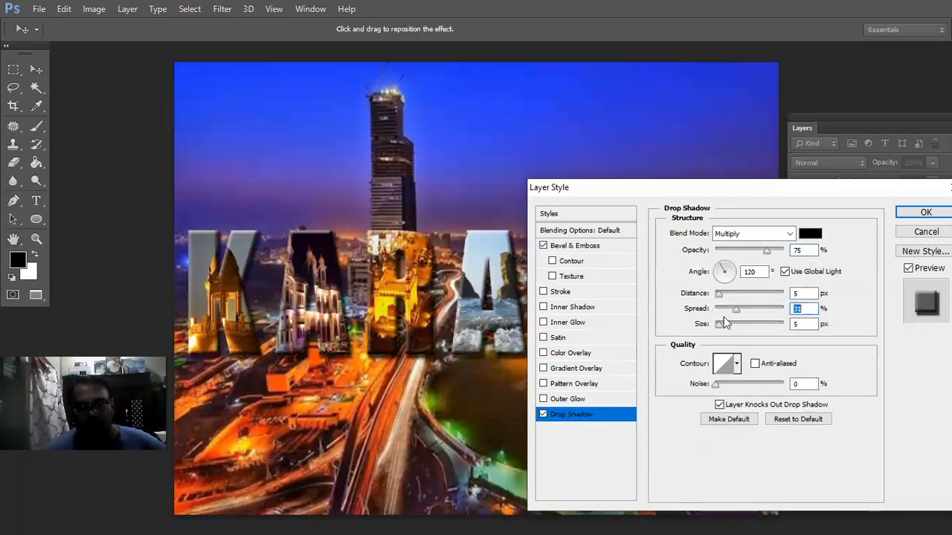
drag(420, 331, 417, 357)
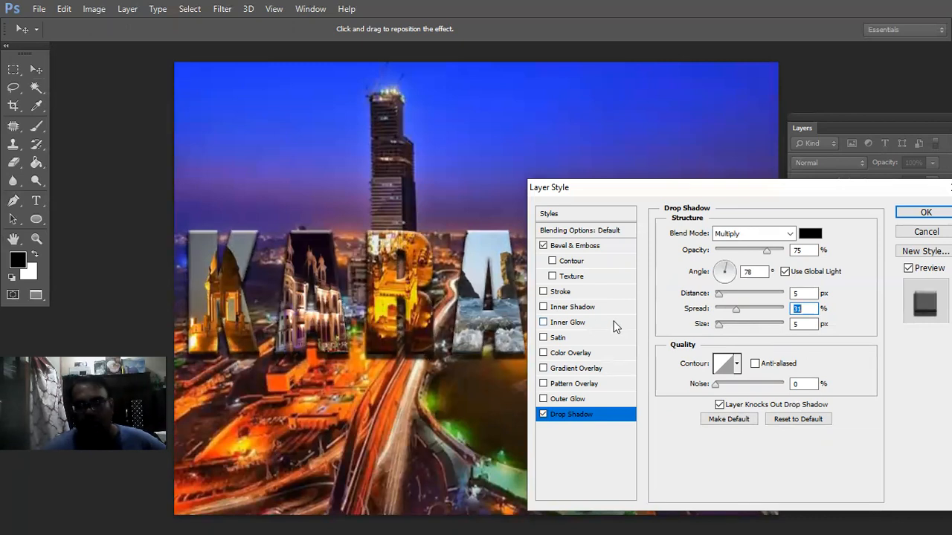
drag(766, 251, 762, 252)
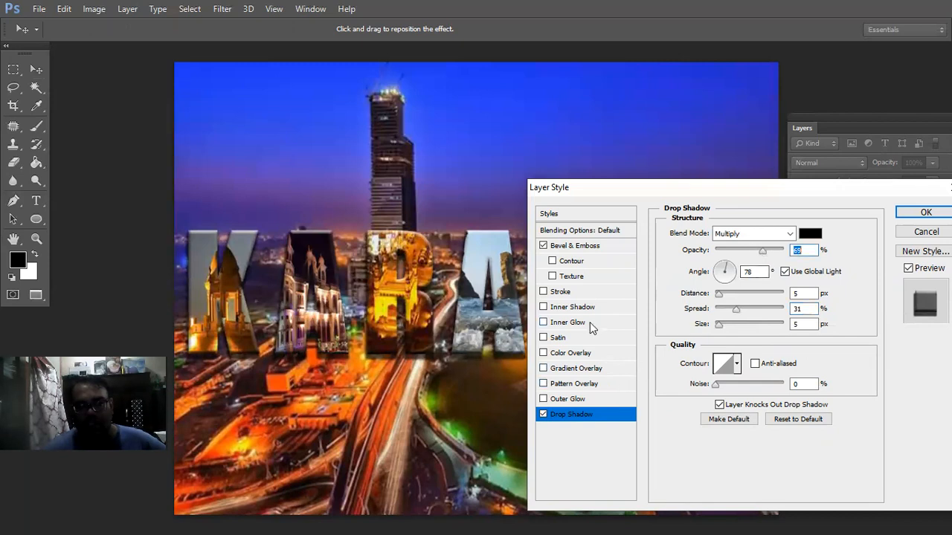
Add a 1 px outside stroke in near-white (fdf7f7) to the lettering and apply the layer styles.
click(571, 293)
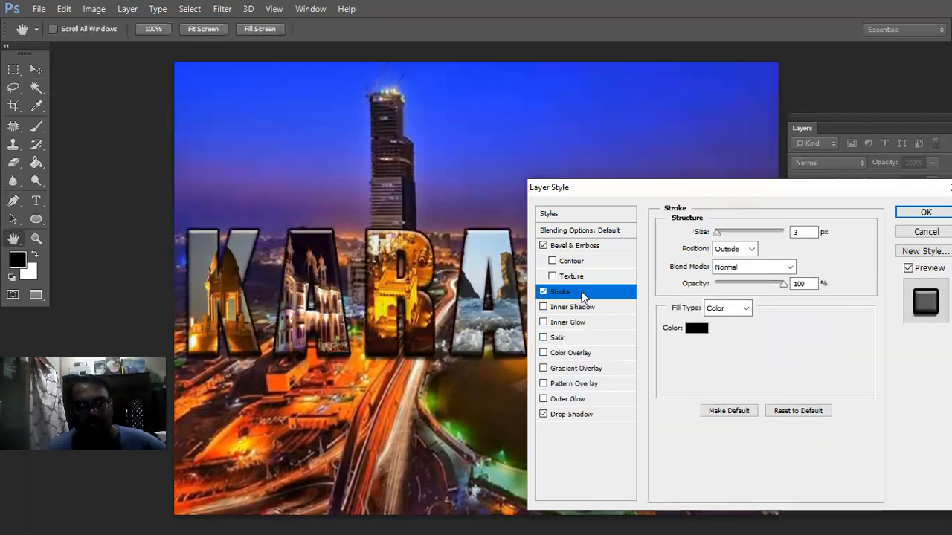
double_click(800, 232)
text(1)
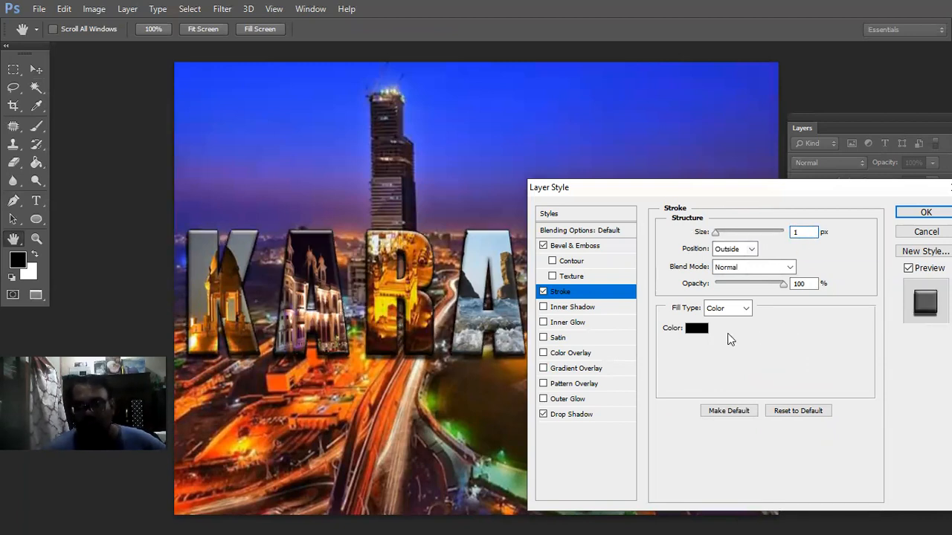
click(689, 331)
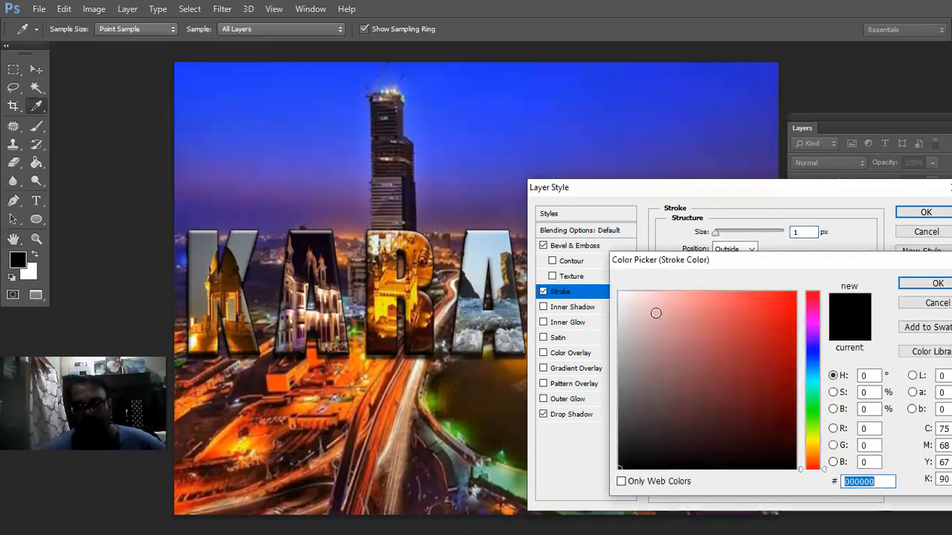
click(622, 292)
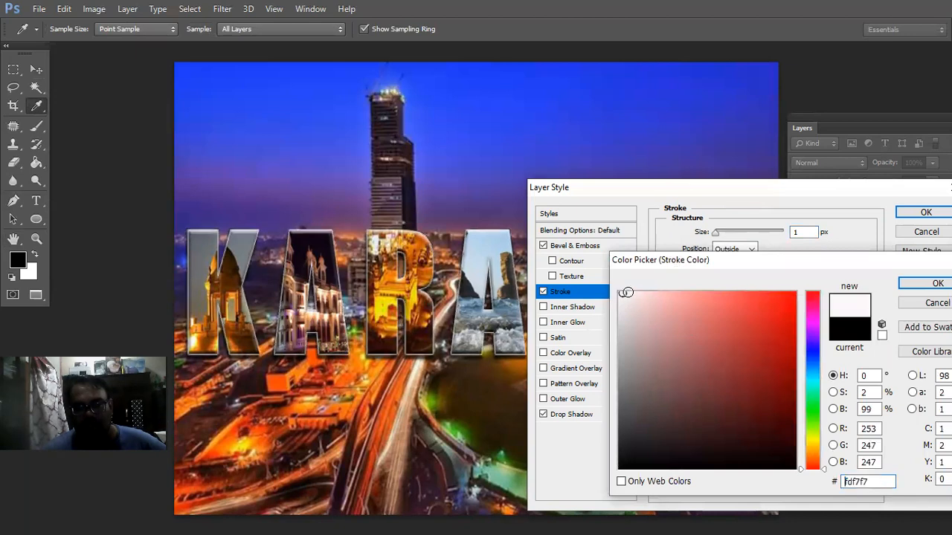
click(921, 285)
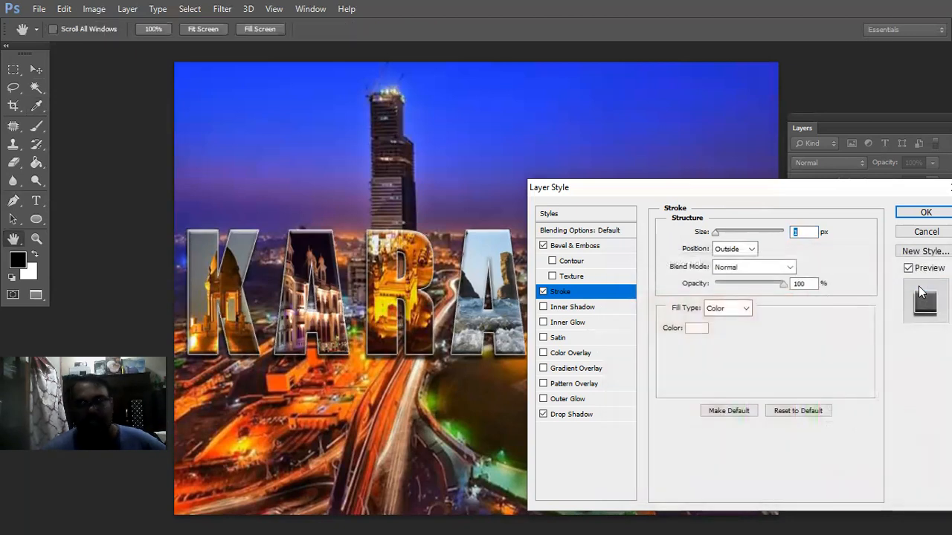
click(926, 212)
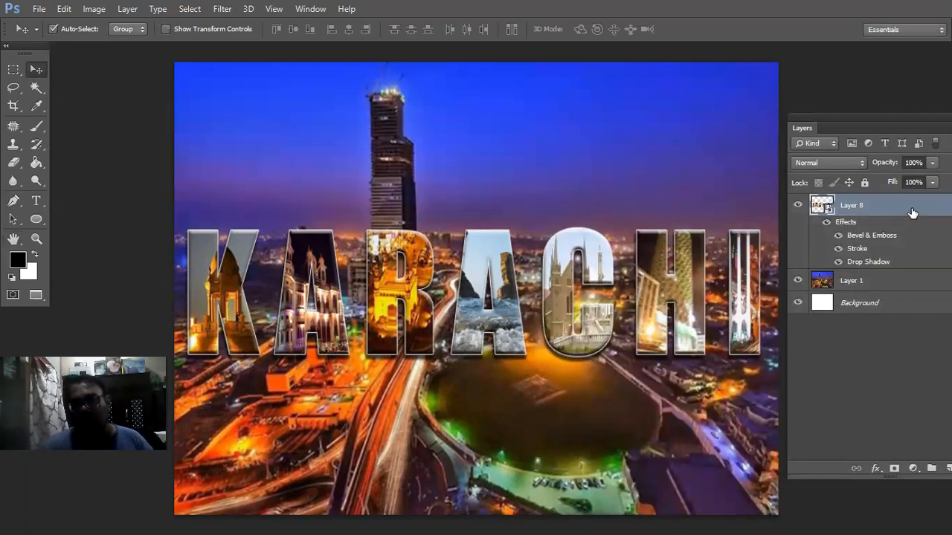
Collapse the effects list of the KARACHI smart object layer and uncover the whole image.
drag(861, 119, 821, 115)
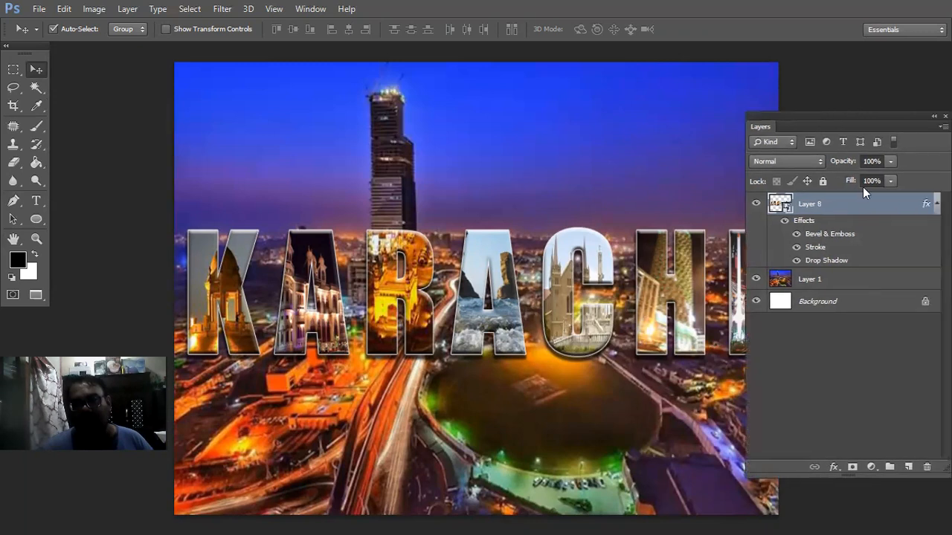
click(937, 204)
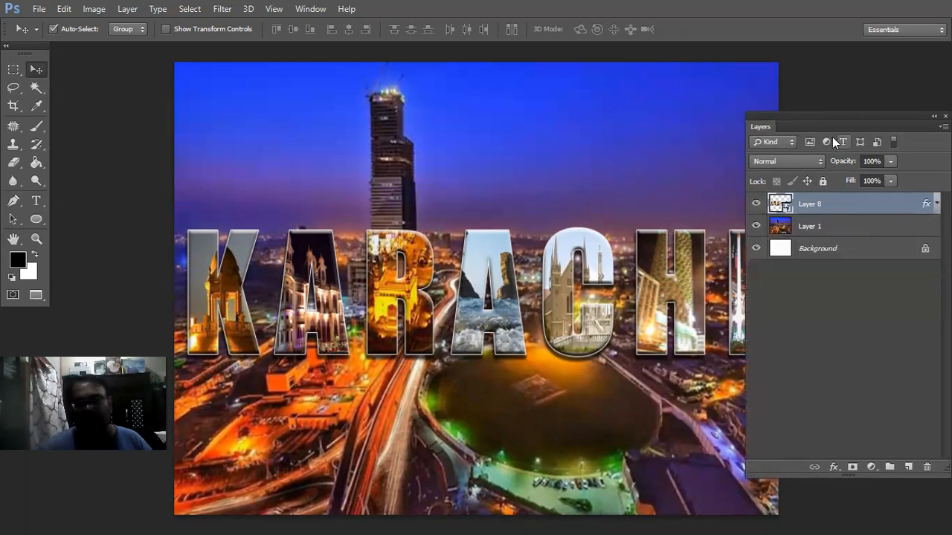
drag(825, 115, 856, 109)
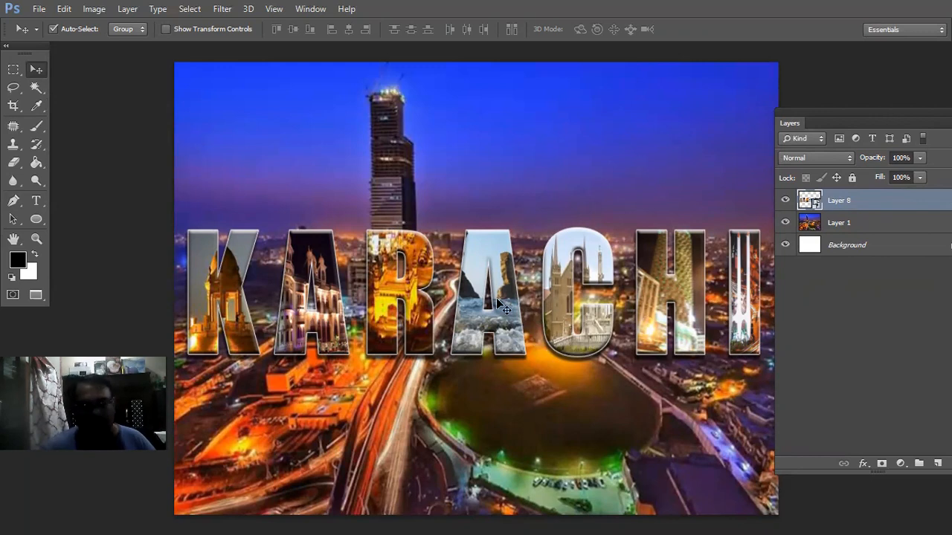
Open the k1 image of the white domed mausoleum from the Downloads folder.
key(ctrl+o)
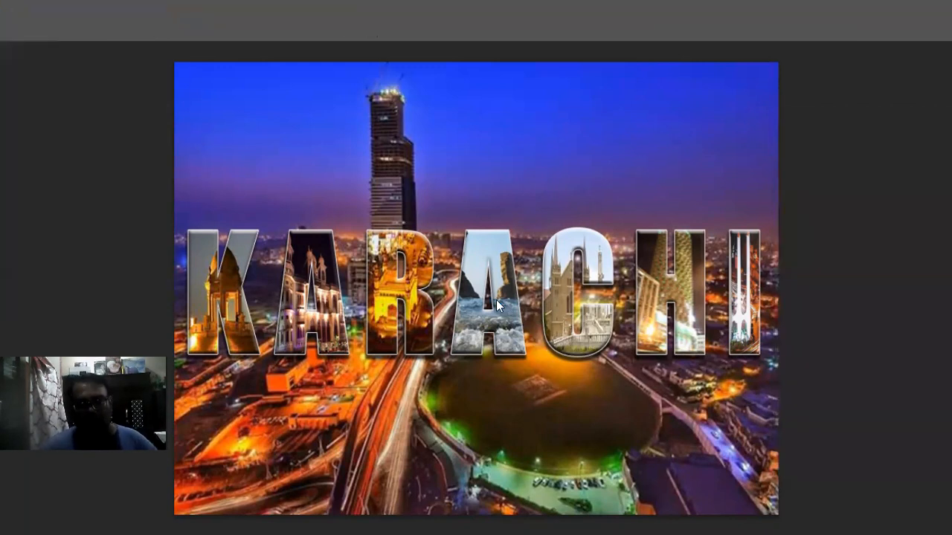
click(646, 331)
scroll(646, 332, down, 3)
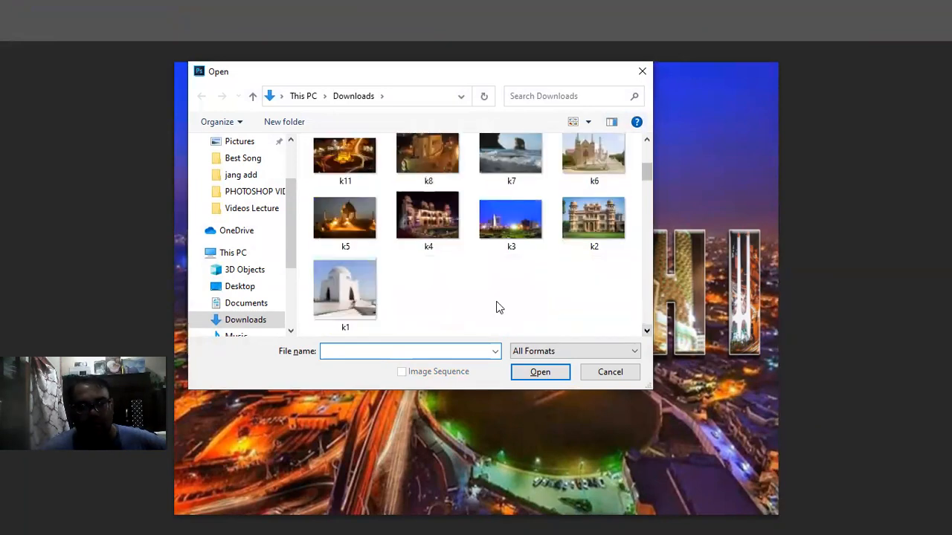
click(315, 277)
click(534, 373)
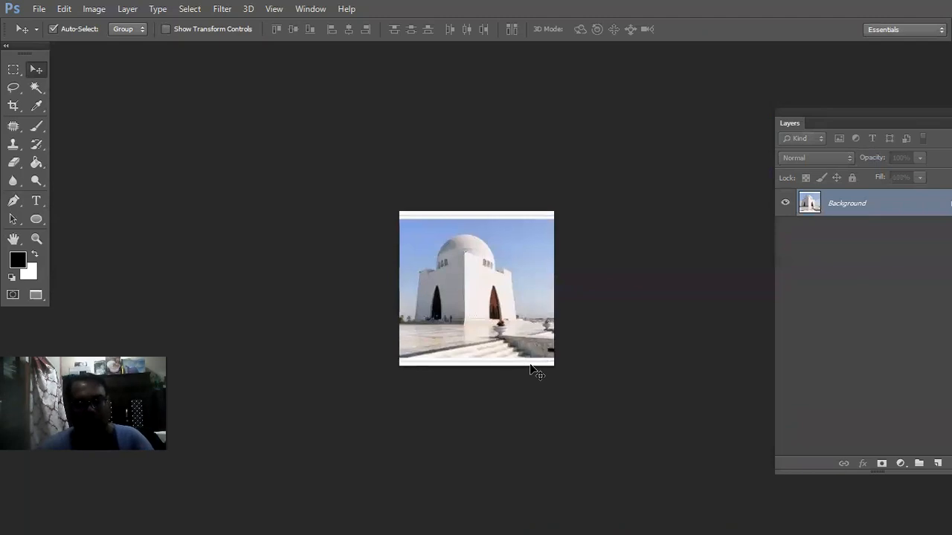
Trace a Pen tool path along the mausoleum's outline from the left parapet corner up and over the top of the dome.
key(ctrl+plus)
key(ctrl+plus)
key(ctrl+plus)
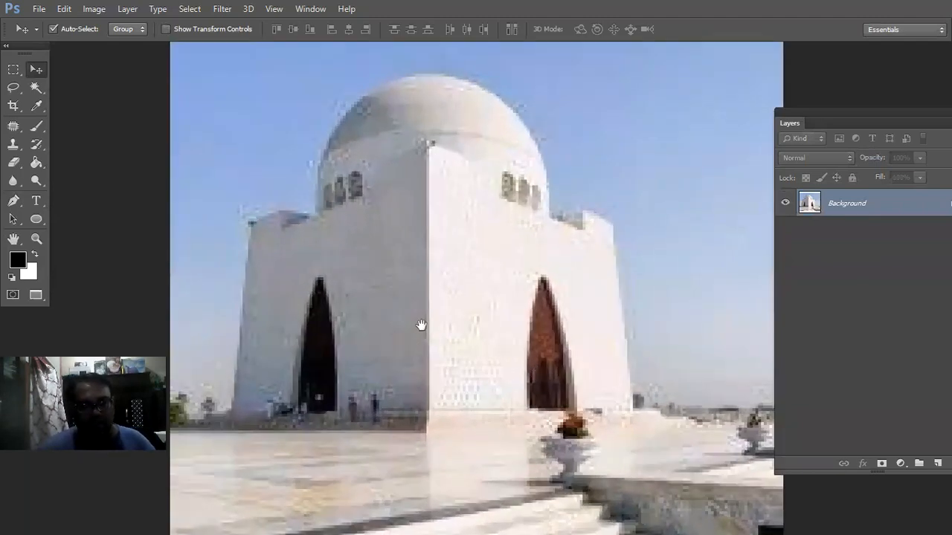
click(13, 201)
click(63, 196)
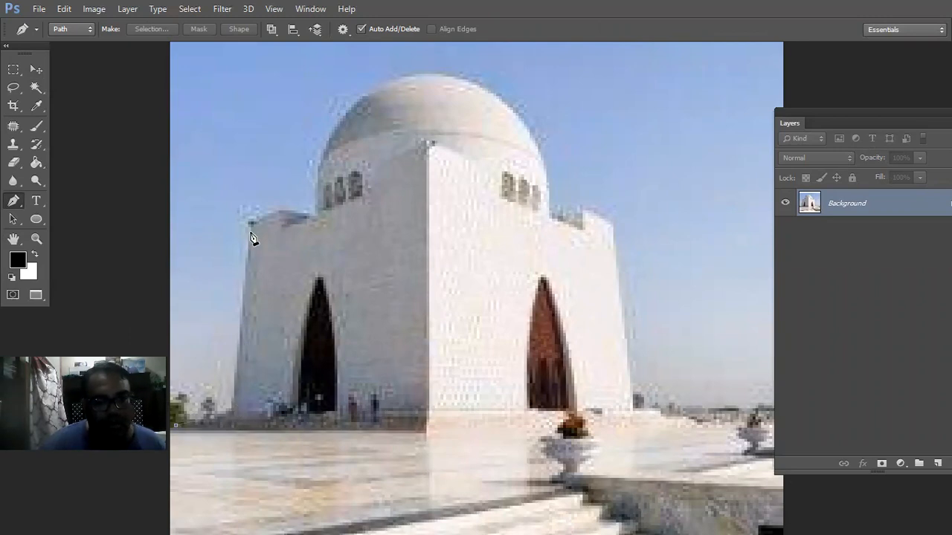
click(15, 203)
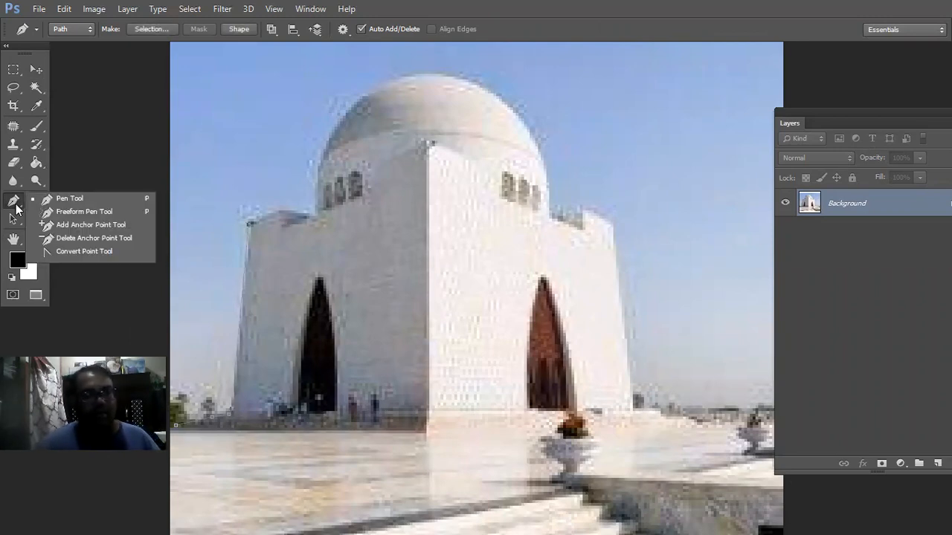
click(71, 199)
key(Escape)
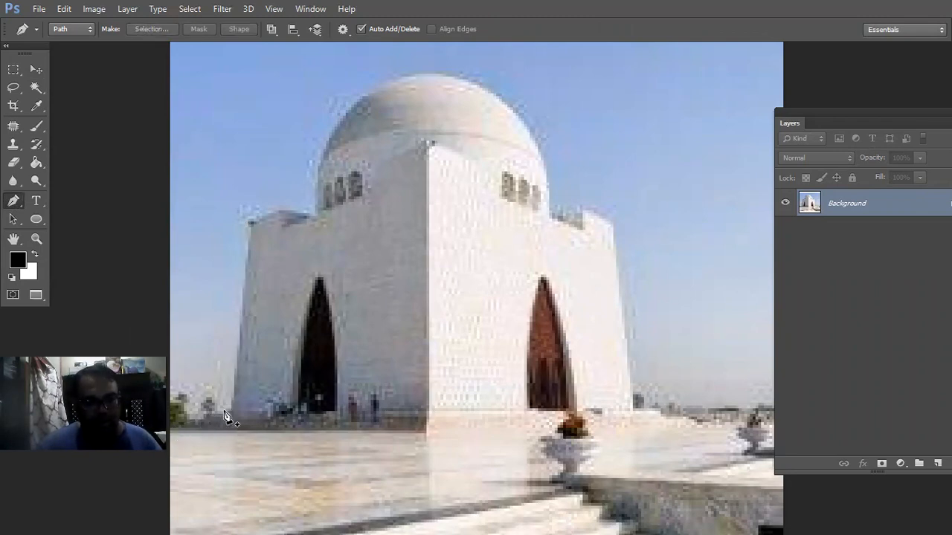
click(250, 224)
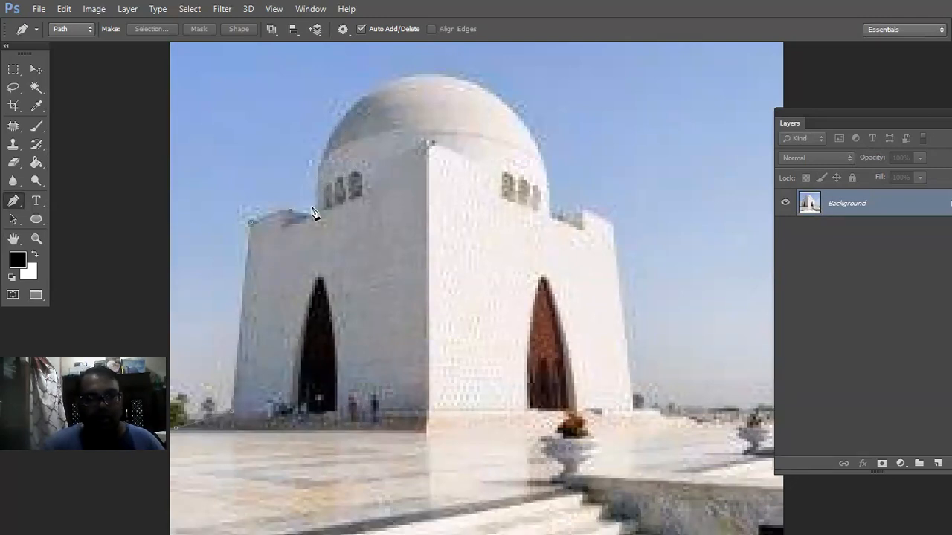
click(319, 169)
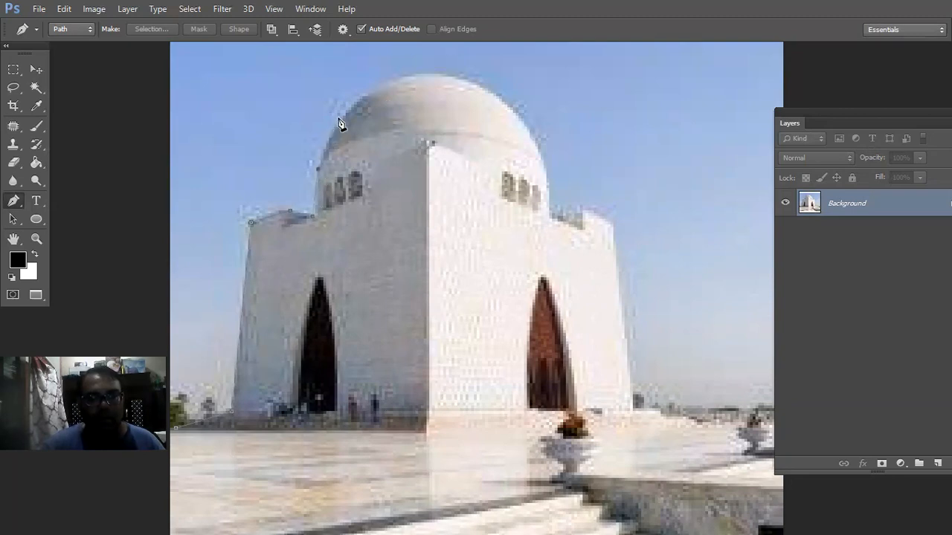
click(374, 88)
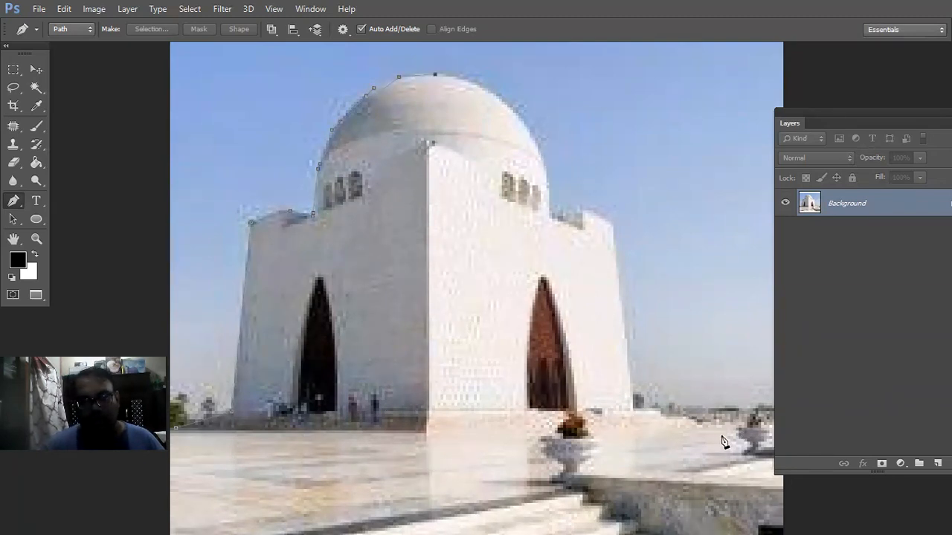
click(476, 85)
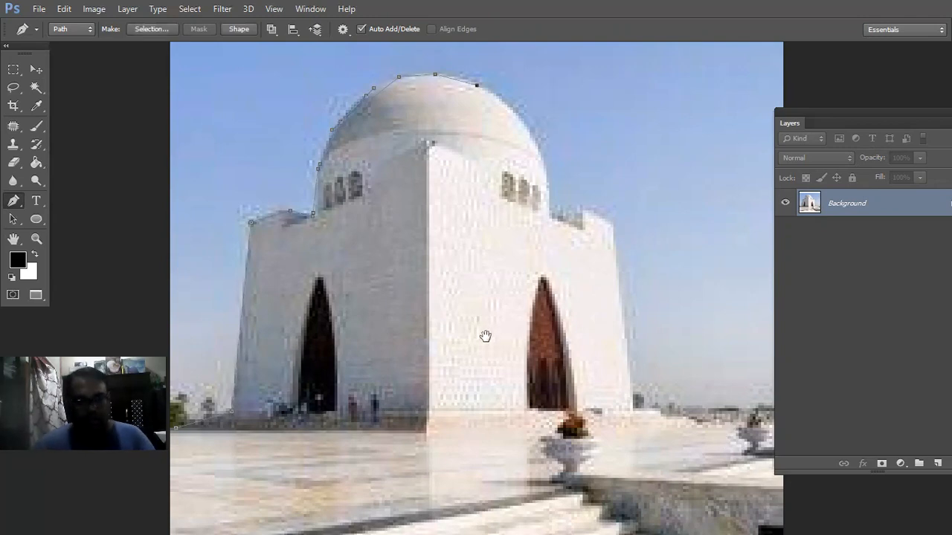
Continue the path down the dome's right side, right wall and platform edge, and close it around the bottom of the photo.
key(ctrl+minus)
key(ctrl+minus)
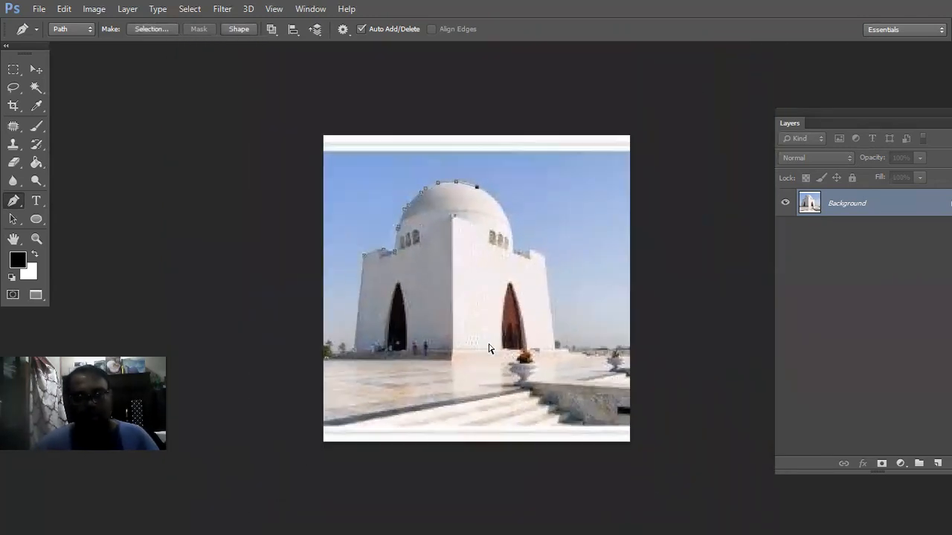
click(503, 204)
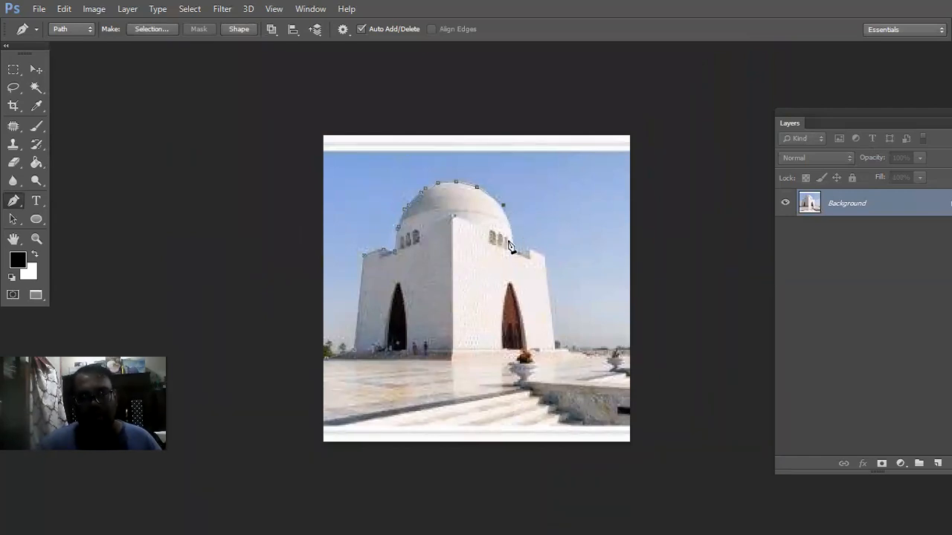
click(510, 224)
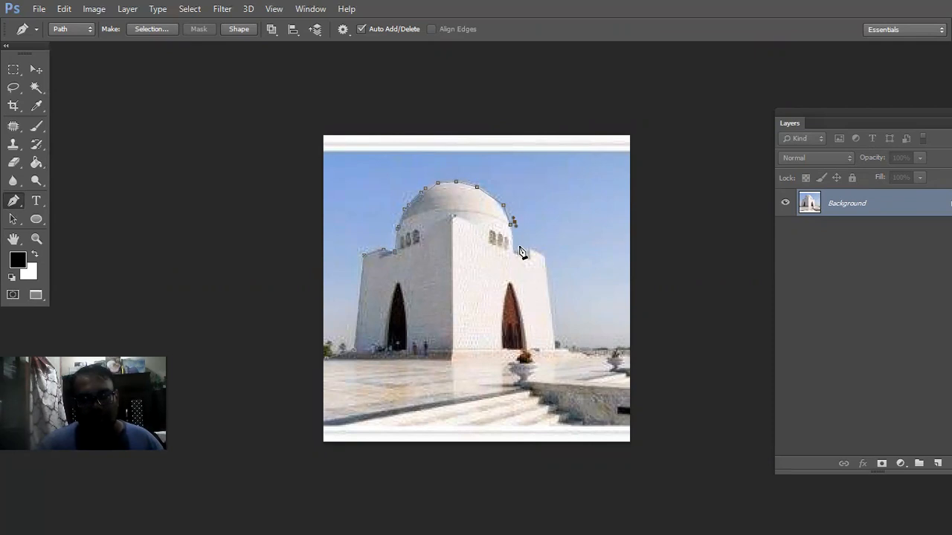
key(Escape)
key(ctrl+alt+z)
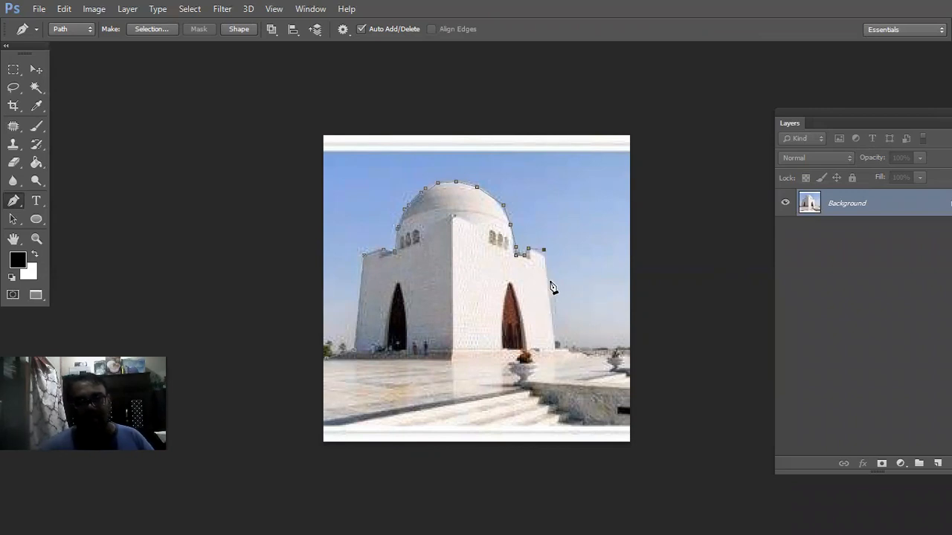
click(558, 347)
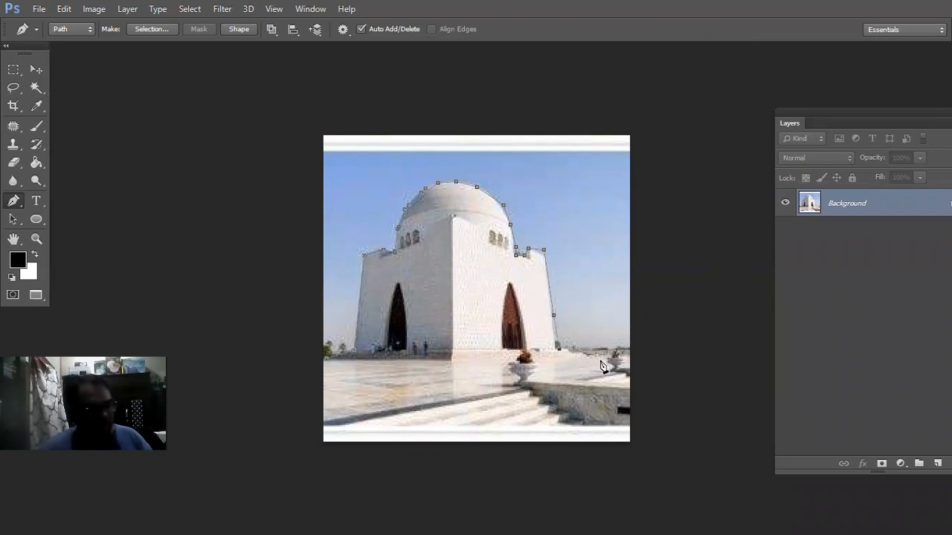
click(580, 357)
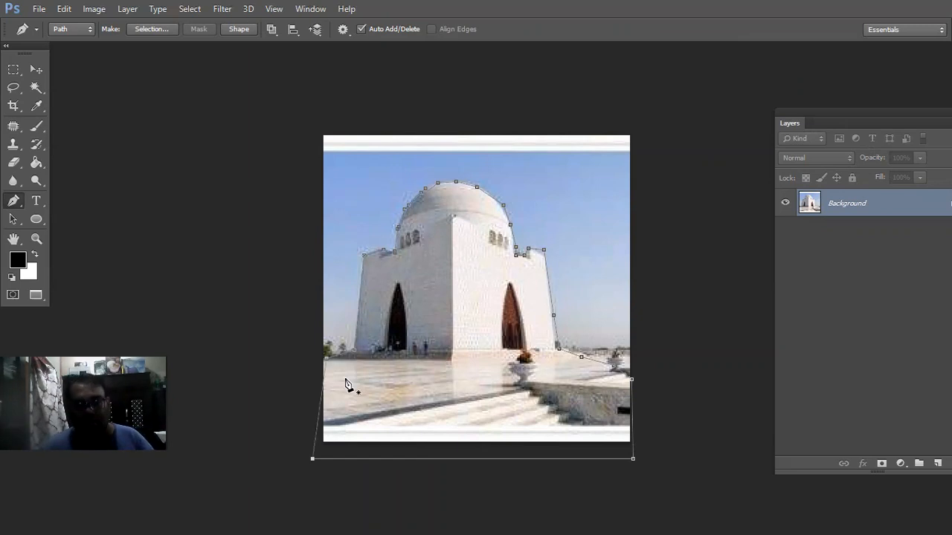
Convert the mausoleum path to a selection and feather it by 3 pixels.
key(ctrl+Return)
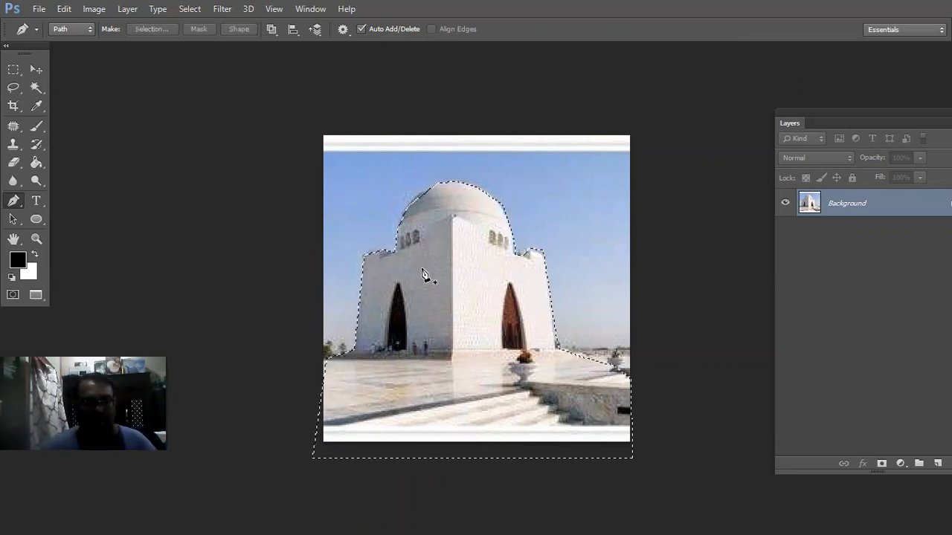
key(ctrl+plus)
key(ctrl+plus)
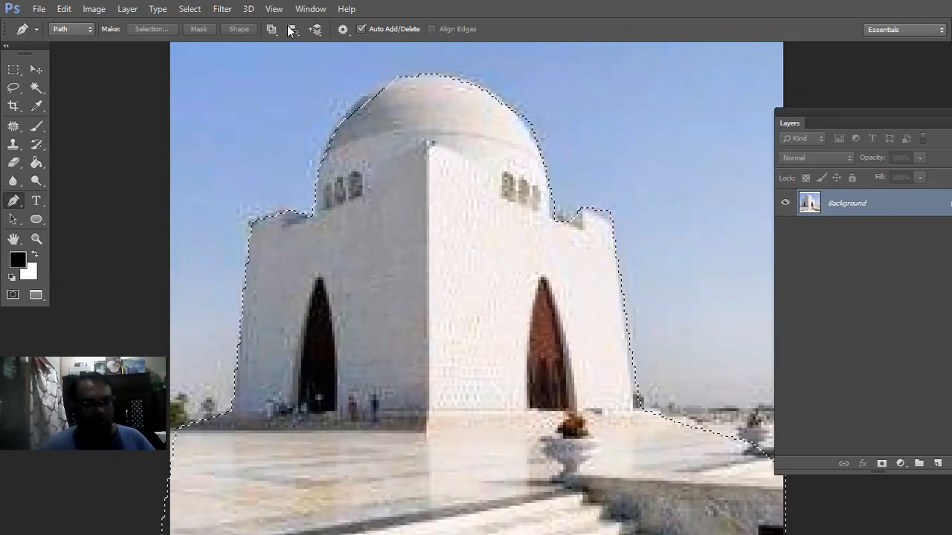
key(shift+F6)
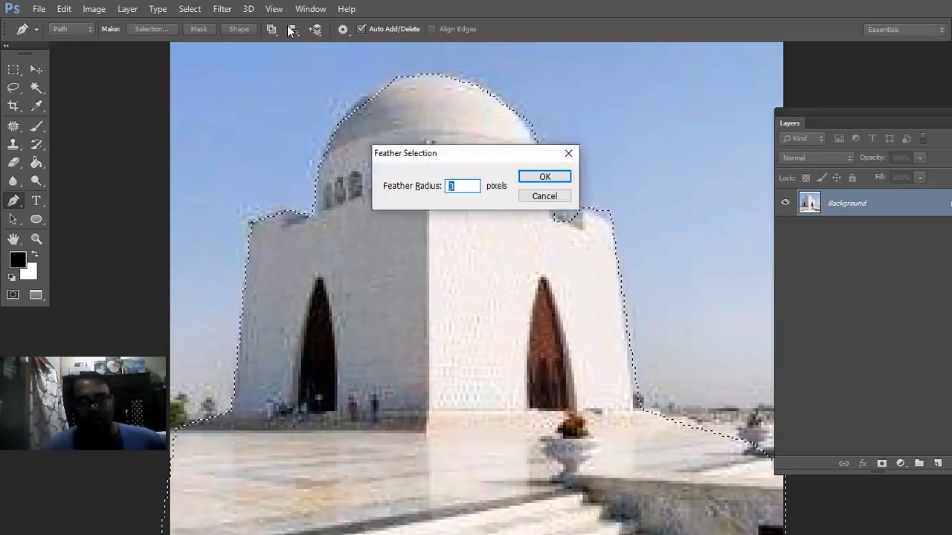
key(Return)
Copy the selected mausoleum, close the k1 image without saving, and paste the cutout into the KARACHI composition.
click(64, 9)
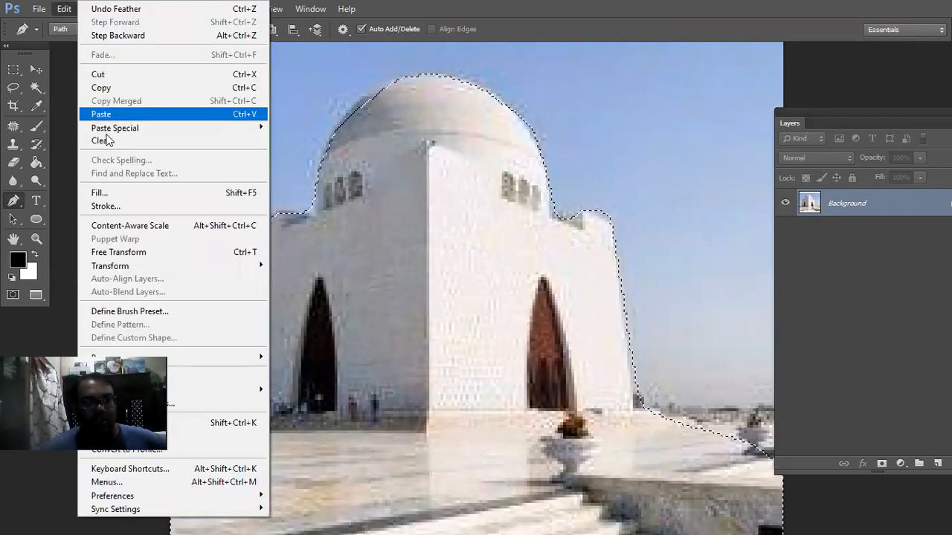
click(126, 89)
key(ctrl+w)
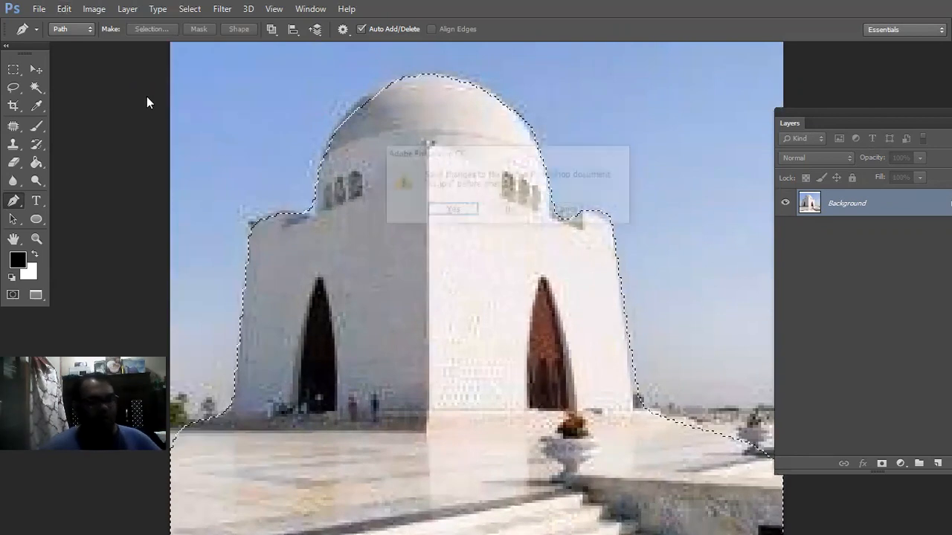
click(523, 213)
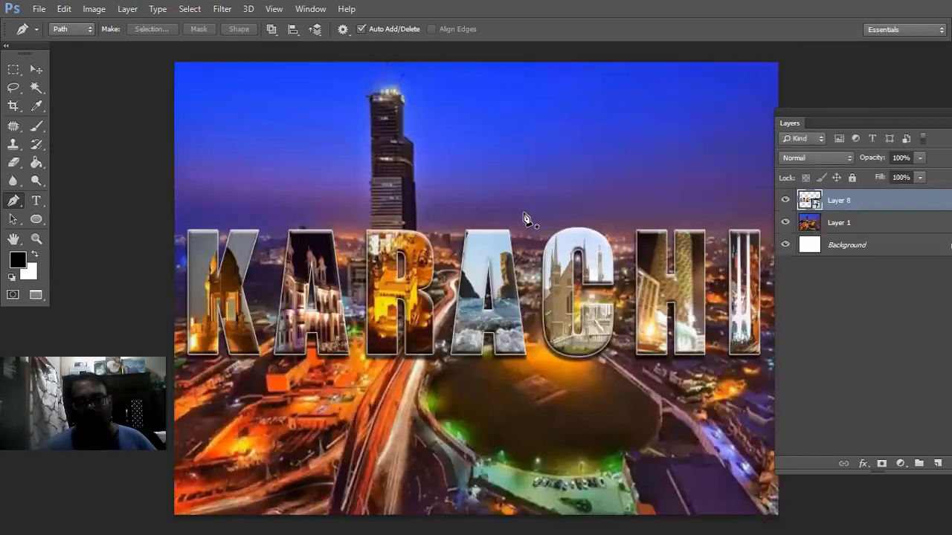
key(ctrl+v)
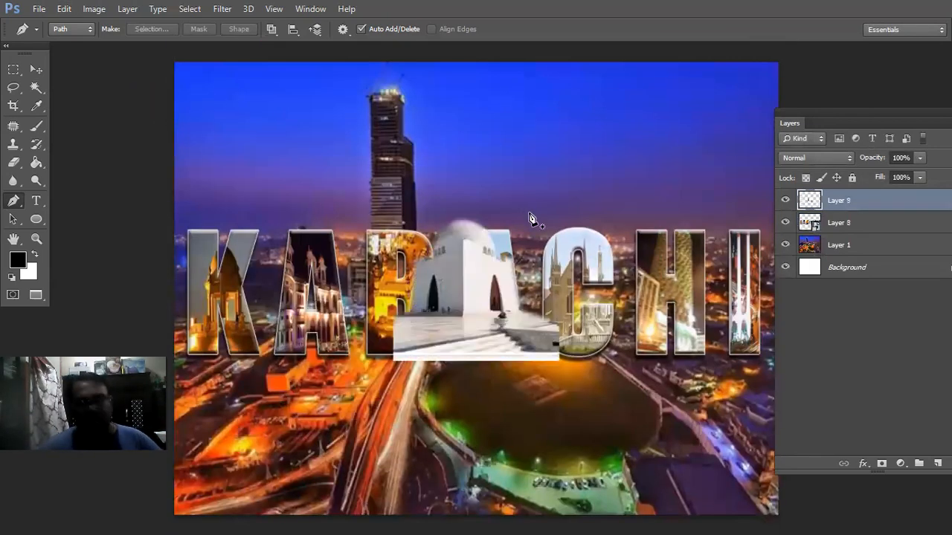
Move the mausoleum into the sky above the C, H and I and scale it to about 124% width and 112% height.
click(37, 70)
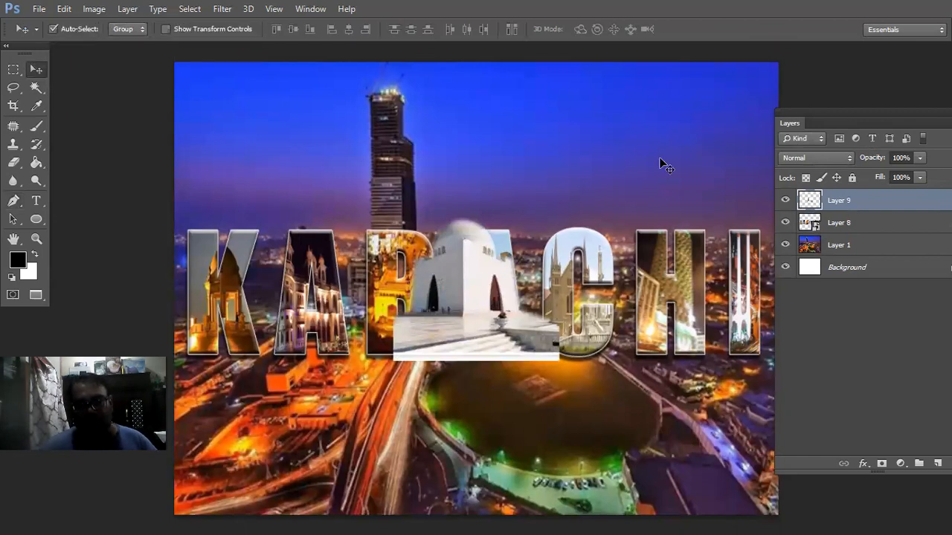
key(ctrl+t)
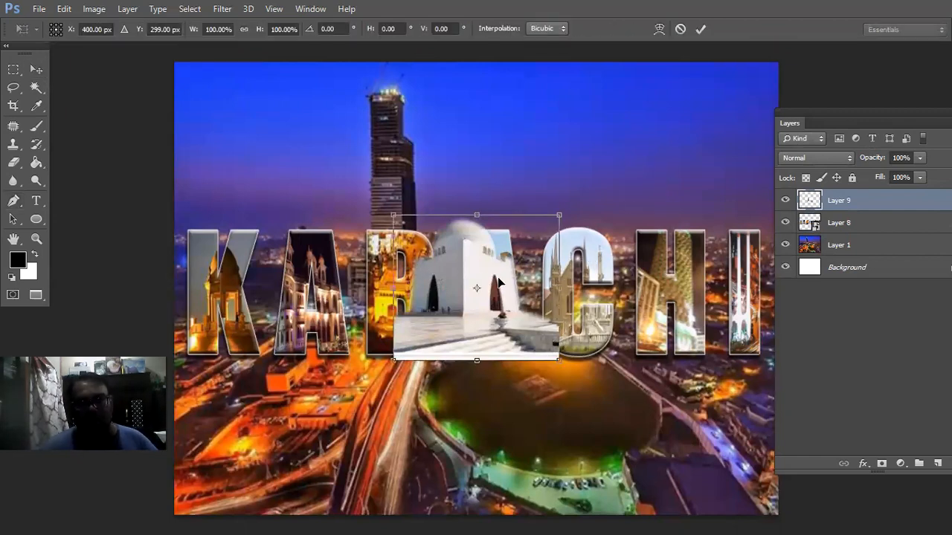
drag(641, 164, 680, 145)
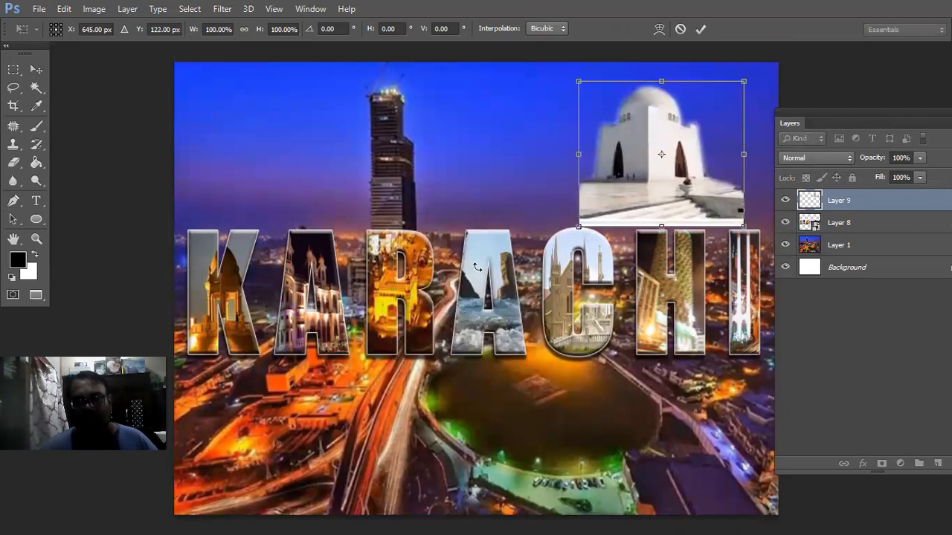
drag(711, 168, 674, 176)
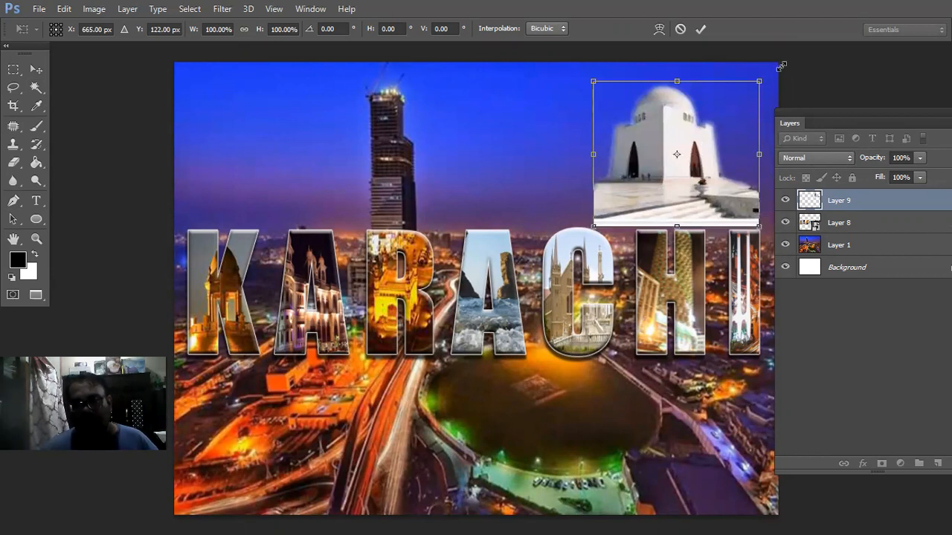
drag(786, 66, 772, 70)
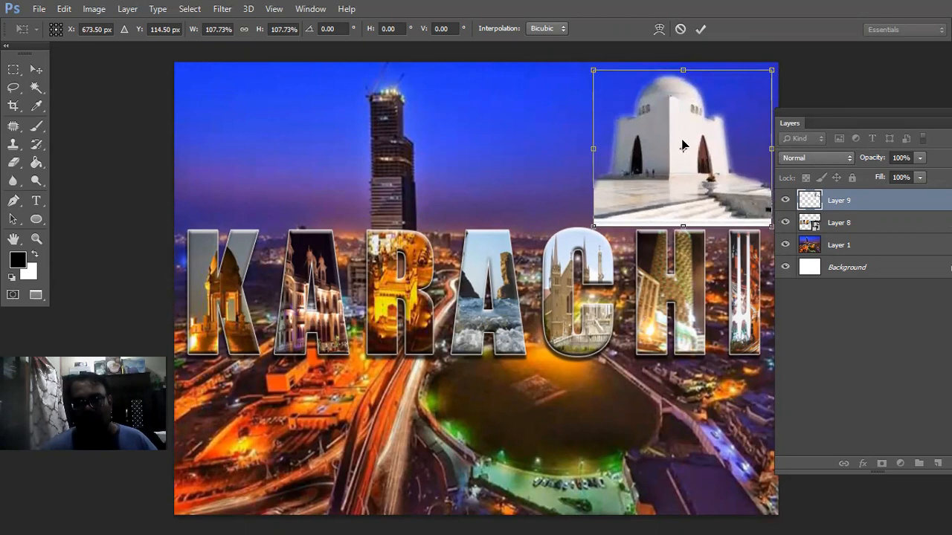
drag(684, 145, 645, 165)
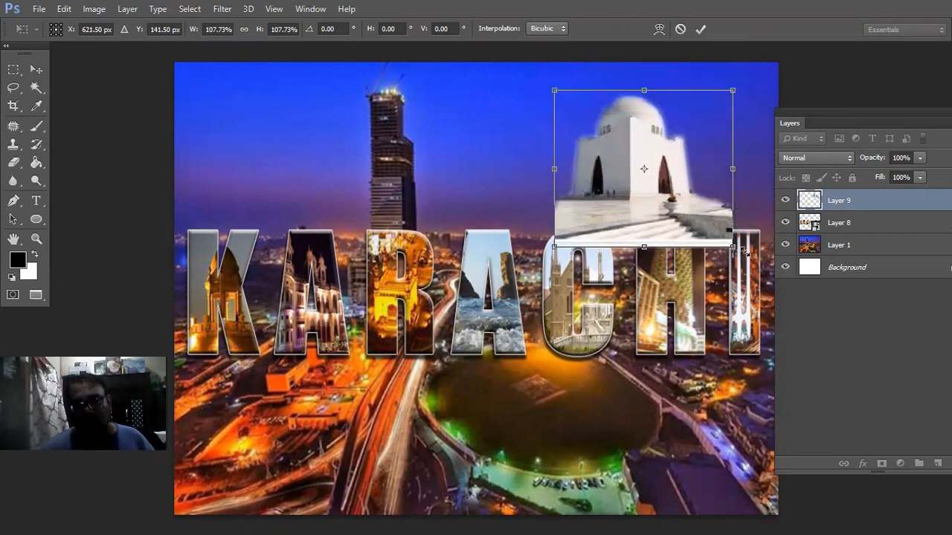
drag(752, 254, 758, 255)
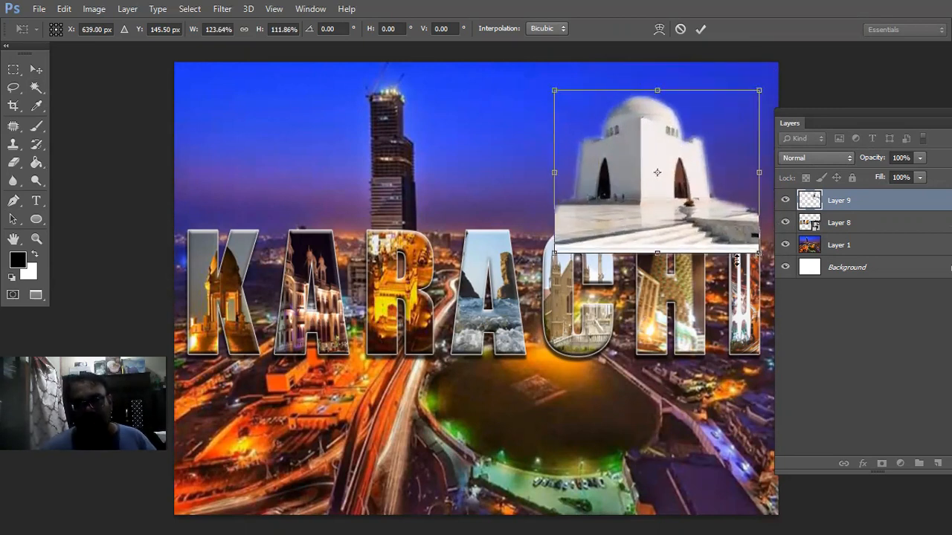
key(Return)
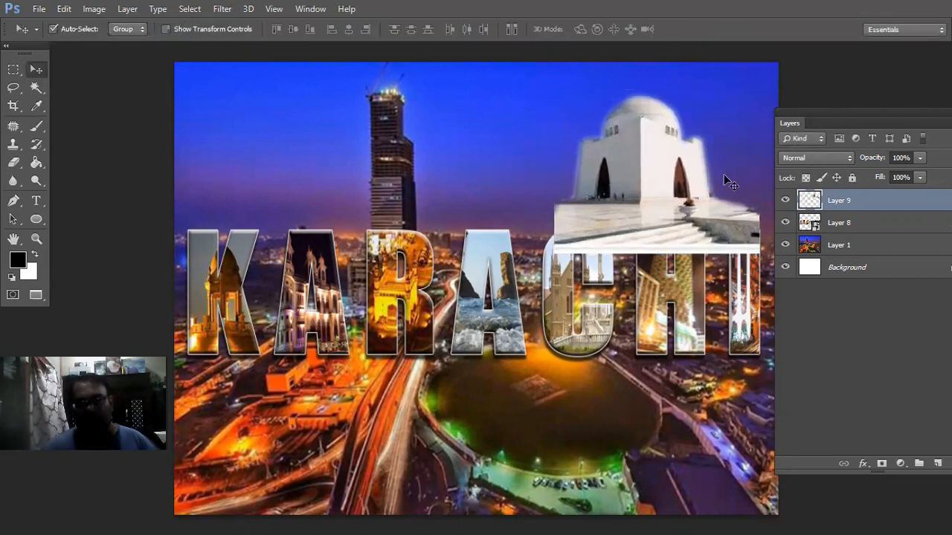
Add a layer mask to the mausoleum layer and hide its platform and steps with a soft 80 px black brush.
click(880, 467)
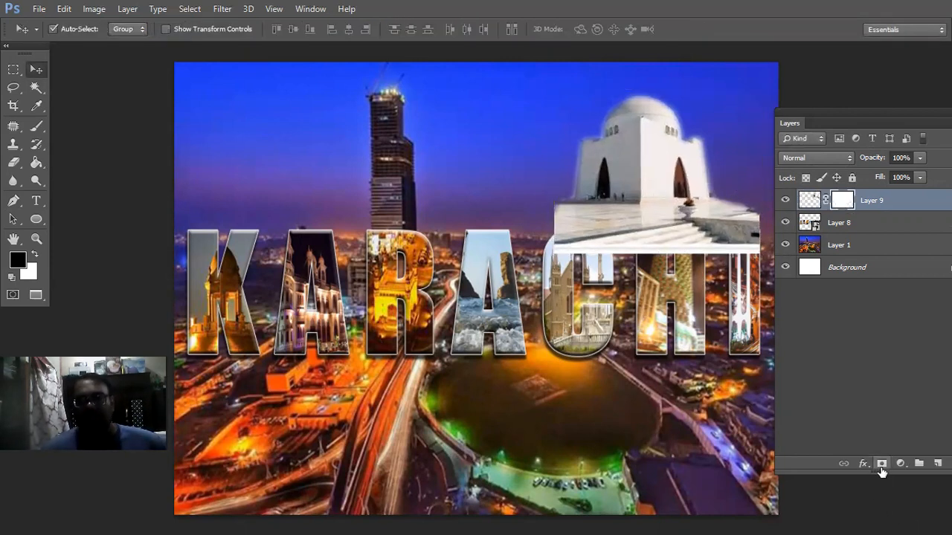
click(40, 129)
click(93, 125)
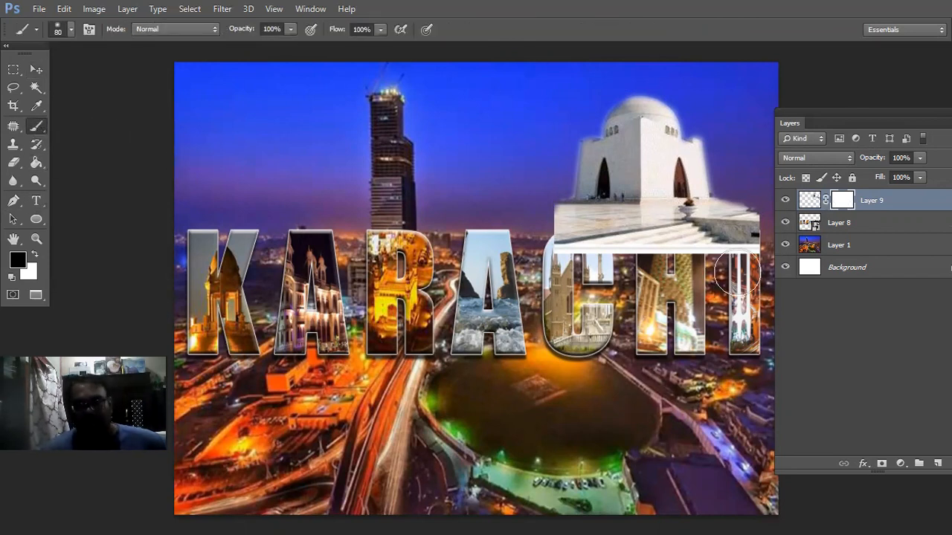
drag(675, 246, 736, 247)
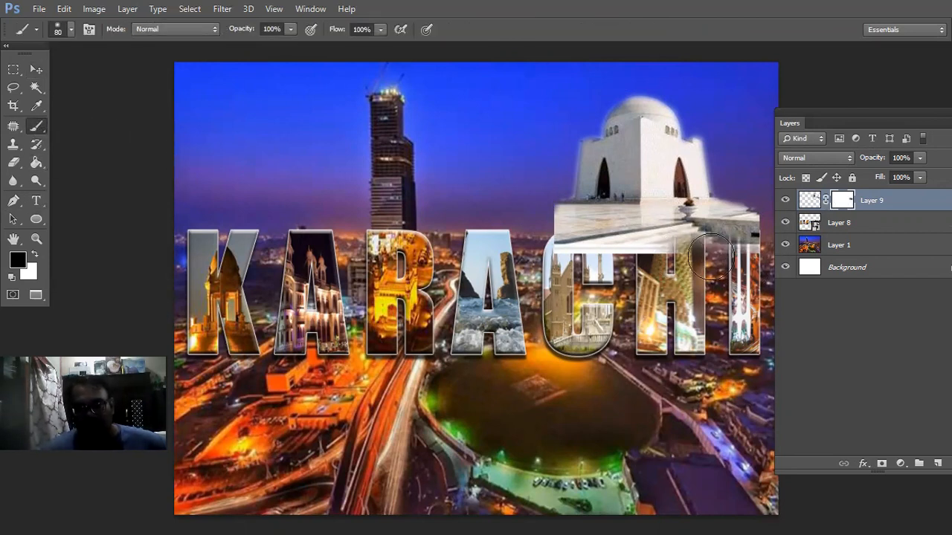
mouse_move(545, 209)
mouse_down()
mouse_move(558, 235)
mouse_move(633, 251)
mouse_move(759, 221)
mouse_move(751, 231)
mouse_move(748, 206)
mouse_up()
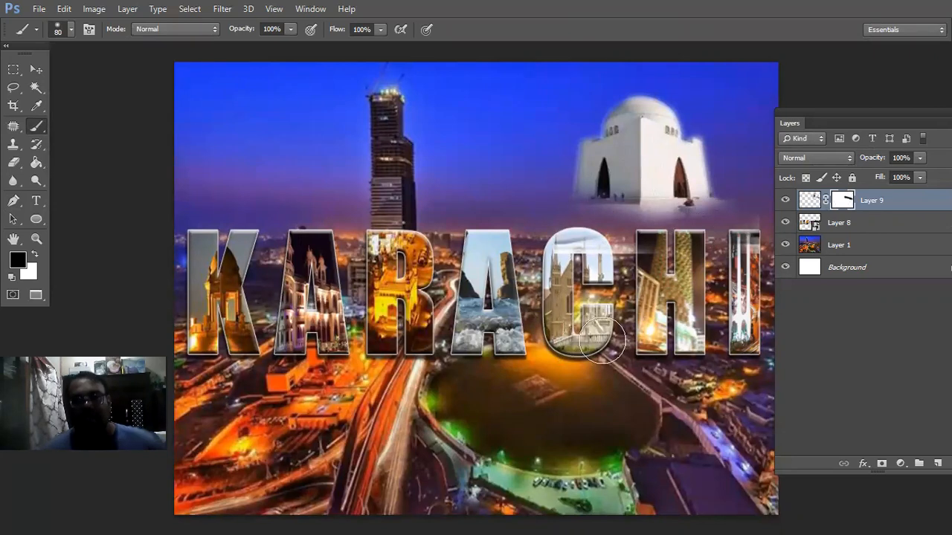
Scale the mausoleum to about 109% and shift it right so it sits in the sky above the C, H and I.
key(ctrl+t)
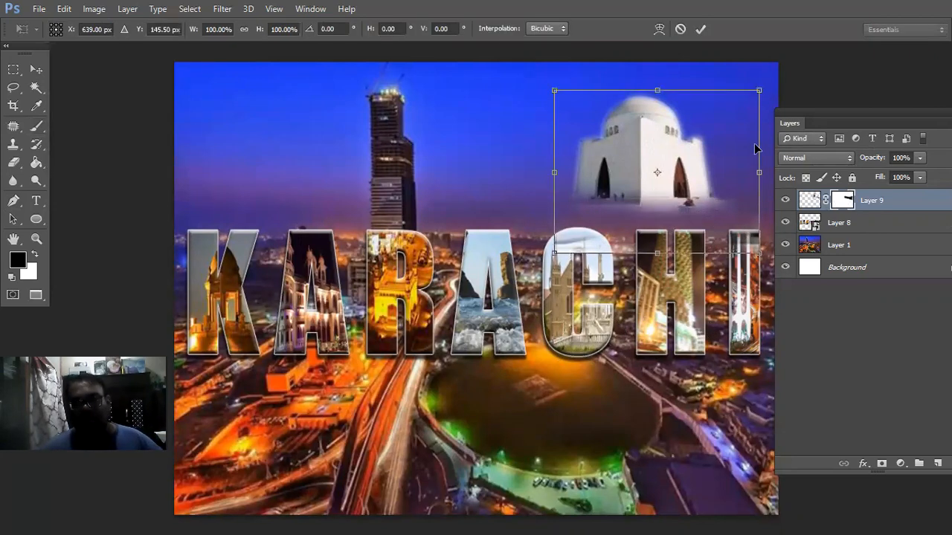
drag(791, 66, 797, 221)
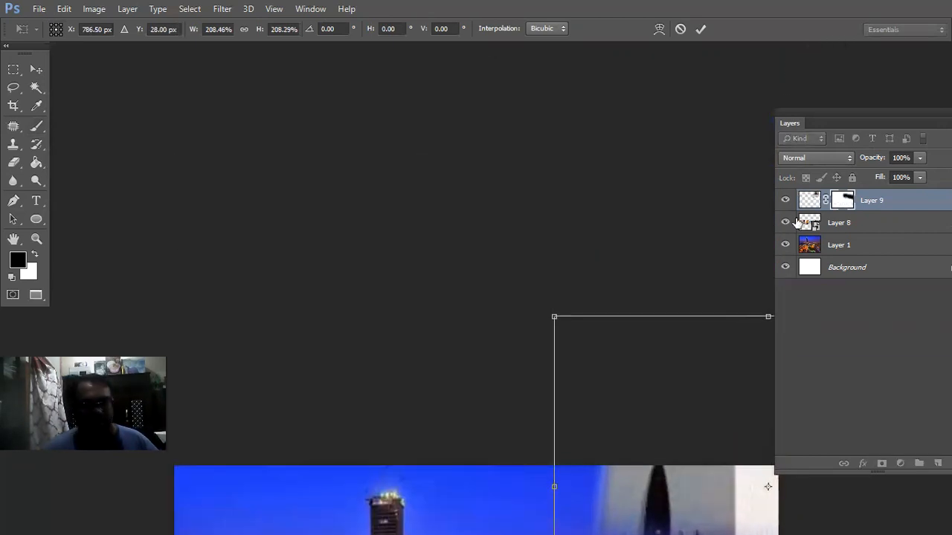
key(ctrl+0)
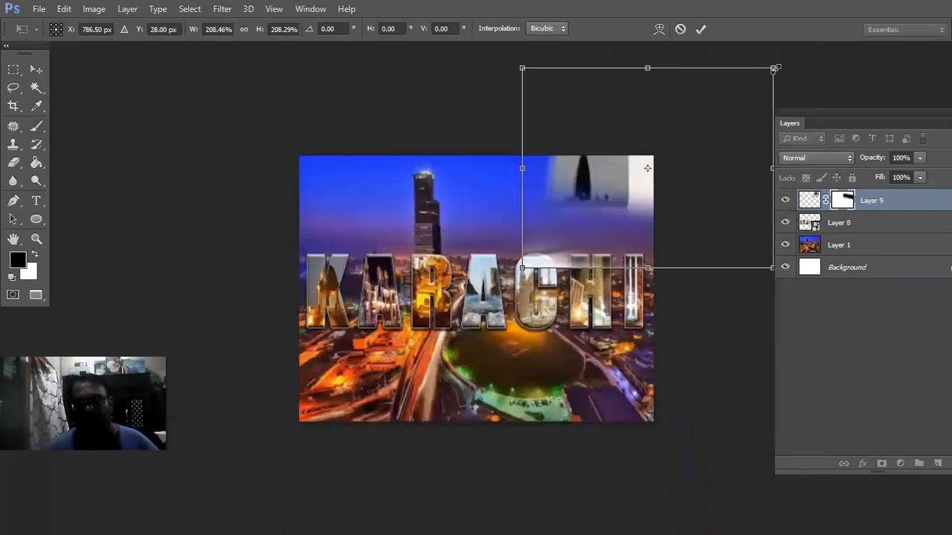
drag(691, 148, 653, 163)
key(Return)
key(b)
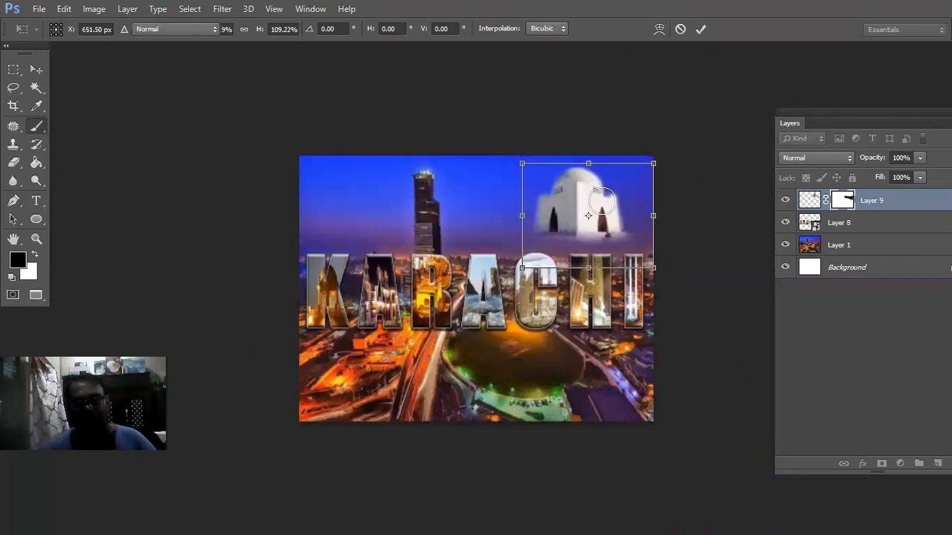
key(v)
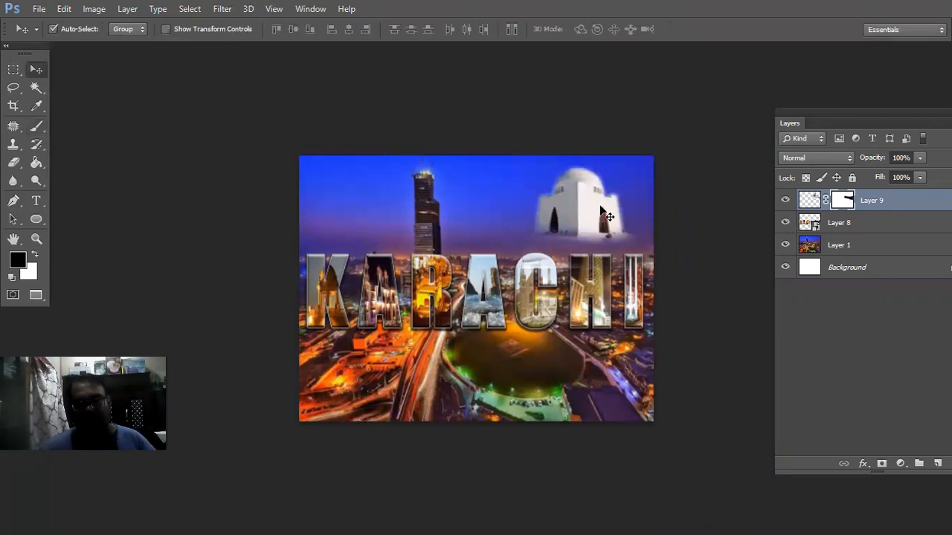
drag(618, 214, 641, 219)
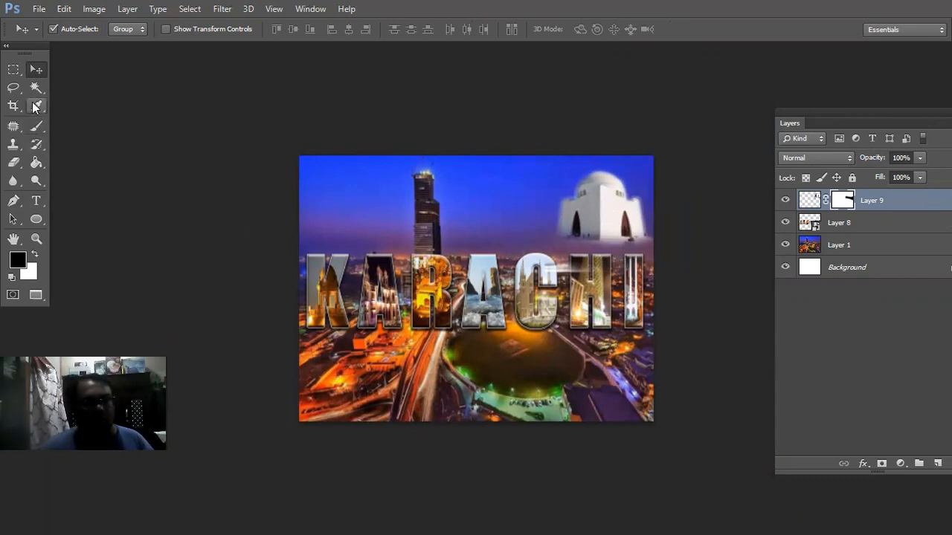
Enlarge the mausoleum proportionally to about 119%, extending it left and down to the top of the lettering.
click(36, 126)
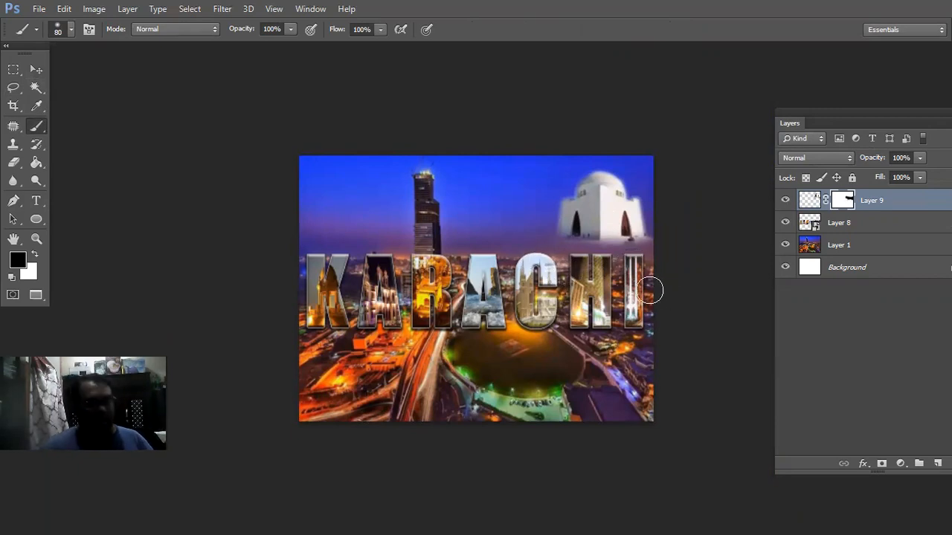
key(ctrl+t)
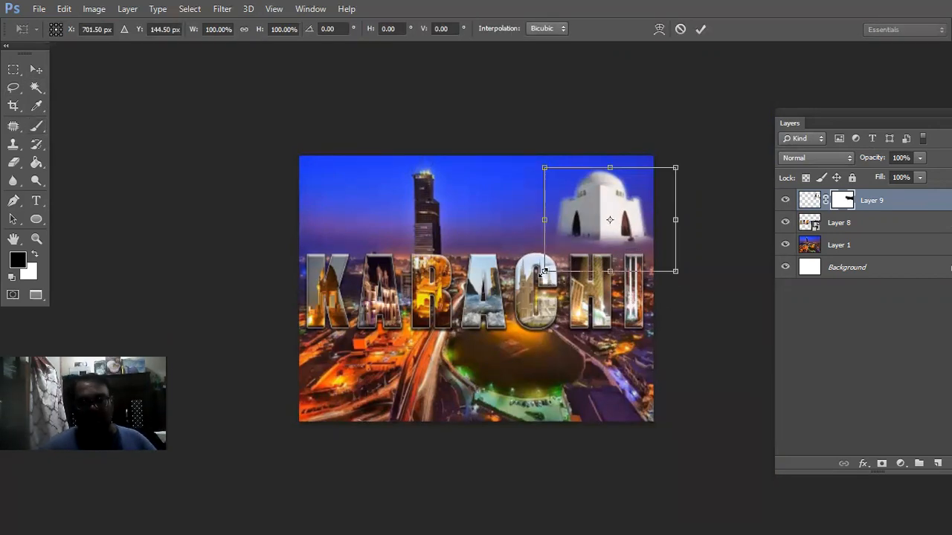
drag(544, 270, 513, 284)
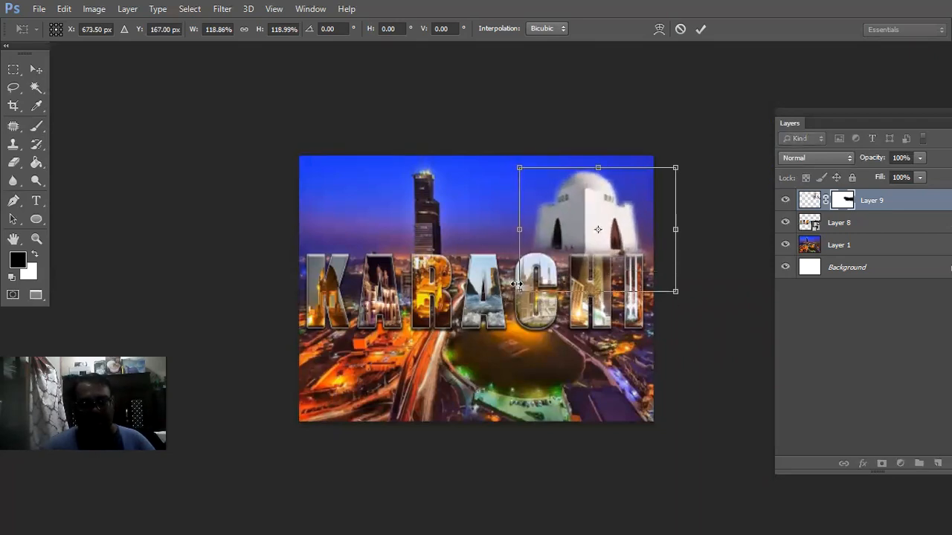
key(Return)
key(b)
key(v)
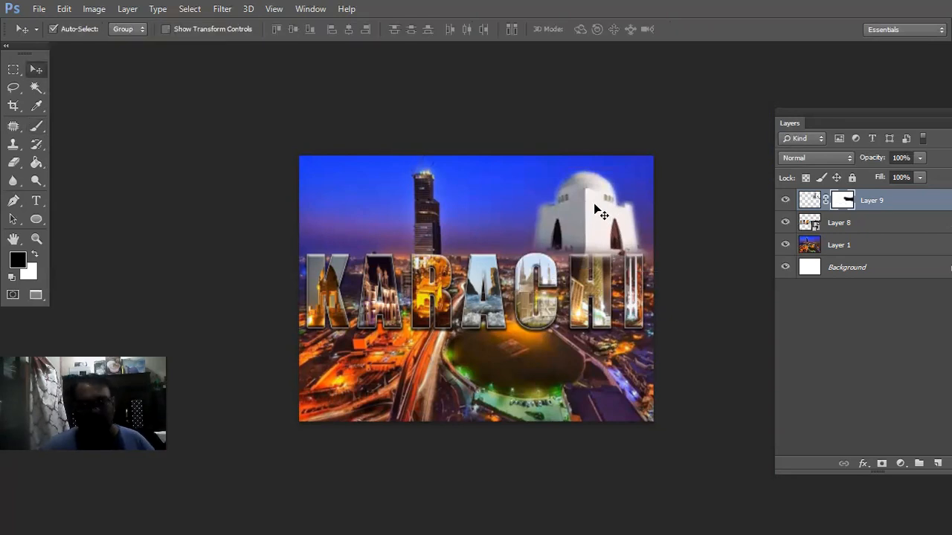
Nudge the mausoleum up slightly so its base clears the top of the H.
key(Up)
key(Up)
key(Up)
key(Up)
key(Up)
key(Up)
key(Up)
key(Up)
key(Up)
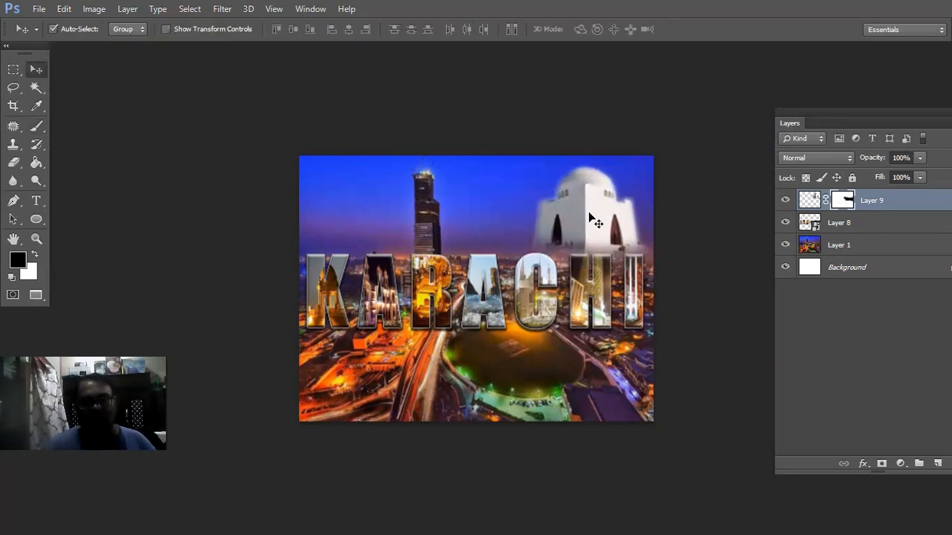
Nudge the mausoleum left until it sits above the second A and the C, and raise it slightly.
key(Left)
key(Left)
key(Left)
key(Left)
key(Left)
key(Left)
key(Left)
key(Left)
key(Left)
key(Left)
key(Left)
key(Left)
key(Left)
key(Left)
key(Left)
key(Left)
key(Left)
key(Left)
key(Left)
key(Left)
key(Left)
key(Left)
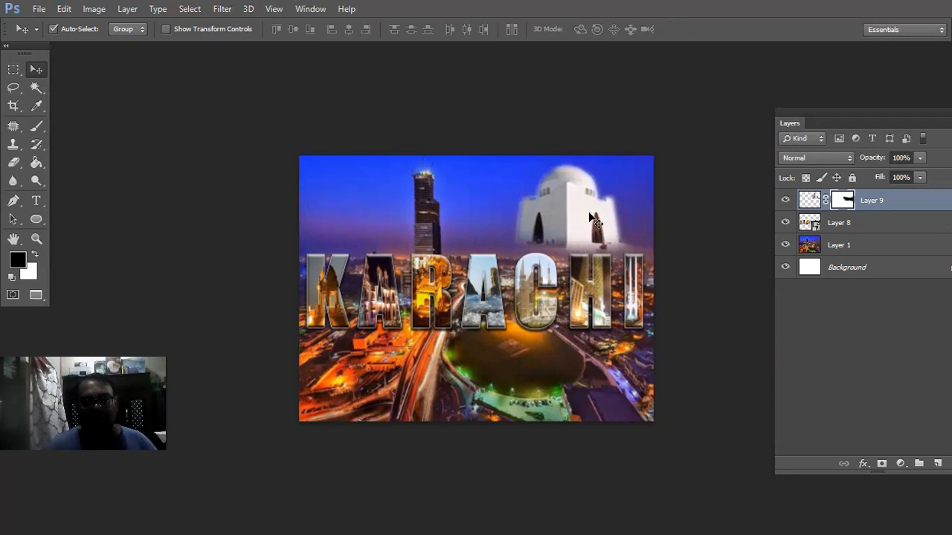
key(Left)
key(Left)
key(Left)
key(Left)
key(Left)
key(Left)
key(Left)
key(Left)
key(Left)
key(Left)
key(Left)
key(Left)
key(Left)
key(Left)
key(Left)
key(Left)
key(Left)
key(Left)
key(Left)
key(Left)
key(Up)
key(Up)
key(Up)
key(Up)
key(Up)
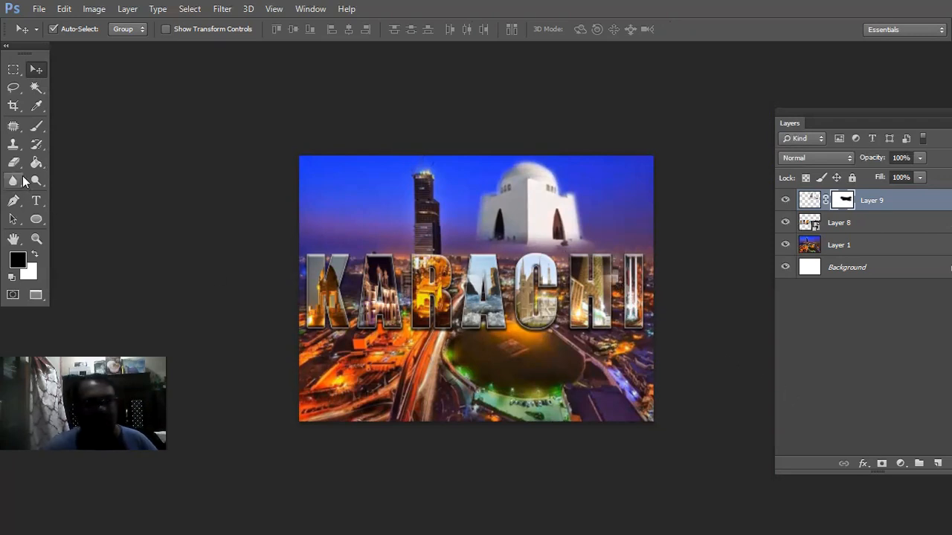
Nudge the mausoleum back right until it is centred above the H, and fit the whole image in view.
click(37, 127)
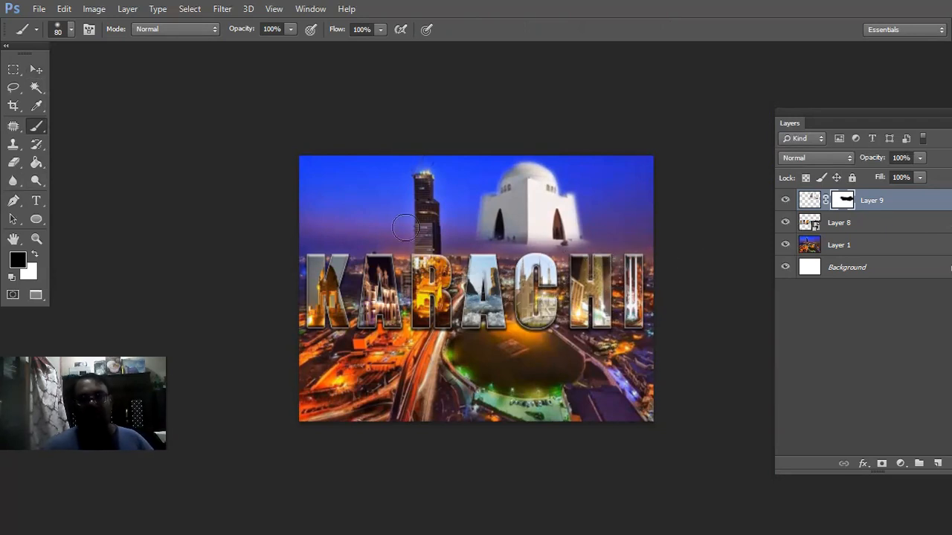
click(35, 69)
key(Right)
key(Right)
key(Right)
key(Right)
key(Right)
key(Right)
key(Right)
key(Right)
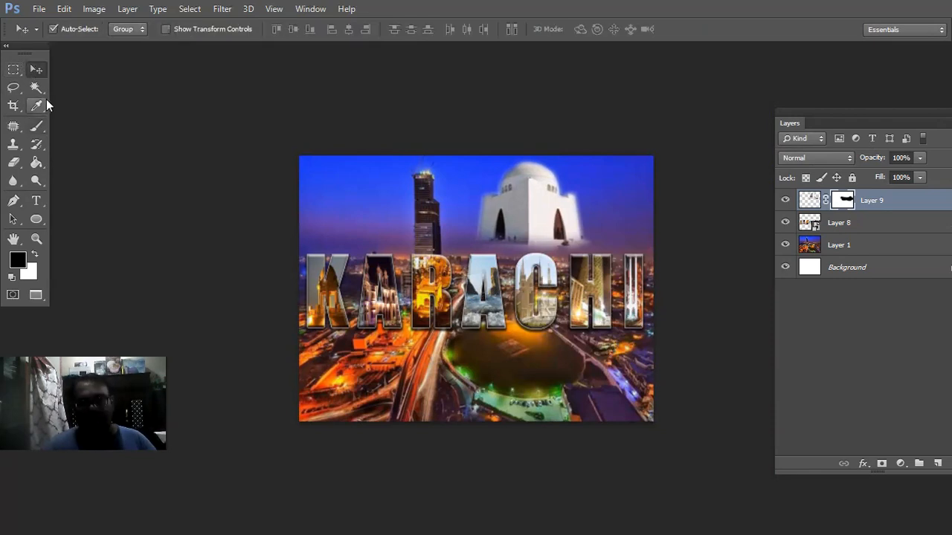
key(Right)
key(Right)
key(Right)
key(Right)
key(Right)
key(Right)
key(Right)
key(Right)
key(Right)
key(Right)
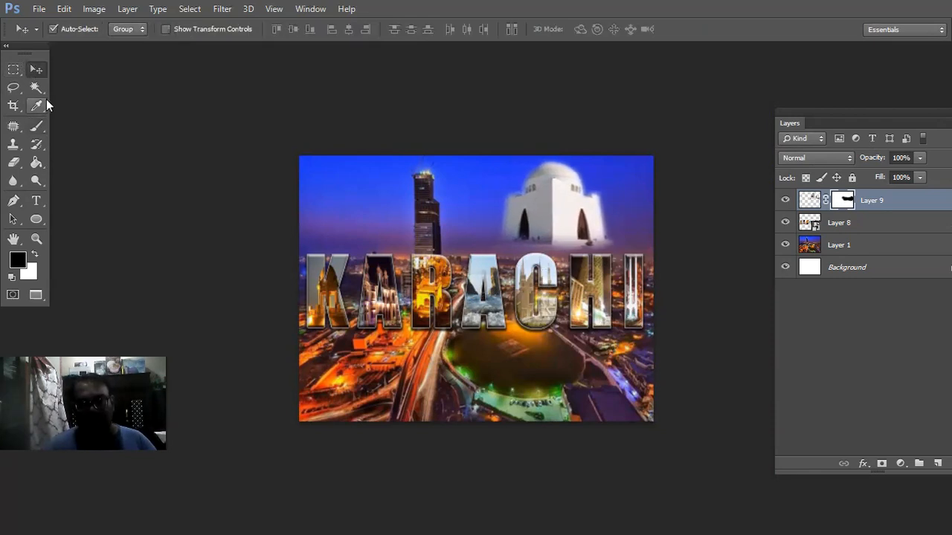
key(Right)
key(Right)
key(Right)
key(Right)
key(Right)
key(Right)
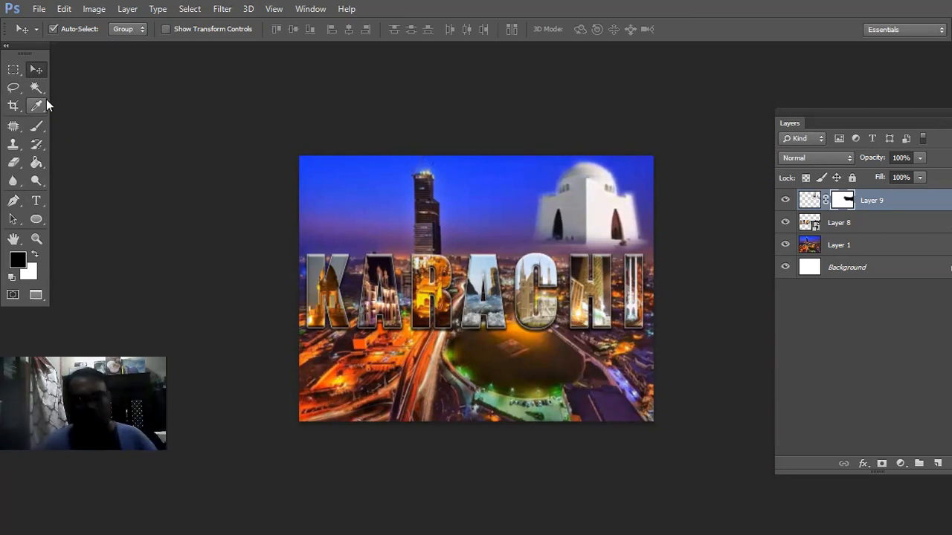
key(ctrl+0)
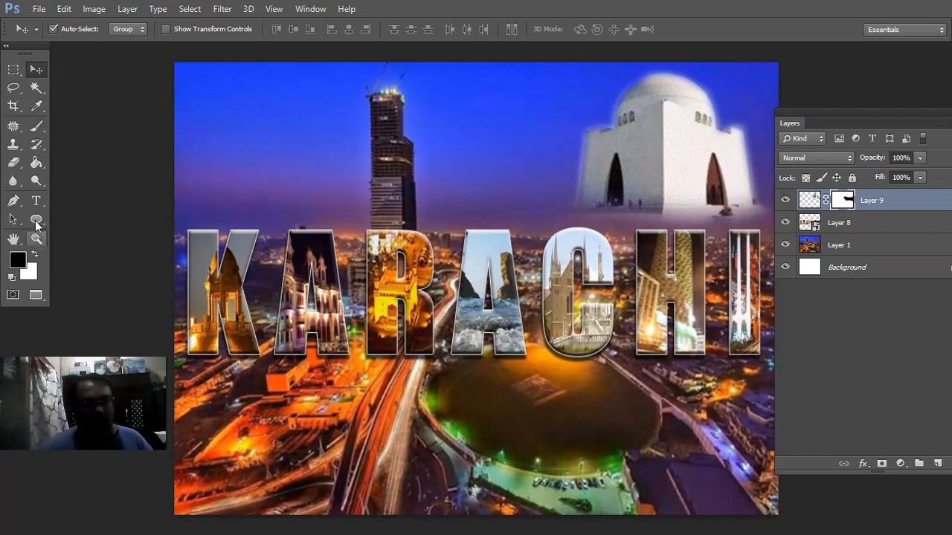
Add an empty horizontal text layer beside the canvas.
drag(38, 200, 75, 195)
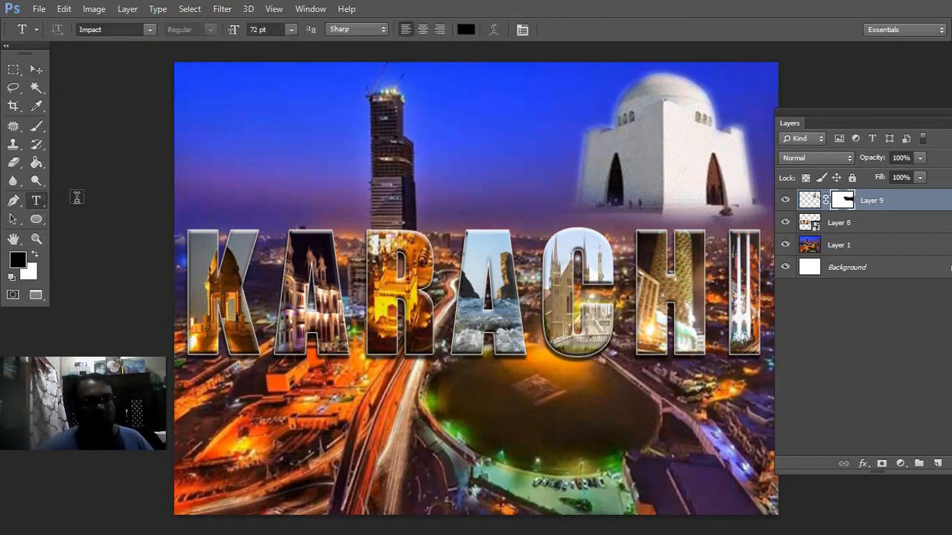
click(75, 200)
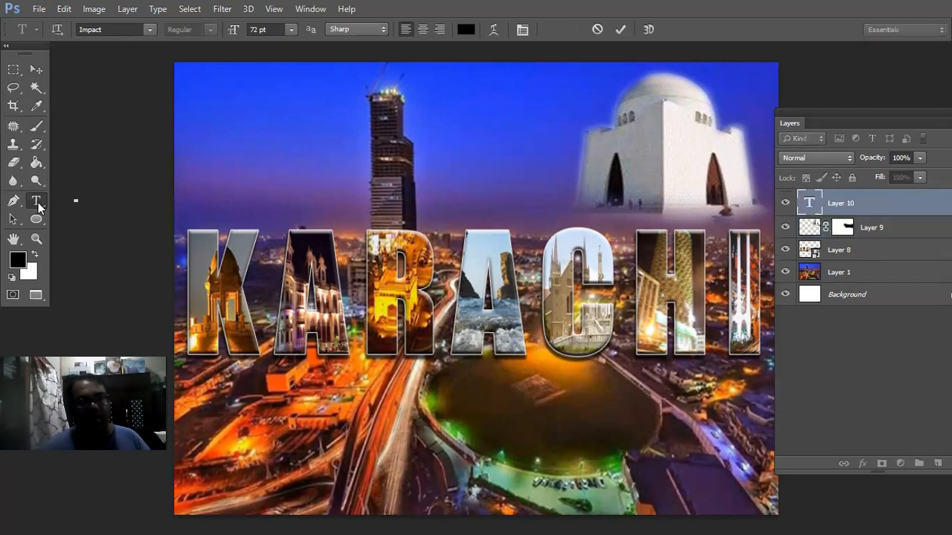
click(39, 204)
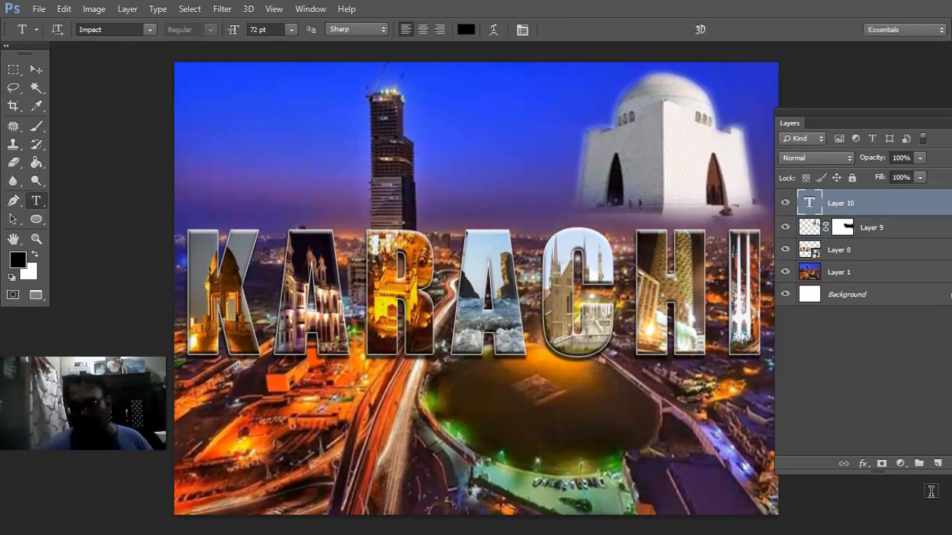
click(937, 463)
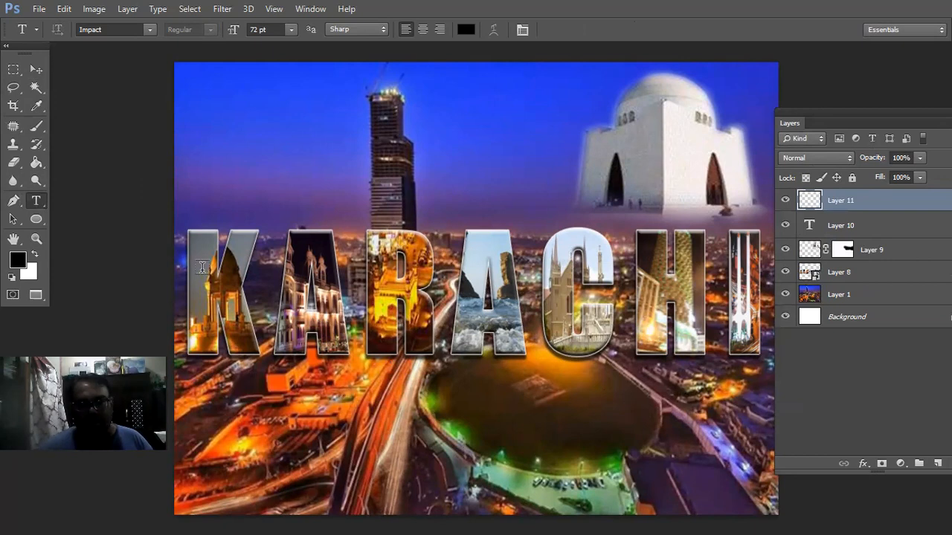
click(36, 69)
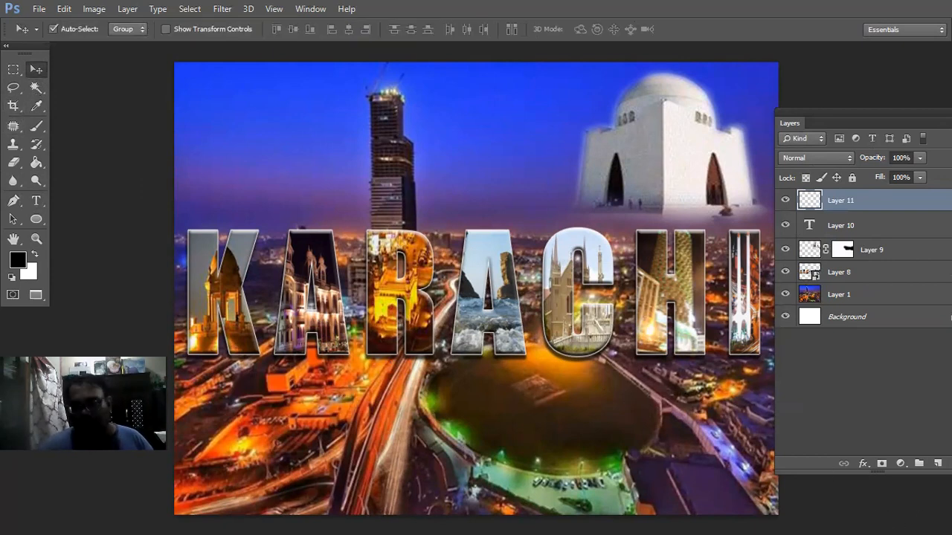
click(938, 463)
drag(916, 111, 824, 111)
click(866, 463)
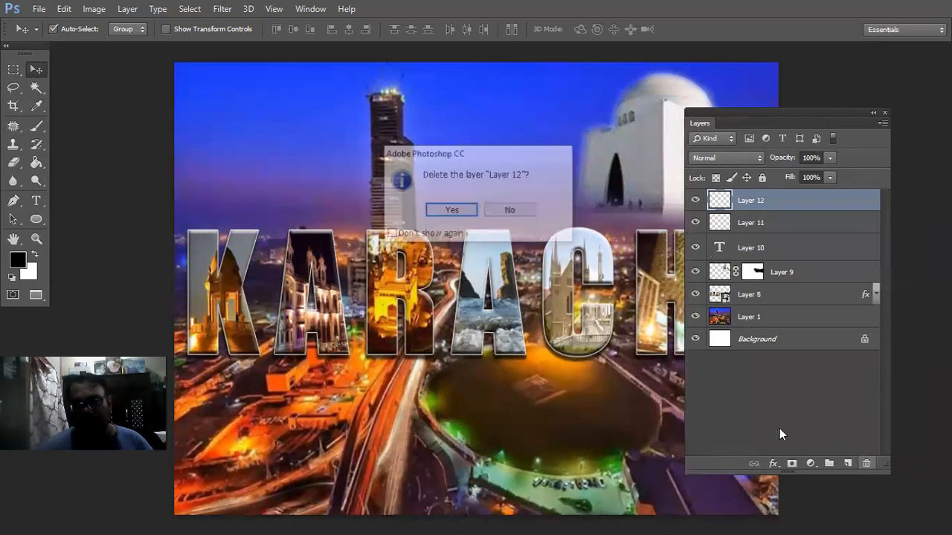
click(467, 211)
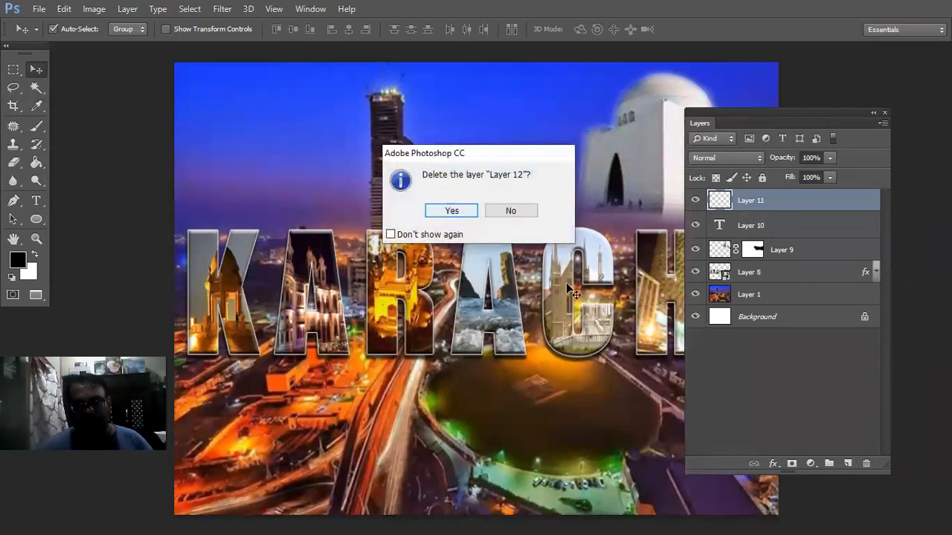
click(867, 465)
click(455, 211)
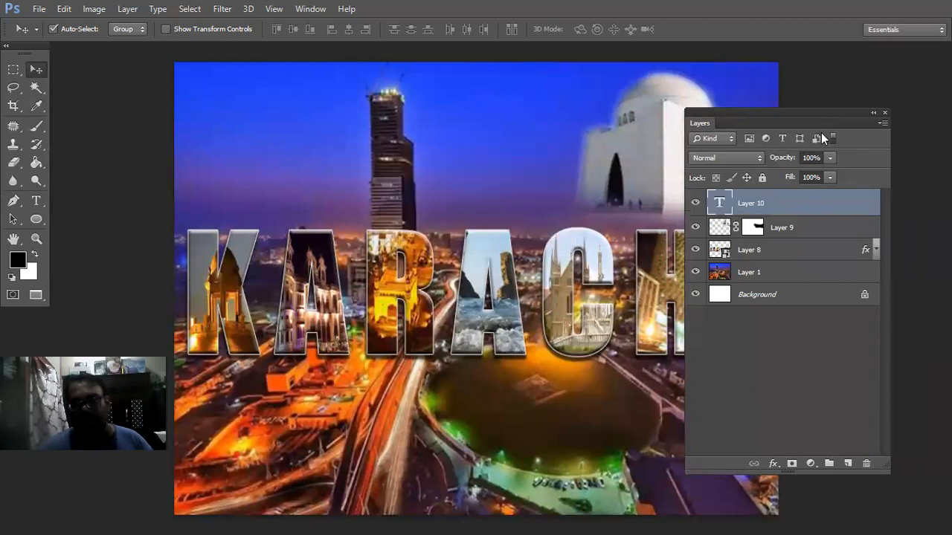
drag(818, 115, 879, 116)
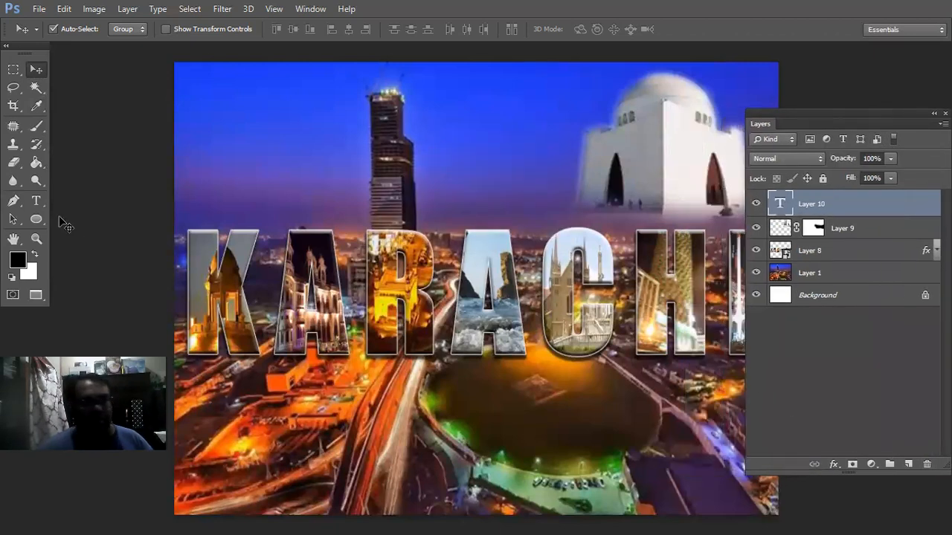
Set the text font to Times New Roman at 24 pt.
click(37, 204)
click(108, 30)
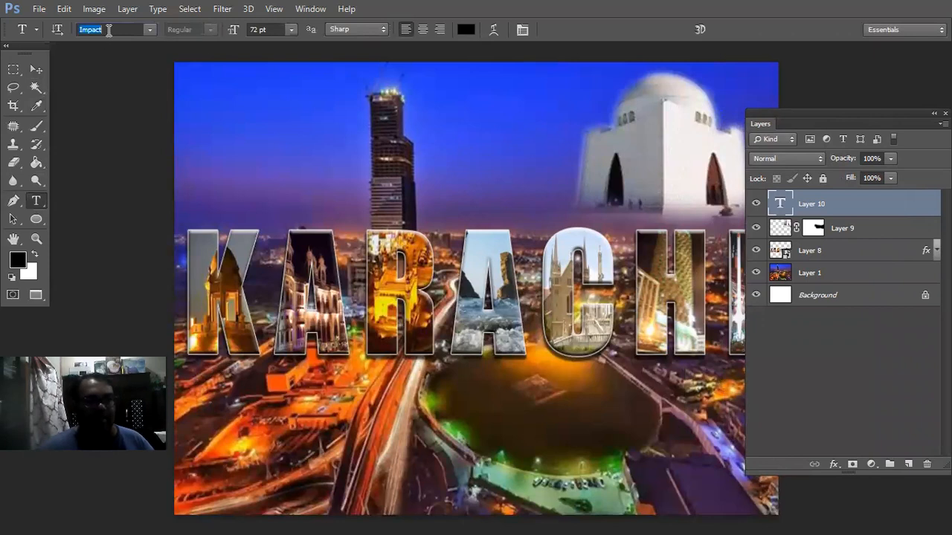
text(Times New Rom...)
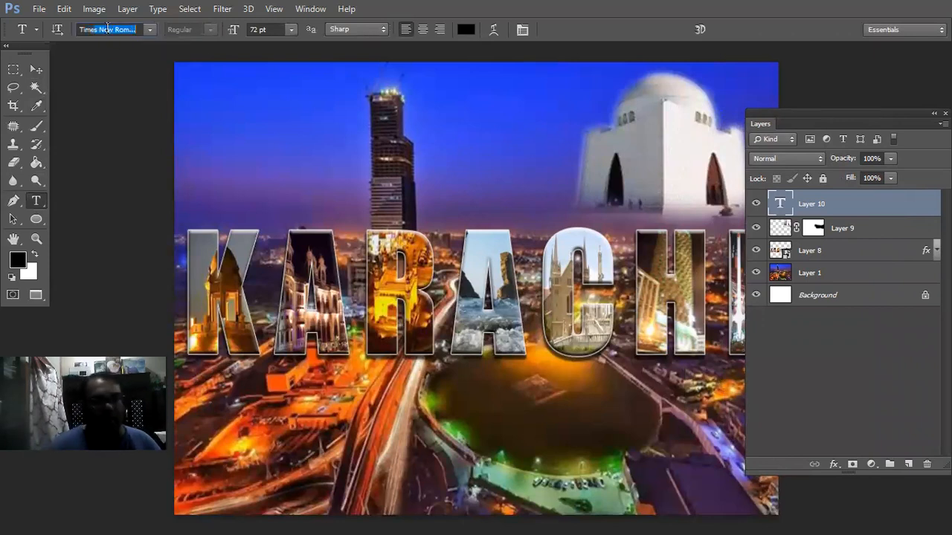
key(Return)
click(292, 31)
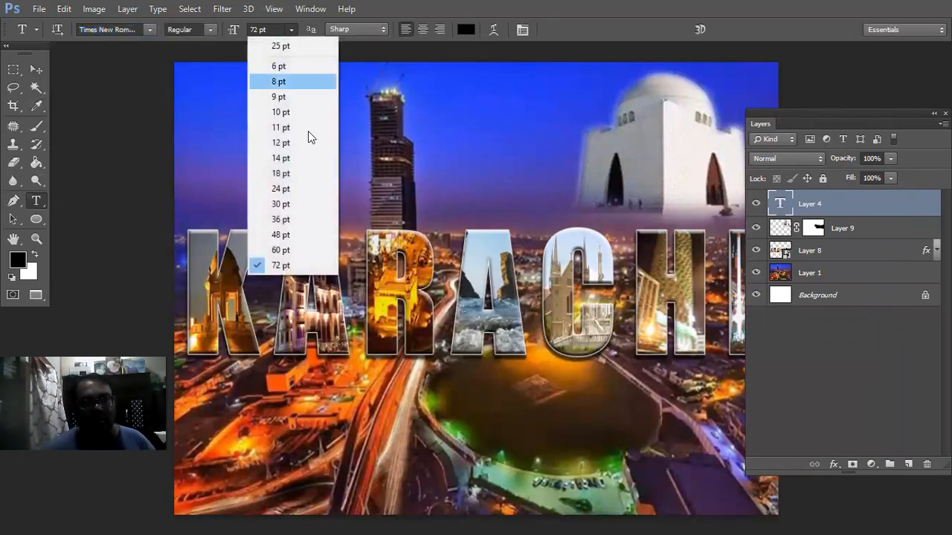
click(294, 195)
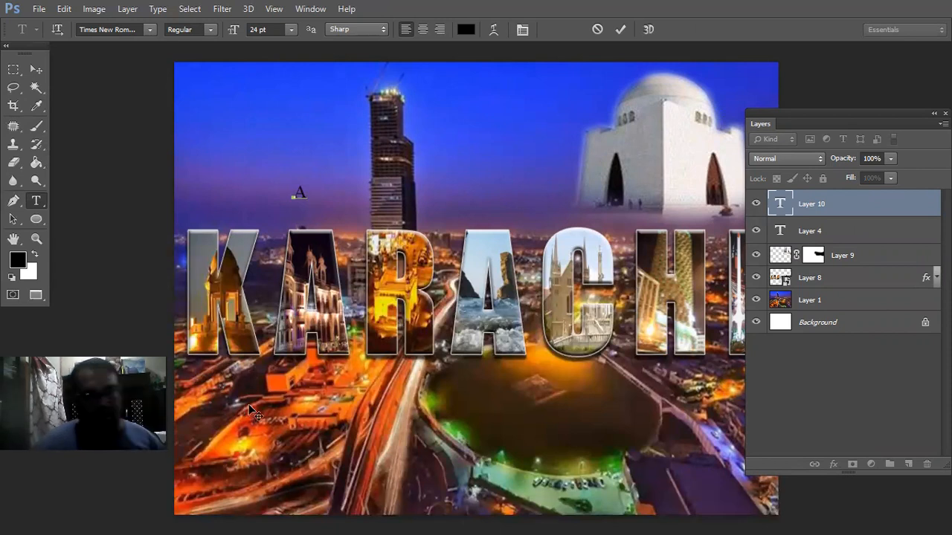
Add the text "A Beatifull City of Pakistan" in the sky above the lettering, starting over the first A.
text(Beatif)
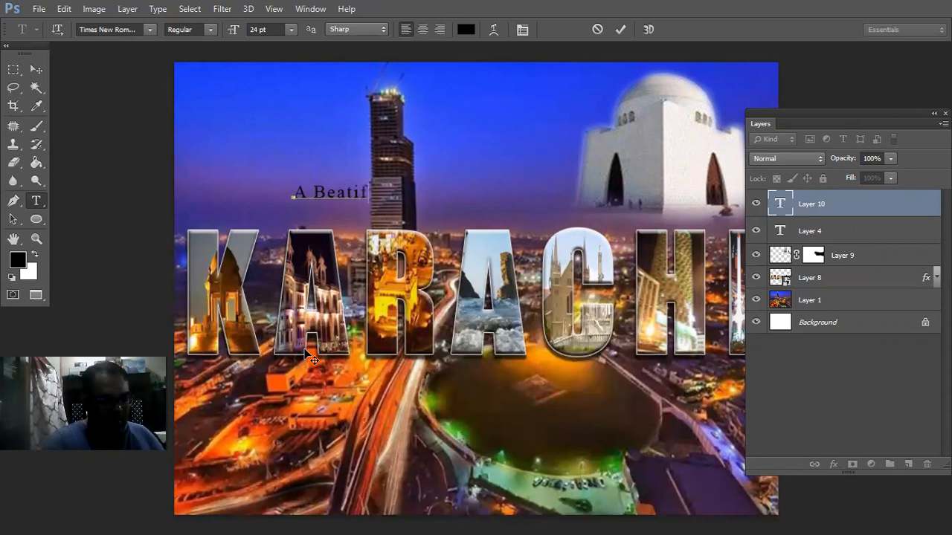
text(ull c)
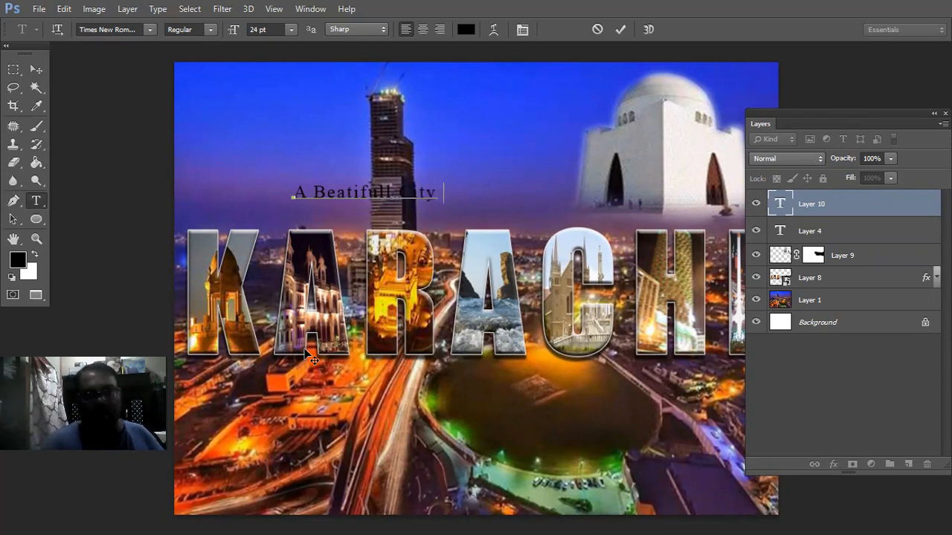
text(ity of Pa)
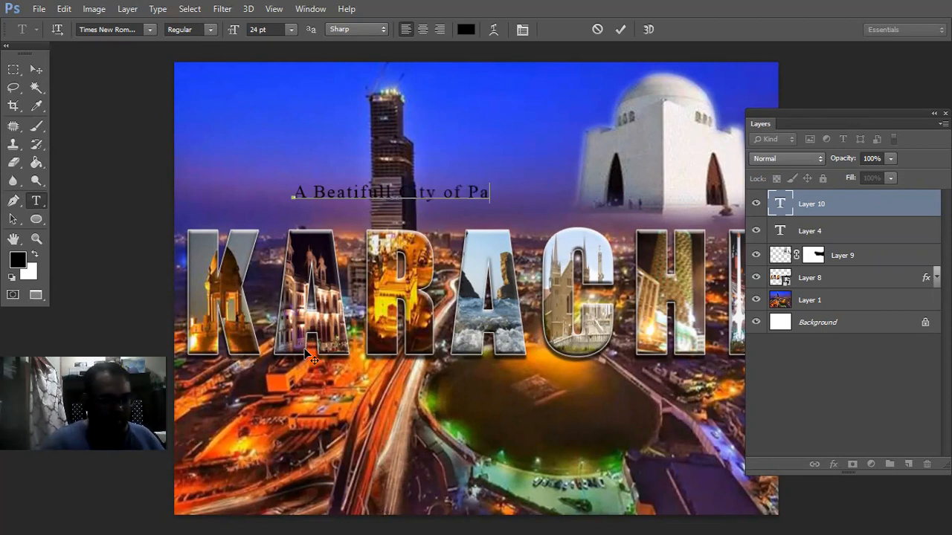
text(kistan)
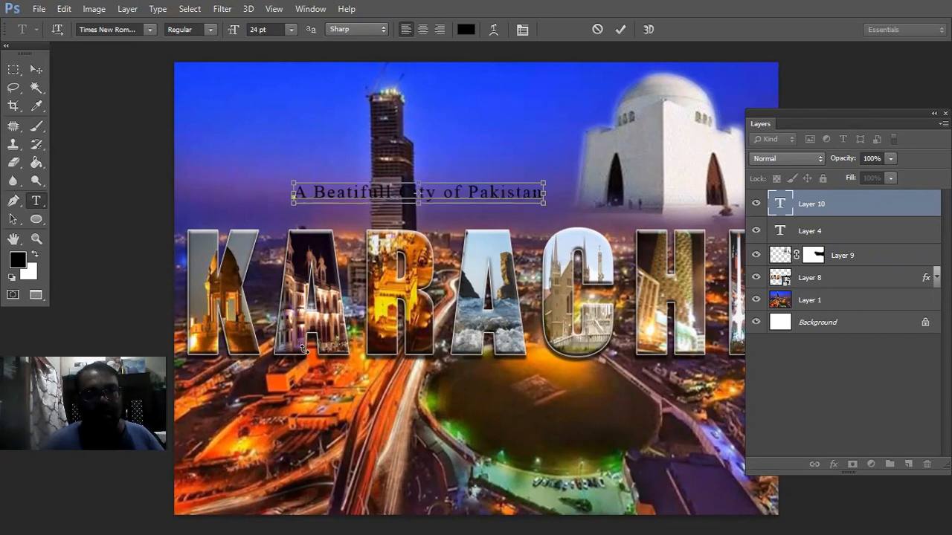
Set the whole tagline "A Beatifull City of Pakistan" to the Bold font style.
key(ctrl+a)
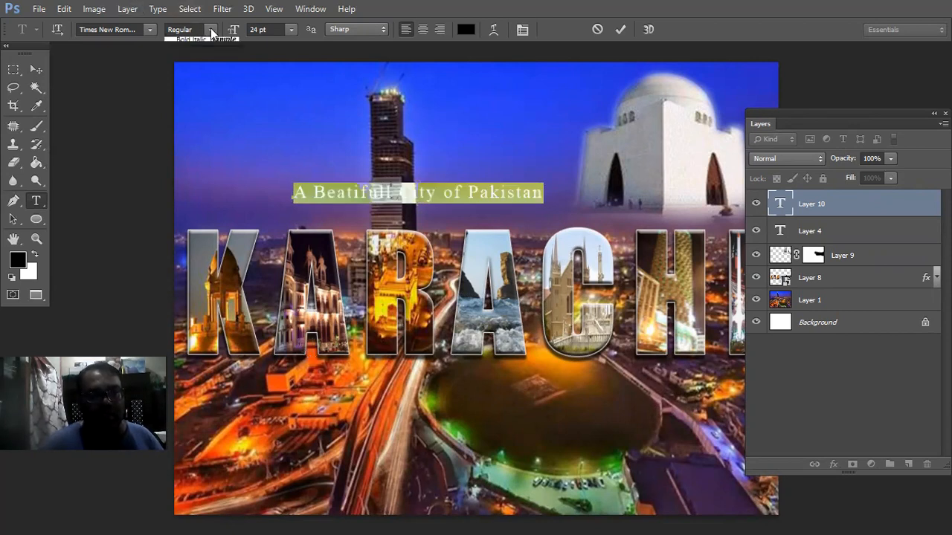
click(201, 78)
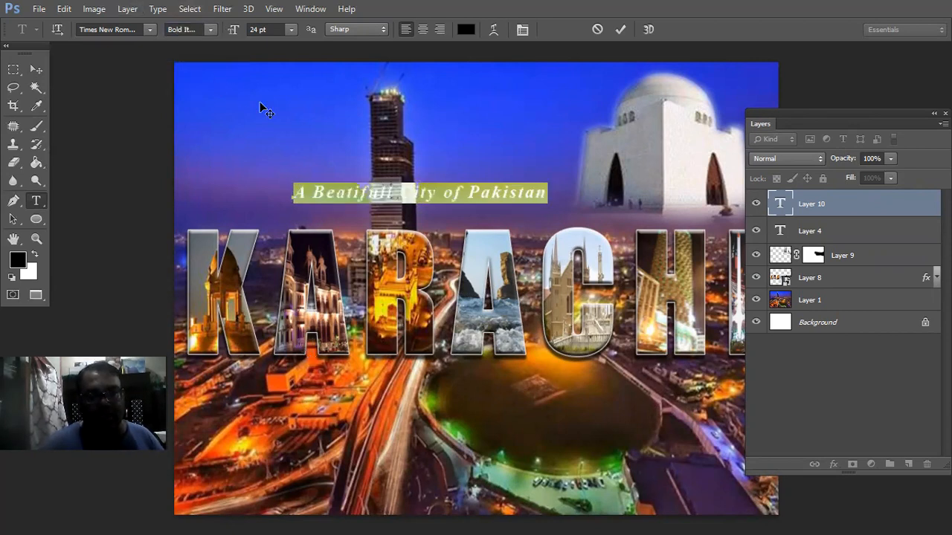
click(210, 29)
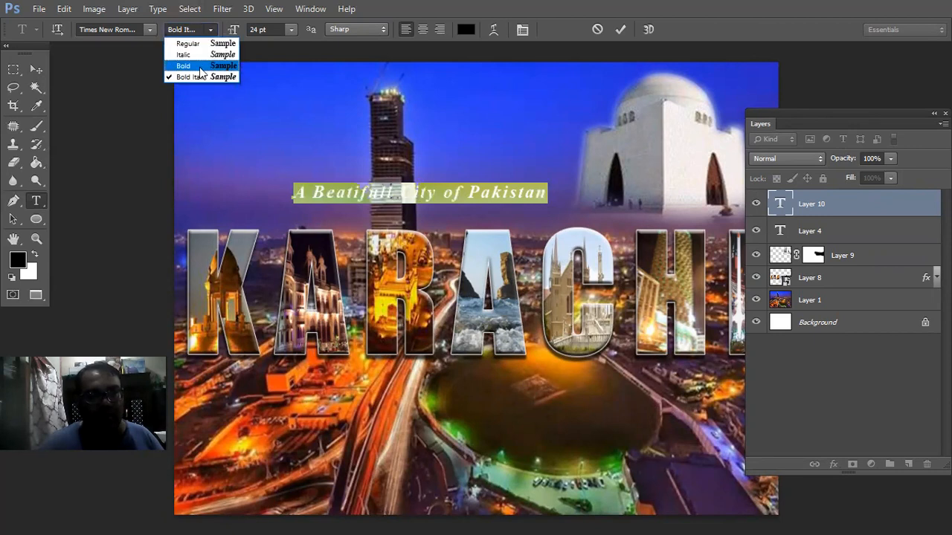
click(186, 67)
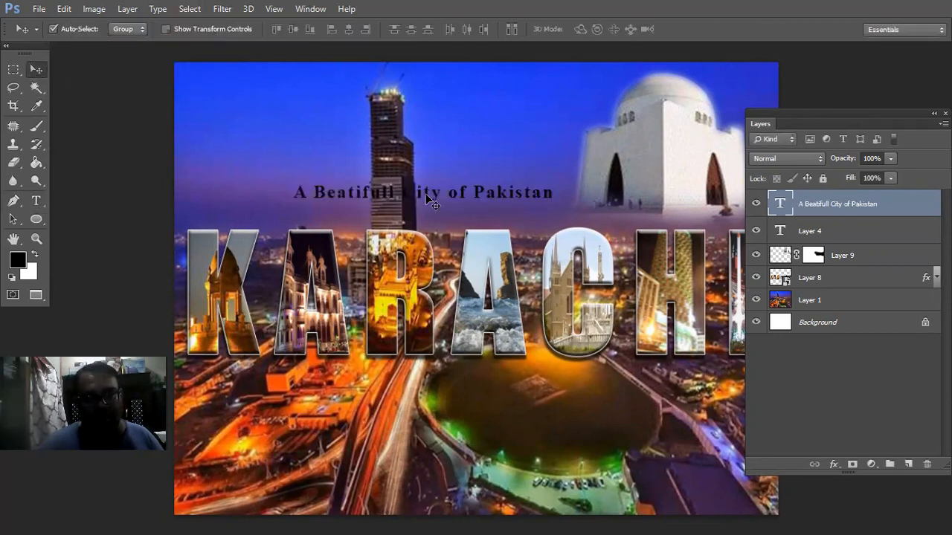
Move the tagline just below the KARACHI lettering and enlarge it to about 31 pt.
drag(425, 193, 457, 372)
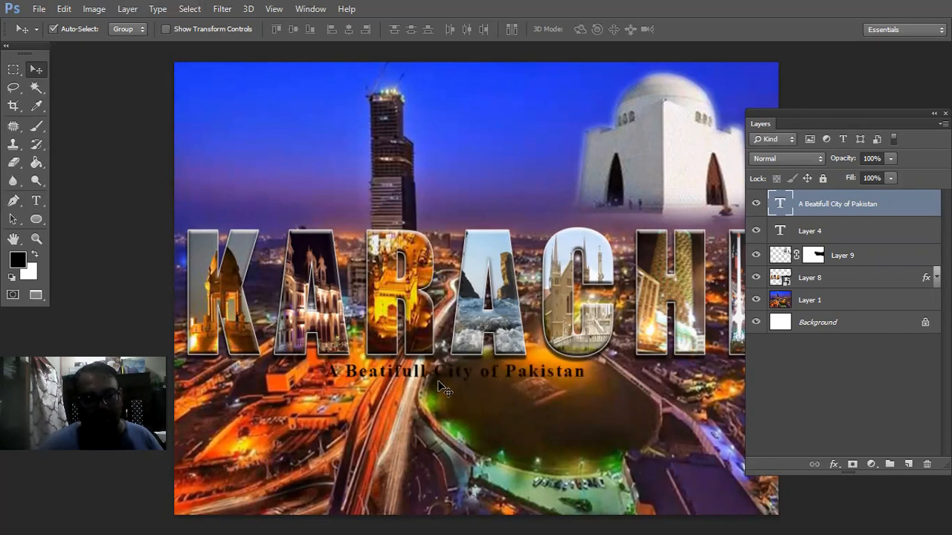
drag(396, 381, 390, 375)
key(ctrl+t)
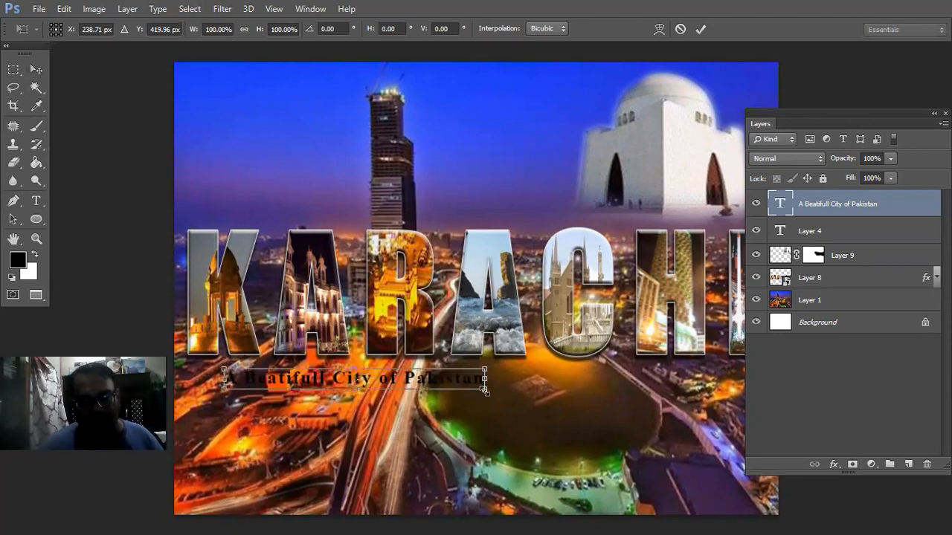
drag(527, 408, 563, 412)
key(Return)
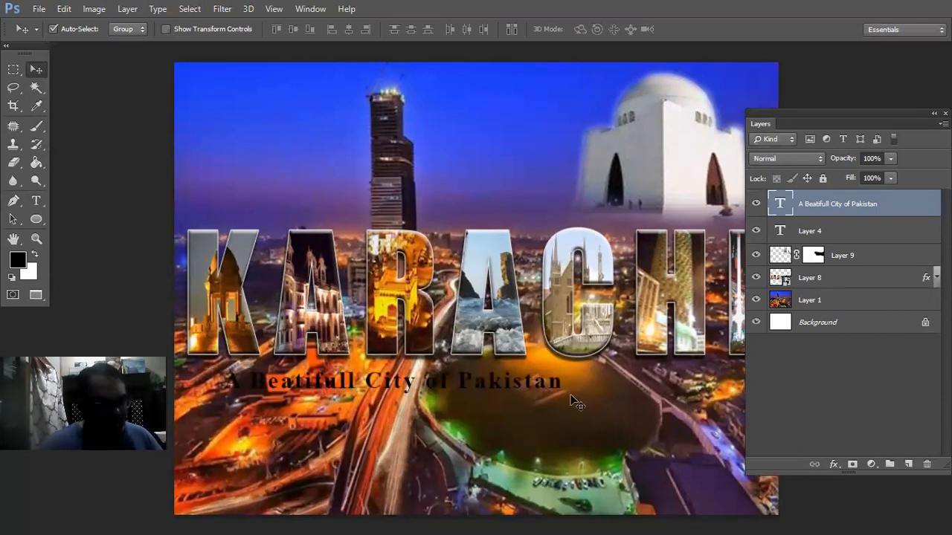
Nudge the tagline slightly up and well to the right so it starts beneath the first A of the lettering.
key(Up)
key(Up)
key(Up)
key(Up)
key(Up)
key(Up)
key(Up)
key(Right)
key(Right)
key(Right)
key(Right)
key(Right)
key(Right)
key(Right)
key(Right)
key(Right)
key(Right)
key(Right)
key(Right)
key(Right)
key(Right)
key(Right)
key(Right)
key(Right)
key(Right)
key(Right)
key(Right)
key(Right)
key(Right)
key(Right)
key(Right)
key(Right)
key(Right)
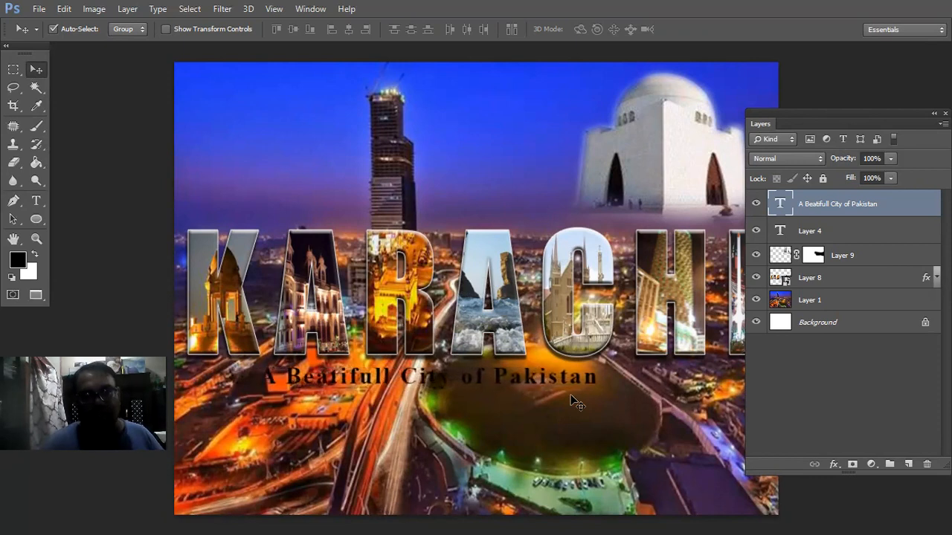
key(Right)
key(Right)
key(Right)
key(Right)
key(Right)
key(Right)
key(Right)
key(Right)
key(Right)
key(Right)
key(Right)
key(Right)
key(Right)
key(Right)
key(Right)
key(Right)
key(Right)
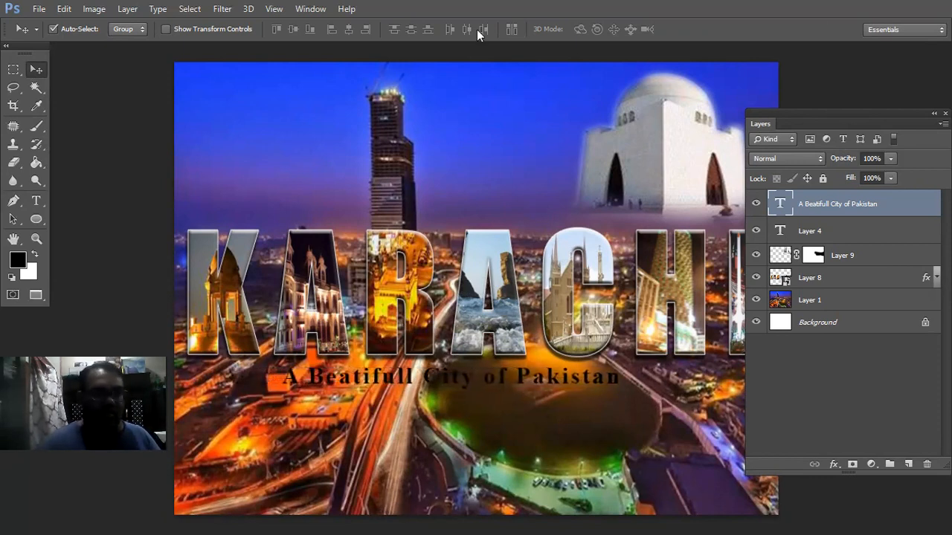
Widen the letter spacing of the whole tagline to a tracking value of 390.
click(35, 201)
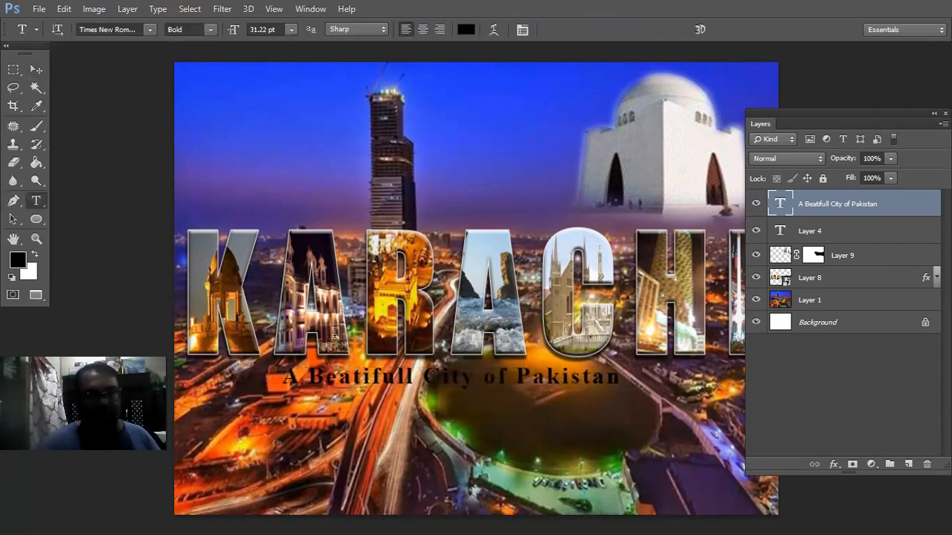
triple_click(349, 379)
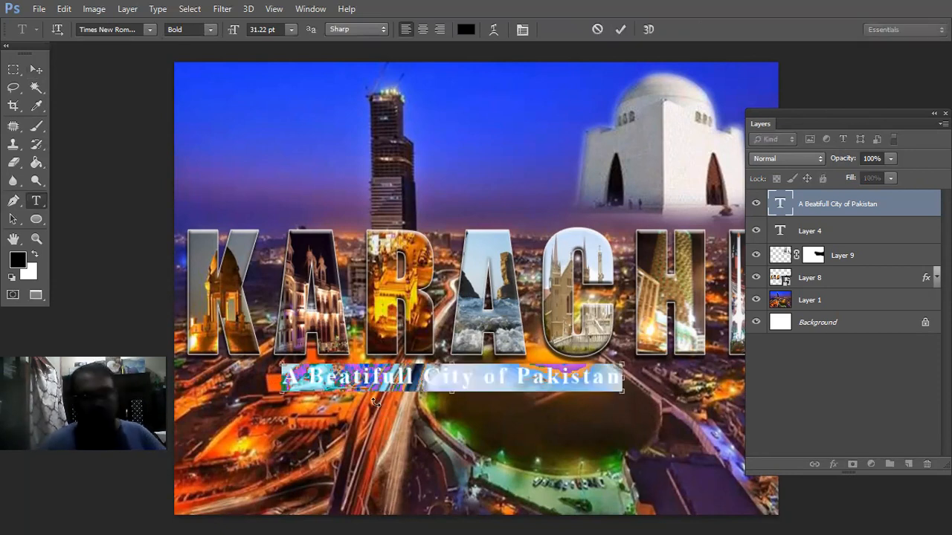
key(ctrl+t)
click(738, 236)
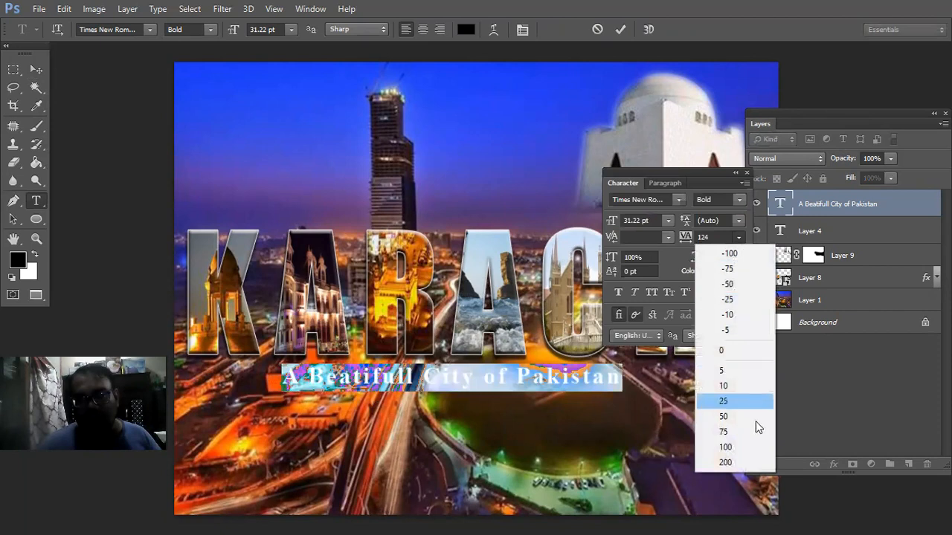
click(744, 463)
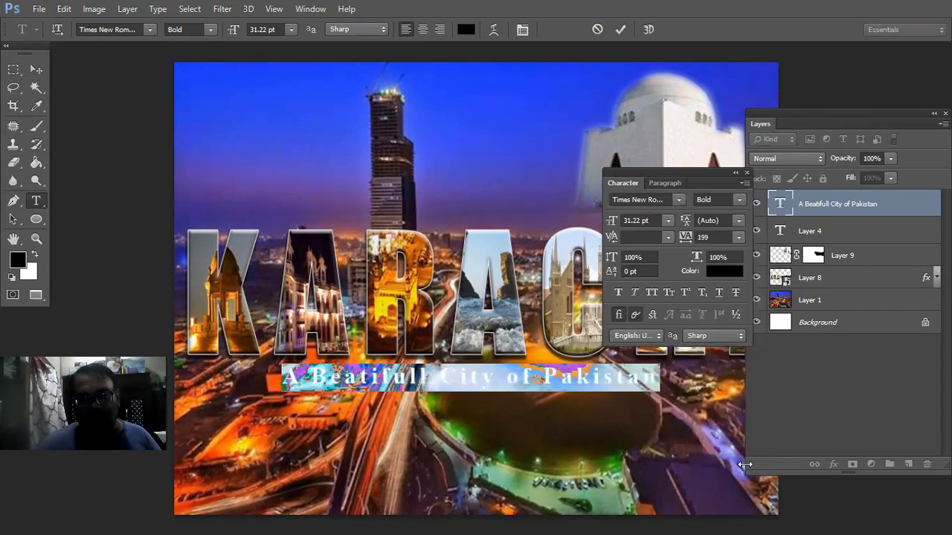
click(718, 237)
key(BackSpace)
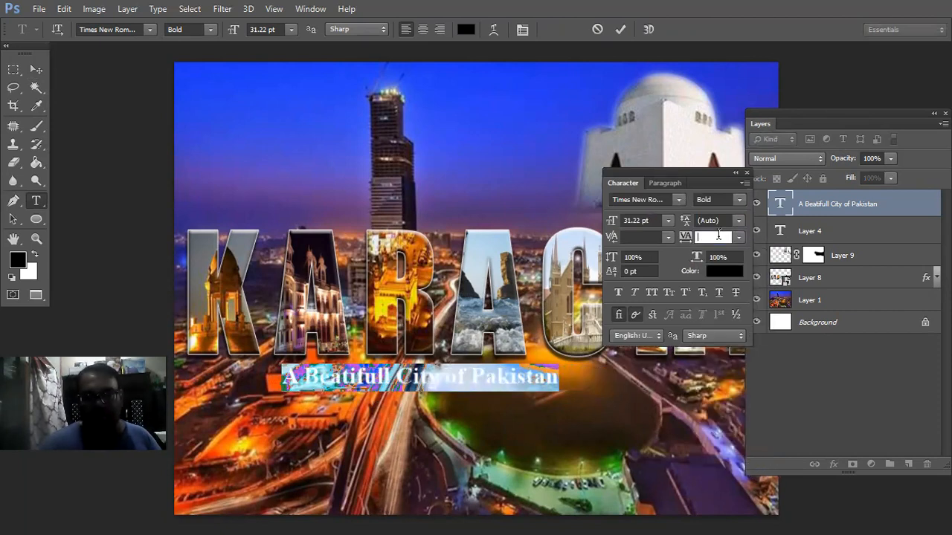
text(390)
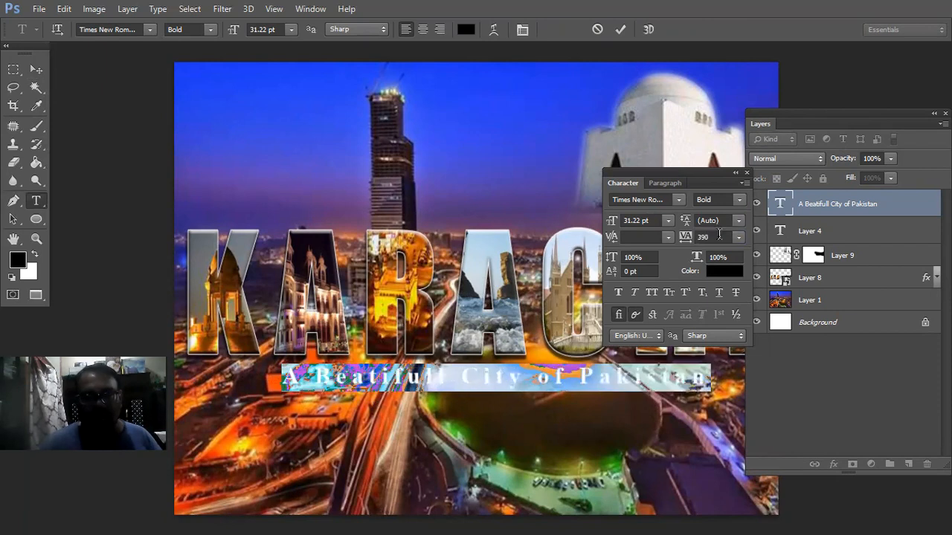
click(747, 172)
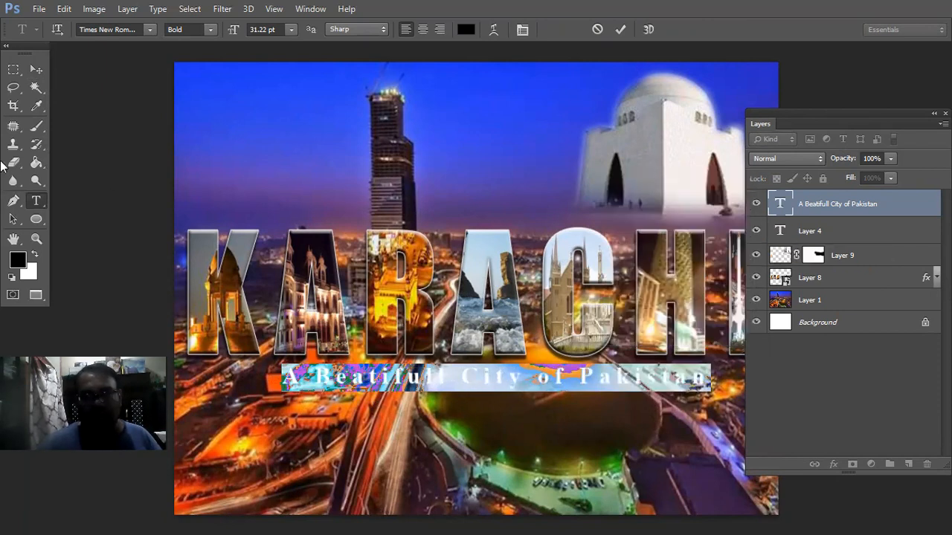
Nudge the widened tagline left until it sits evenly beneath the KARACHI lettering.
click(39, 72)
key(Left)
key(Left)
key(Left)
key(Left)
key(Left)
key(Left)
key(Left)
key(Left)
key(Left)
key(Left)
key(Left)
key(Left)
key(Left)
key(Left)
key(Left)
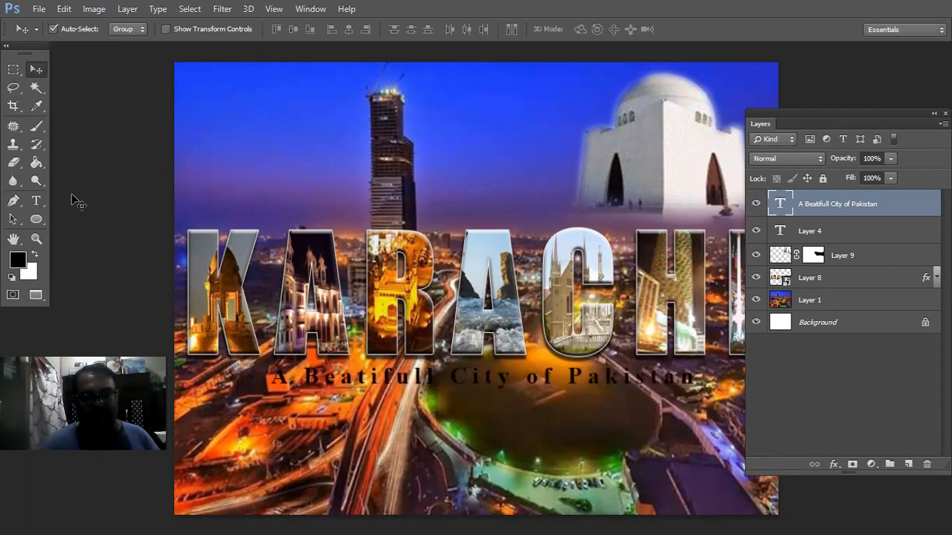
key(Left)
key(Left)
key(Left)
key(Left)
key(Left)
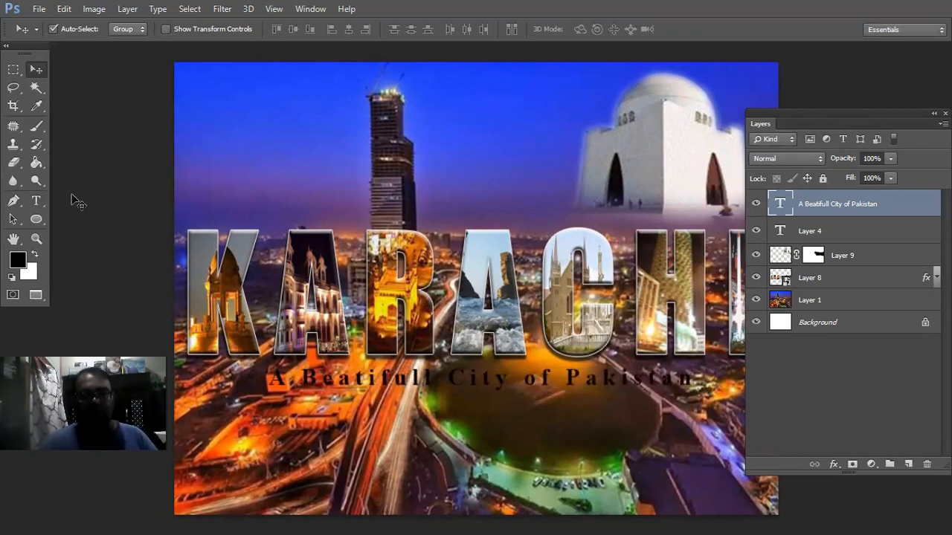
Add a white (ffffff) drop shadow to the tagline layer with Normal blend mode and 98% opacity.
right_click(883, 208)
click(680, 93)
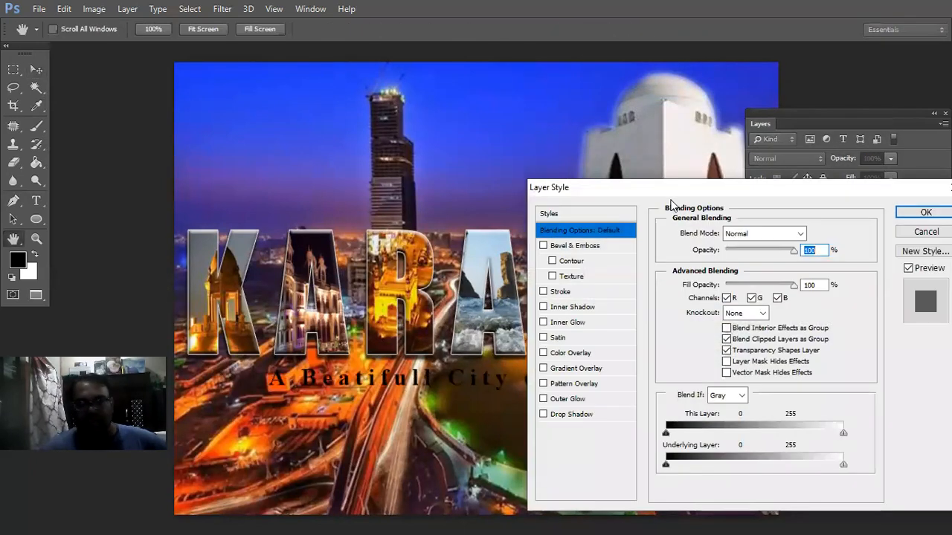
drag(676, 188, 786, 165)
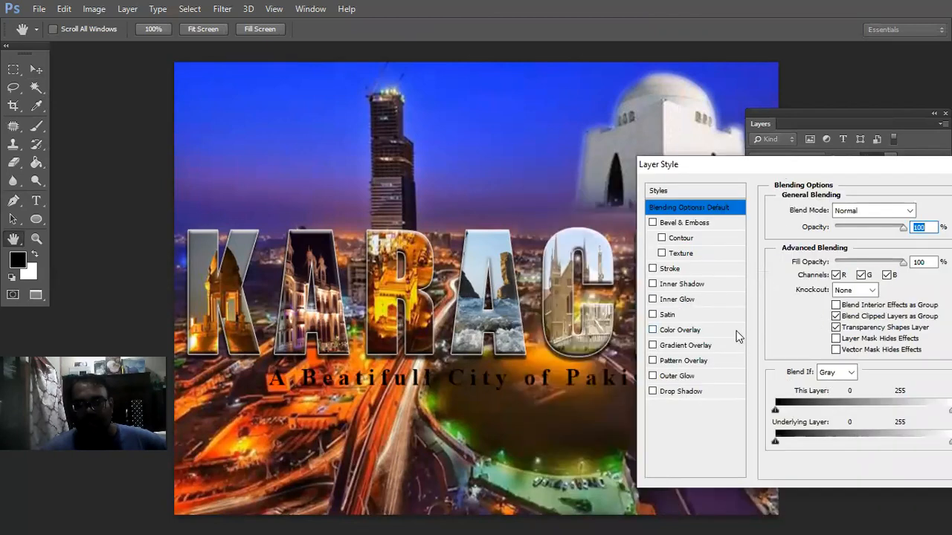
click(697, 392)
drag(874, 227, 891, 227)
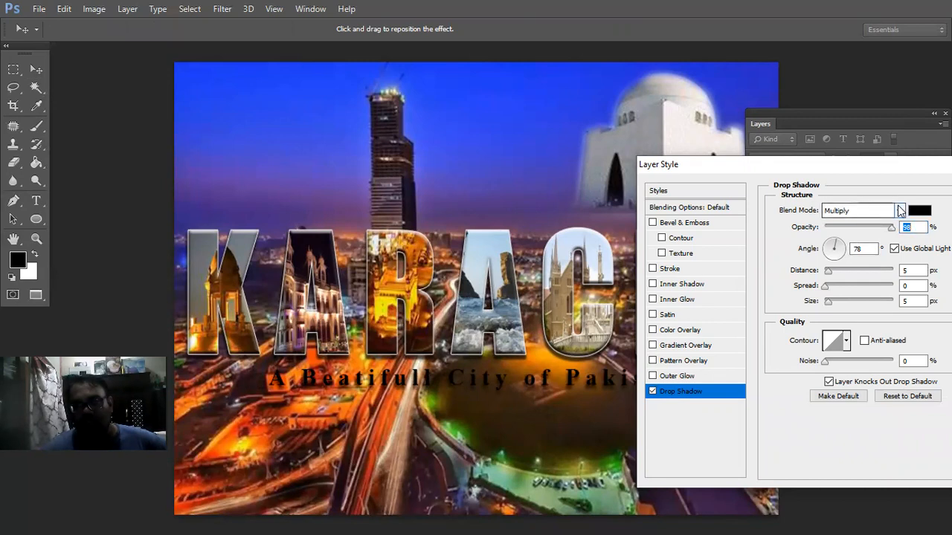
click(877, 210)
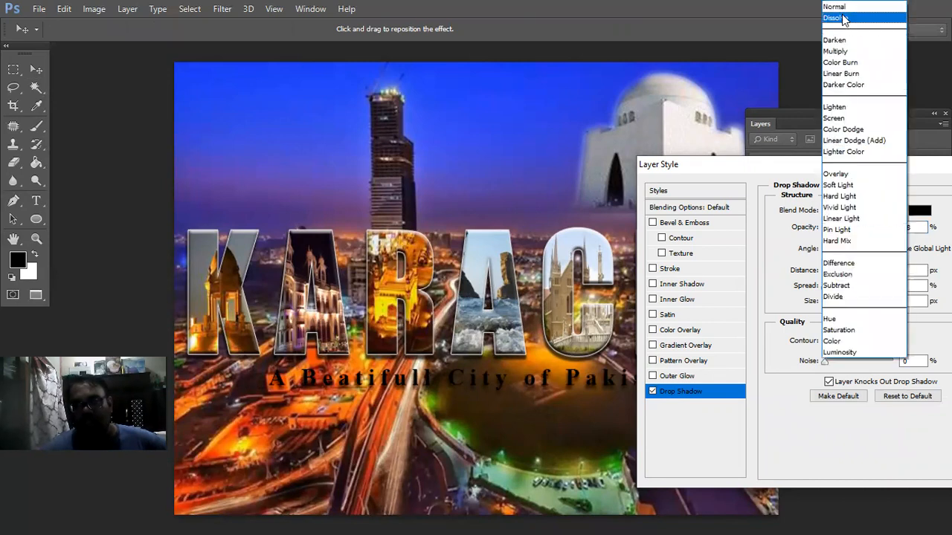
click(834, 7)
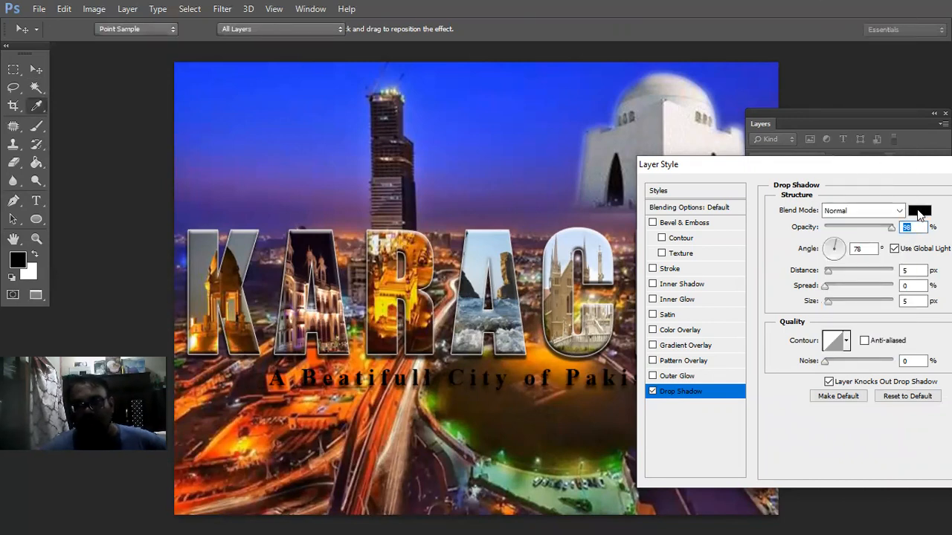
click(919, 211)
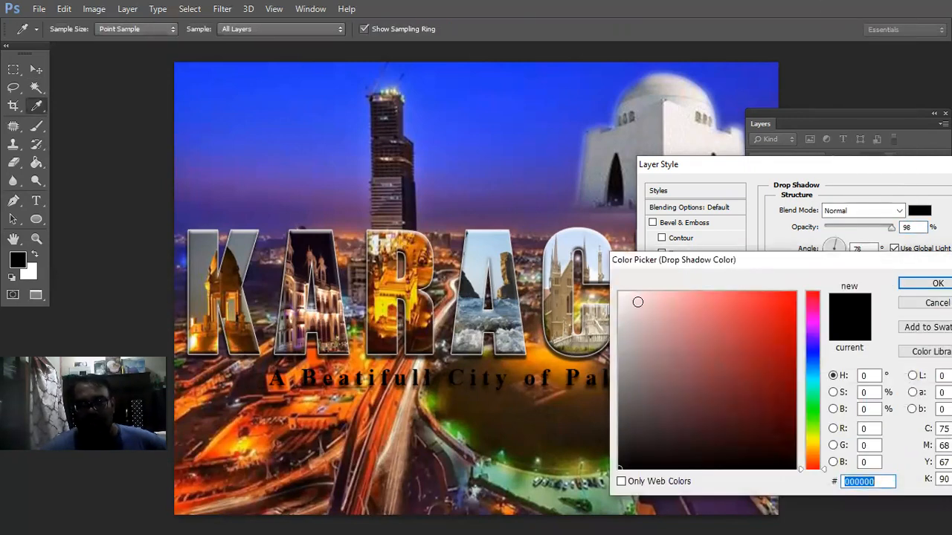
click(620, 294)
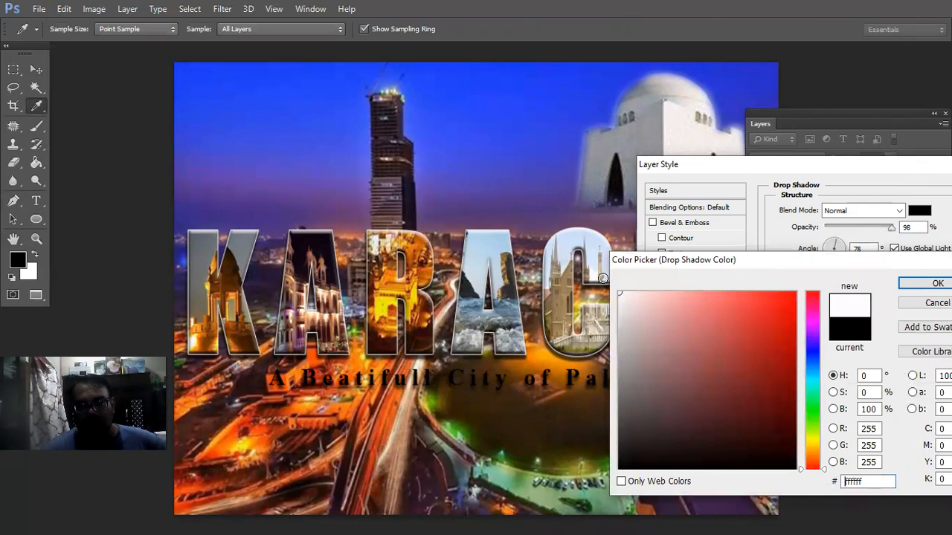
click(925, 286)
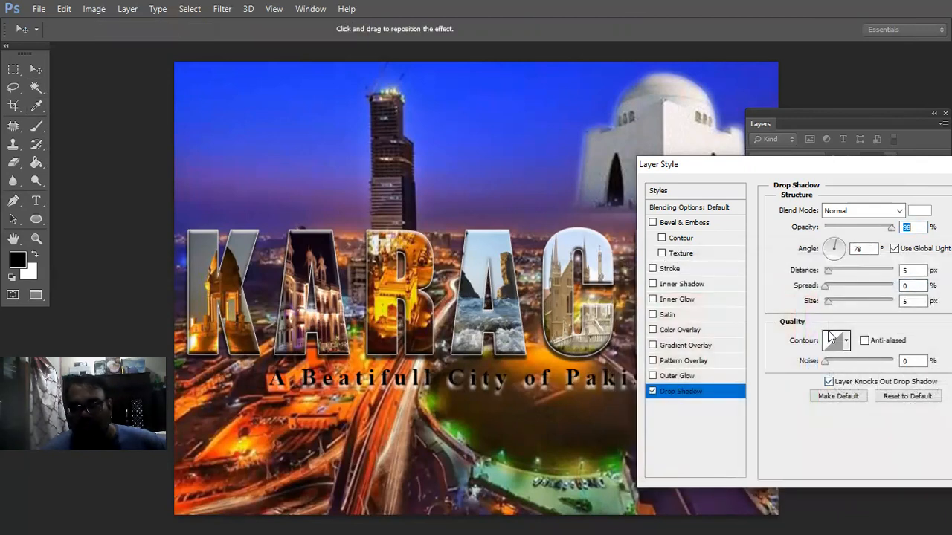
Refine the tagline's drop shadow to 100% opacity, distance 0 px, spread 33%, size about 9 px and noise 17%, and apply it.
drag(831, 303, 846, 288)
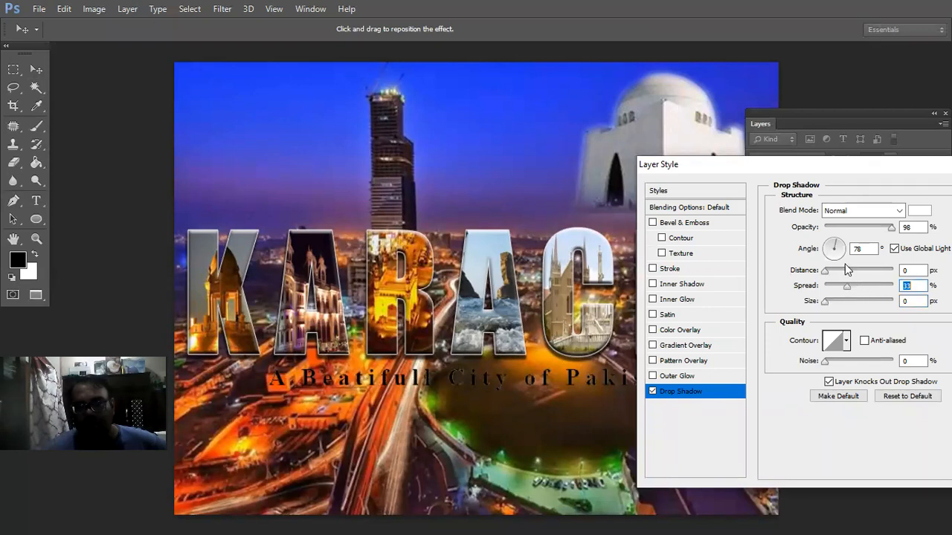
drag(891, 227, 897, 226)
click(831, 301)
drag(831, 303, 829, 304)
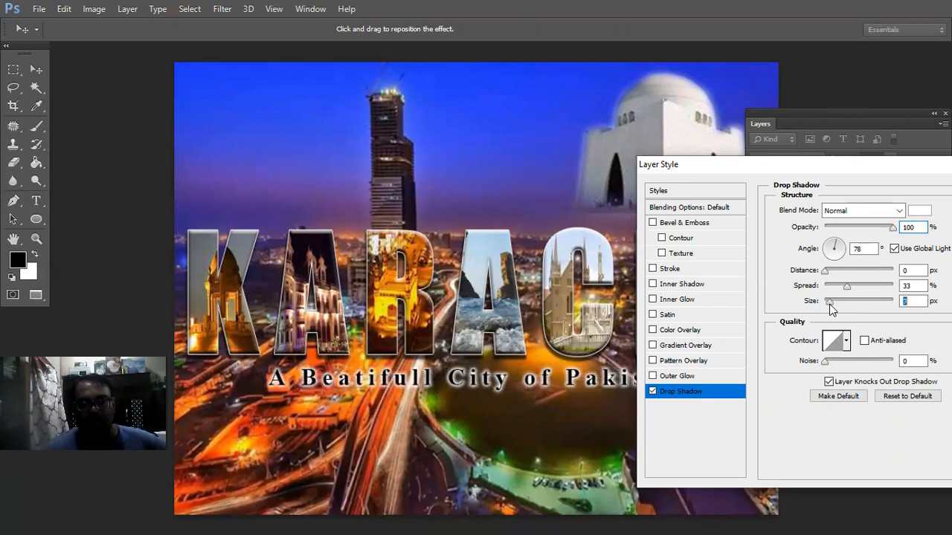
drag(828, 362, 833, 363)
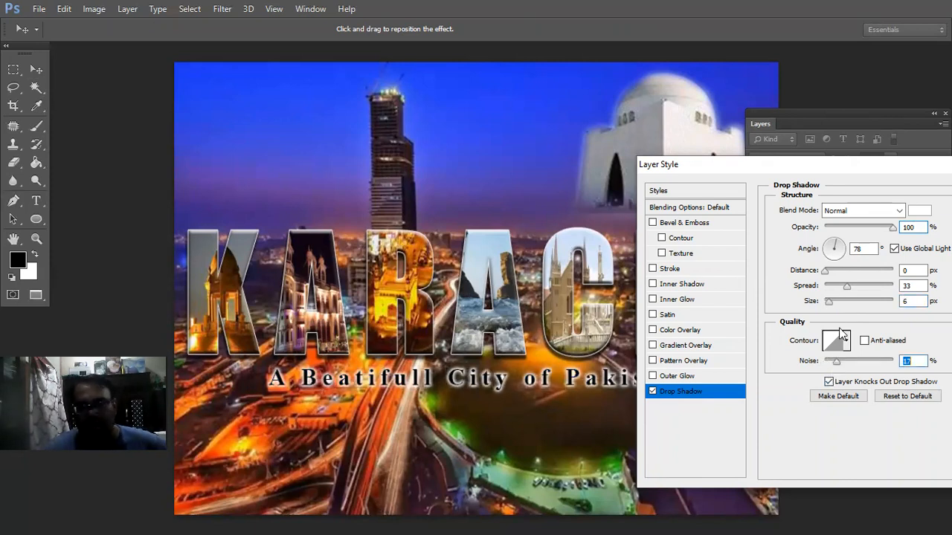
click(831, 302)
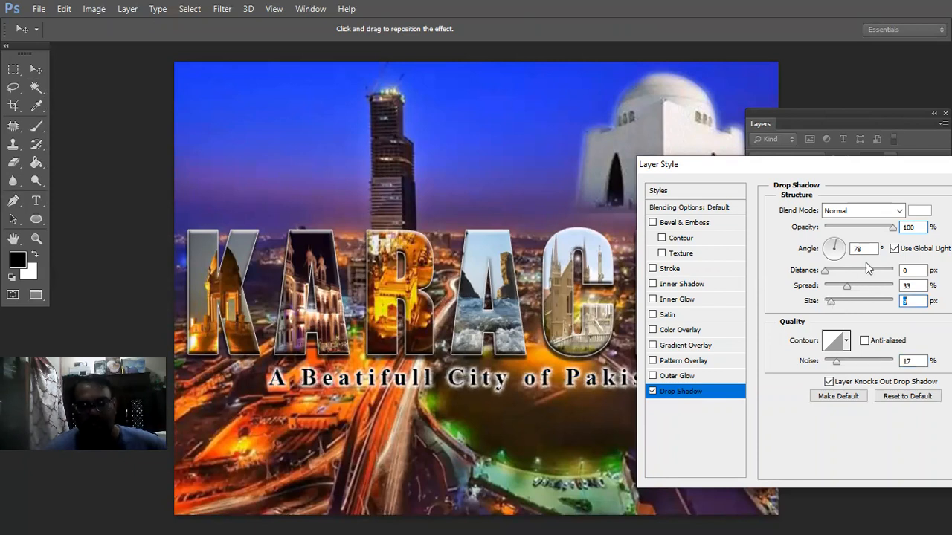
drag(858, 171, 465, 171)
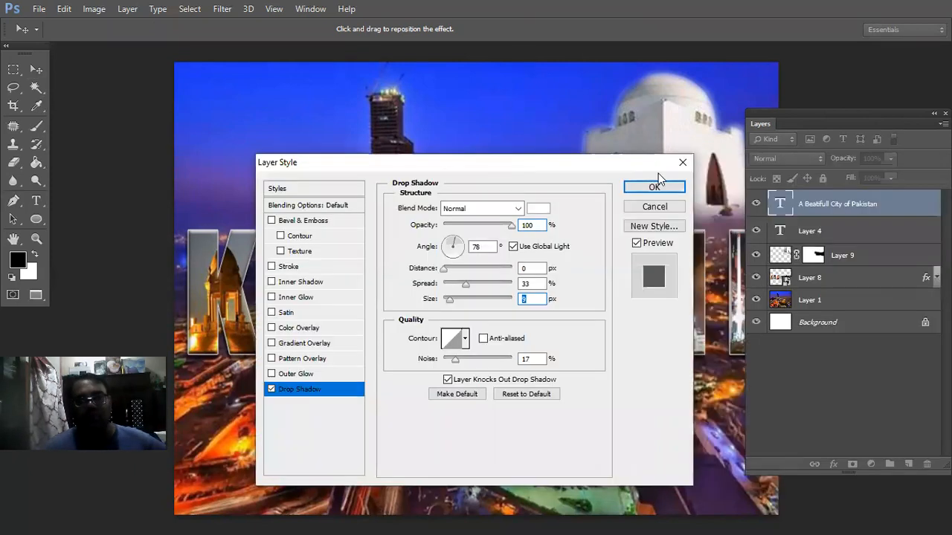
click(660, 184)
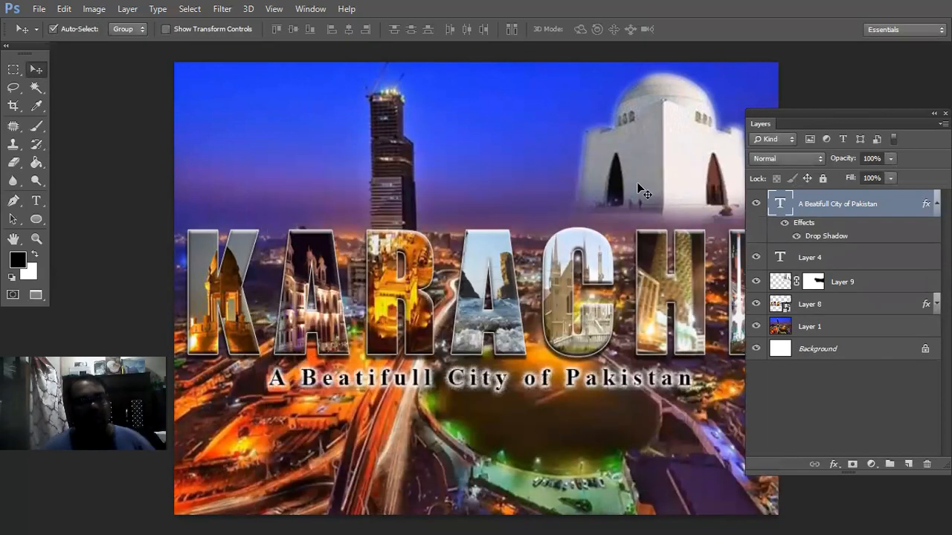
Save the document in Downloads as the Photoshop file "karachi light cliping" with Maximize Compatibility on.
key(alt+f)
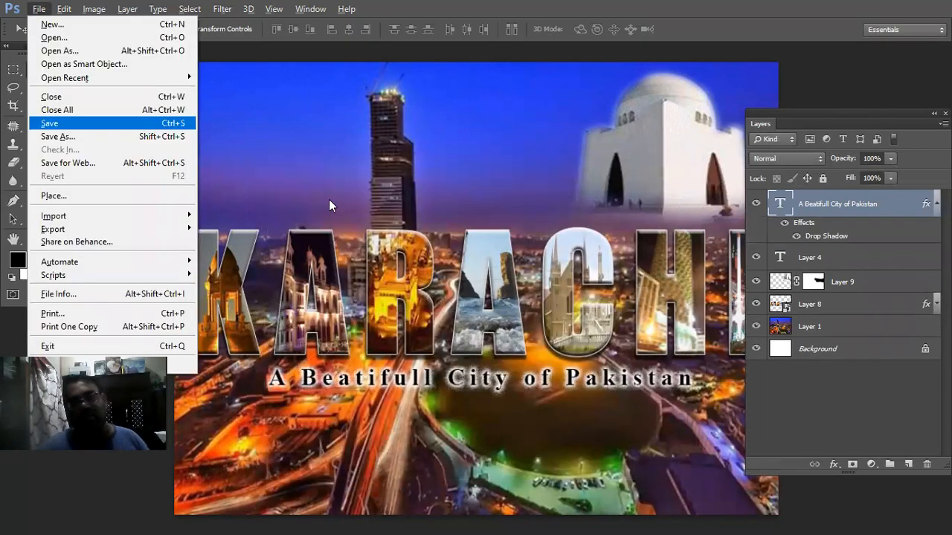
click(99, 123)
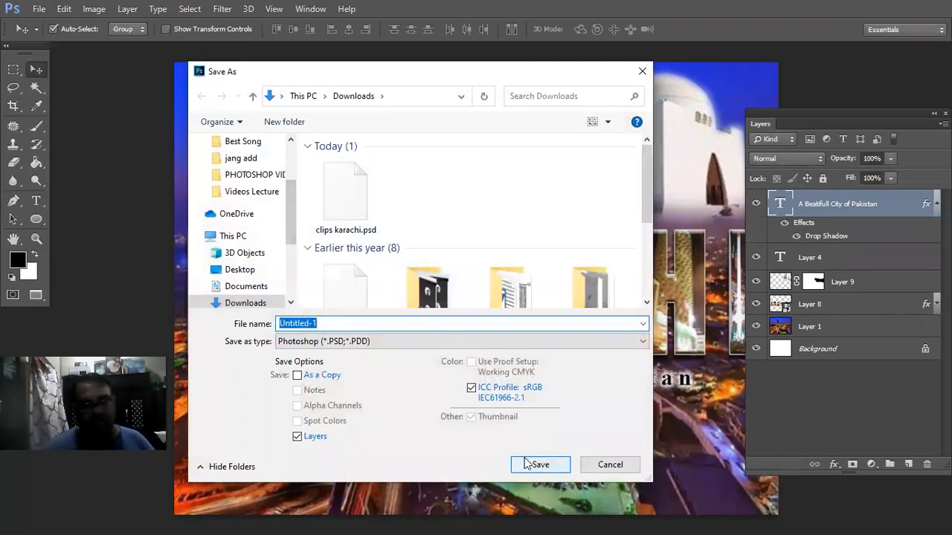
text(kara)
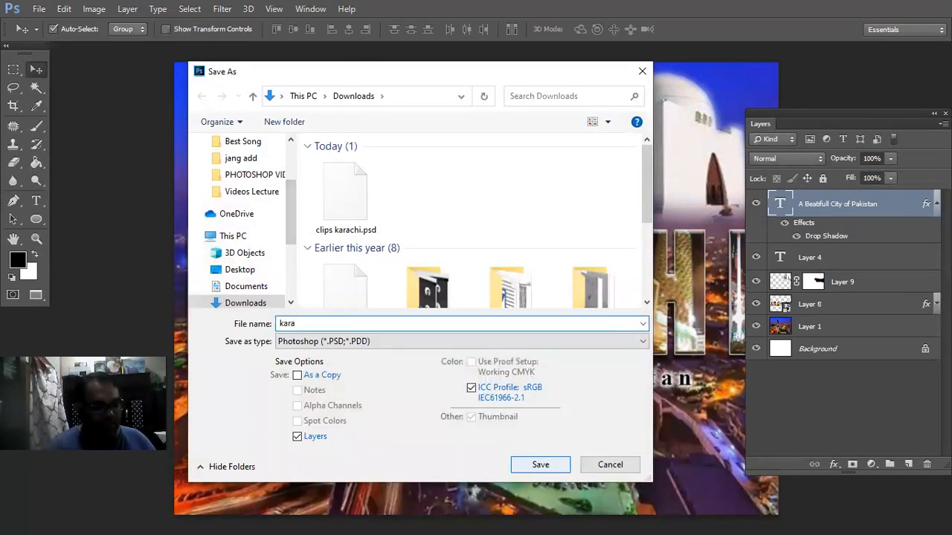
text(chi light cliping)
key(Return)
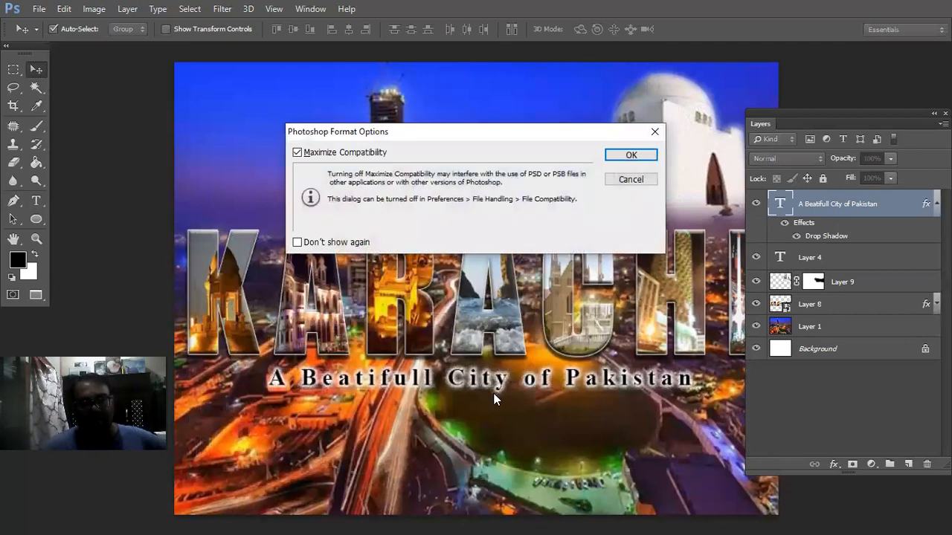
click(630, 155)
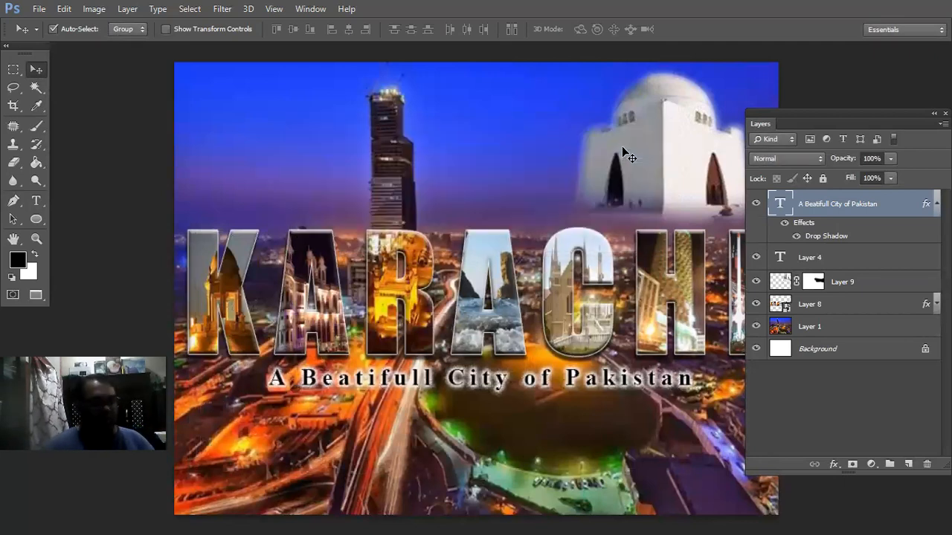
View the finished composition in full-screen mode, fitted to the screen.
key(f)
key(f)
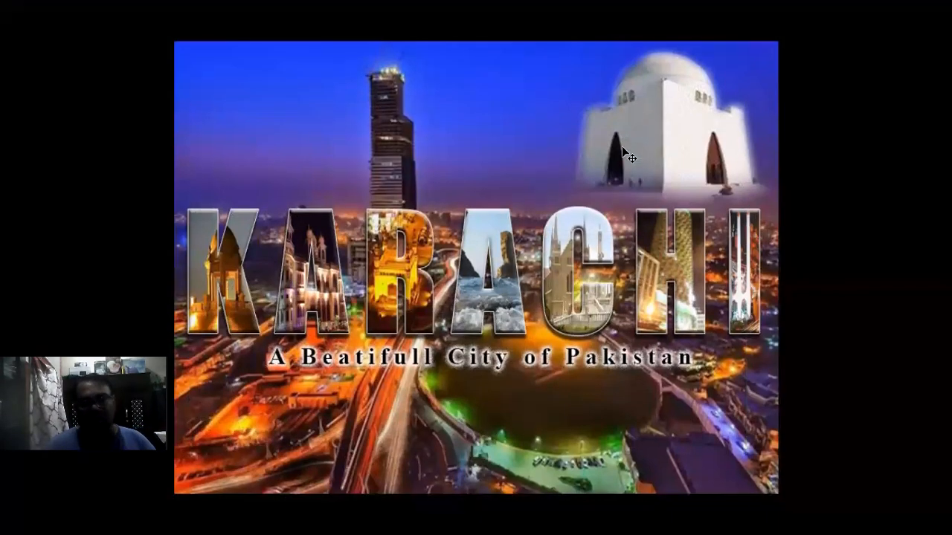
key(ctrl+0)
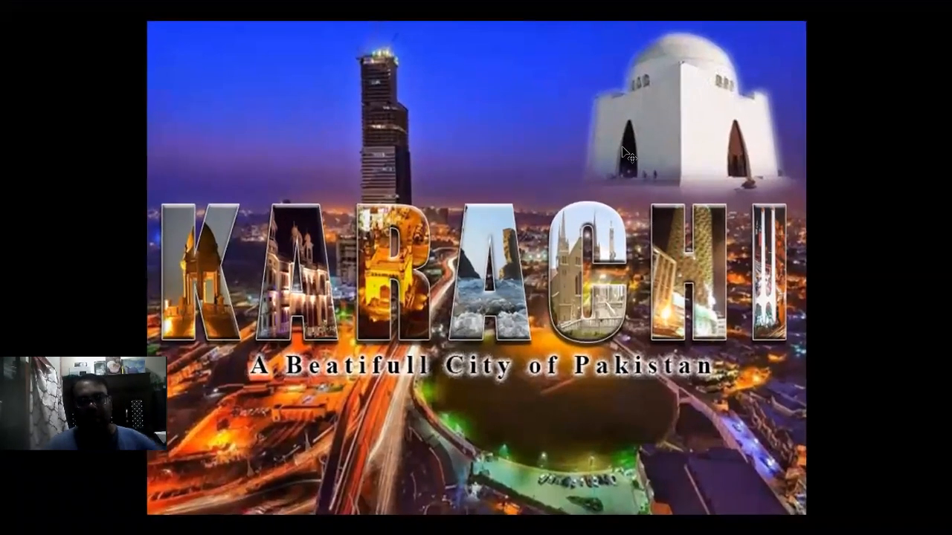